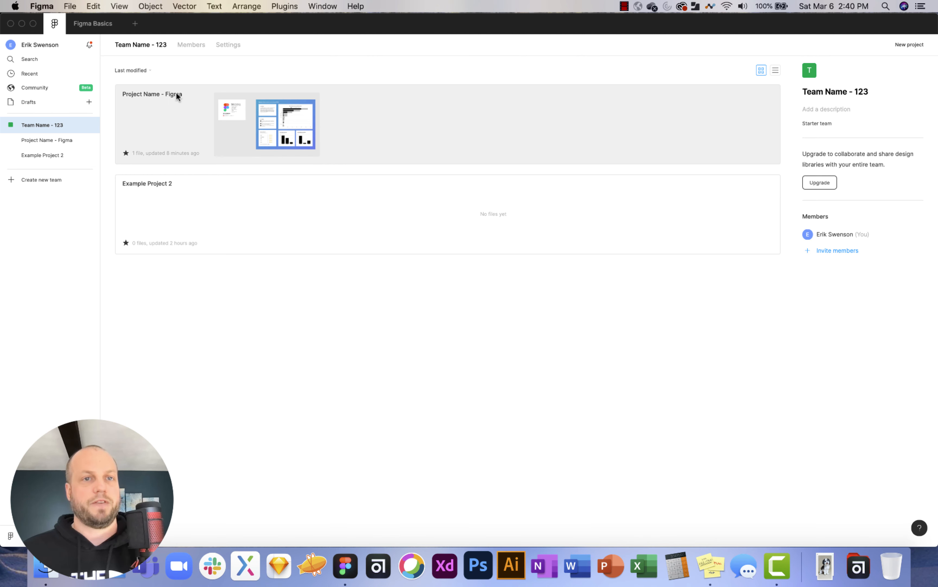
Look over the team's member list and settings, then return to its project list.
click(196, 45)
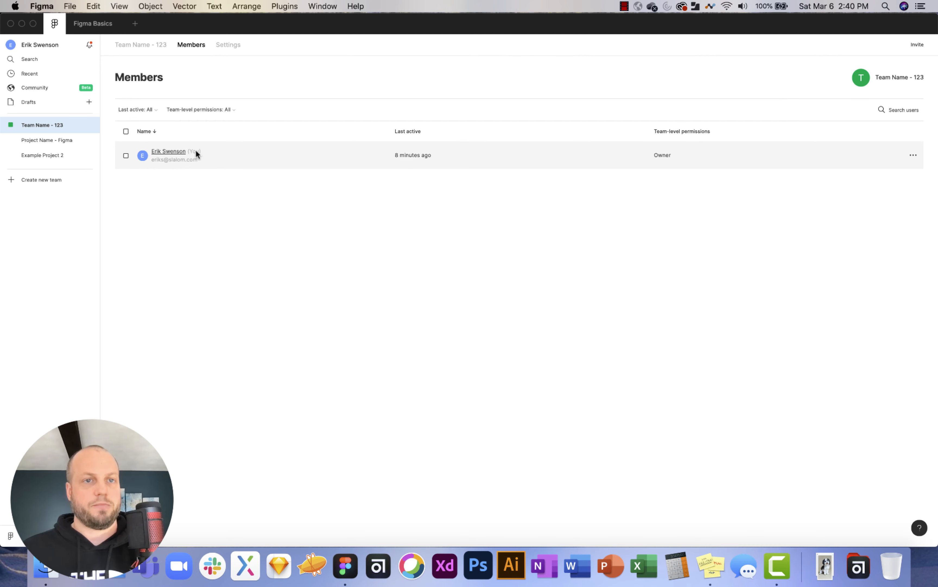
click(232, 46)
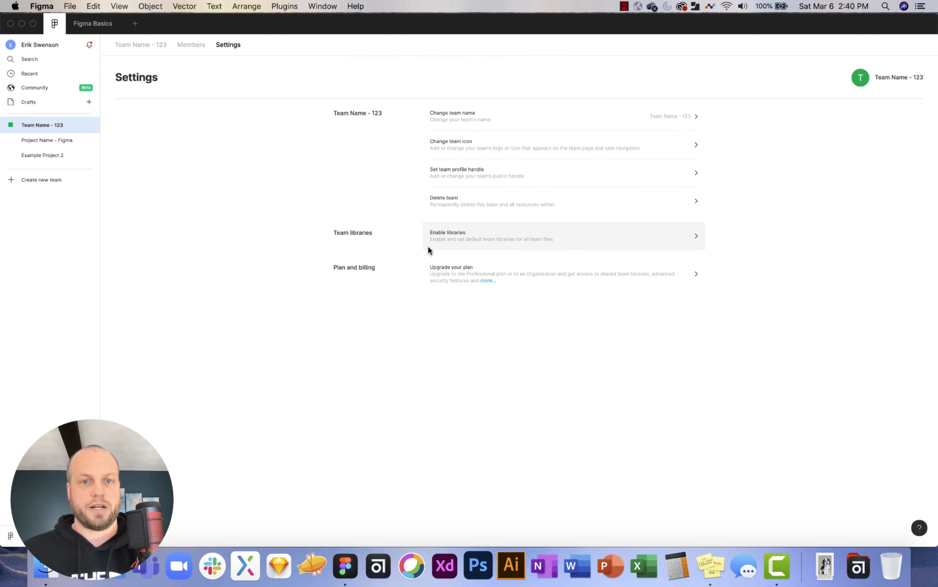
click(150, 45)
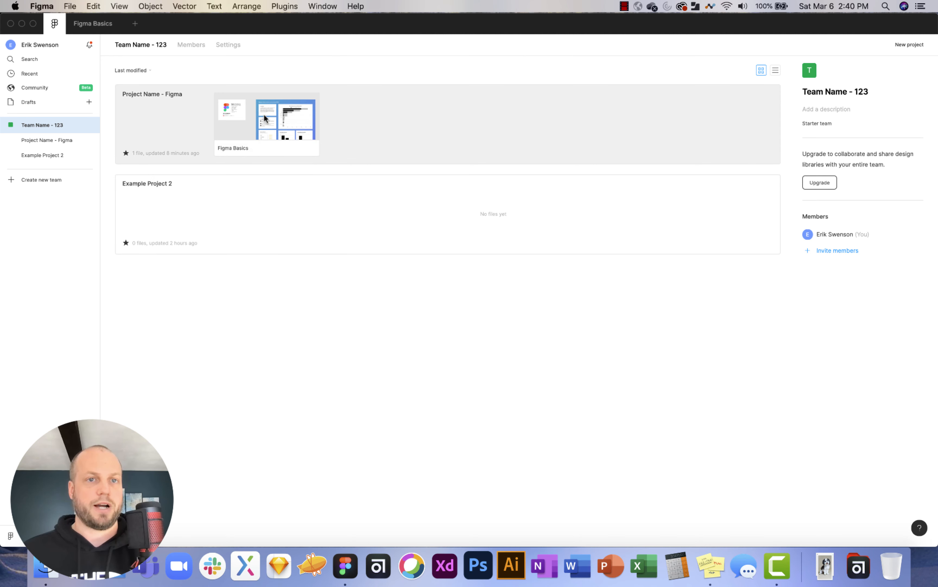
Open the Figma Basics file in Project Name - Figma and zoom out to see its frames.
click(168, 107)
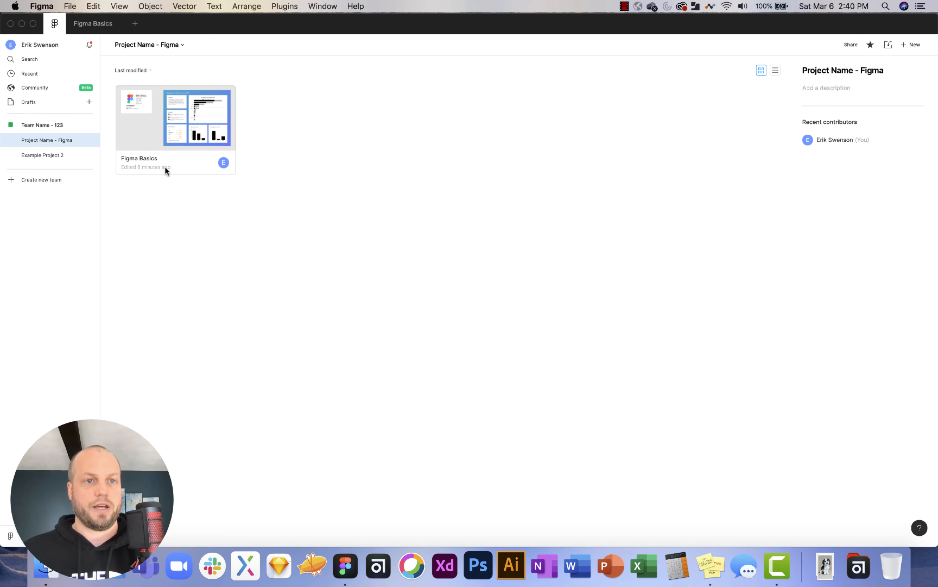
double_click(149, 124)
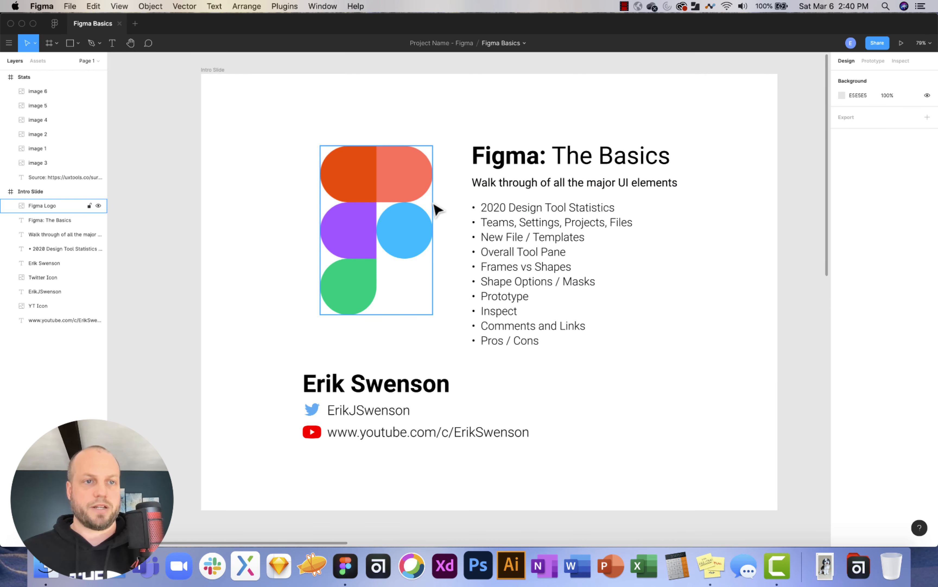
scroll(440, 212, down, 5)
scroll(446, 207, down, 5)
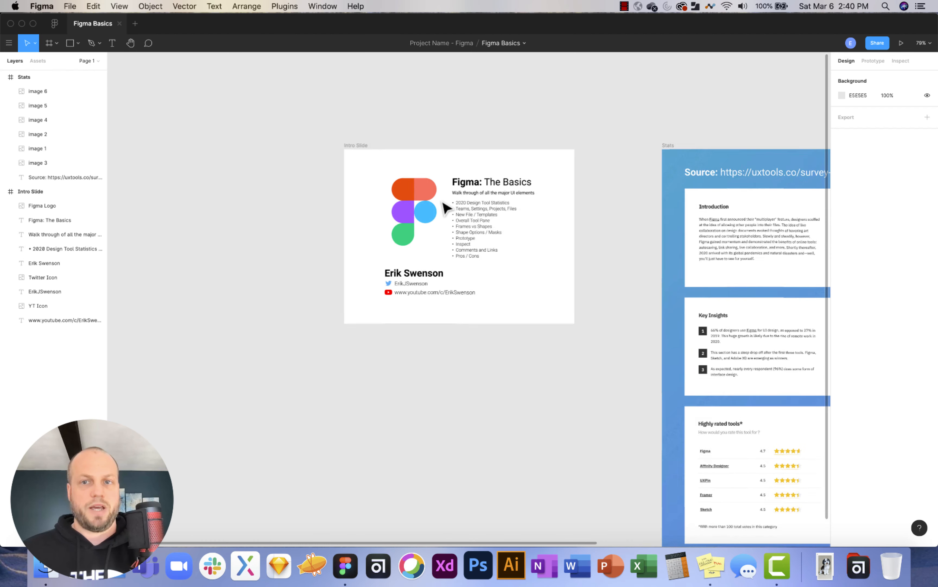
scroll(349, 174, right, 4)
scroll(349, 174, down, 2)
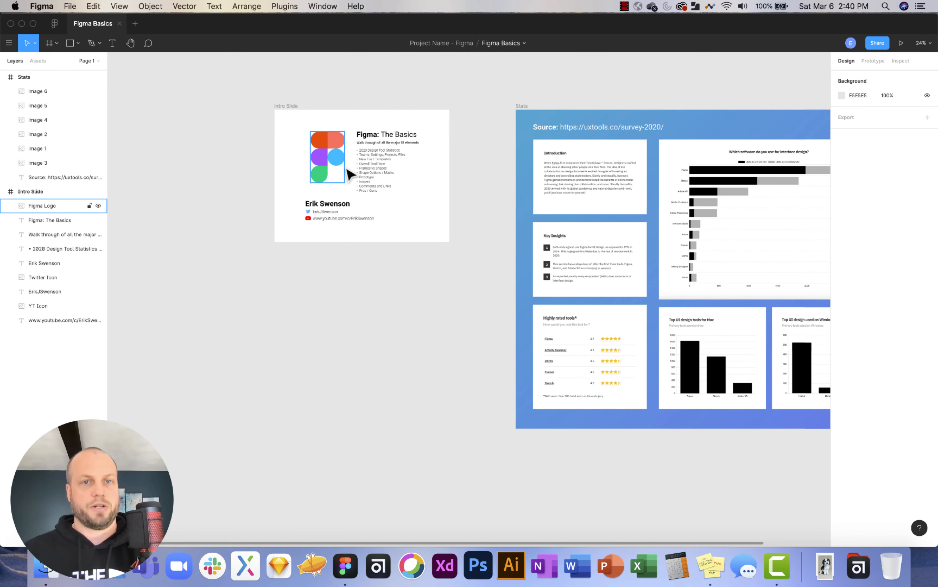
scroll(370, 194, right, 2)
scroll(370, 195, right, 3)
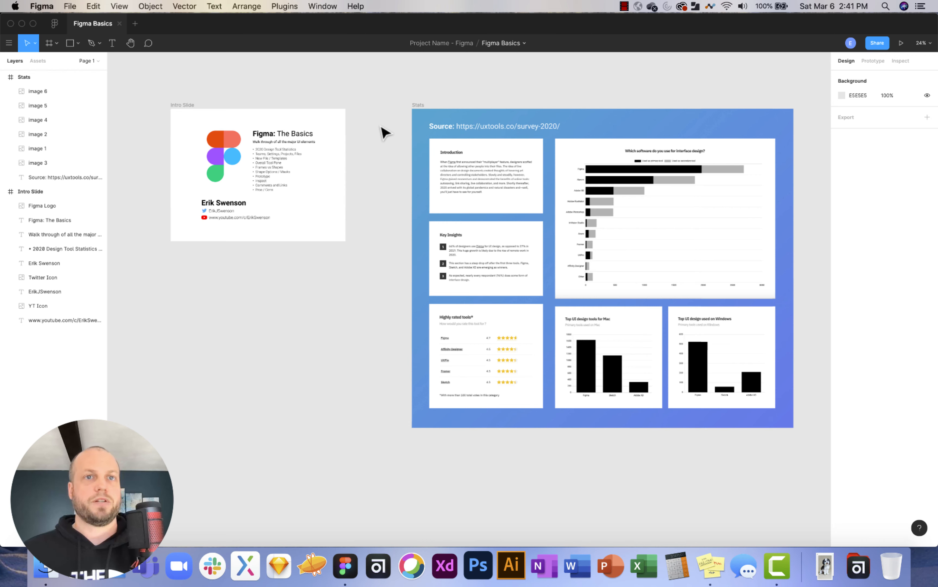
click(185, 107)
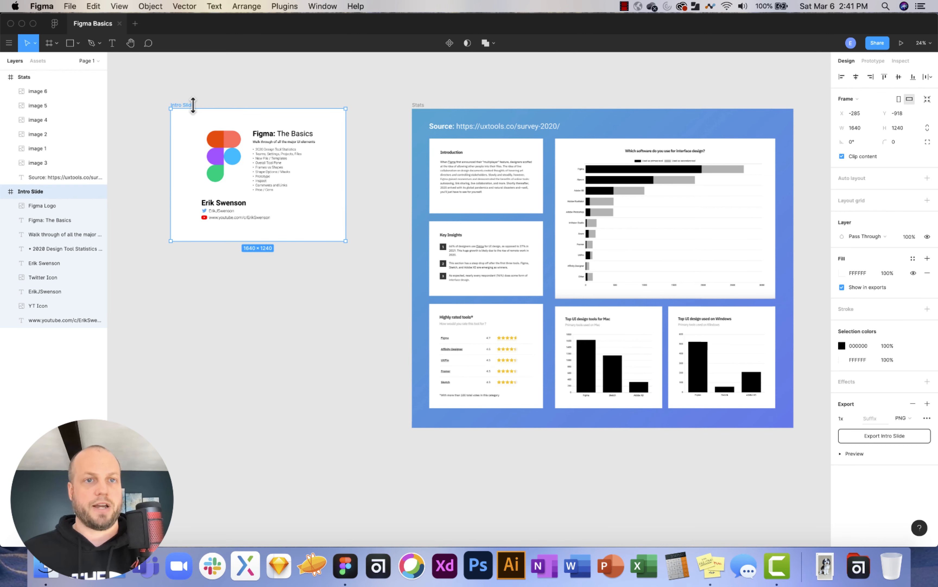
click(327, 97)
scroll(328, 97, right, 1)
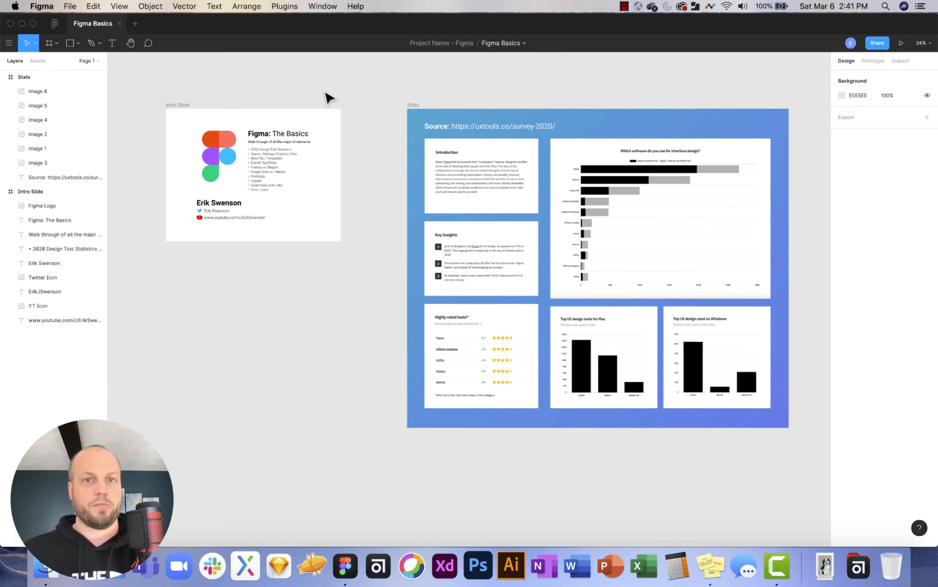
scroll(508, 169, up, 5)
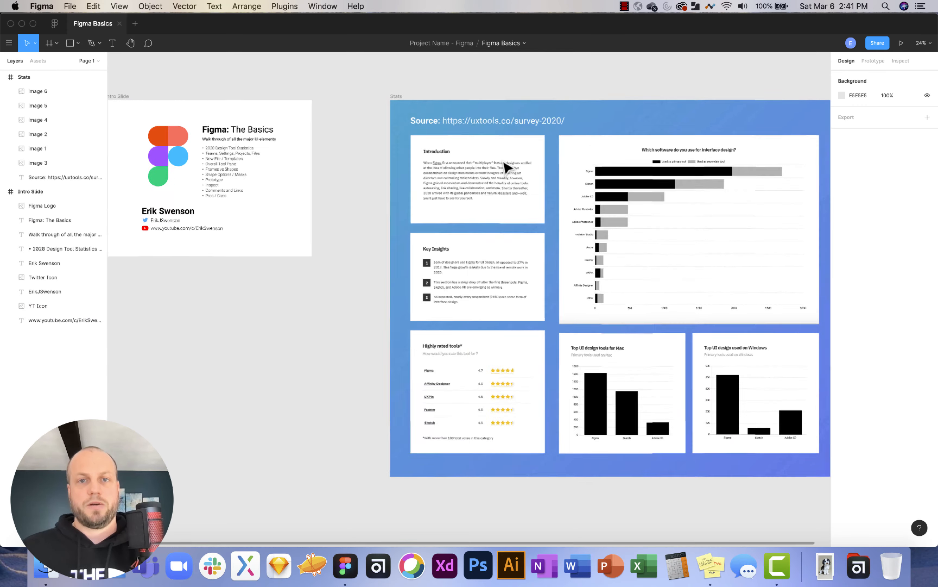
scroll(508, 168, right, 5)
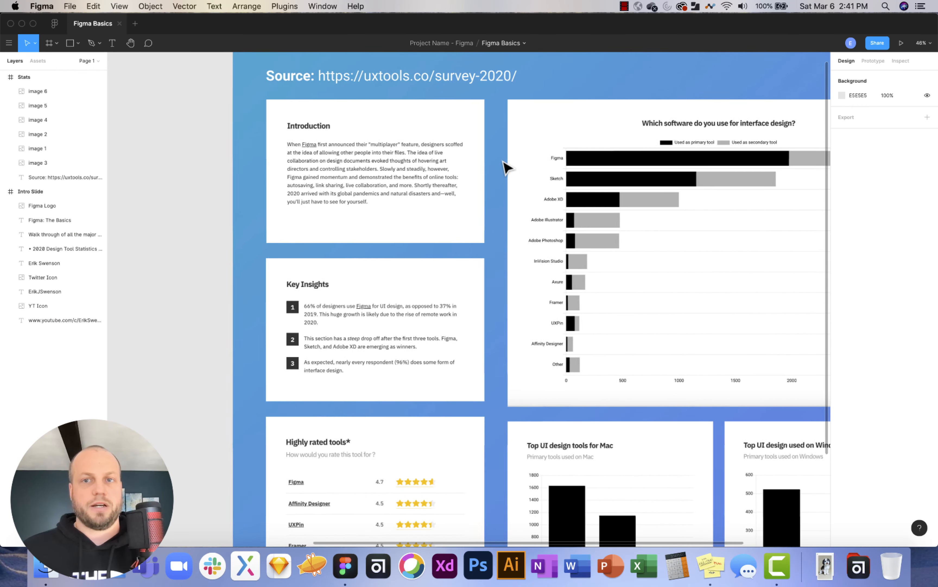
scroll(508, 169, right, 4)
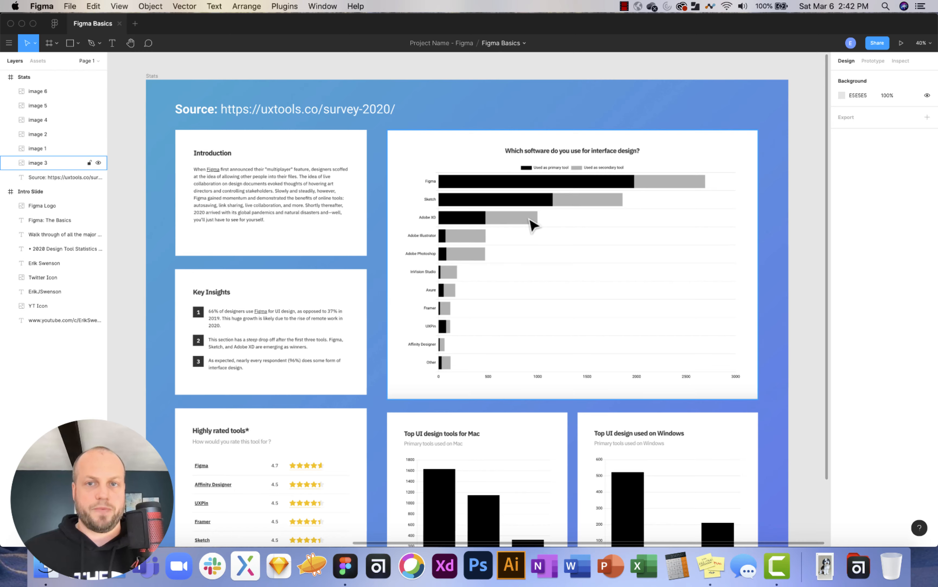
scroll(535, 219, up, 5)
scroll(536, 223, up, 5)
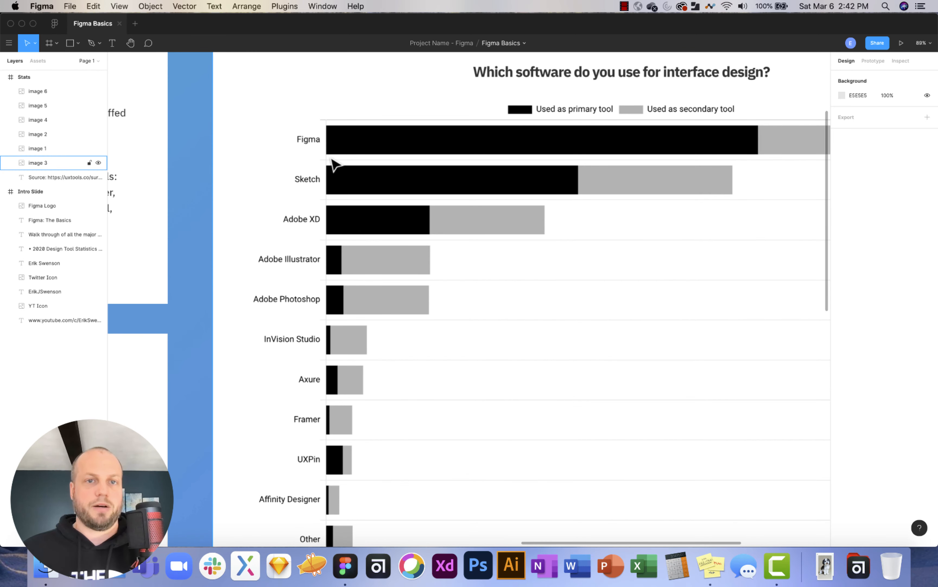
scroll(417, 181, down, 5)
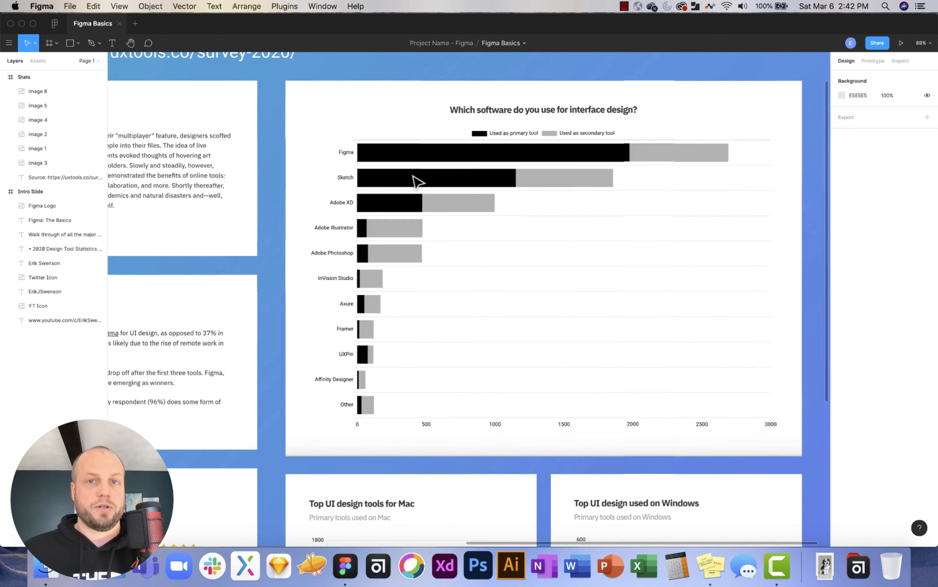
scroll(417, 182, down, 3)
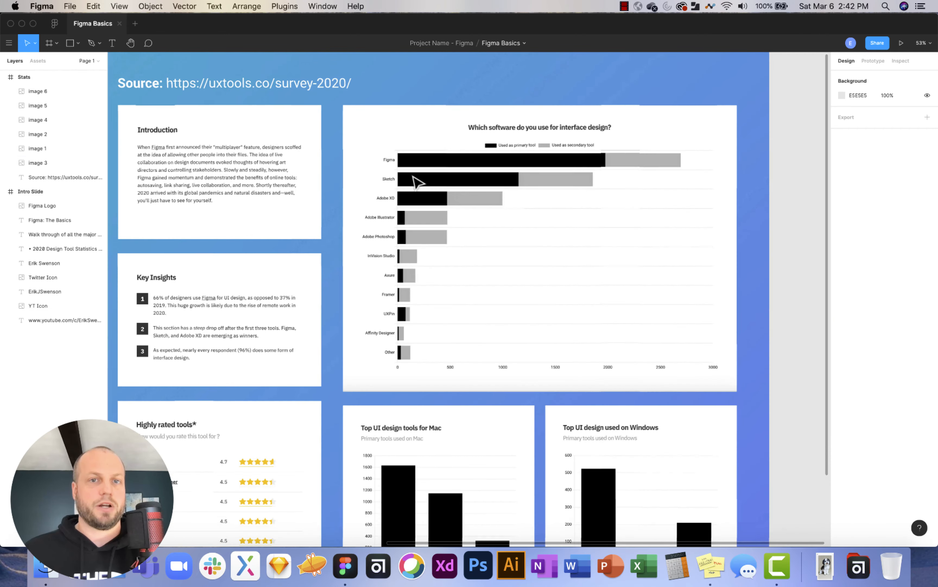
scroll(416, 182, left, 2)
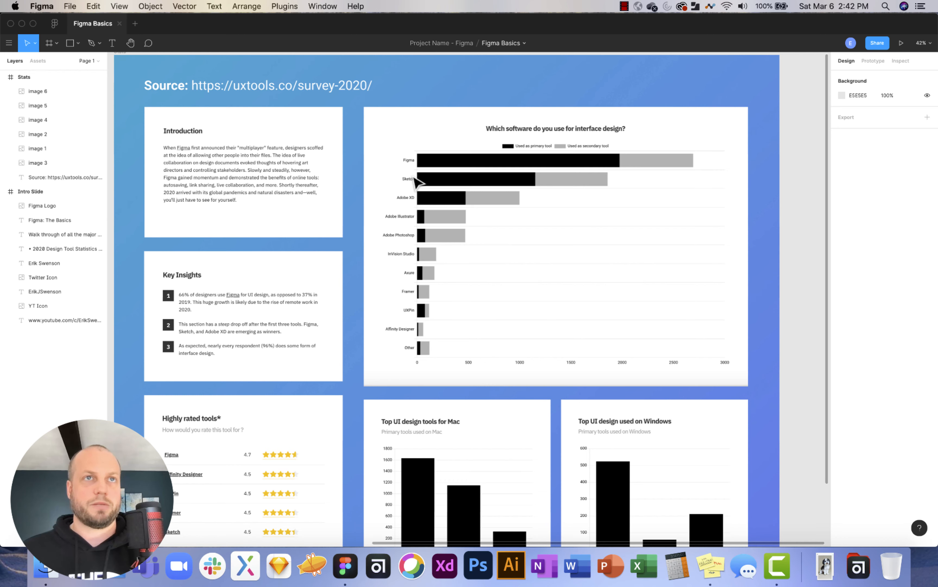
scroll(417, 181, up, 1)
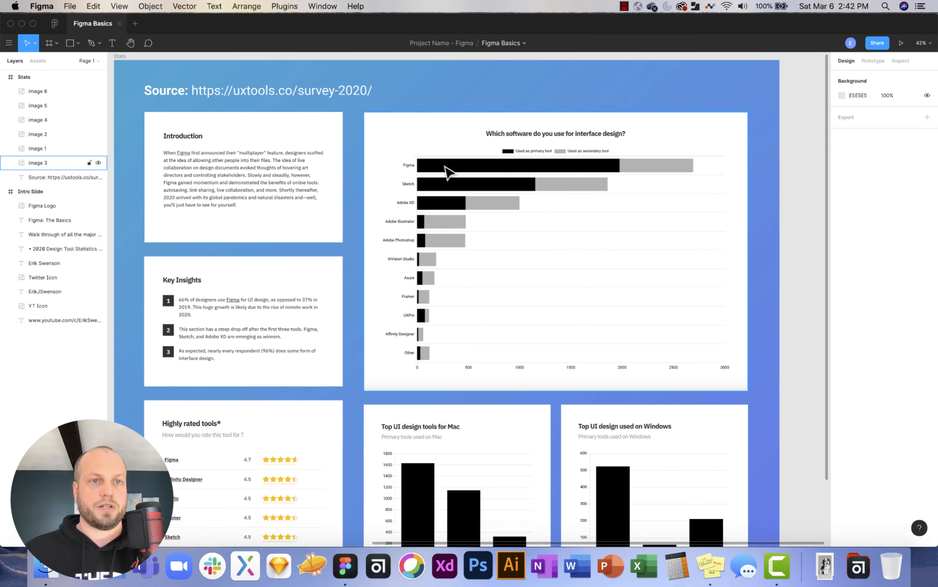
scroll(445, 166, left, 2)
scroll(445, 167, up, 1)
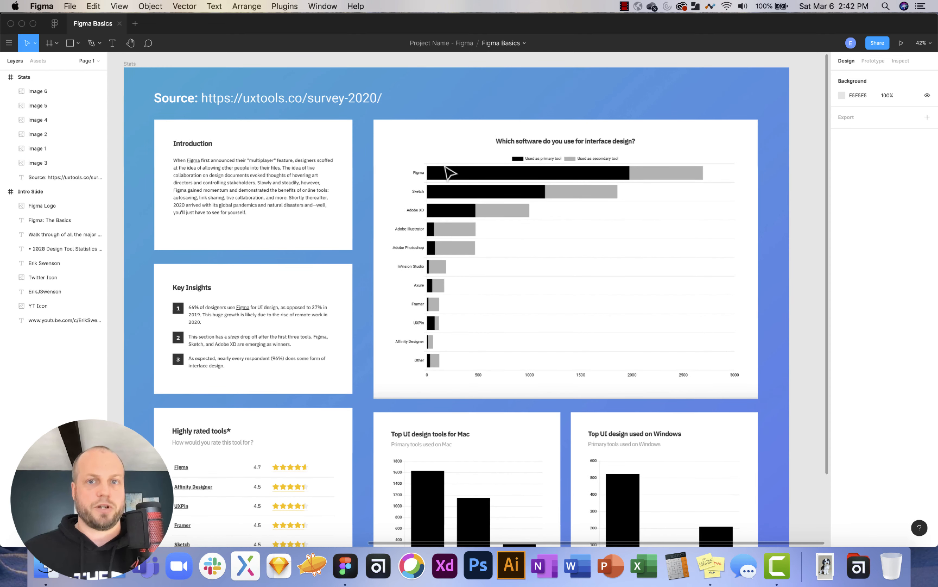
scroll(446, 171, left, 2)
scroll(446, 171, down, 5)
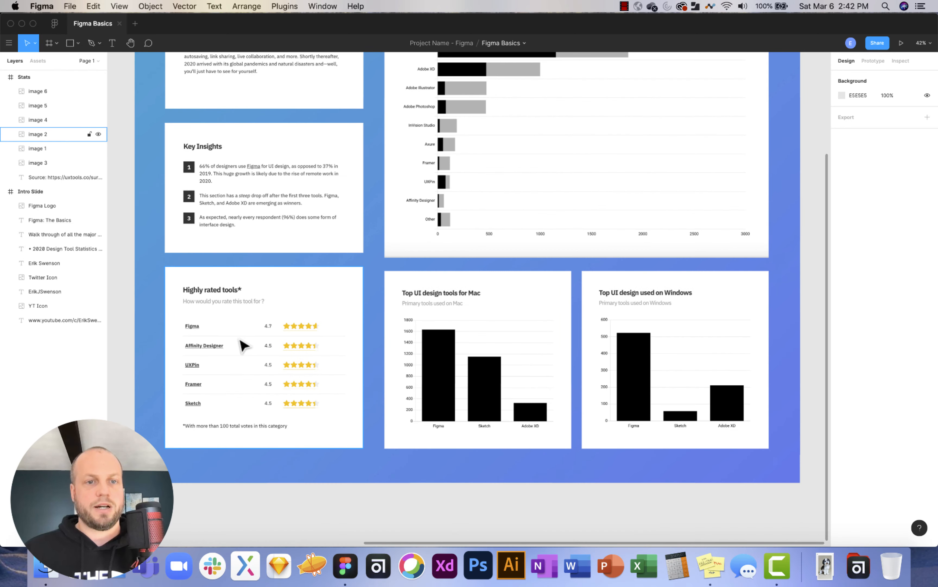
scroll(240, 340, up, 5)
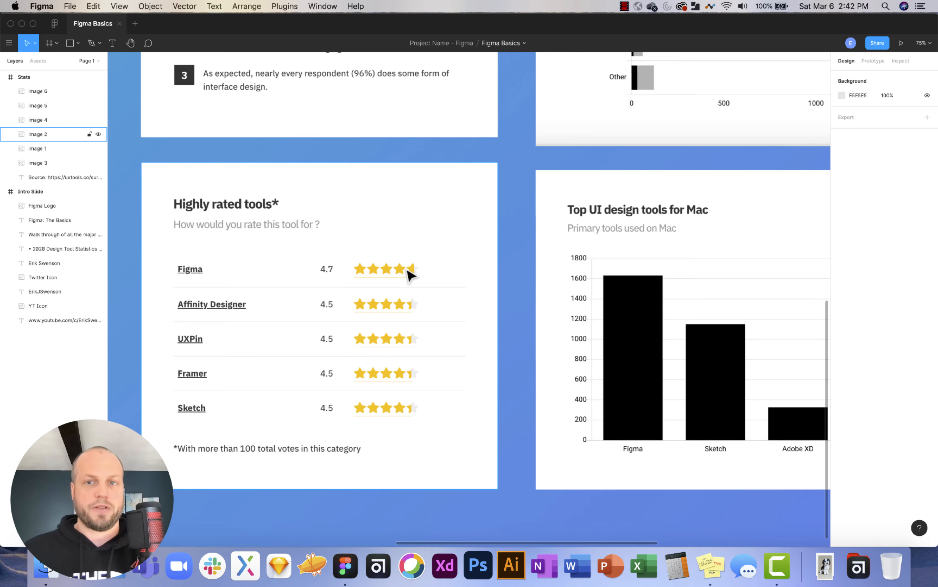
scroll(405, 272, right, 10)
scroll(411, 274, right, 3)
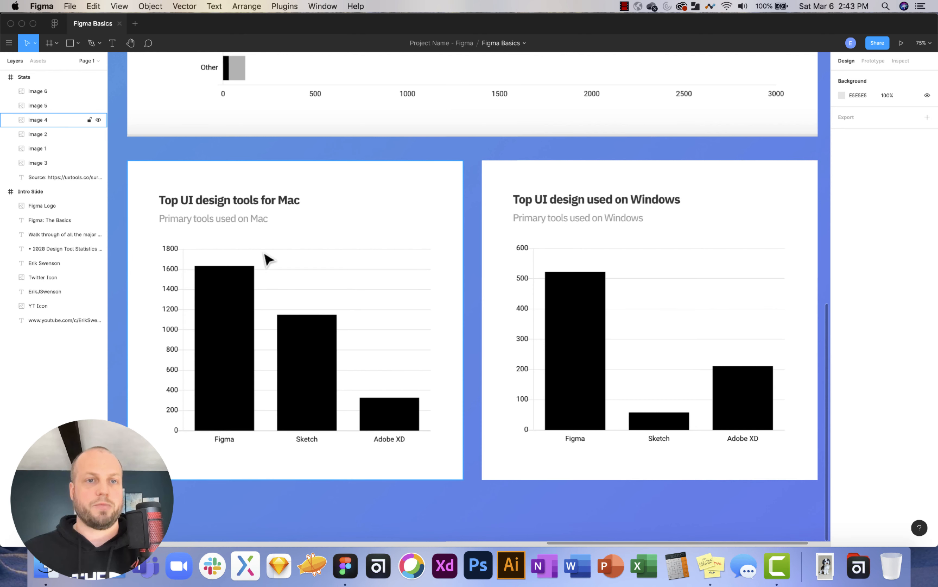
scroll(589, 217, right, 1)
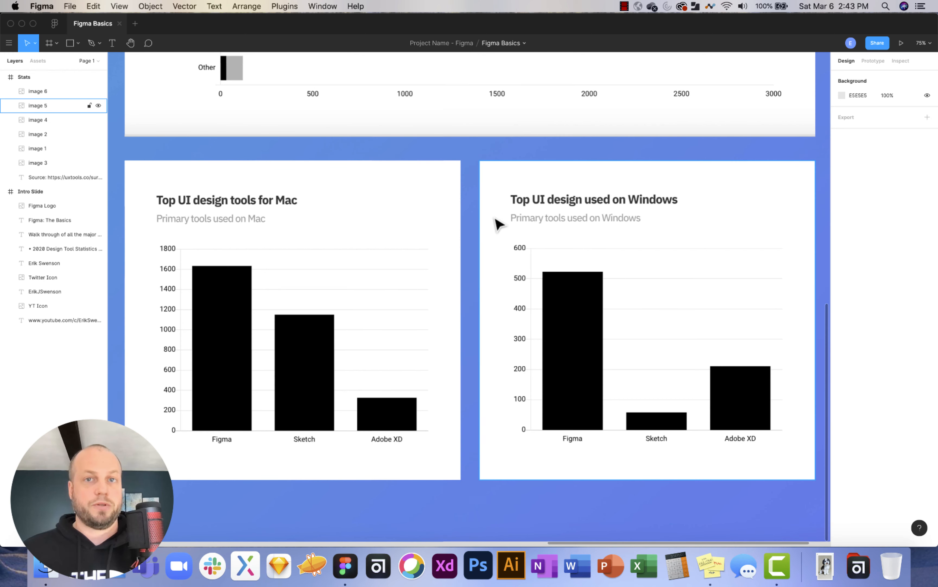
scroll(498, 223, down, 5)
scroll(498, 223, up, 10)
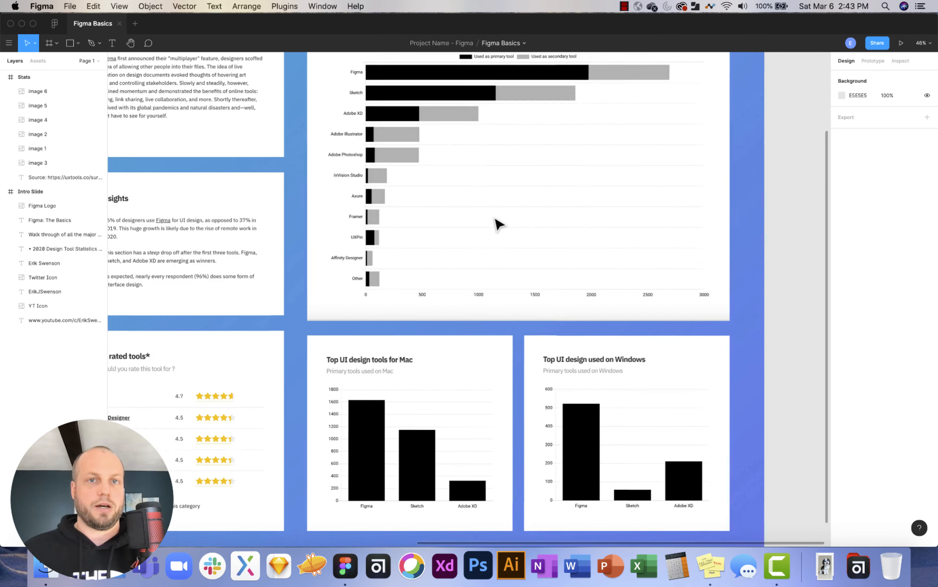
scroll(498, 222, left, 3)
scroll(498, 223, down, 1)
scroll(498, 223, left, 1)
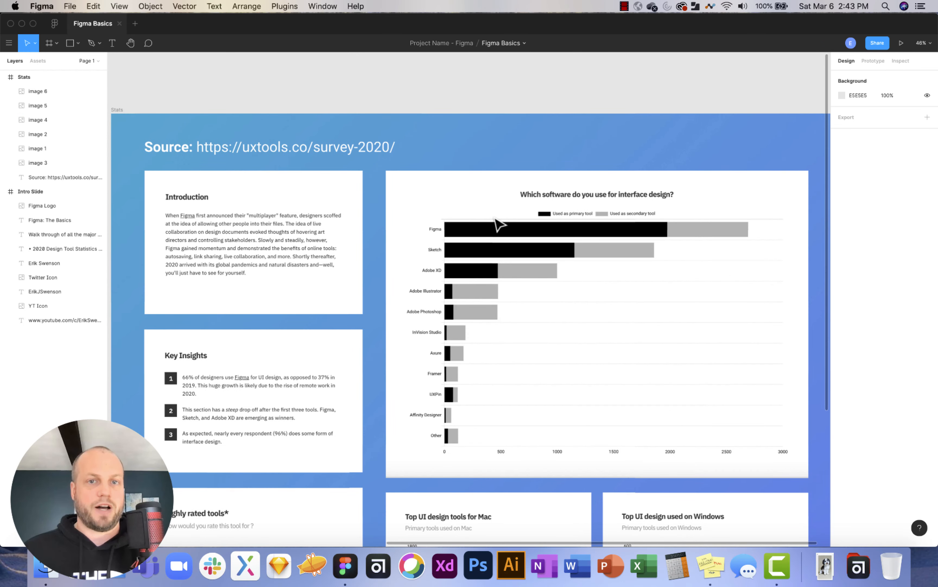
scroll(498, 223, down, 3)
scroll(498, 223, left, 1)
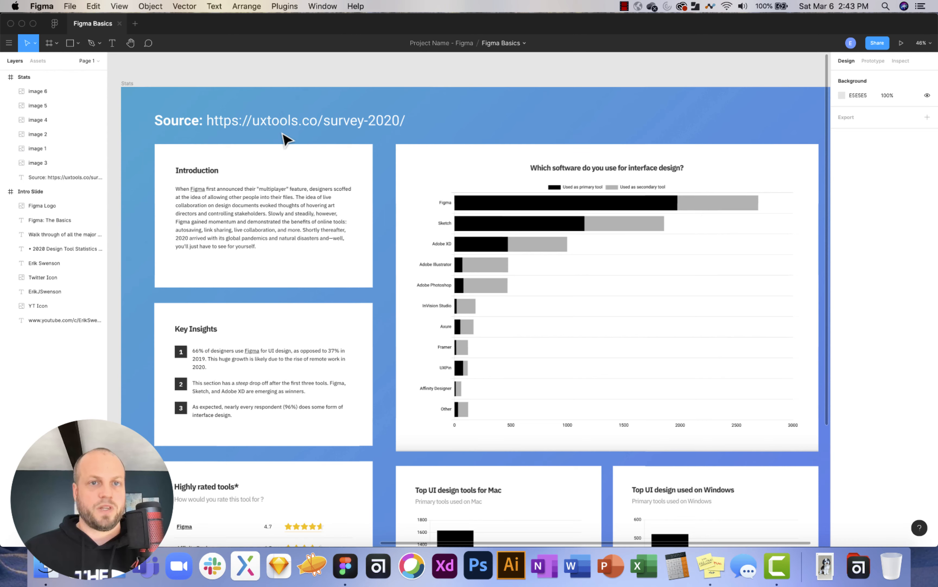
scroll(287, 139, down, 5)
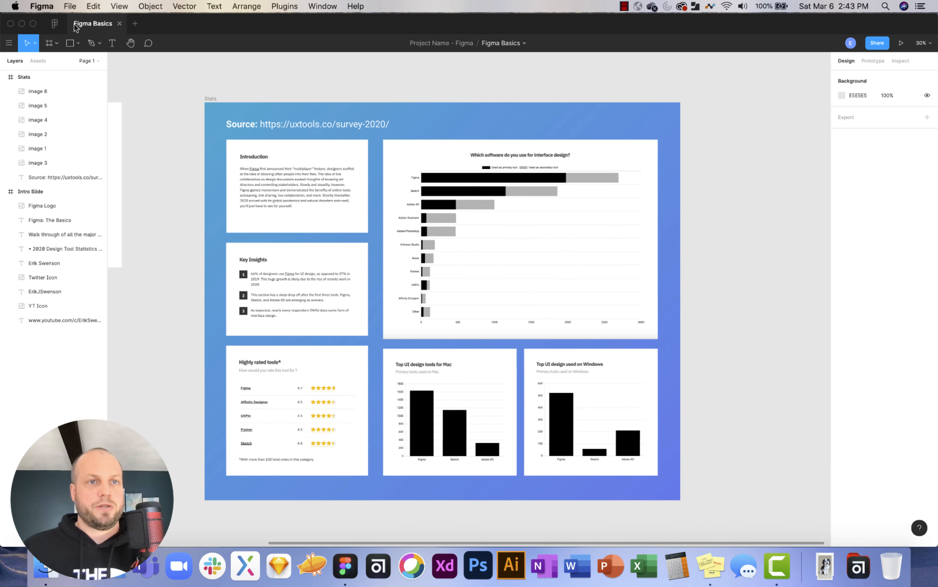
Leave the Figma Basics file and open Example Project 2 under Team Name - 123.
click(54, 23)
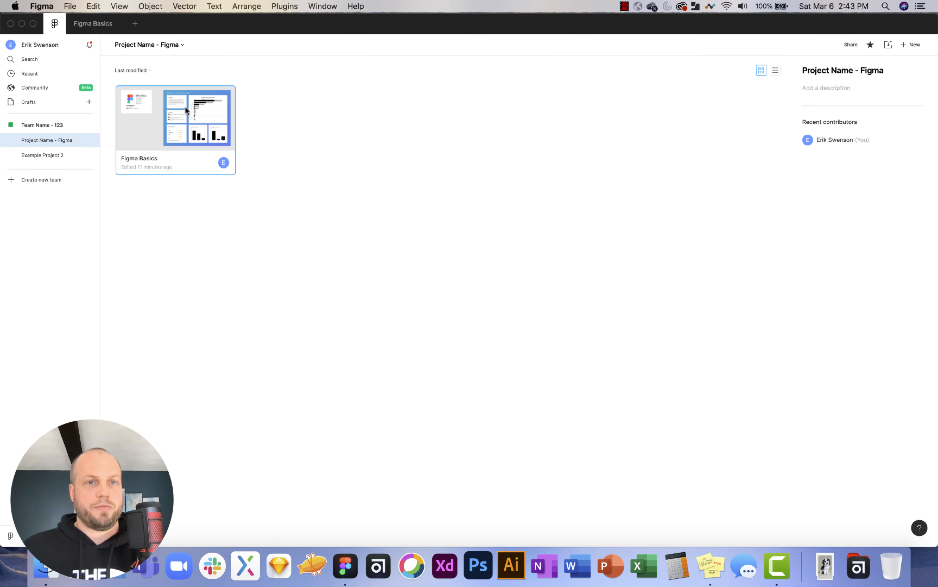
double_click(148, 127)
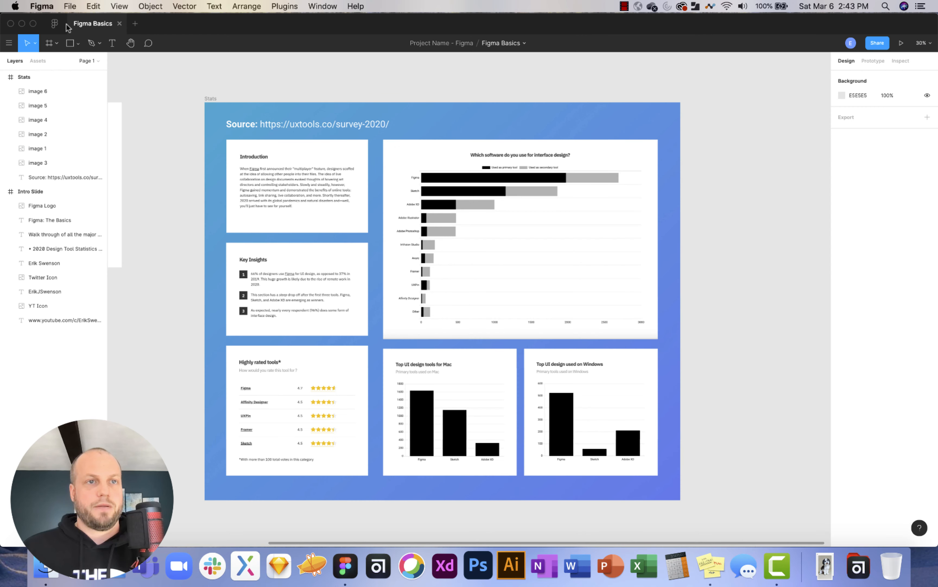
click(55, 24)
click(341, 140)
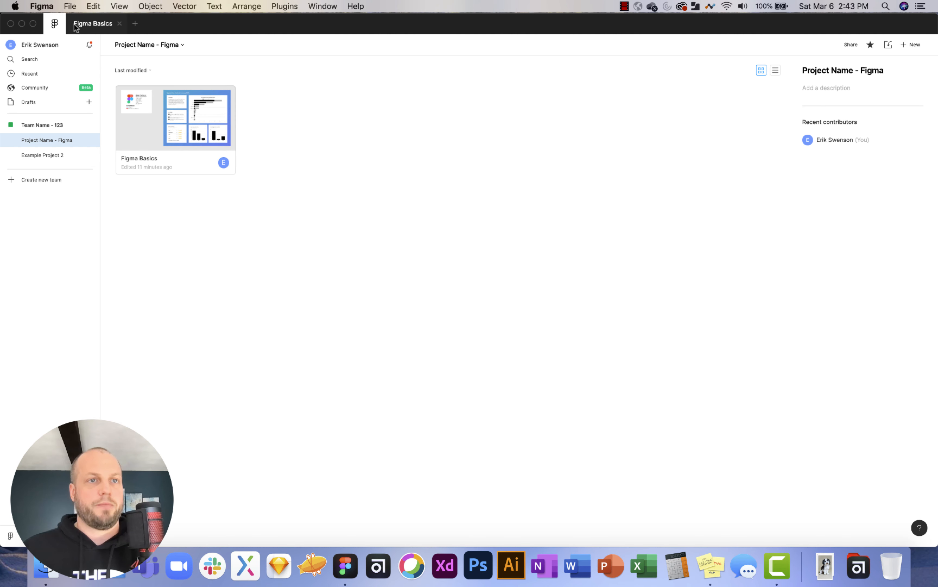
click(49, 125)
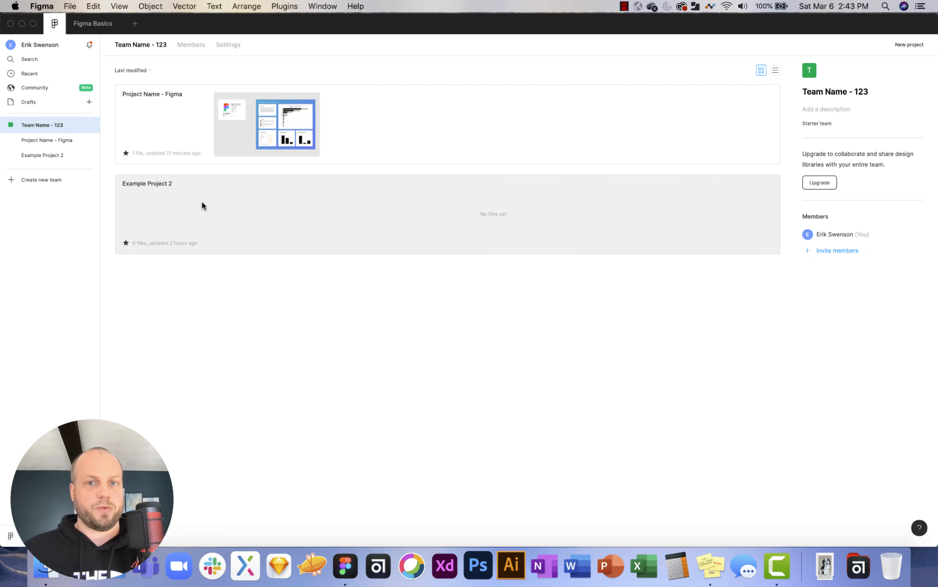
click(202, 203)
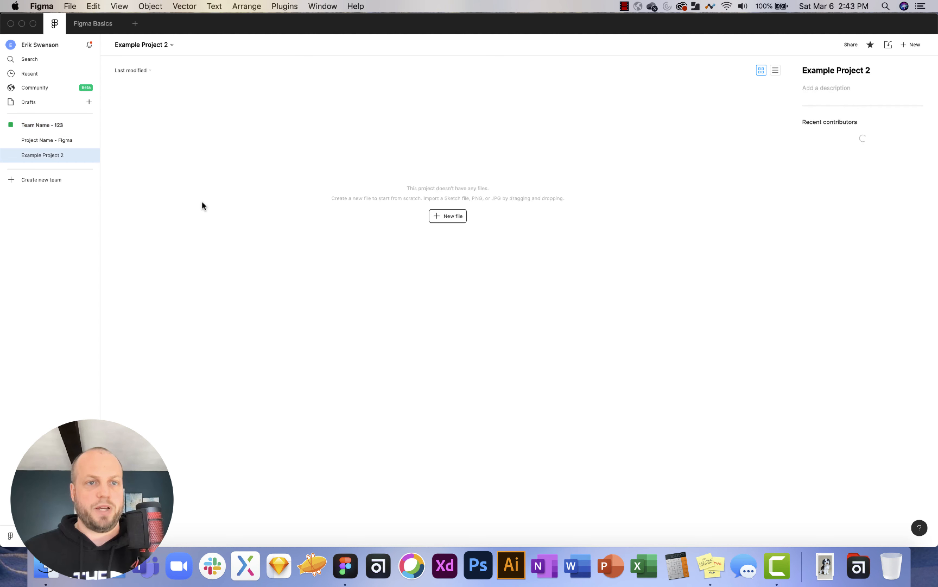
click(455, 215)
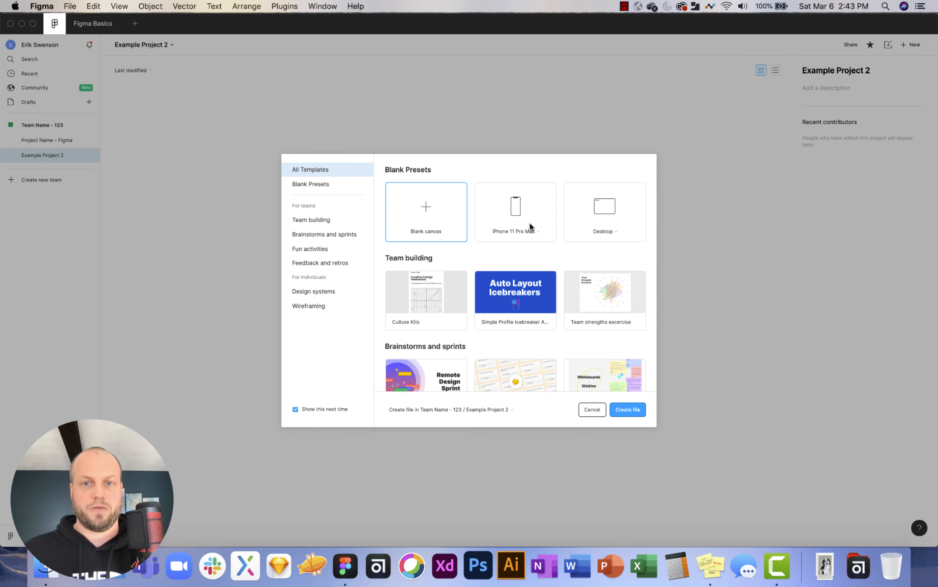
click(536, 231)
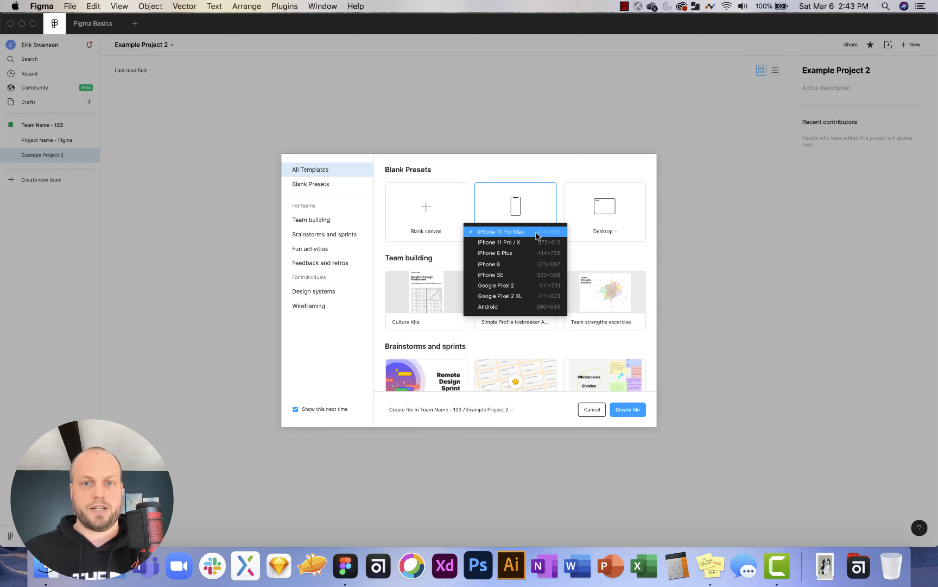
click(618, 258)
click(617, 232)
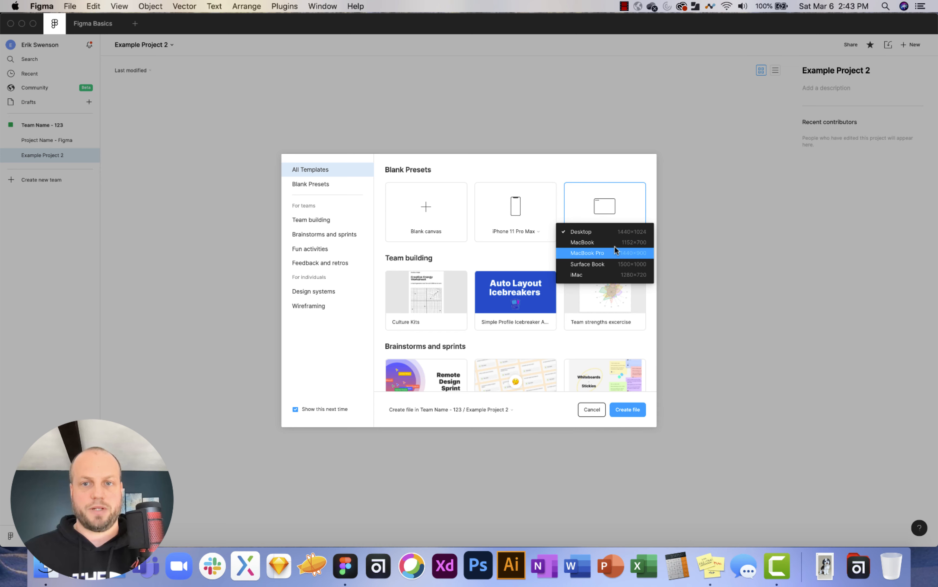
click(537, 259)
mouse_move(452, 294)
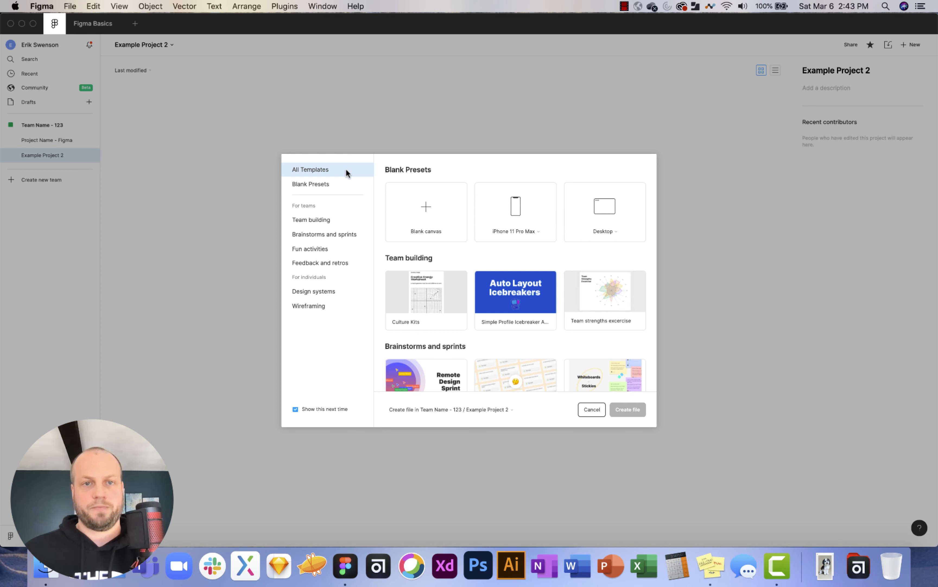
click(591, 410)
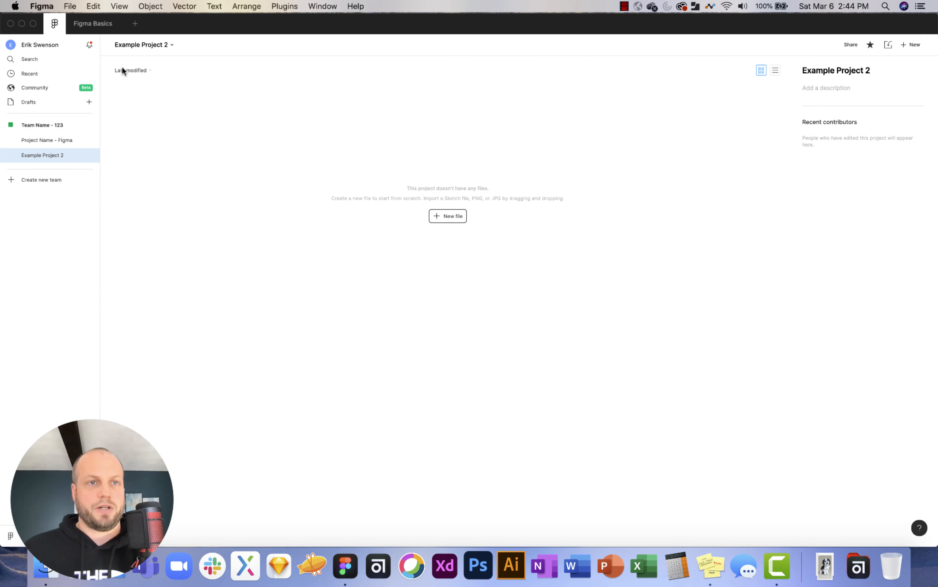
Create a new Untitled design file inside Project Name - Figma.
click(50, 141)
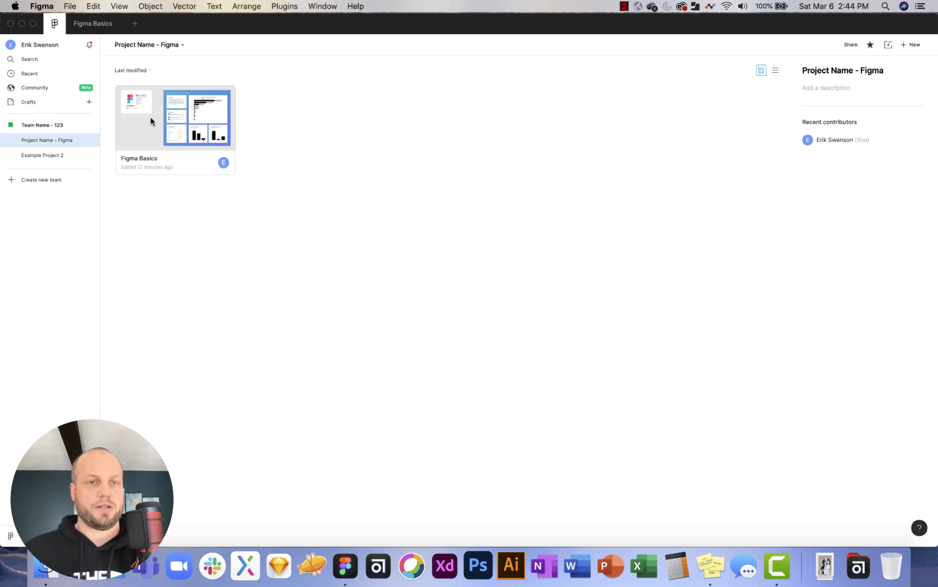
click(913, 45)
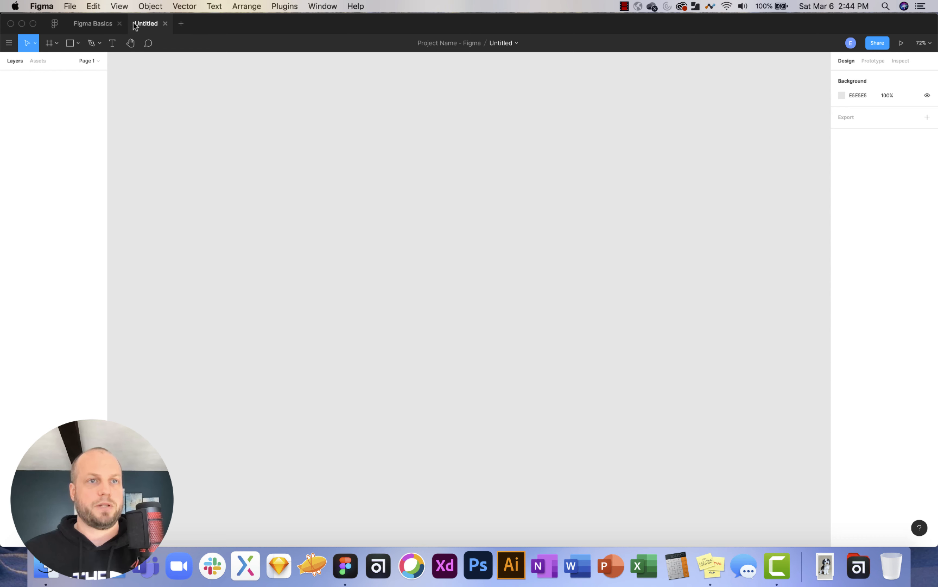
click(40, 6)
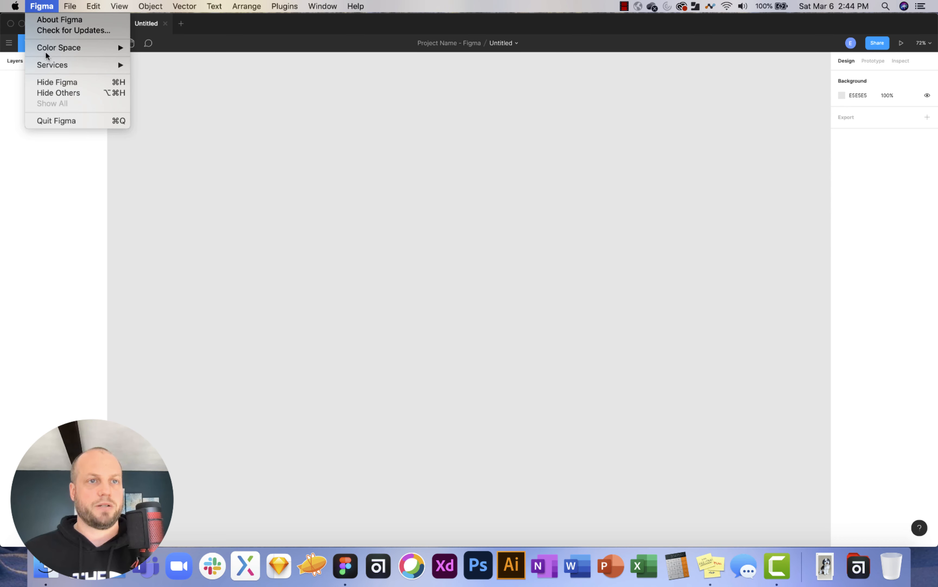
mouse_move(72, 6)
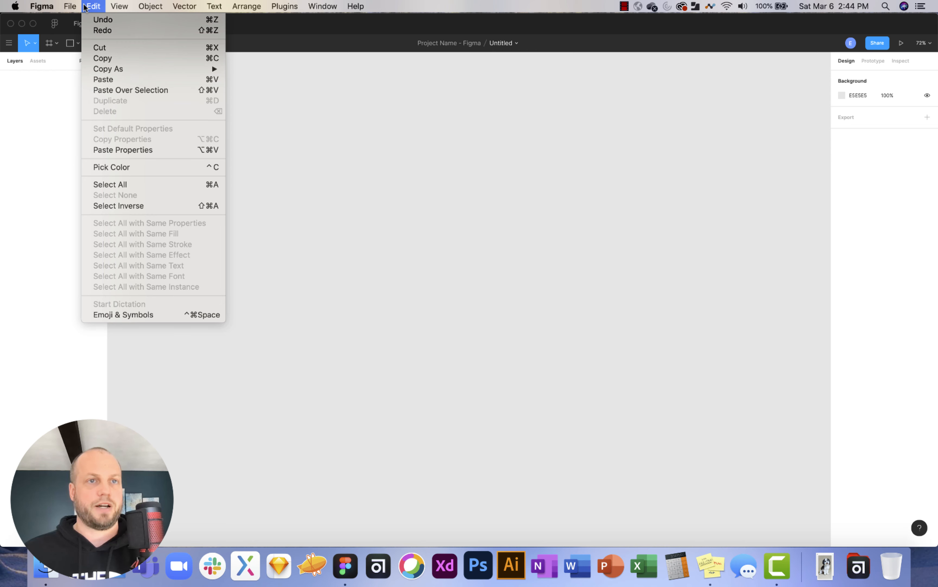
mouse_move(121, 4)
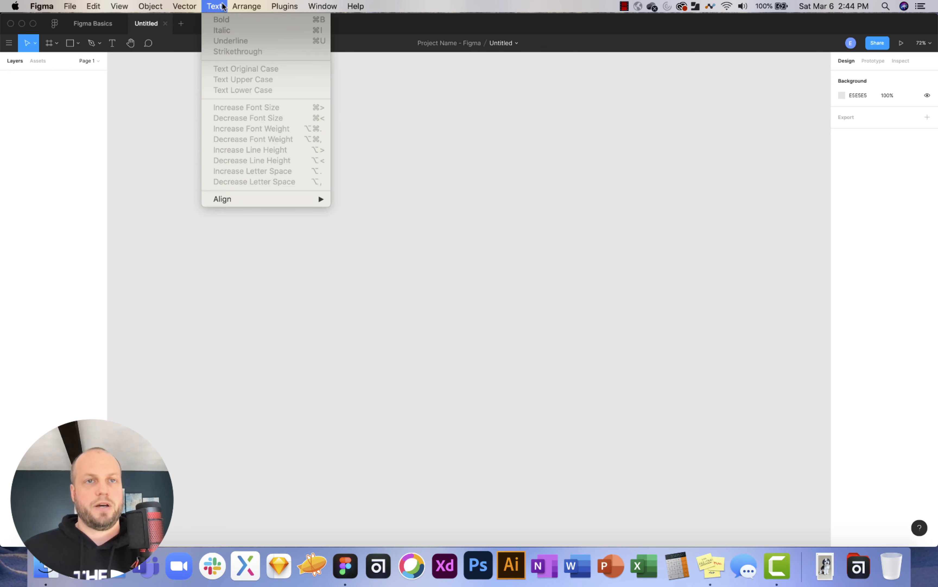
mouse_move(355, 7)
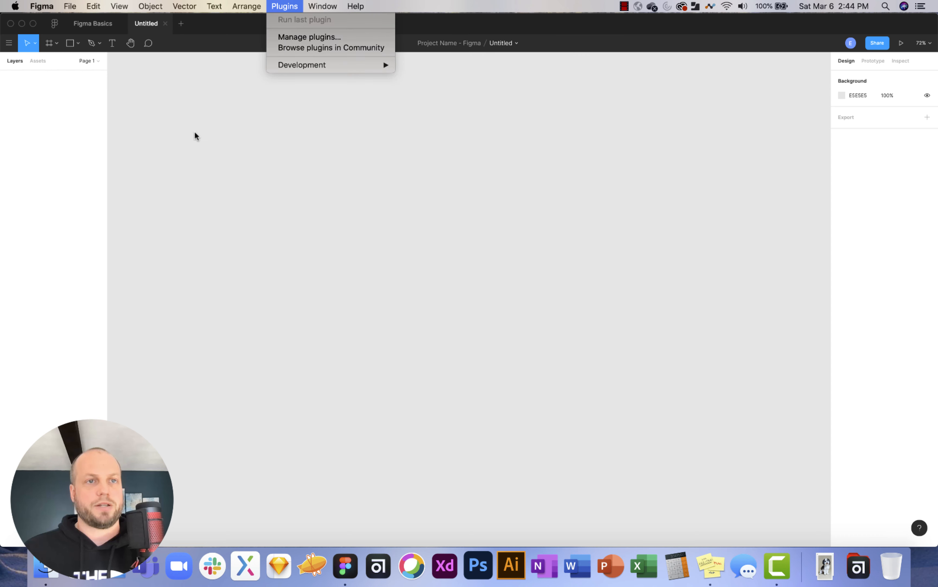
click(197, 117)
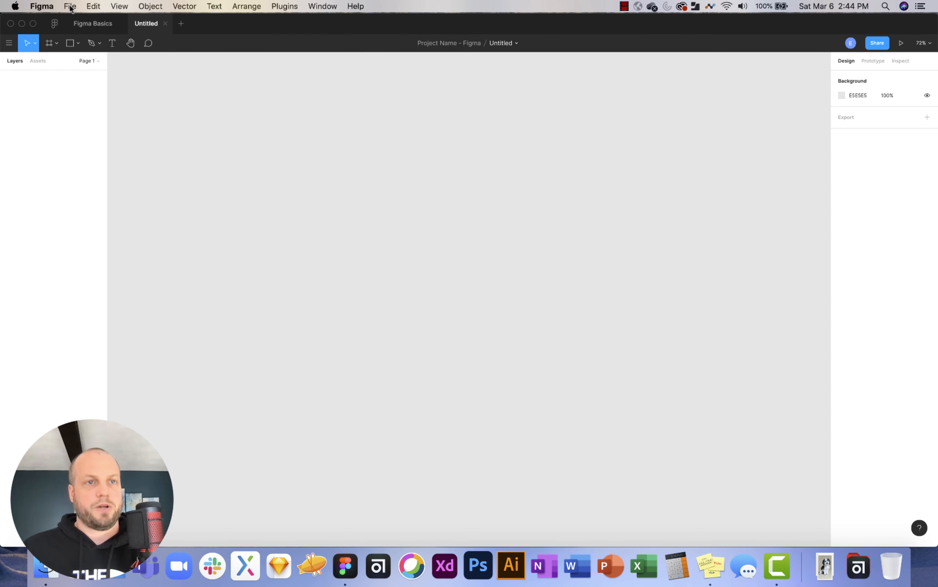
click(8, 46)
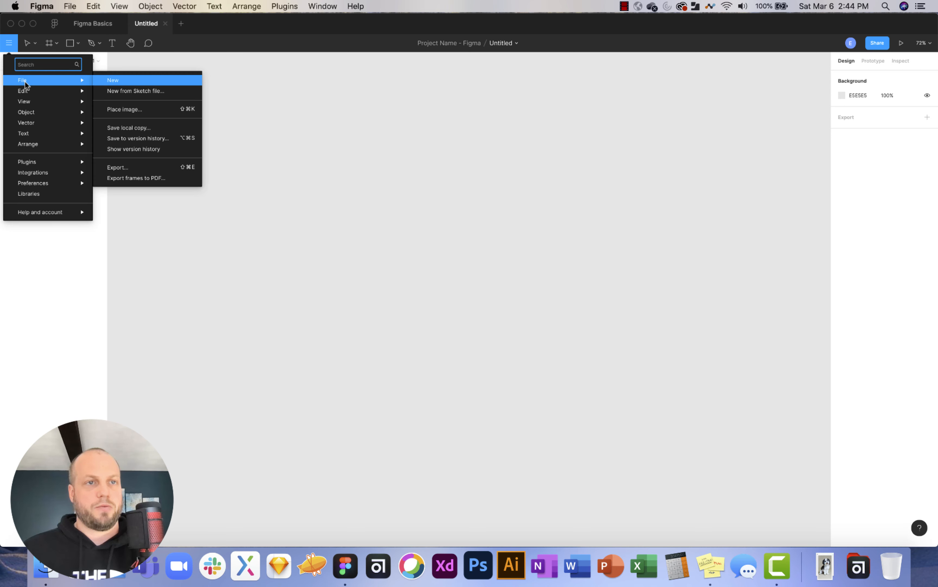
mouse_move(30, 113)
click(171, 81)
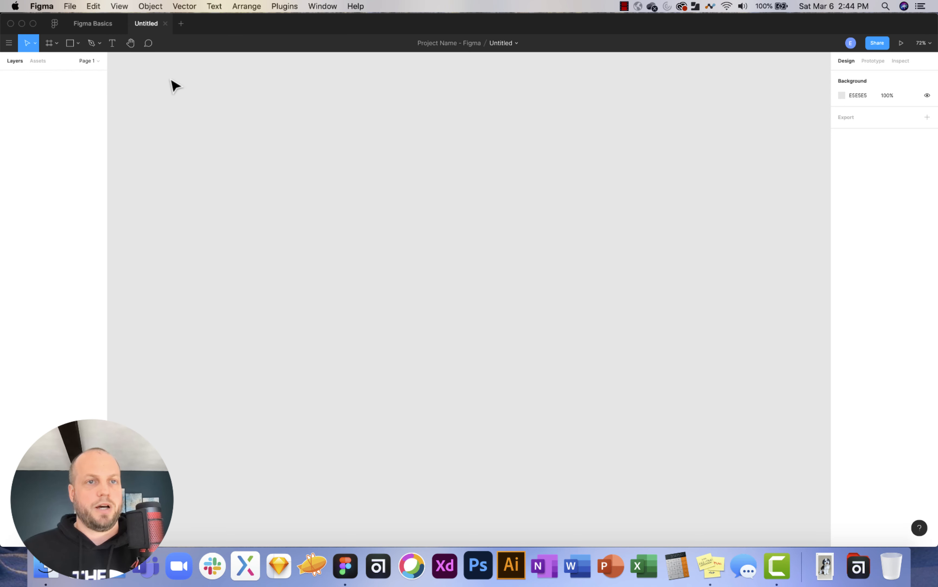
click(33, 25)
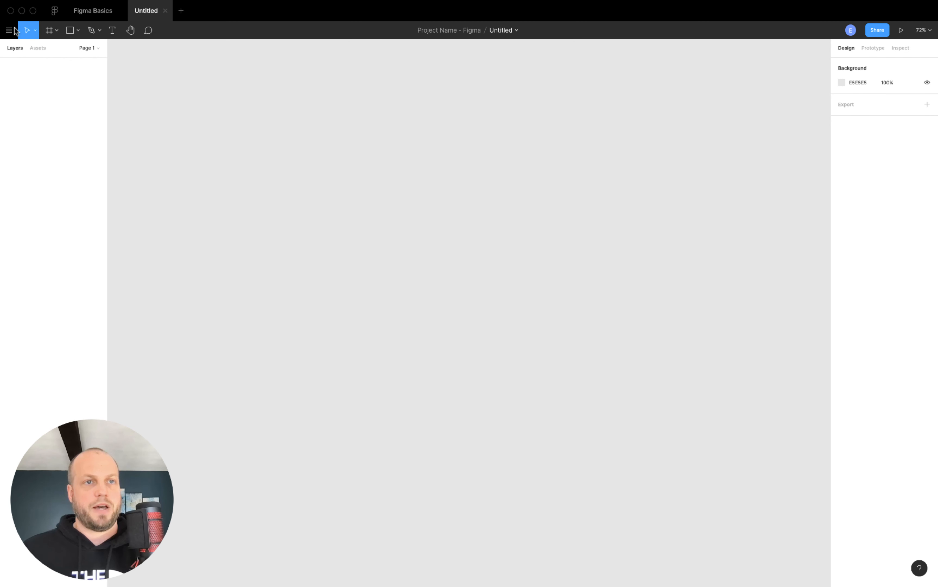
click(8, 30)
mouse_move(24, 67)
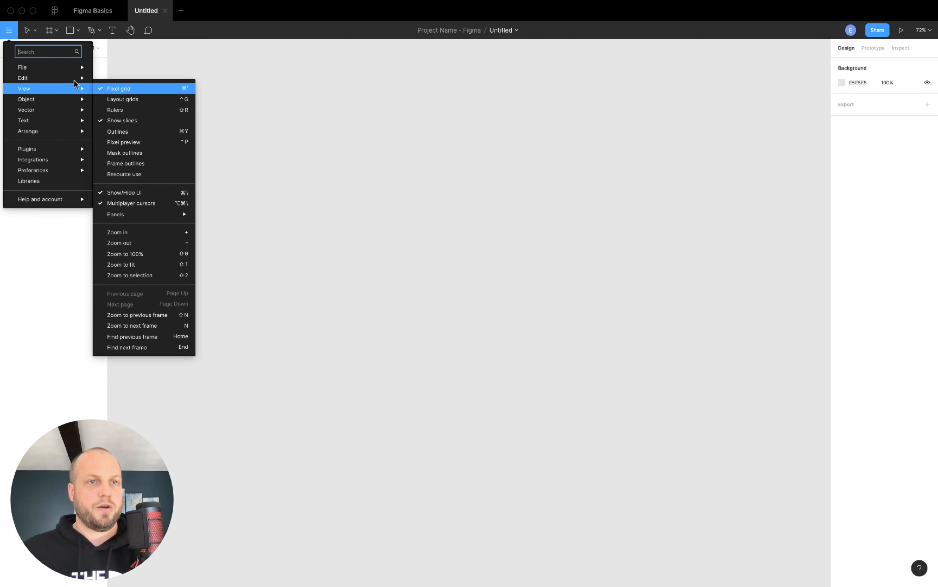
mouse_move(74, 80)
click(164, 57)
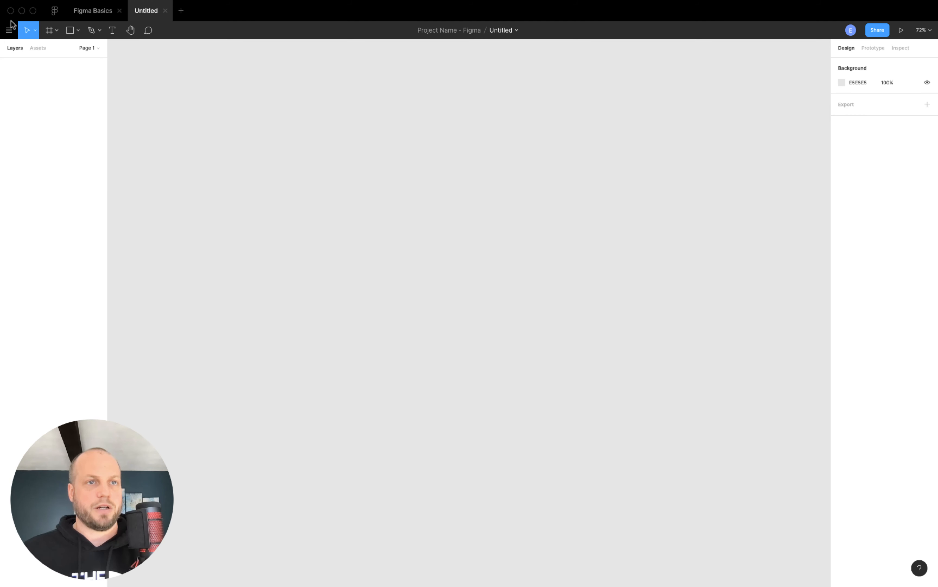
click(8, 31)
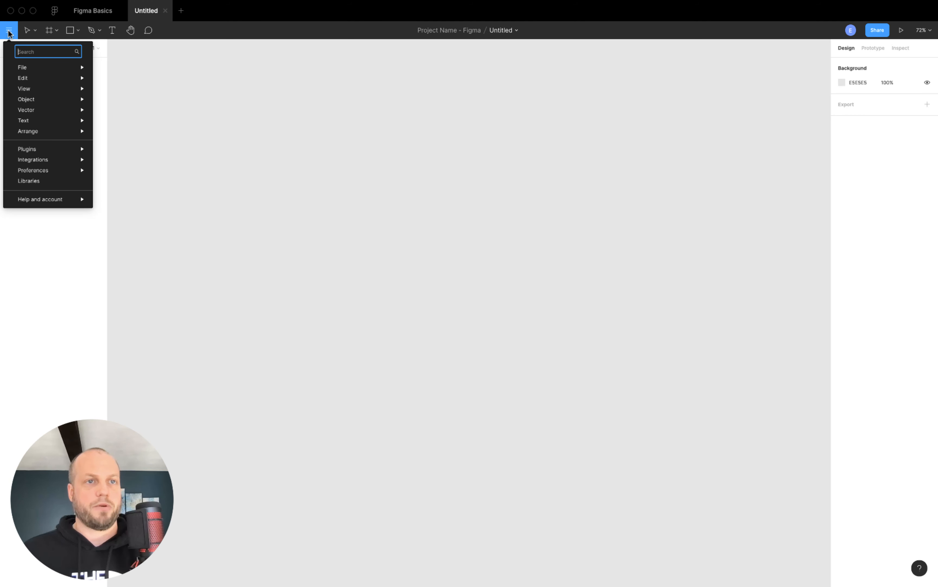
click(33, 11)
click(224, 117)
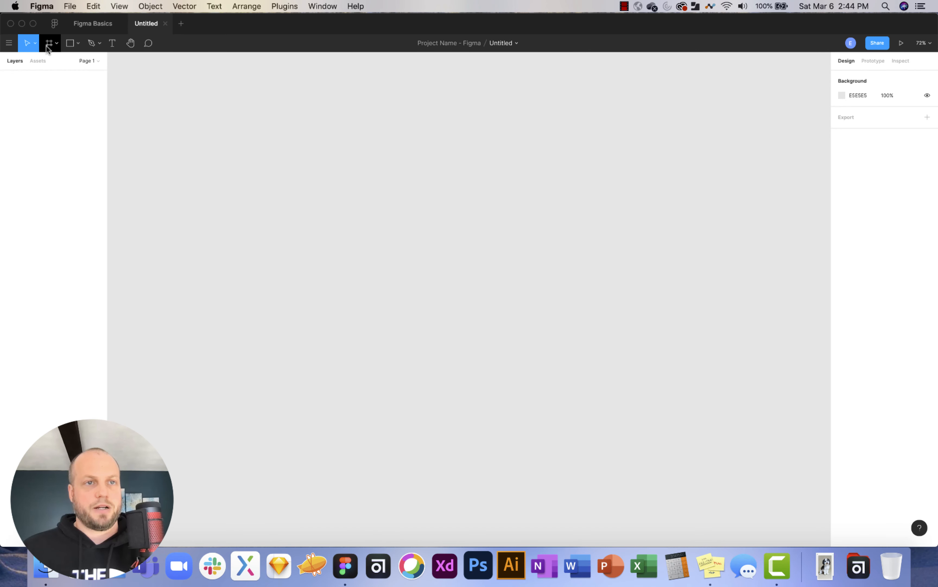
Pick the Frame tool and draw an 844 × 737 frame on the canvas.
click(56, 44)
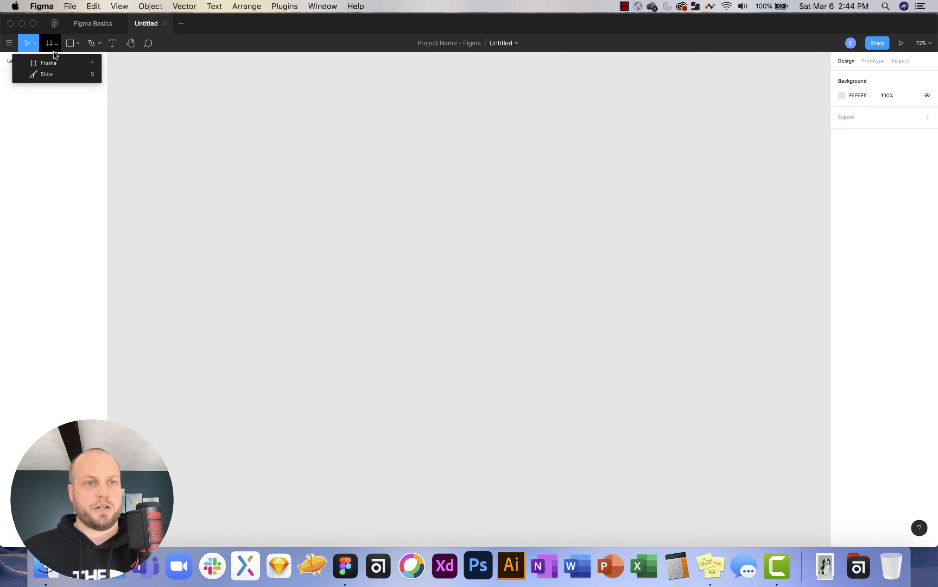
click(51, 59)
click(57, 42)
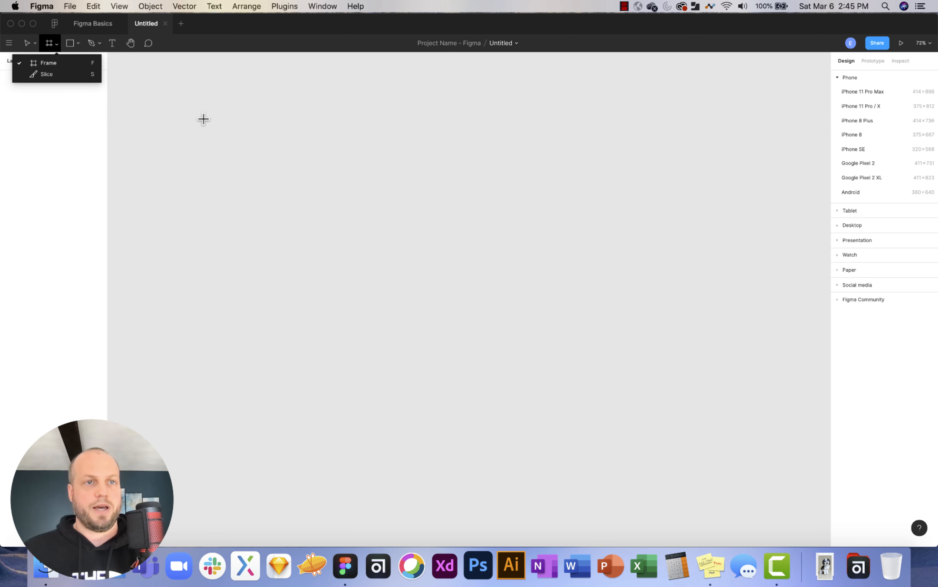
click(174, 97)
drag(175, 98, 447, 335)
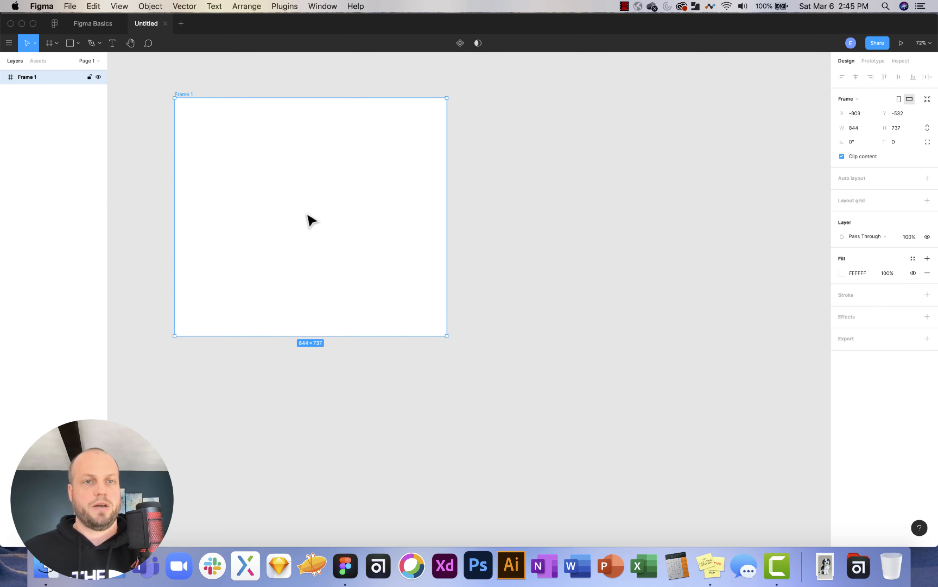
Position Frame 1 at X 0, Y 0.
click(855, 113)
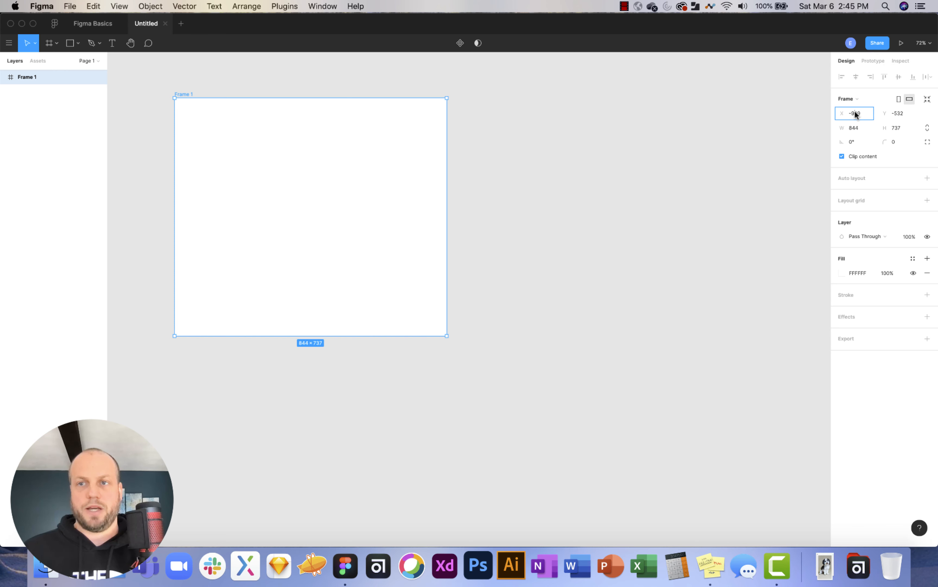
key(Return)
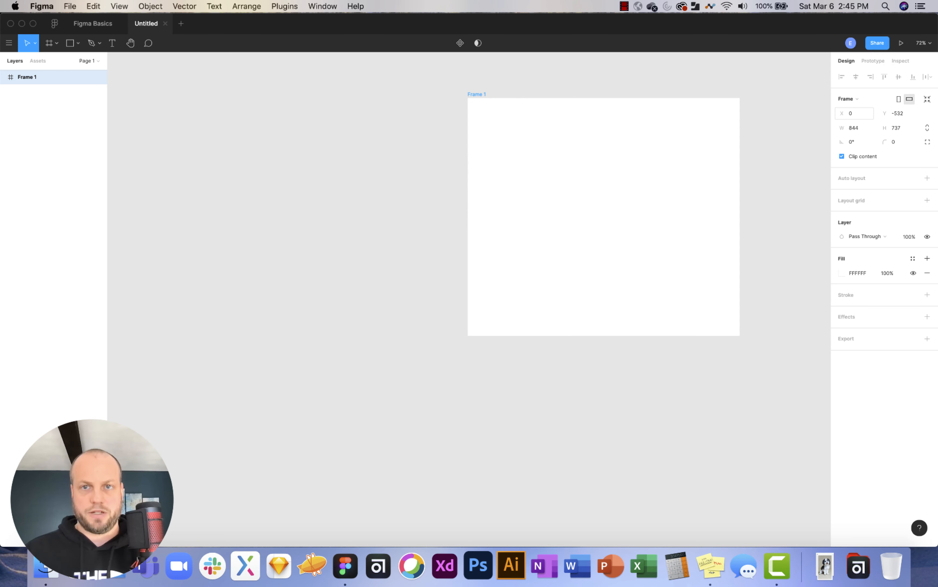
click(899, 113)
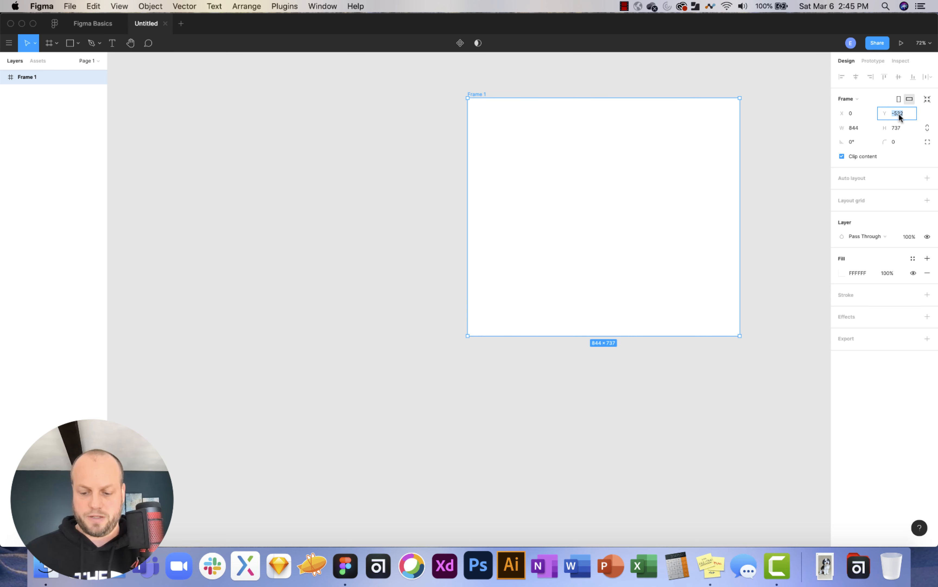
text(0)
key(Return)
Resize Frame 1 to 1400 wide by 900 tall.
scroll(488, 264, down, 3)
scroll(488, 263, right, 5)
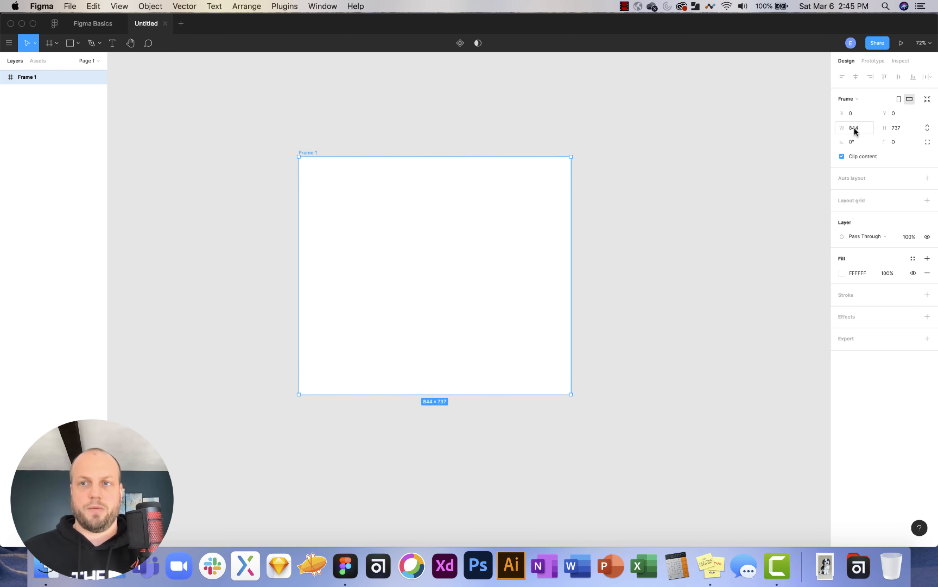
text(1)
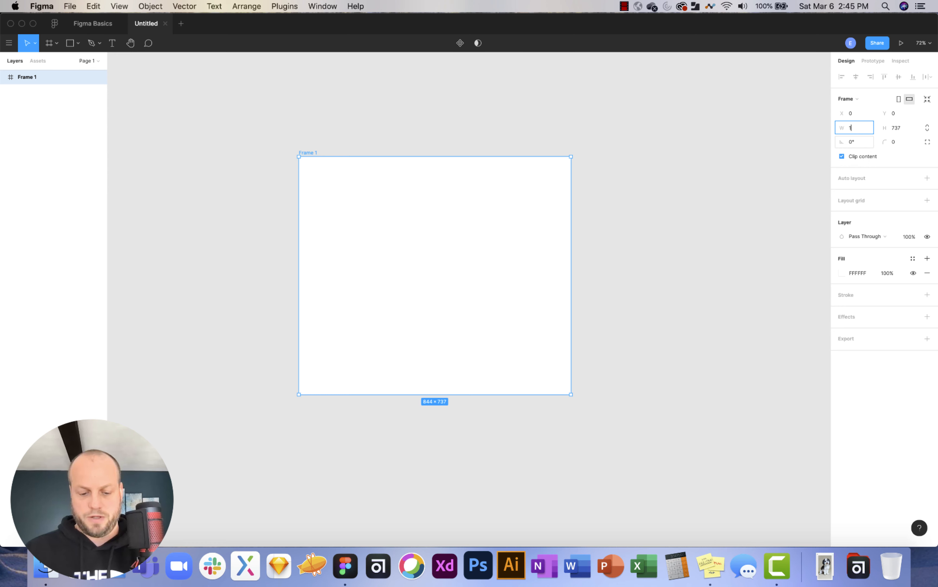
text(4000)
key(BackSpace)
key(Return)
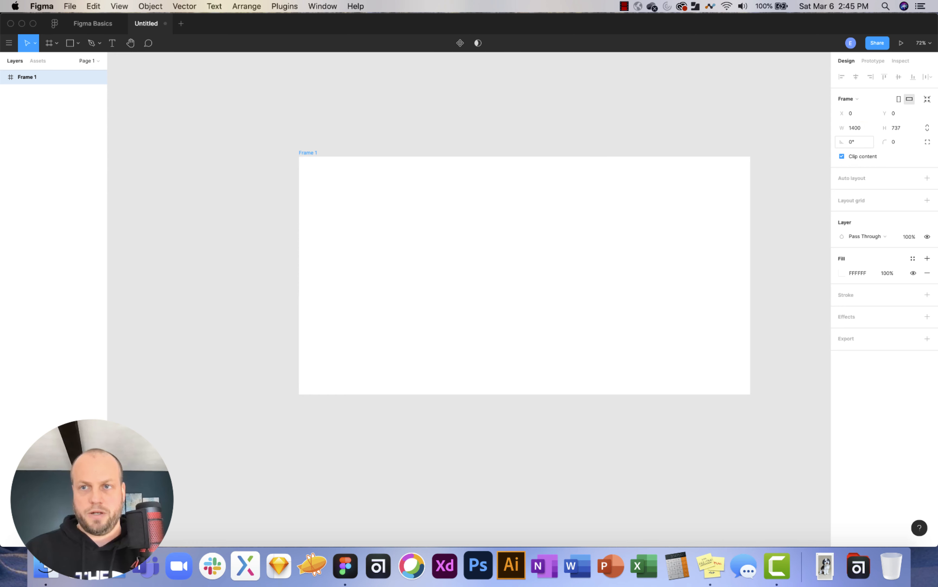
click(901, 127)
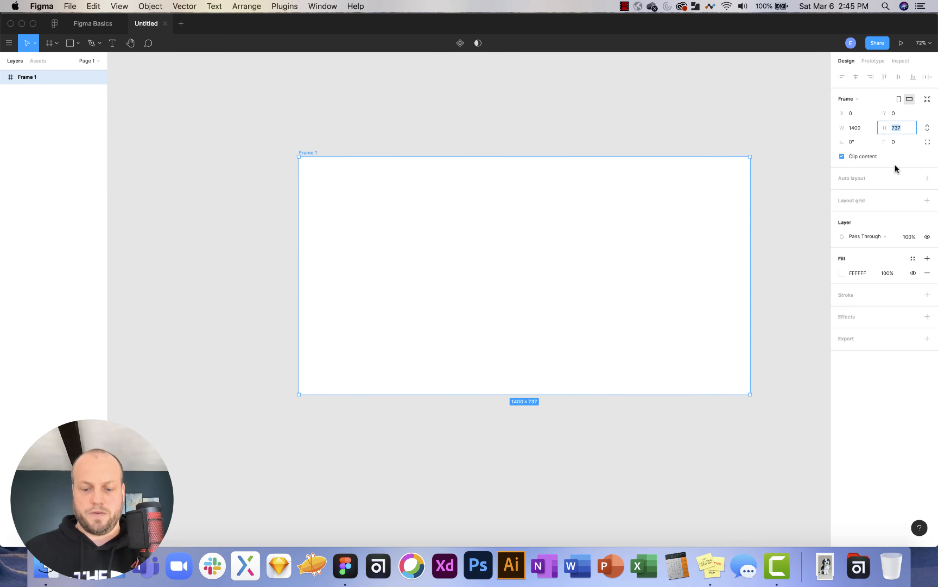
text(900)
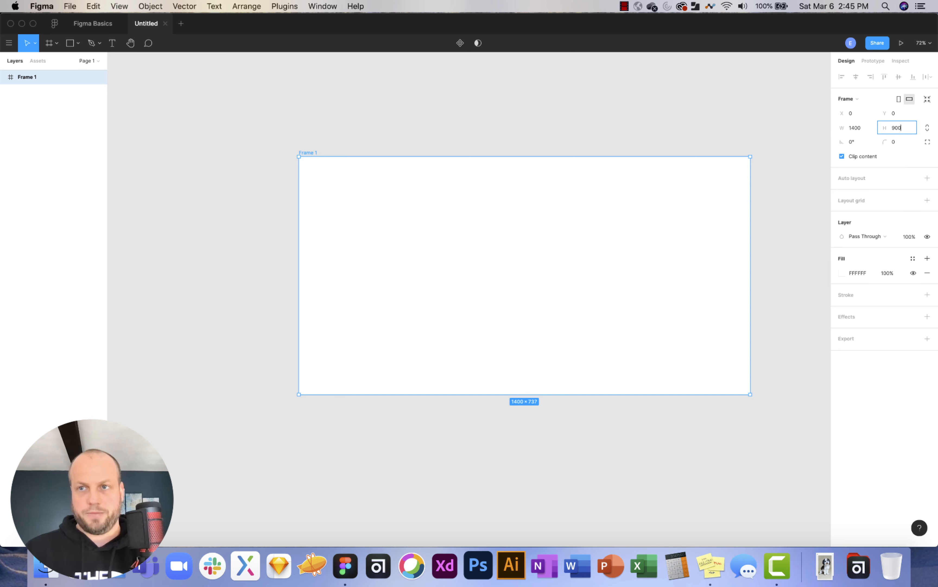
key(Return)
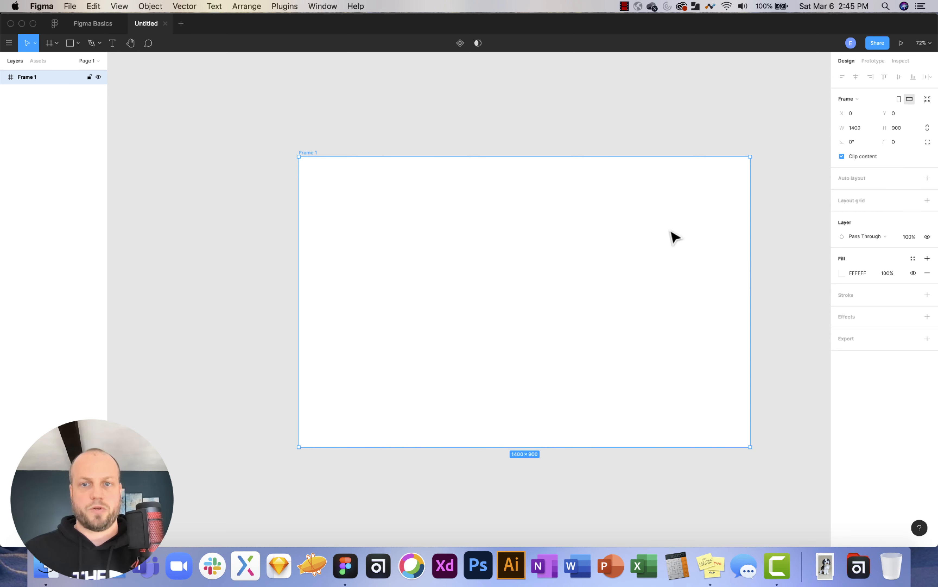
click(779, 247)
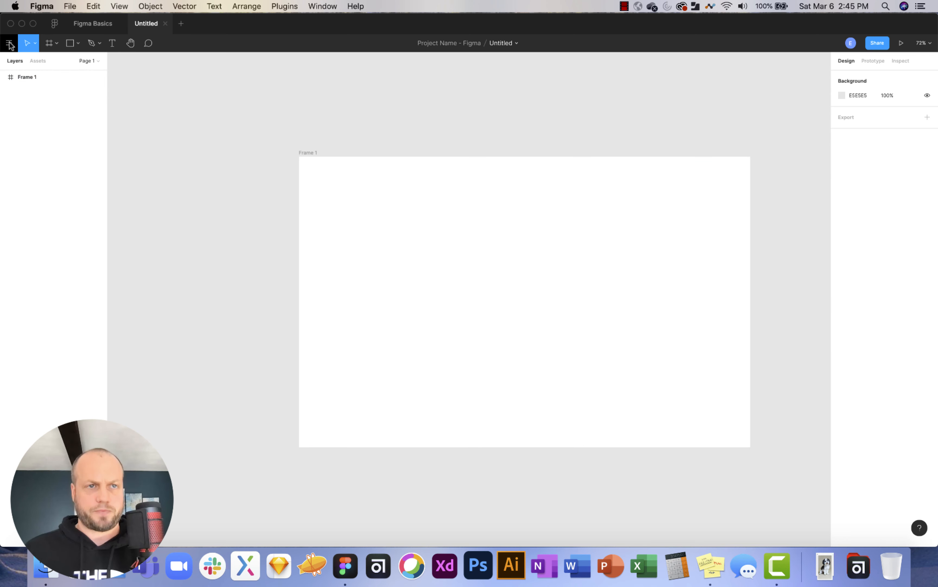
Browse the Move, Frame and shape tool dropdowns to reach the basic shapes list.
click(35, 42)
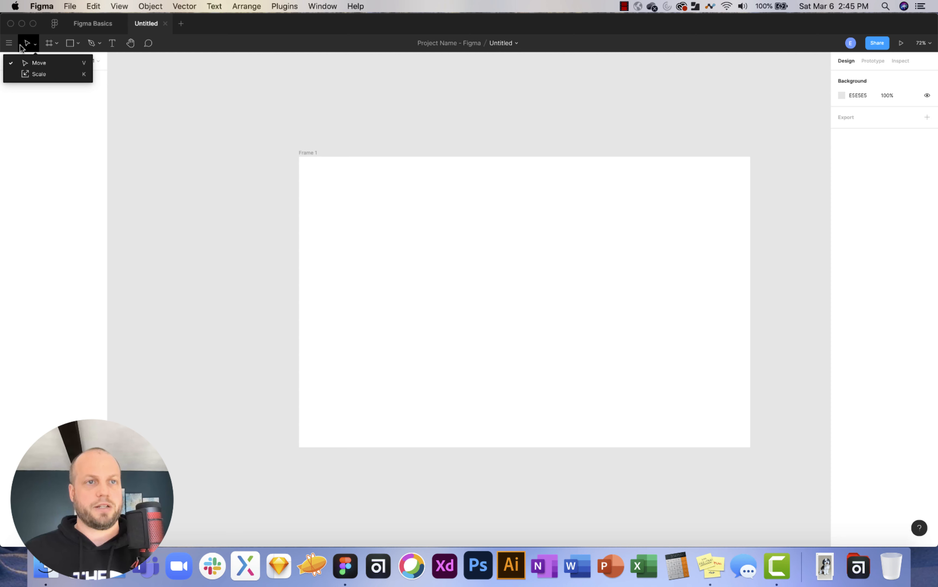
click(50, 43)
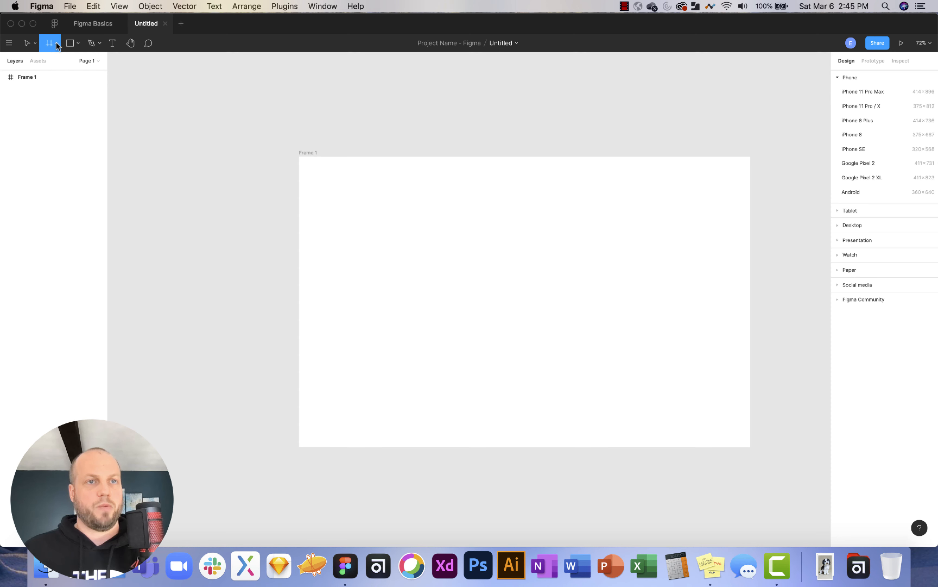
click(57, 43)
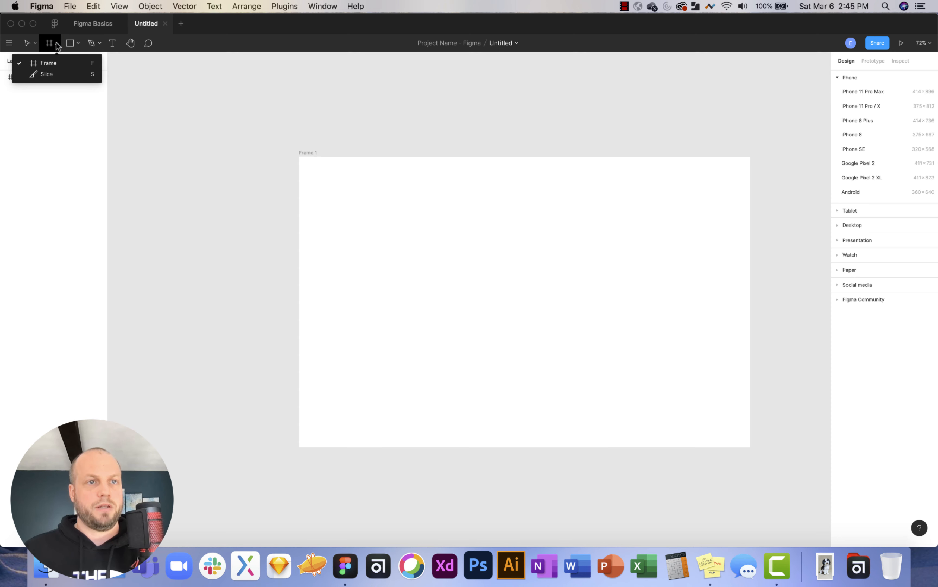
click(77, 41)
click(76, 40)
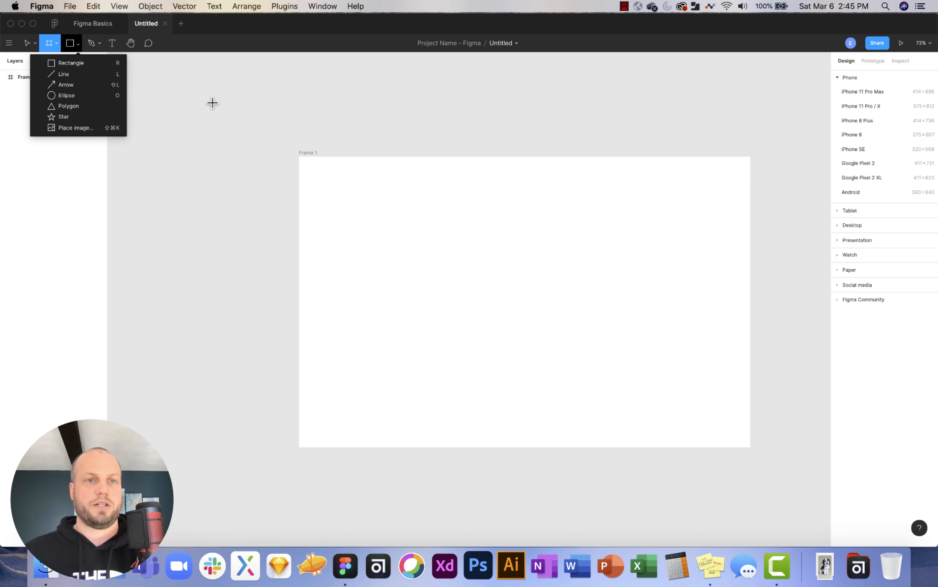
Draw a 521 × 373 rectangle at X 118, Y 94 in Frame 1, then reset zoom to 100%.
click(49, 63)
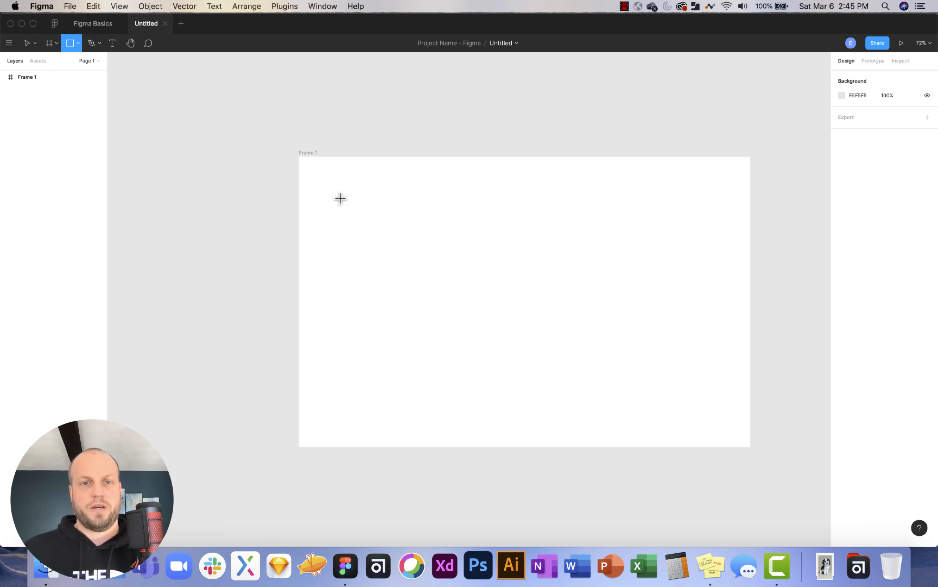
drag(336, 187, 504, 307)
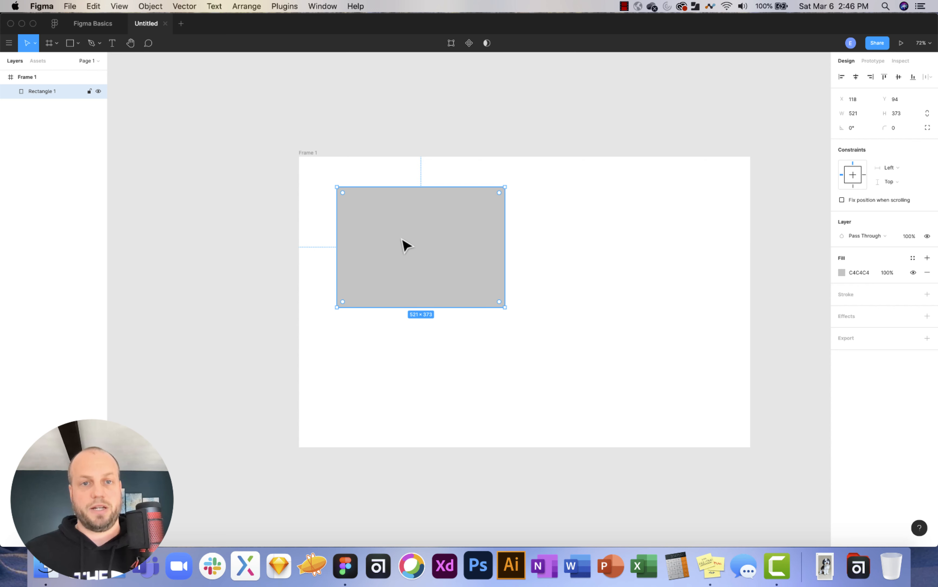
scroll(402, 243, up, 5)
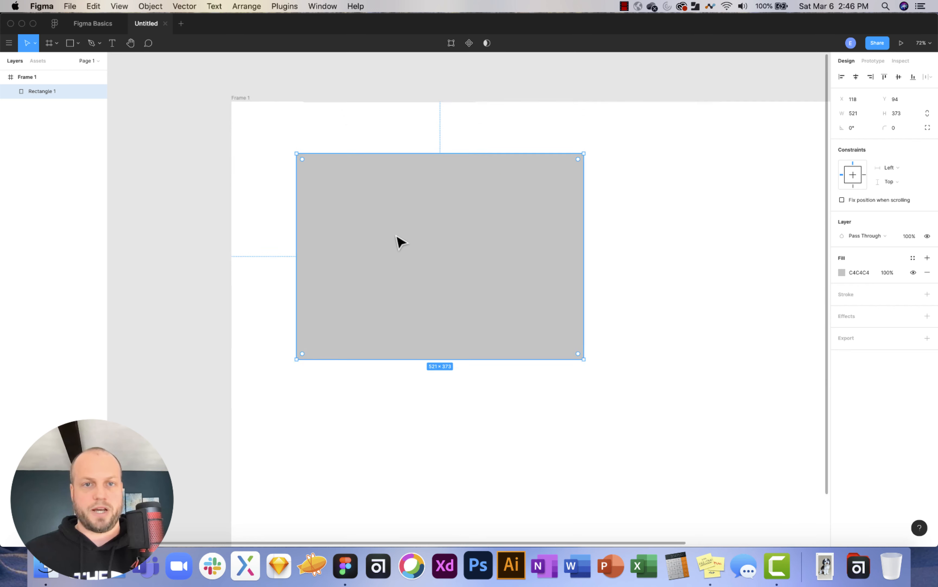
scroll(401, 243, down, 5)
scroll(402, 243, up, 3)
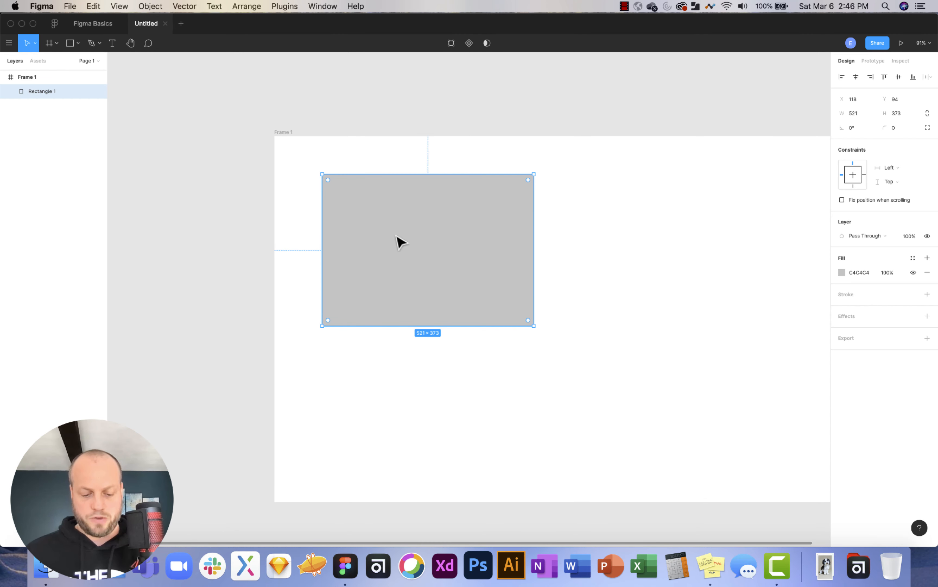
scroll(402, 242, up, 5)
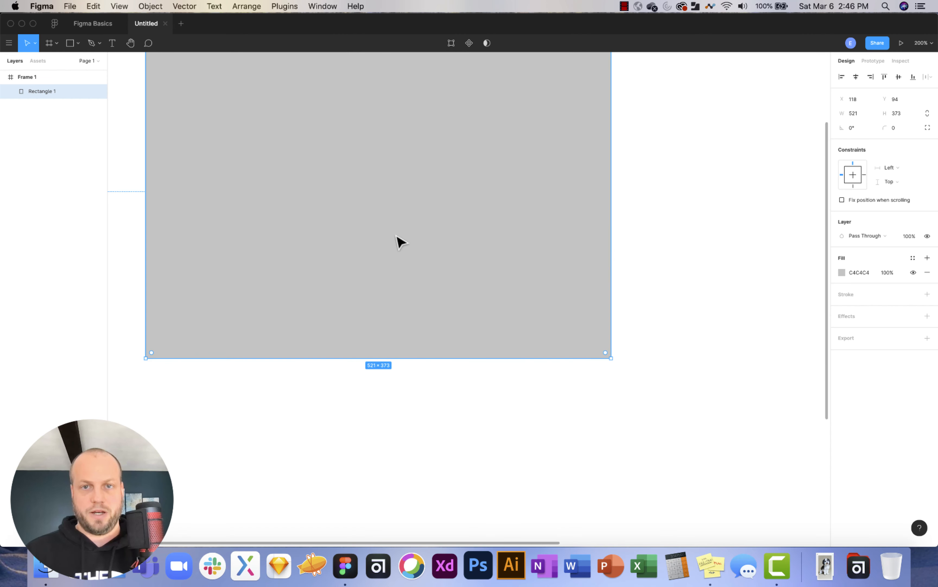
key(shift+0)
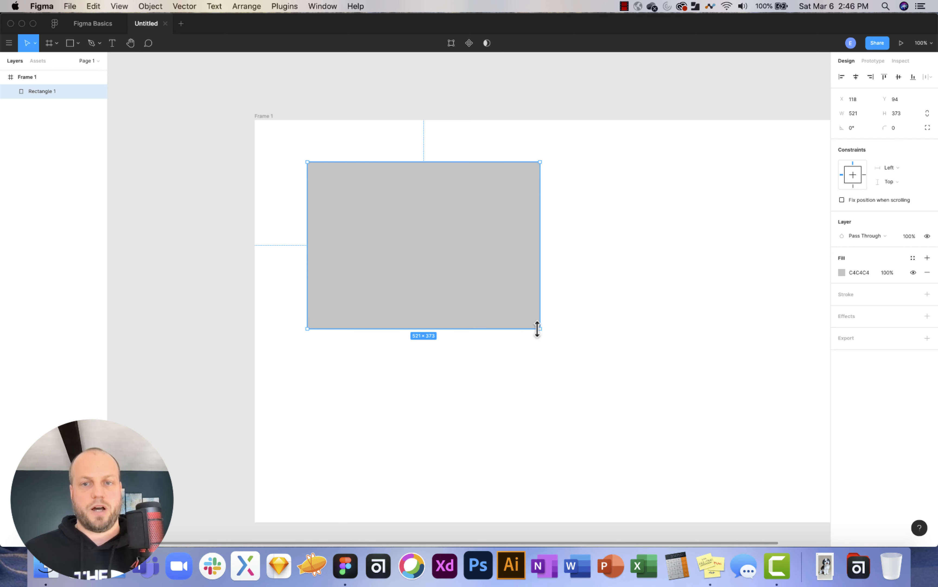
Resize the rectangle to 485 × 379, give it corner radius 35, and rotate it -2.73°.
mouse_move(540, 328)
mouse_down()
mouse_move(511, 311)
mouse_move(415, 321)
mouse_move(610, 312)
mouse_move(487, 322)
mouse_move(525, 331)
mouse_up()
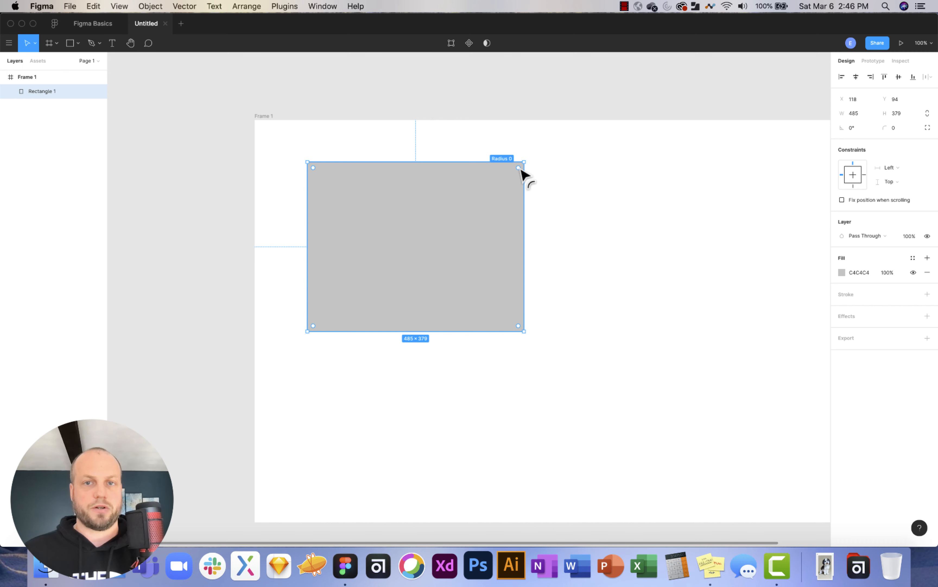
mouse_move(520, 169)
mouse_down()
mouse_move(500, 186)
mouse_move(509, 178)
mouse_up()
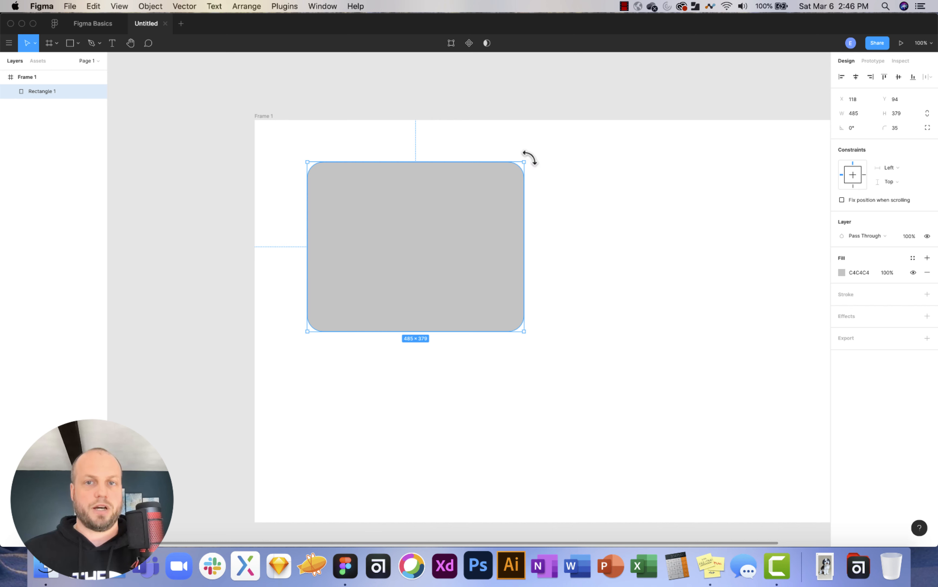
mouse_move(530, 159)
mouse_down()
mouse_move(528, 191)
mouse_move(555, 168)
mouse_move(508, 134)
mouse_move(526, 192)
mouse_move(515, 135)
mouse_move(525, 170)
mouse_up()
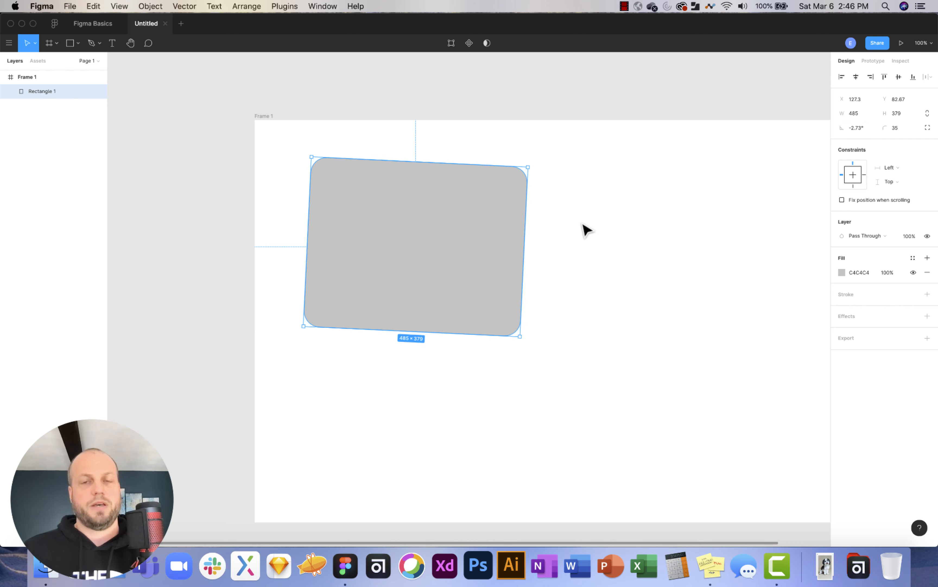
click(529, 235)
click(442, 212)
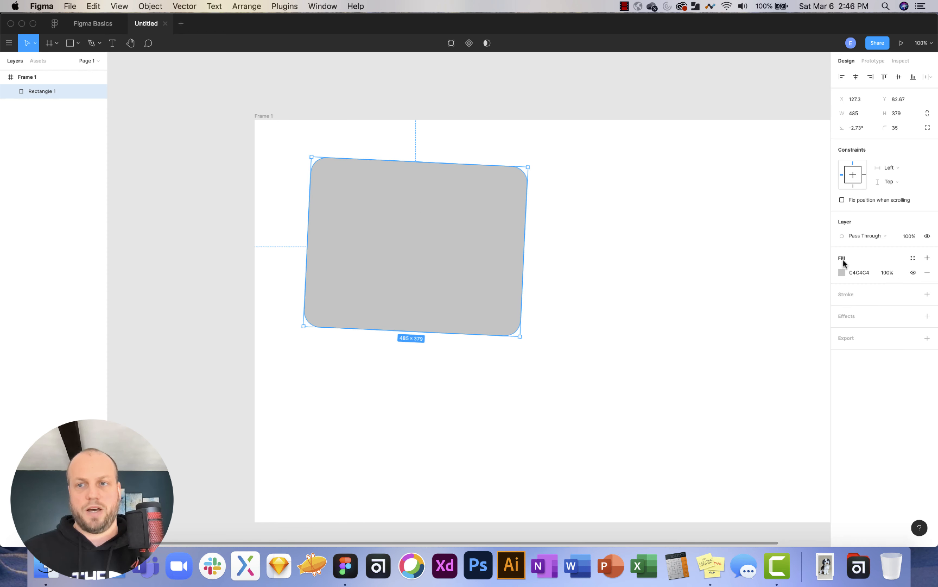
Change the rectangle's fill colour to red CF6E6E at 100%.
click(841, 272)
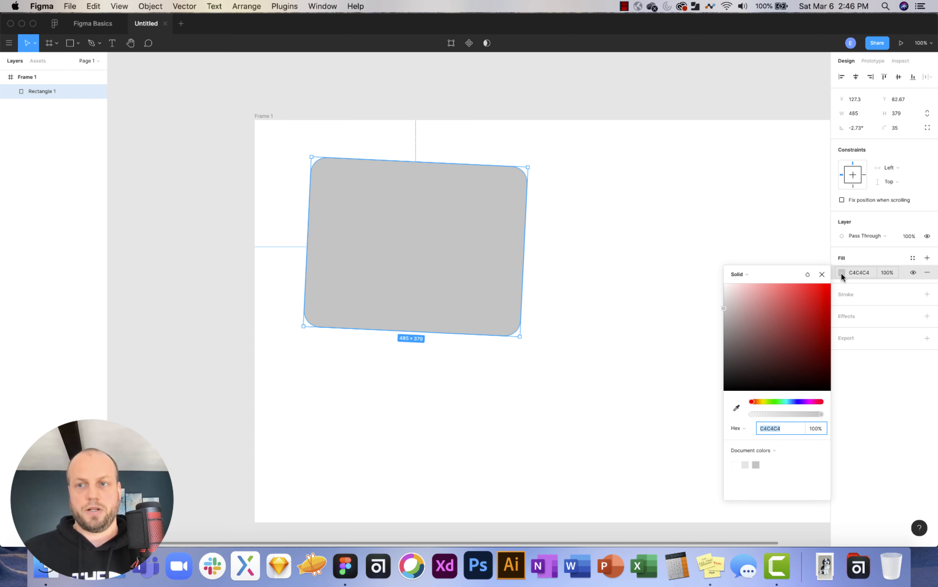
drag(752, 305, 775, 305)
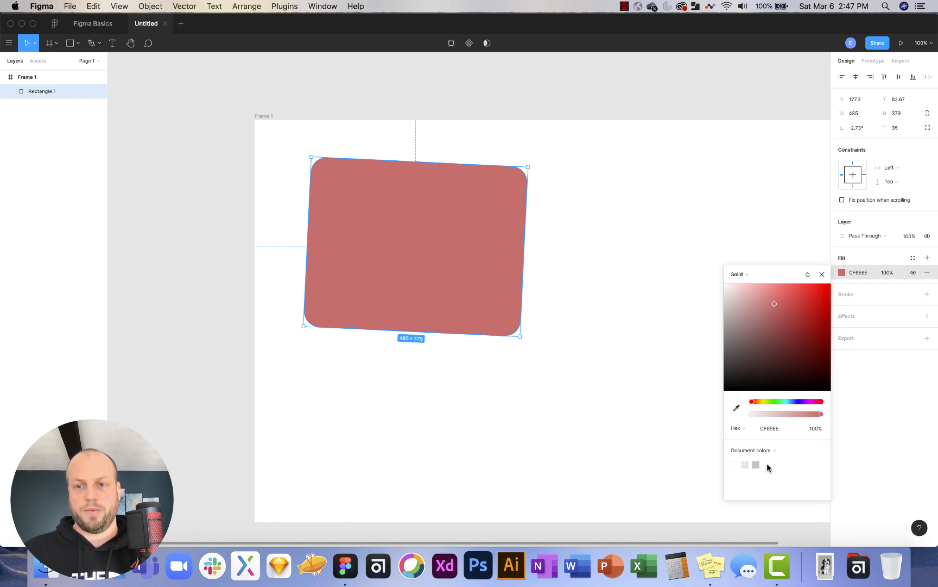
click(625, 373)
click(521, 262)
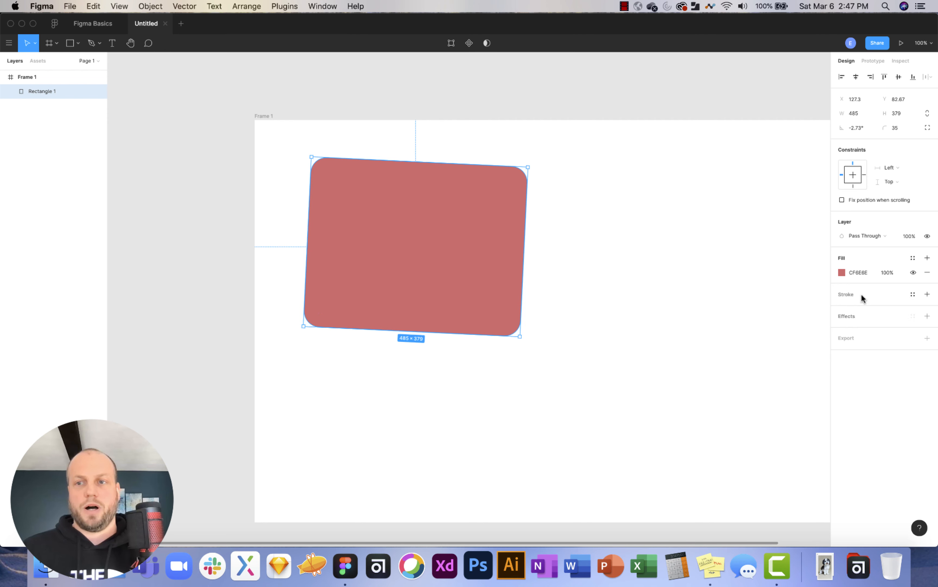
Add a black 000000 stroke of weight 5 to the rectangle.
click(928, 295)
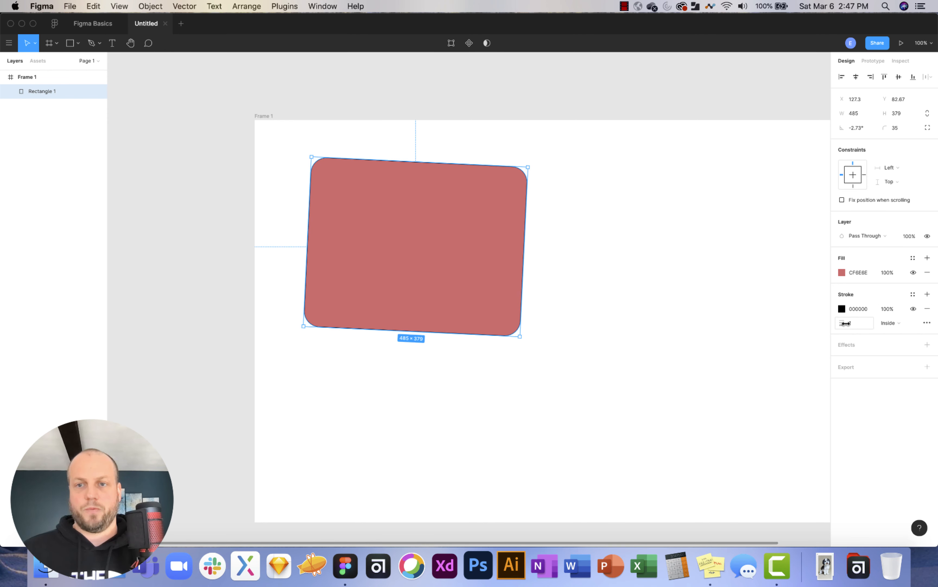
mouse_move(842, 323)
mouse_down()
mouse_move(865, 327)
mouse_move(855, 325)
mouse_move(861, 336)
mouse_up()
text(5)
key(Return)
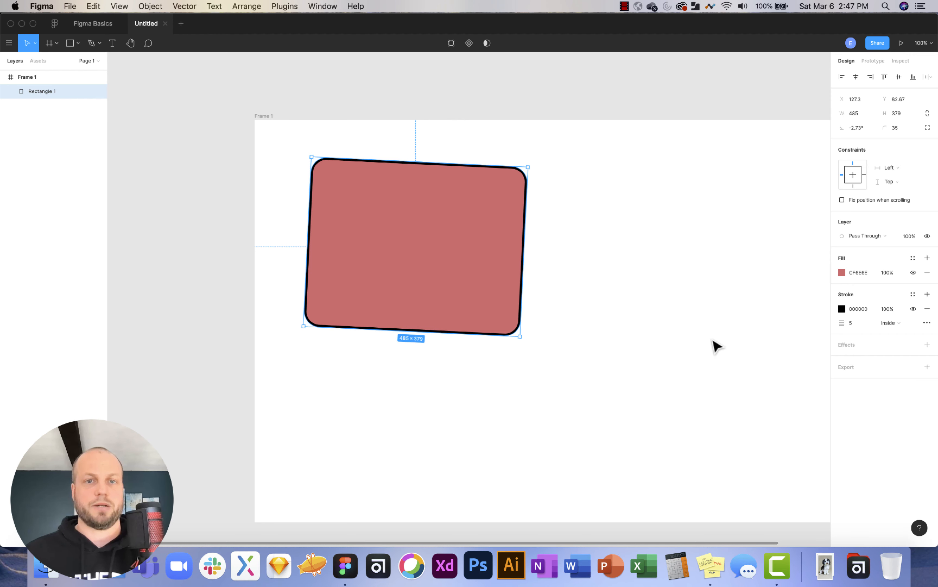
Shrink the red rectangle from its bottom-right corner.
click(674, 326)
scroll(620, 326, right, 3)
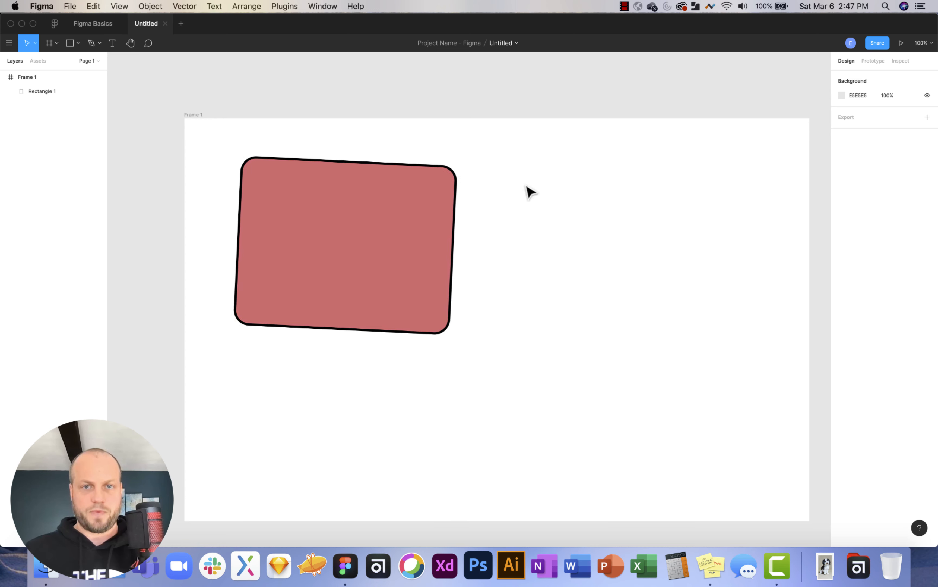
click(360, 228)
drag(450, 332, 375, 260)
click(465, 263)
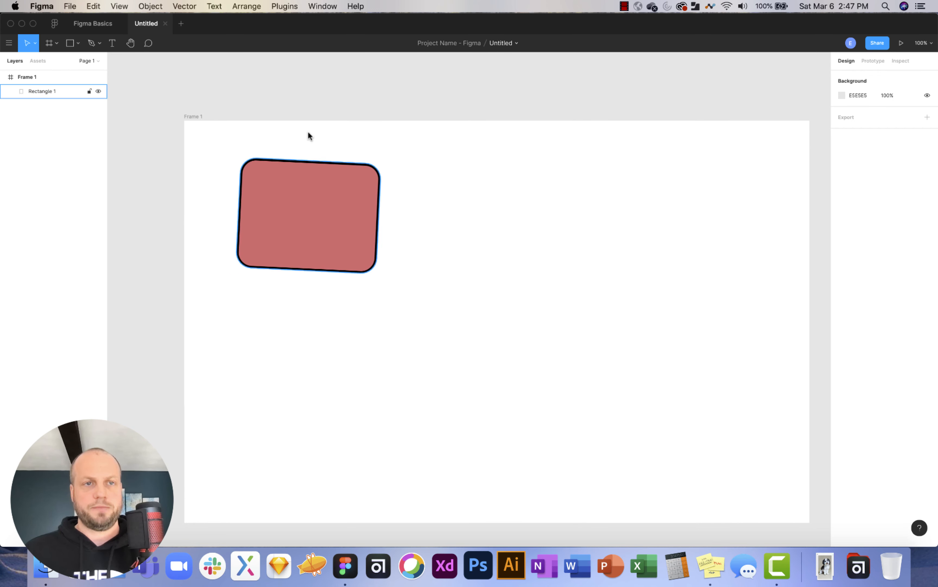
Draw a horizontal line to the right of the rectangle with the Line tool.
click(75, 42)
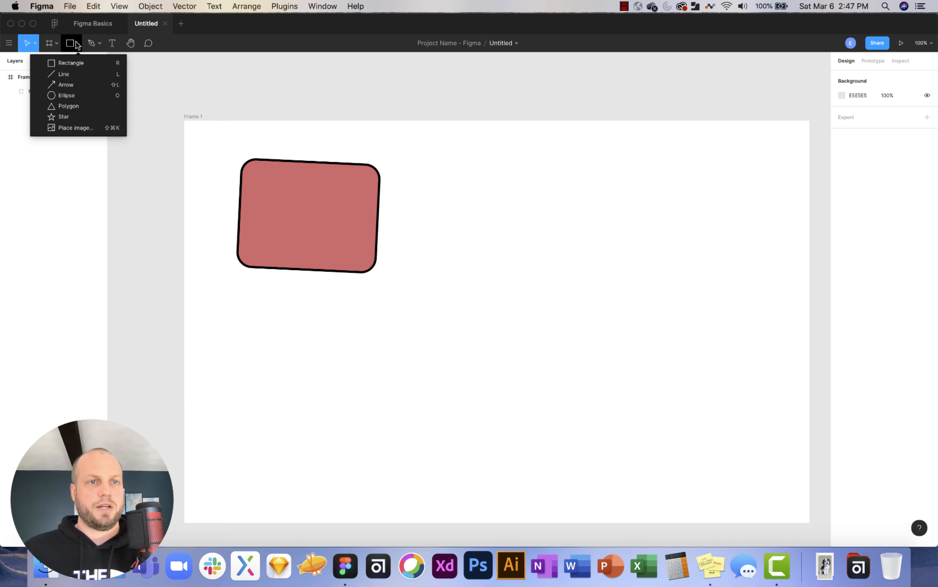
click(78, 74)
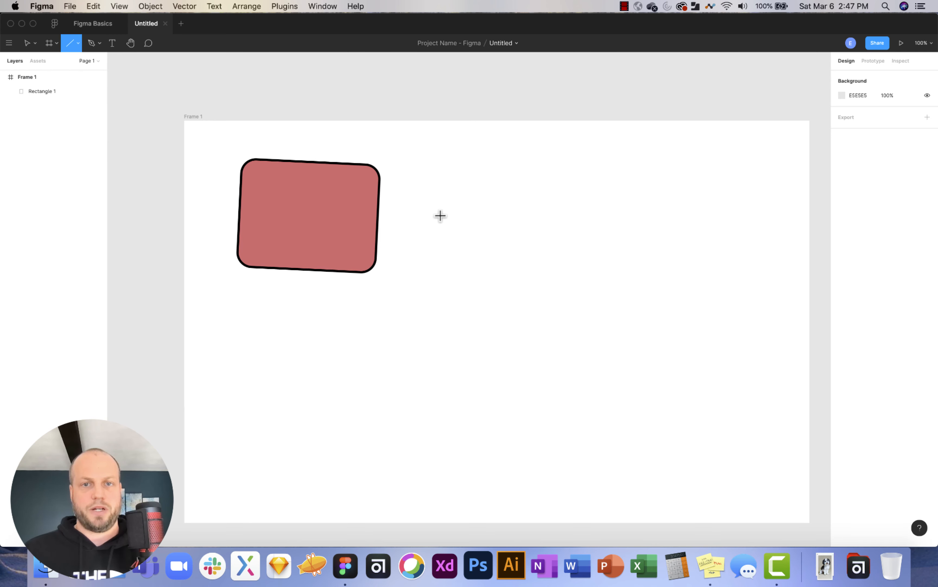
mouse_move(437, 215)
mouse_down()
mouse_move(662, 212)
mouse_move(435, 336)
mouse_move(624, 215)
mouse_move(582, 303)
mouse_move(609, 211)
mouse_move(624, 220)
mouse_move(580, 286)
mouse_move(489, 339)
mouse_move(461, 340)
mouse_move(518, 331)
mouse_move(550, 289)
mouse_move(565, 239)
mouse_move(516, 305)
mouse_move(428, 329)
mouse_move(479, 318)
mouse_move(602, 225)
mouse_up()
Give the line a red C63F3F stroke with weight 7.
scroll(503, 220, up, 5)
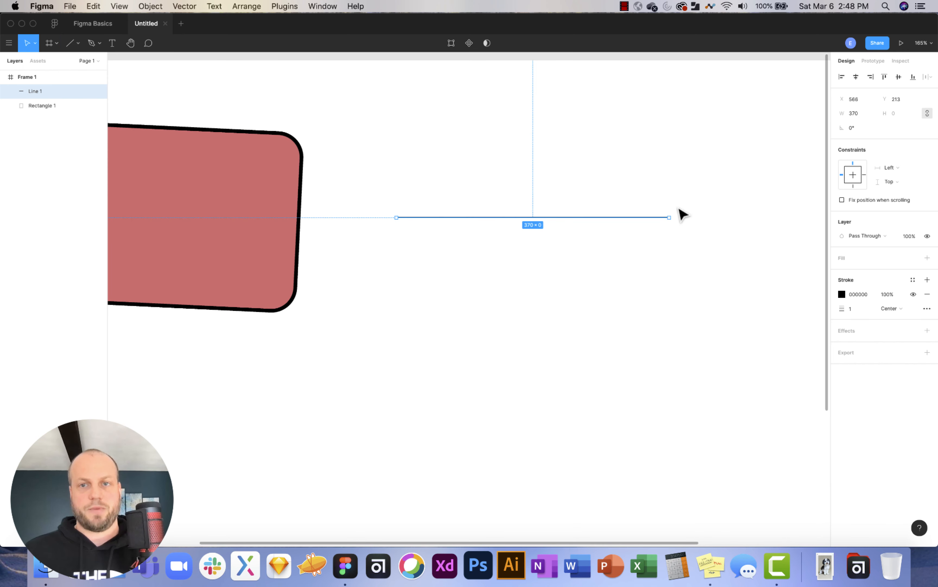
scroll(679, 215, right, 3)
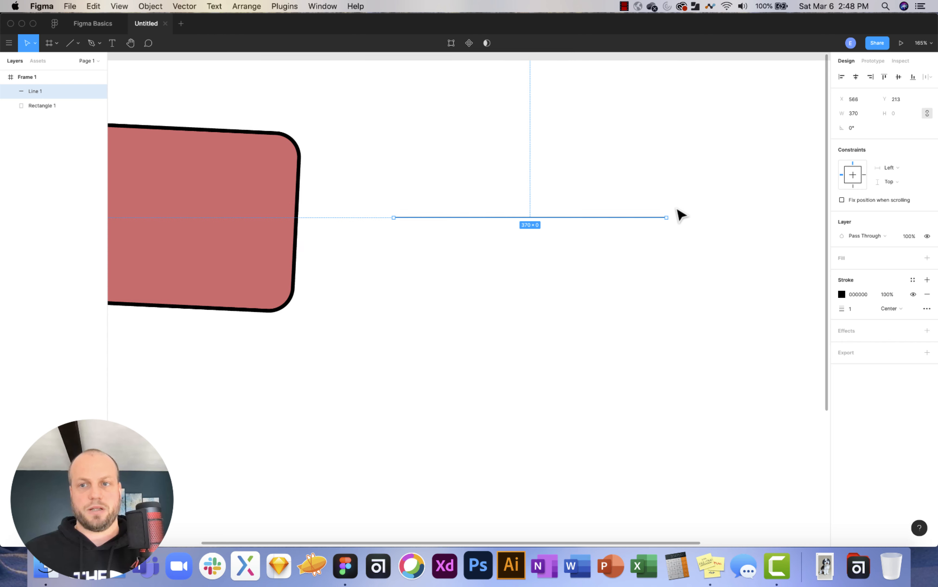
click(841, 294)
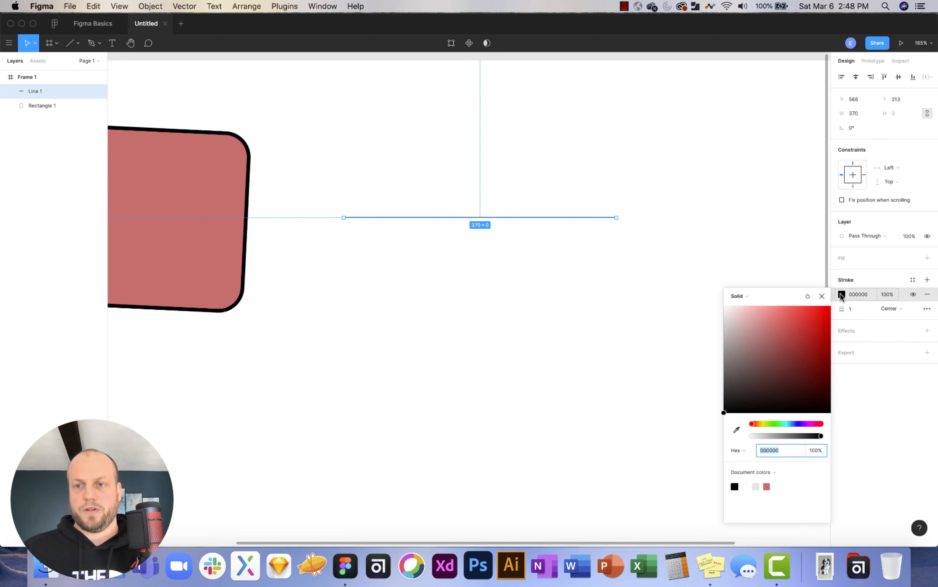
drag(775, 362, 797, 330)
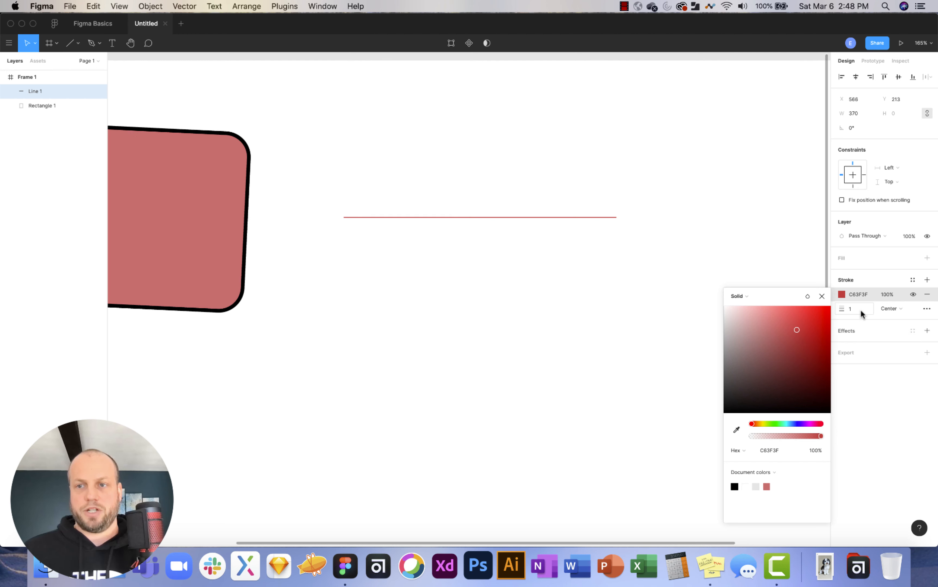
drag(848, 309, 848, 309)
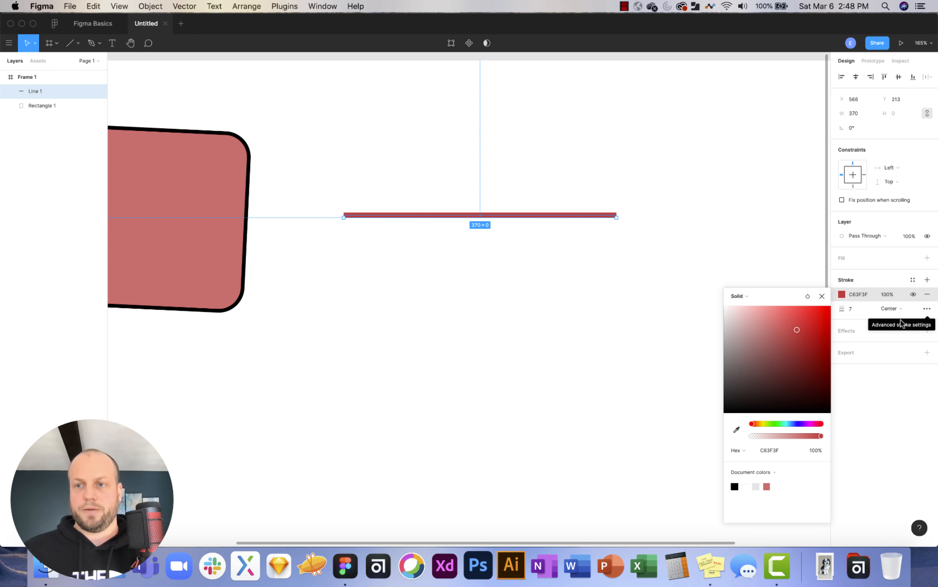
click(634, 258)
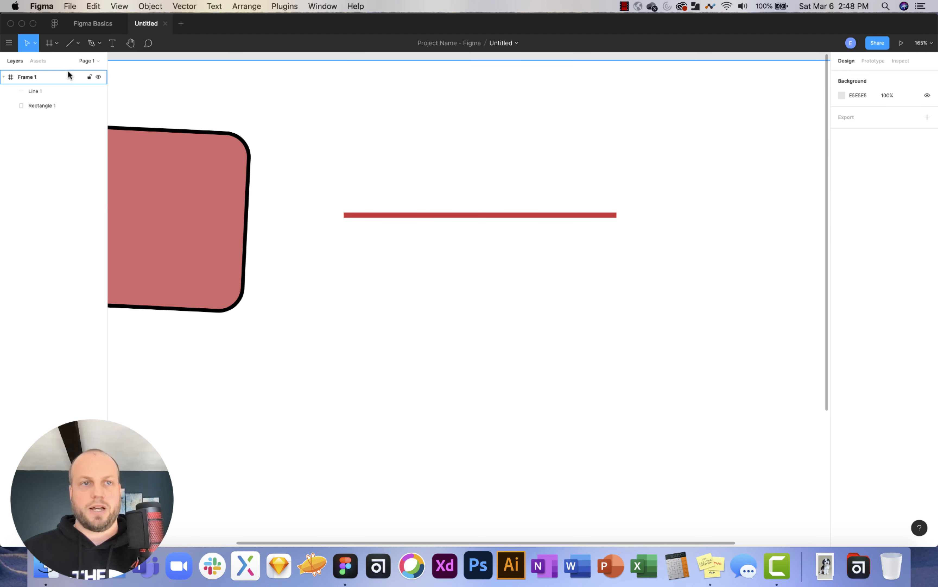
Draw a 374-wide black arrow below the red line with stroke weight 10.
click(77, 44)
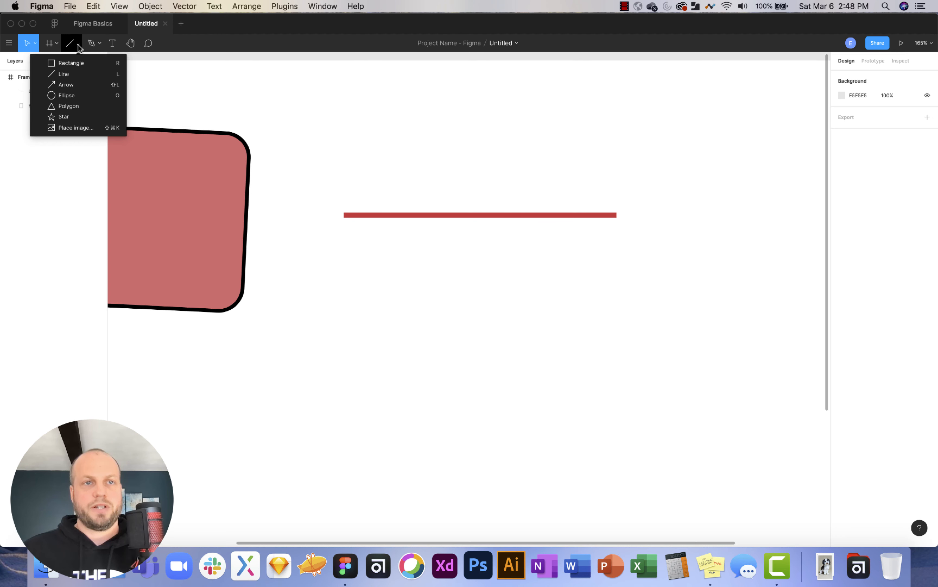
click(76, 84)
drag(341, 253, 615, 273)
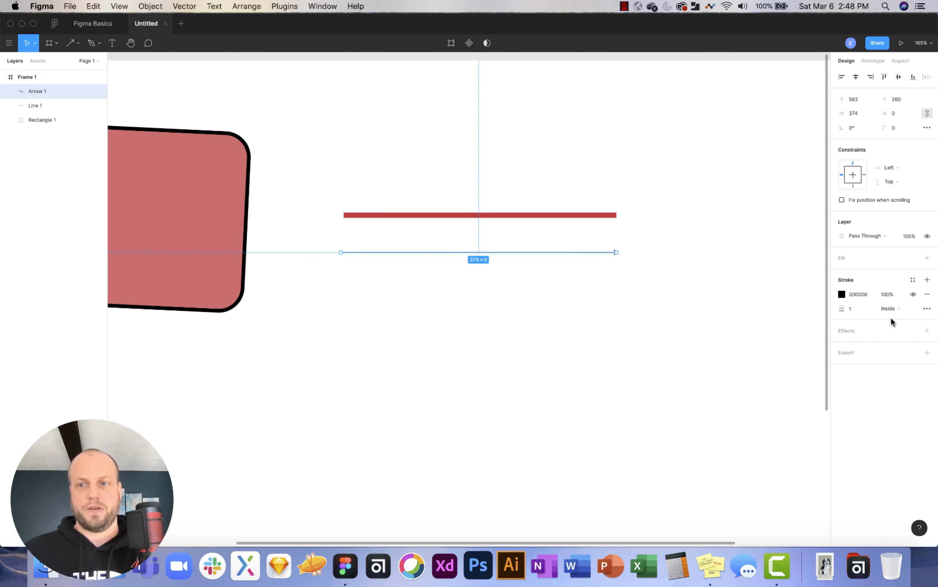
drag(845, 309, 853, 309)
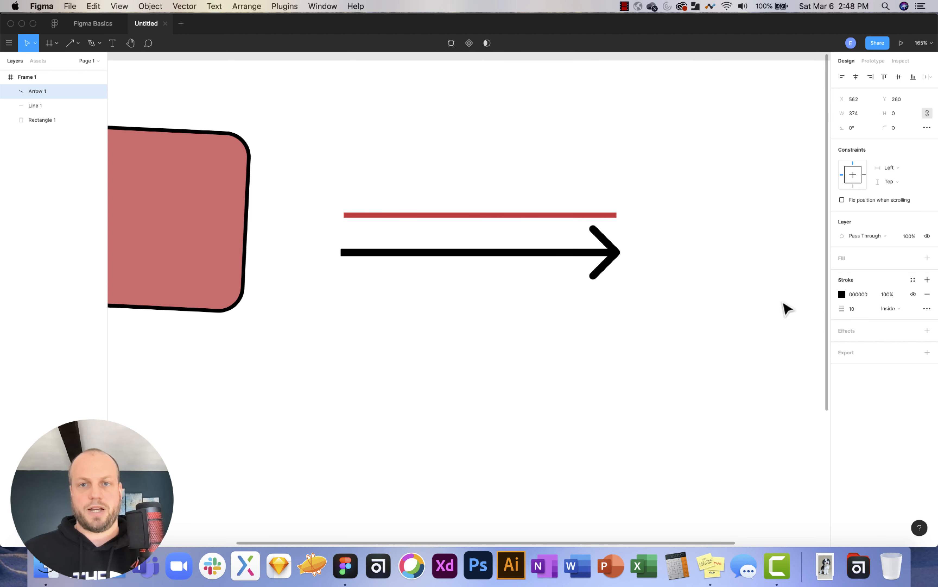
click(661, 293)
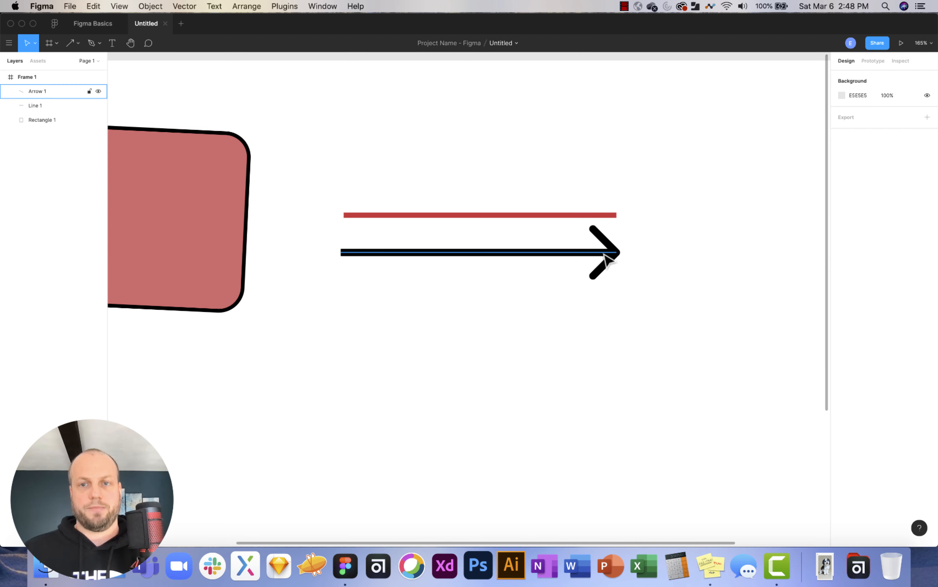
click(610, 259)
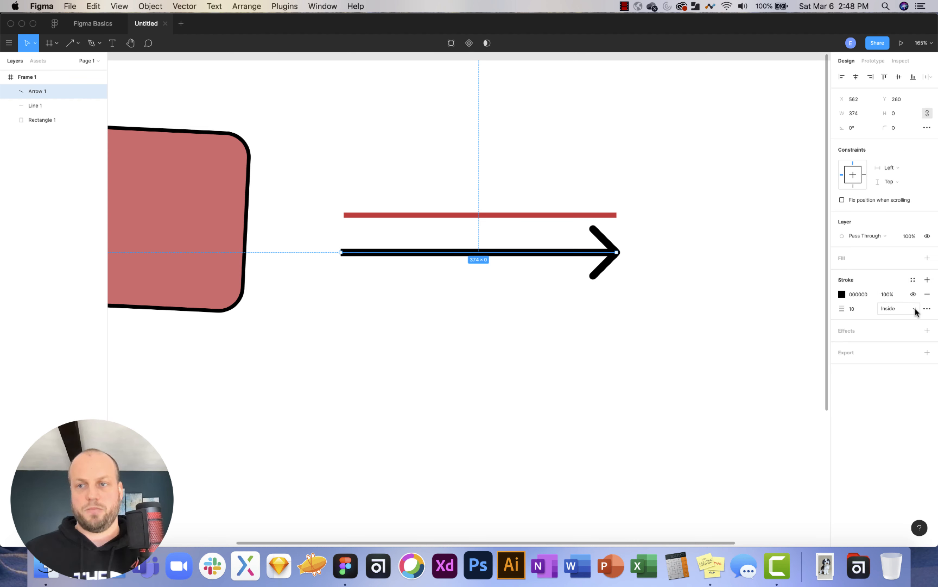
Set the arrow's end caps to Round in the Advanced stroke settings.
click(927, 309)
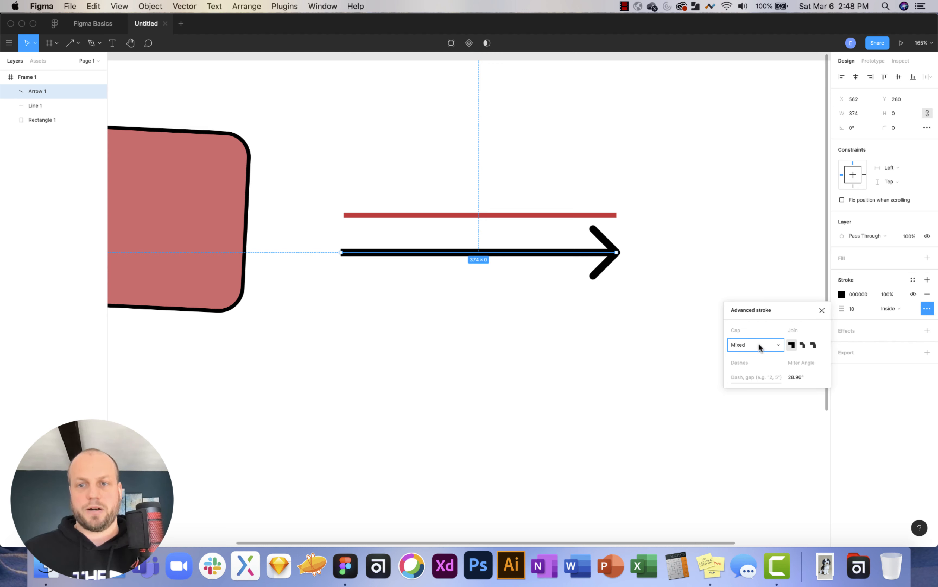
click(750, 347)
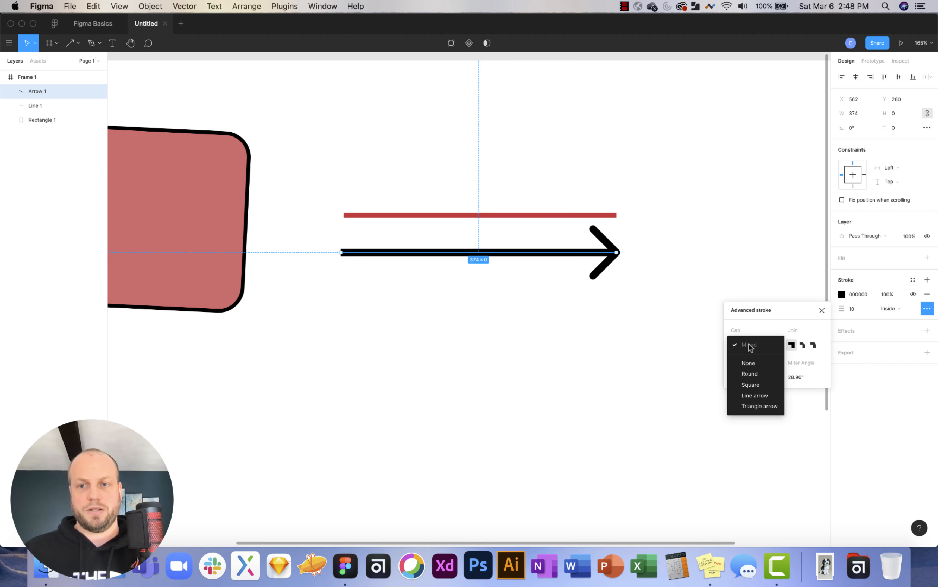
click(761, 363)
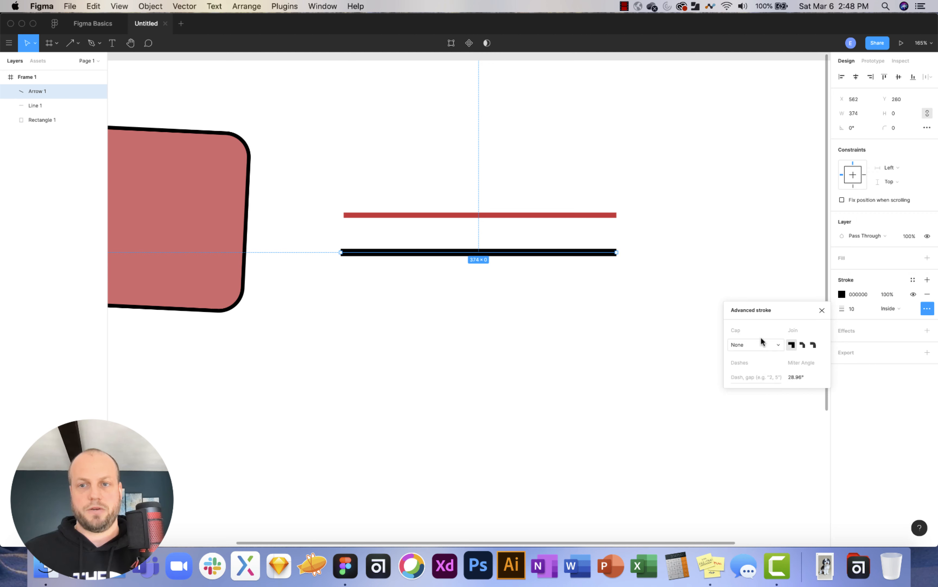
click(742, 345)
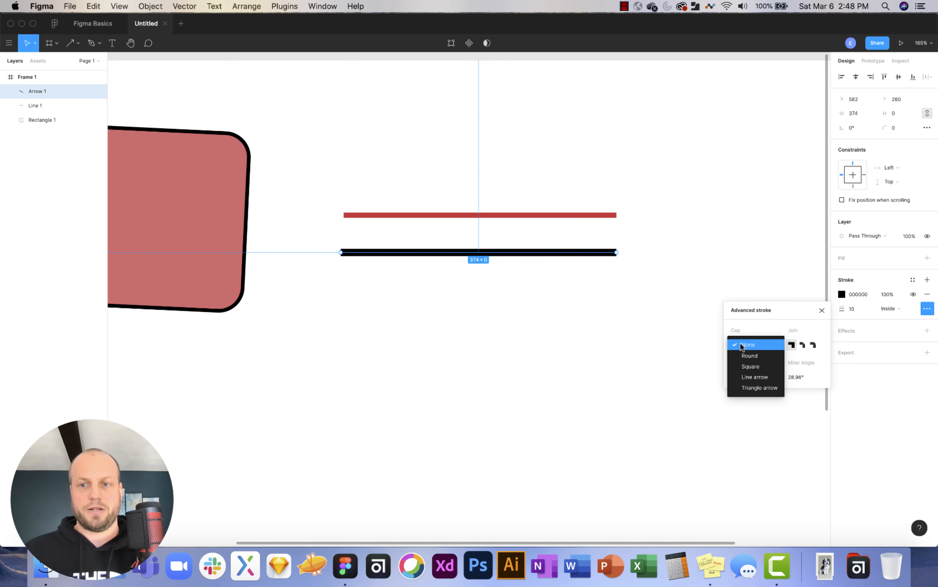
click(763, 355)
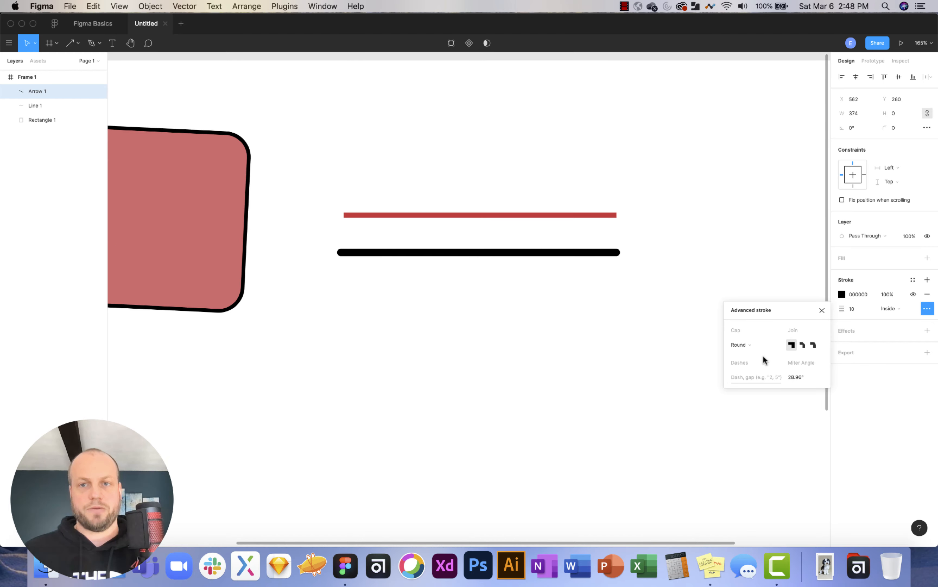
Try Square caps, then Line arrow caps on both ends of the black line.
scroll(622, 256, up, 1)
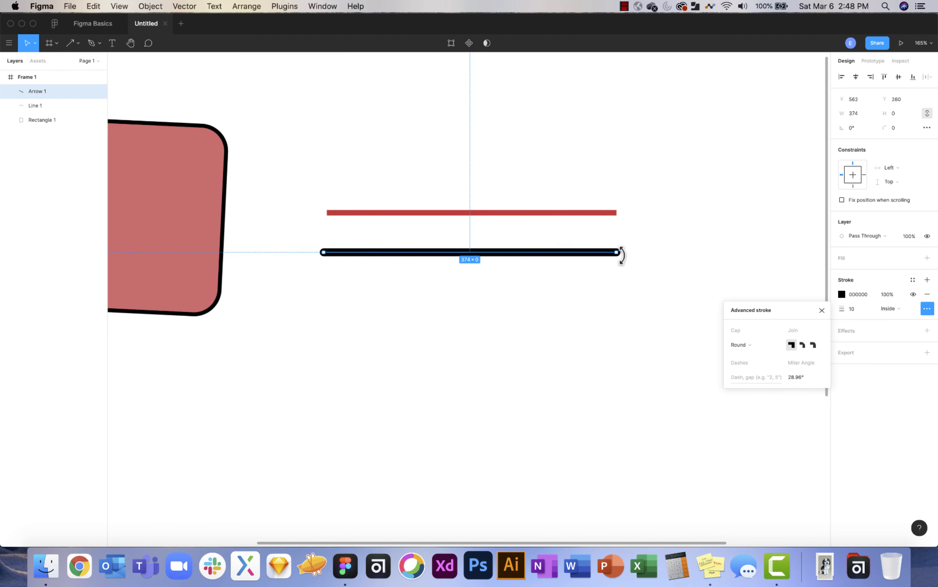
scroll(622, 256, up, 10)
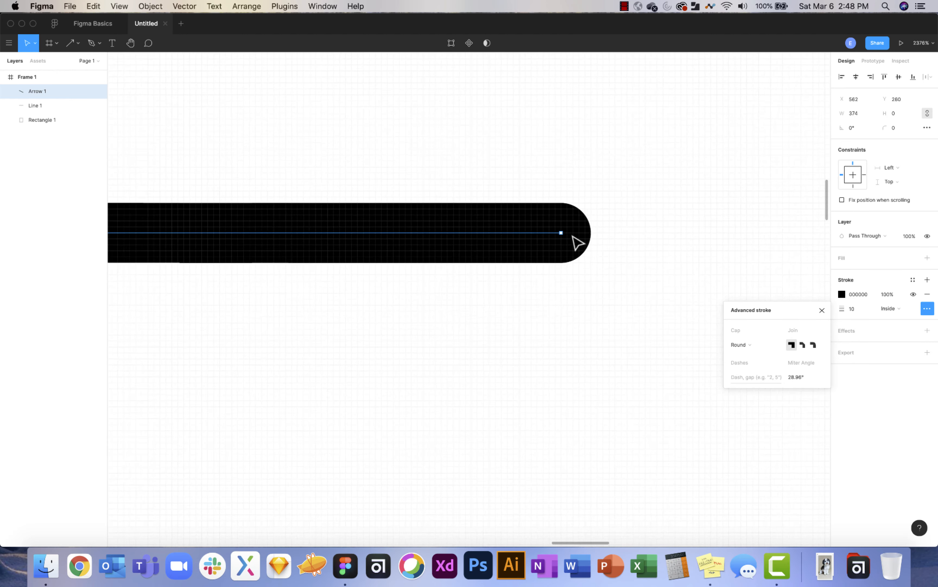
scroll(578, 243, down, 8)
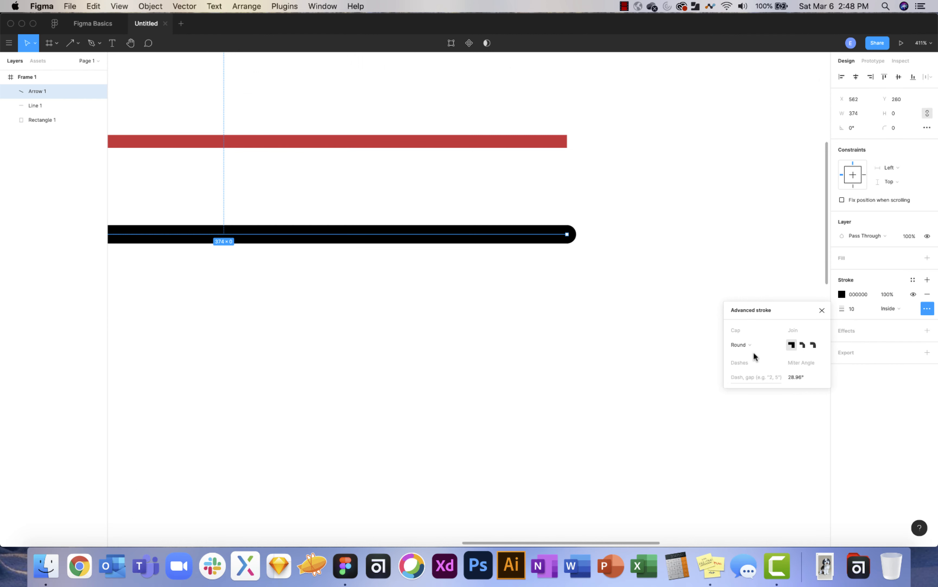
click(747, 343)
click(760, 356)
click(747, 345)
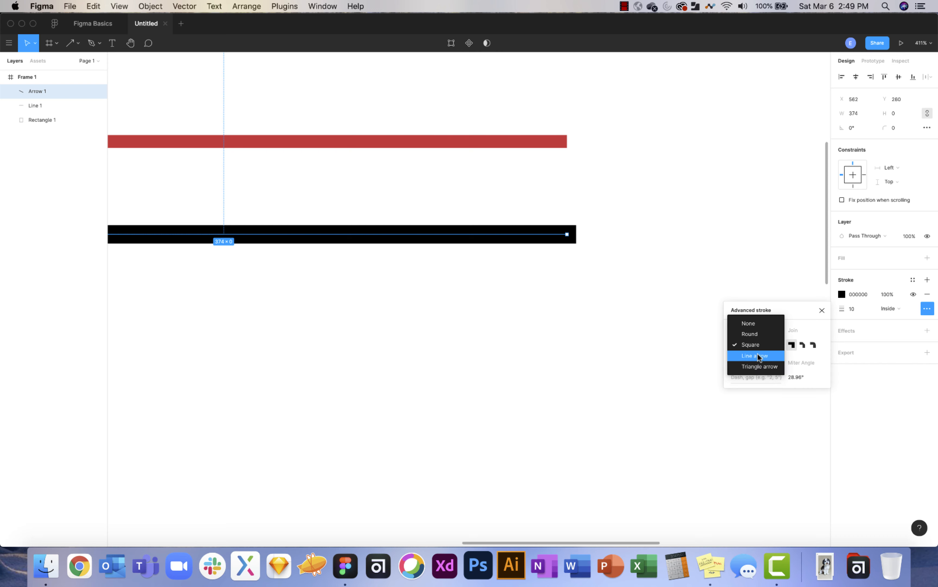
click(755, 356)
Compare Triangle arrowheads, then settle on open Line arrow heads at both ends.
scroll(614, 301, left, 3)
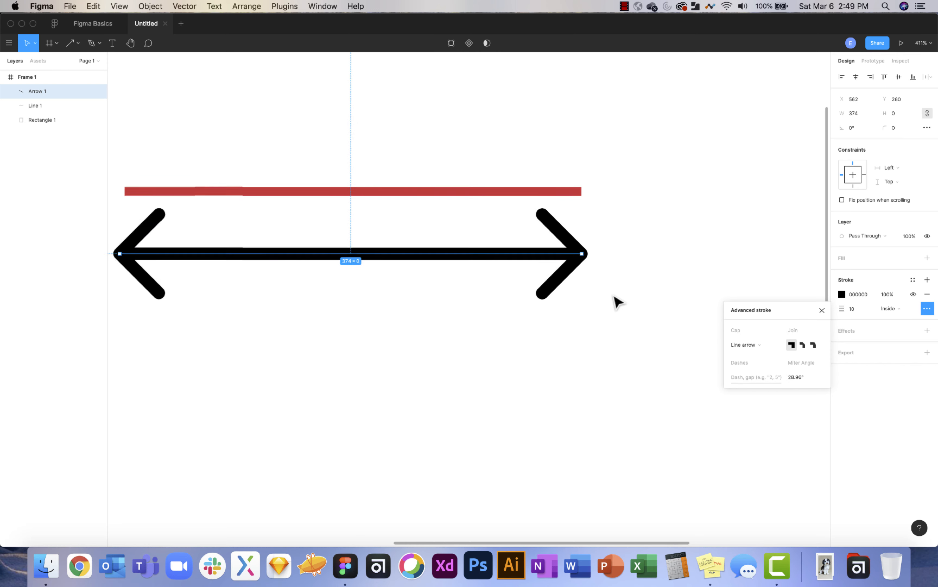
scroll(617, 302, down, 3)
scroll(616, 301, up, 2)
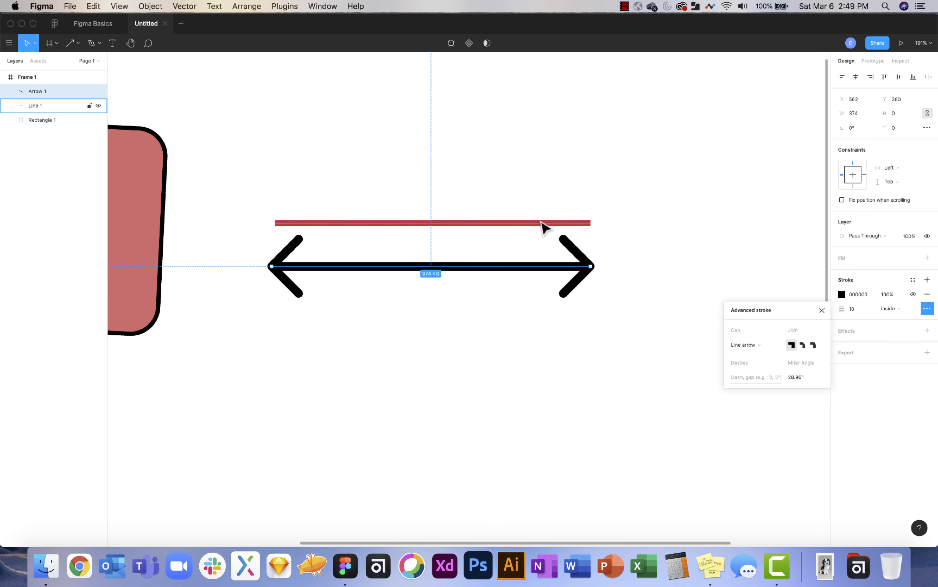
click(750, 345)
click(766, 355)
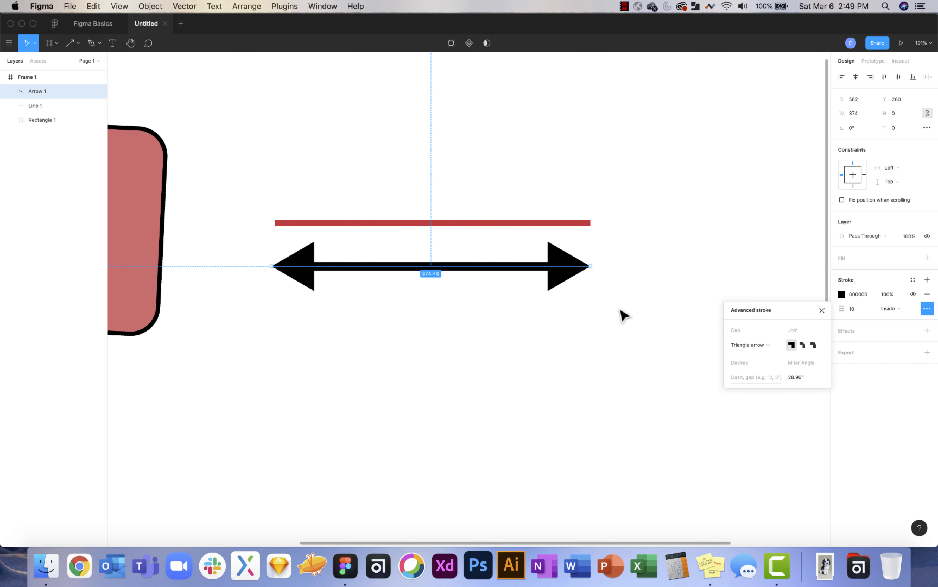
click(743, 343)
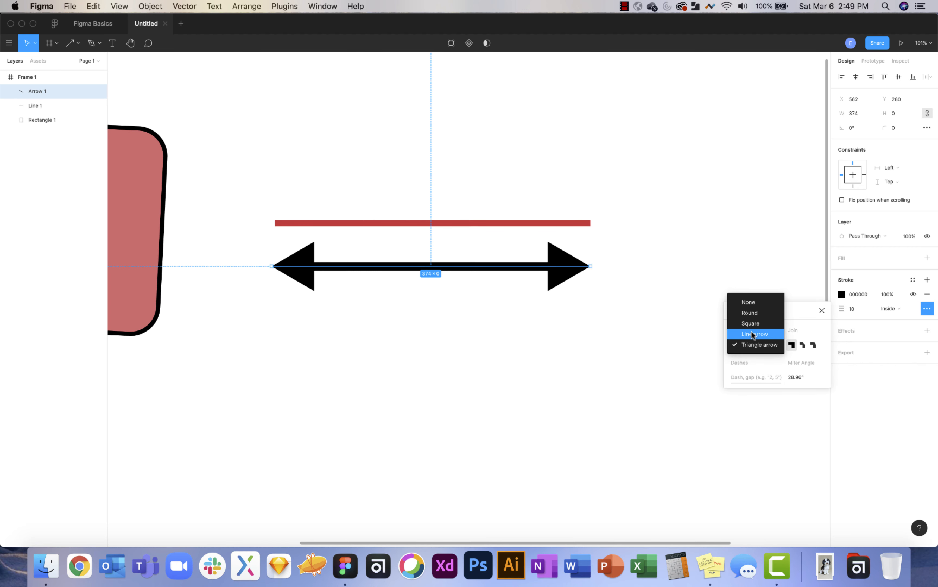
click(750, 330)
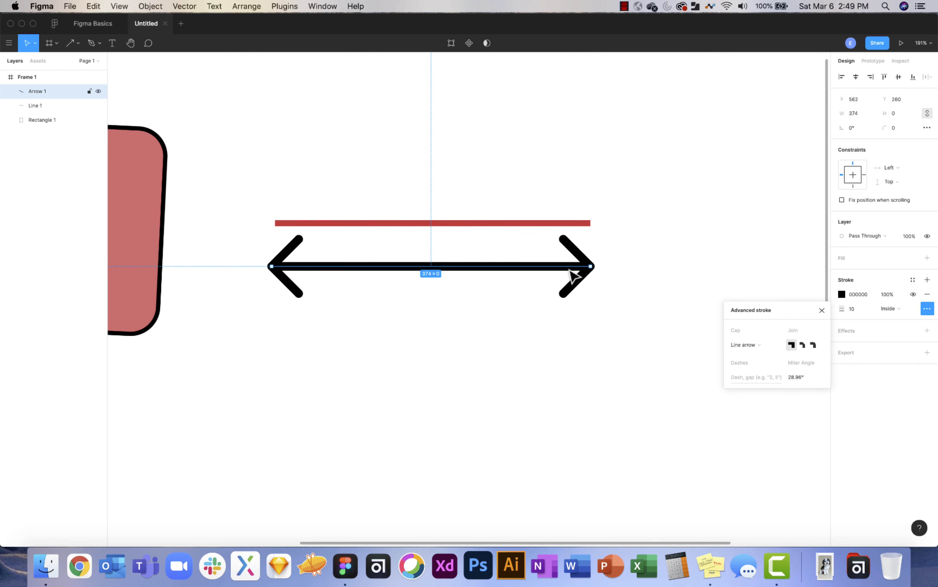
click(635, 295)
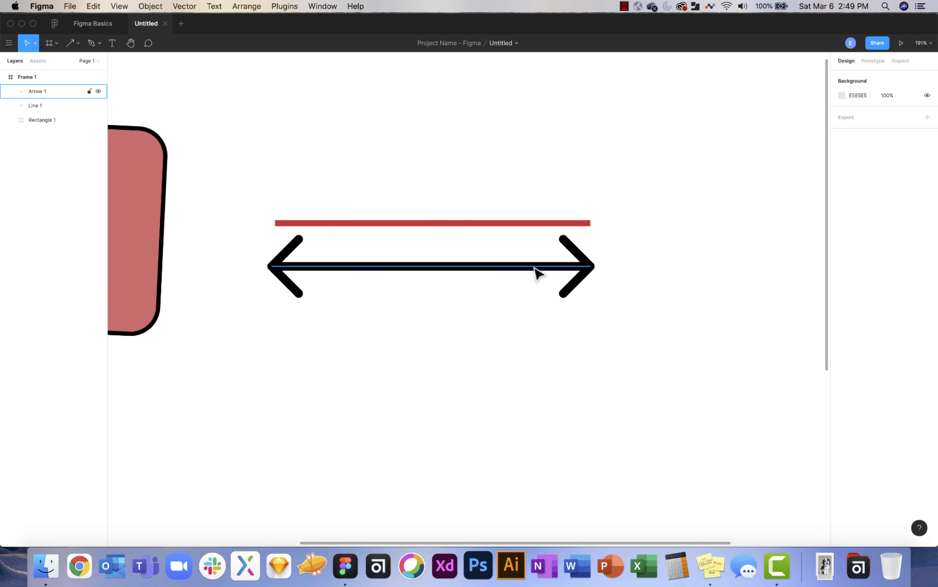
Select the arrow's right endpoint in point-edit mode, keeping stroke alignment Inside.
double_click(535, 267)
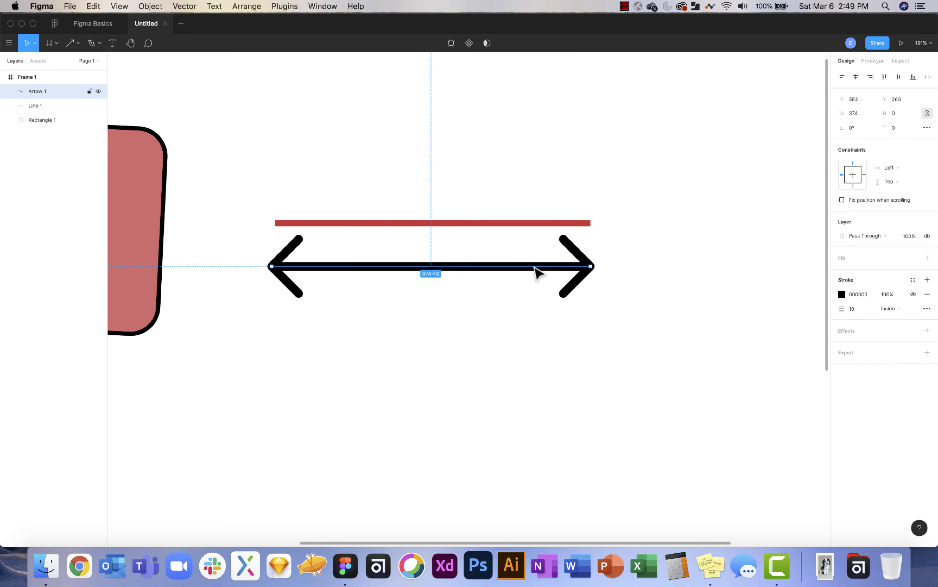
click(592, 266)
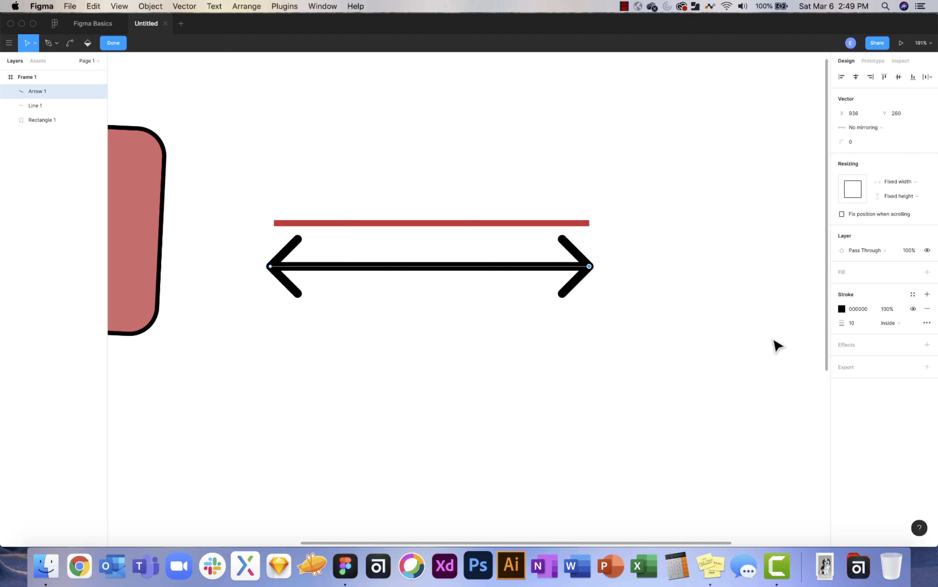
click(892, 323)
click(897, 321)
Set the right endpoint's cap to Round, leaving one left-pointing arrowhead.
click(927, 323)
click(776, 361)
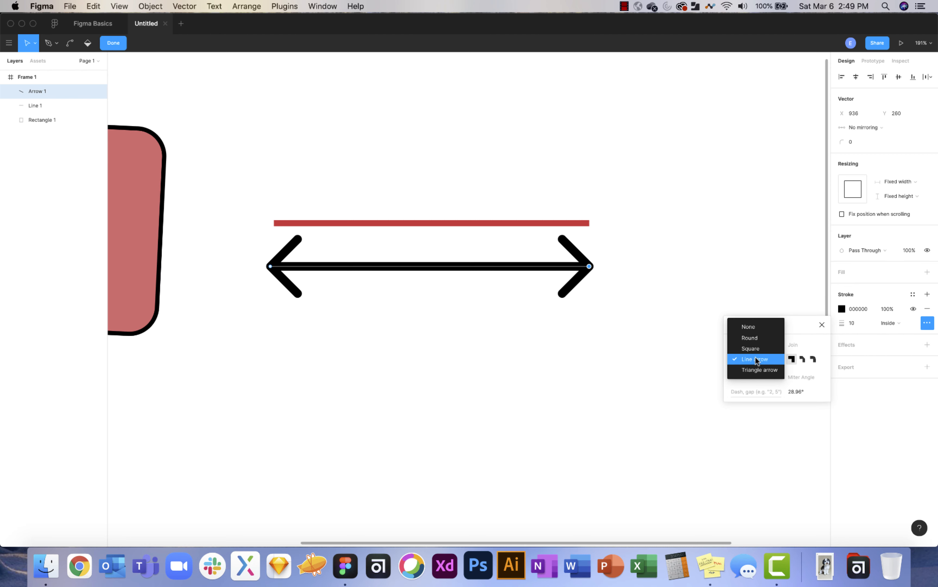
click(755, 345)
click(747, 360)
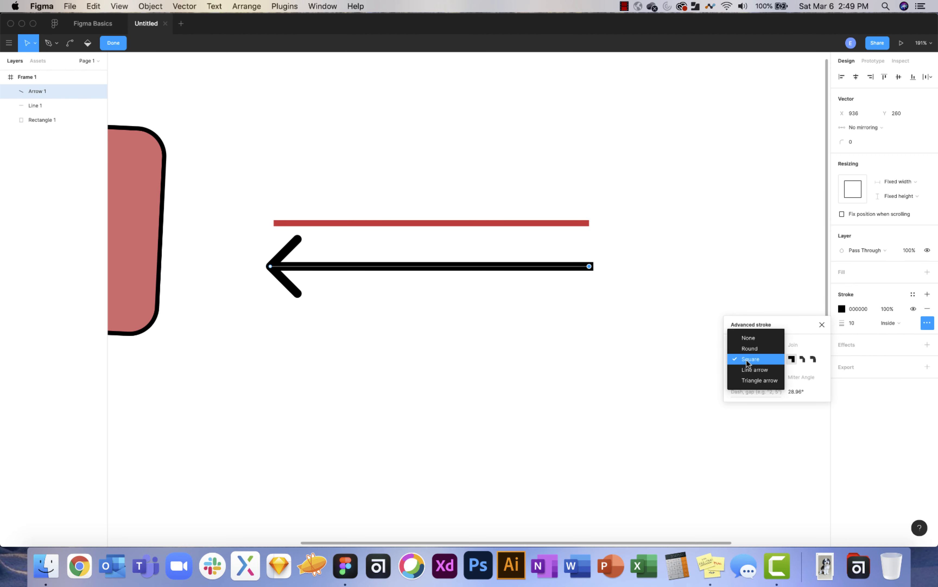
click(753, 344)
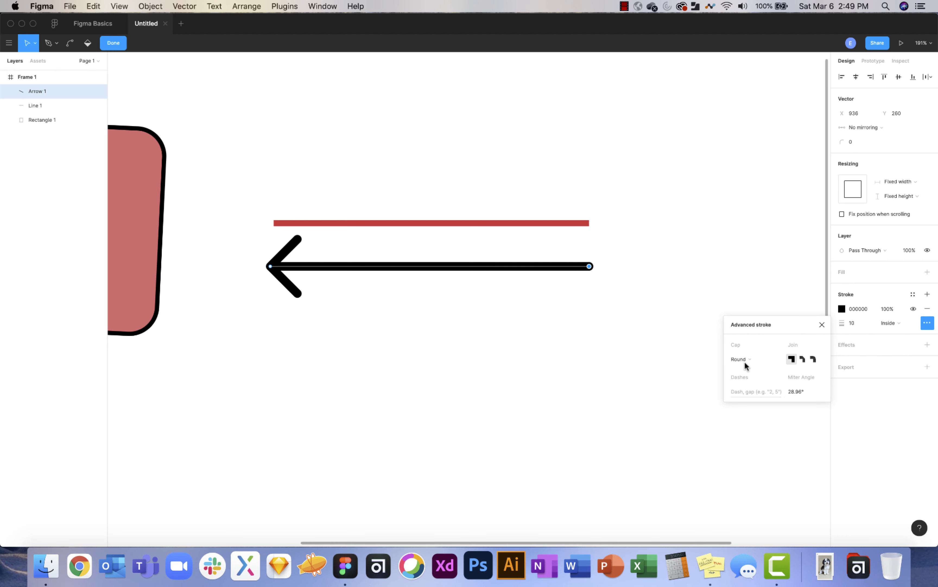
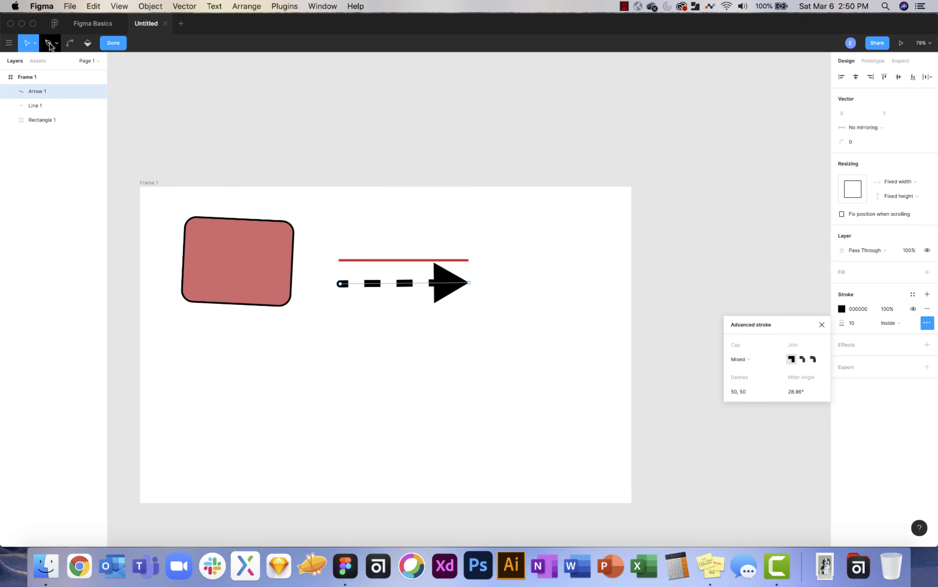
Bend the dashed arrow's end point into a downward curve beneath the red line.
scroll(392, 309, up, 5)
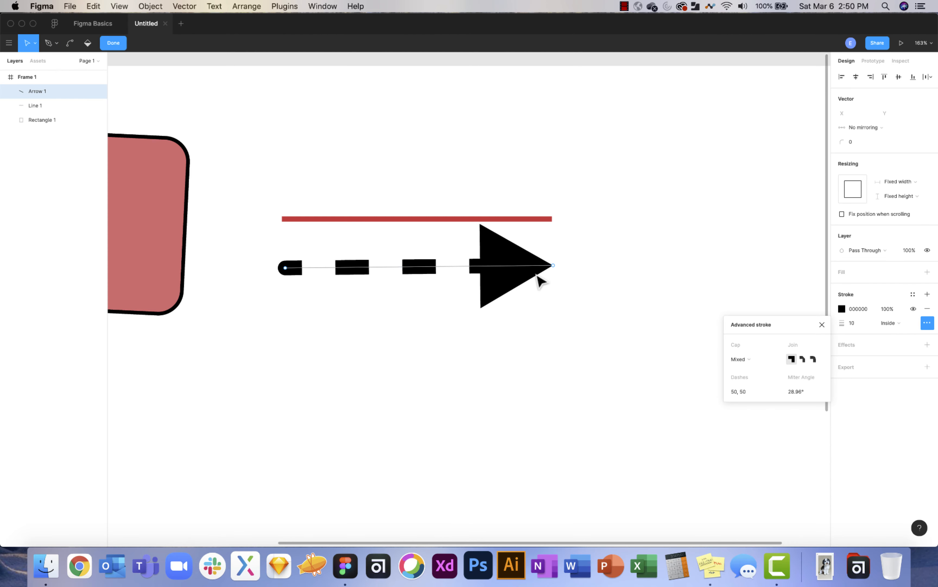
click(553, 266)
click(69, 43)
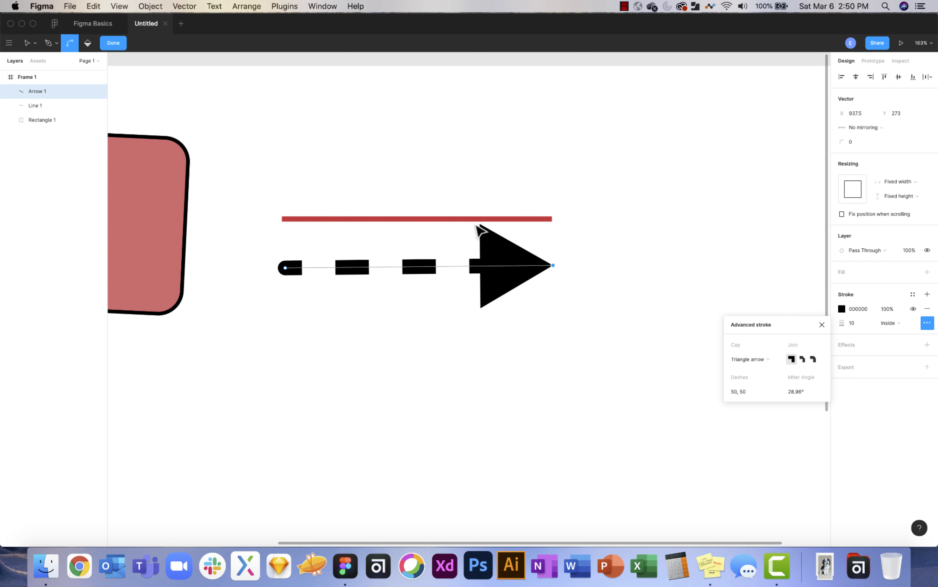
drag(554, 266, 400, 358)
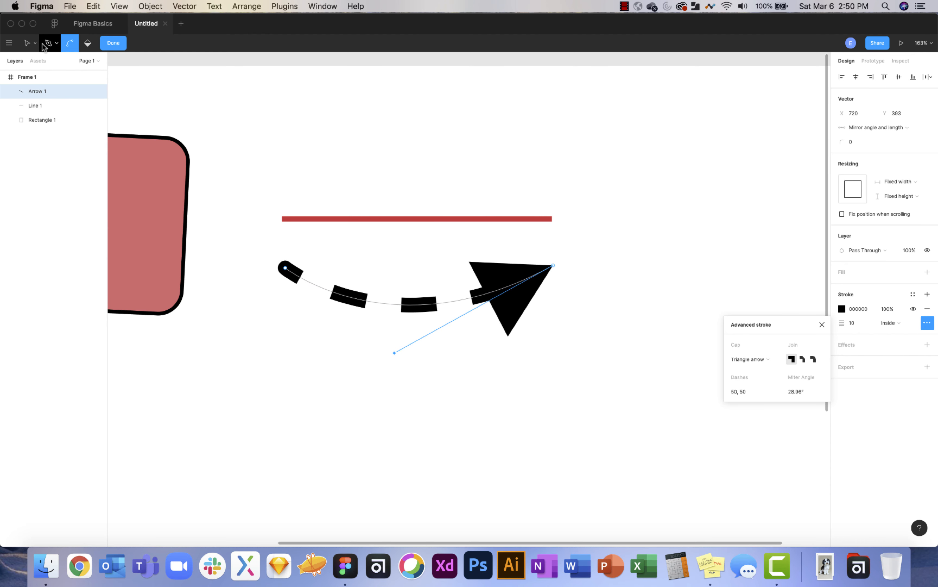
click(115, 42)
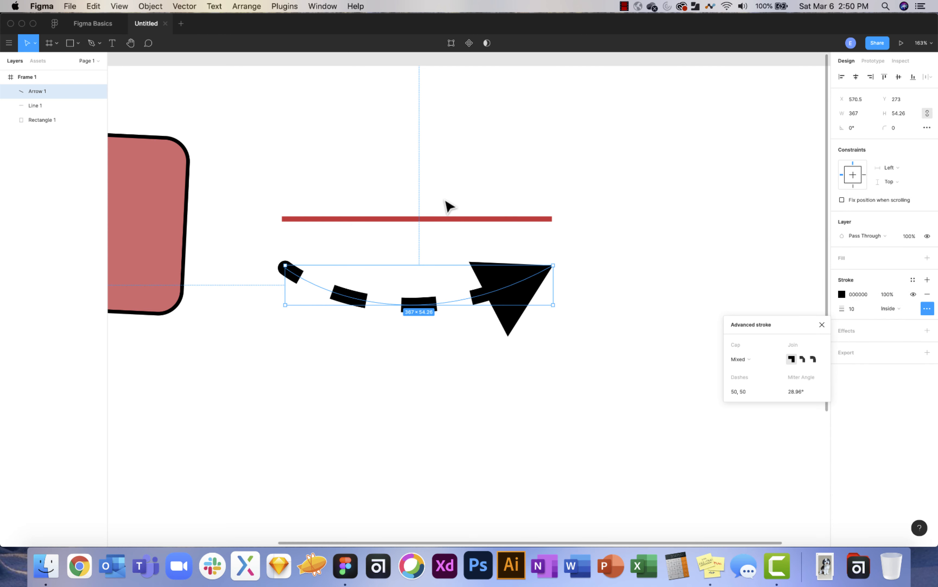
Draw a grey circle with the Ellipse tool below the rectangle.
scroll(477, 301, down, 5)
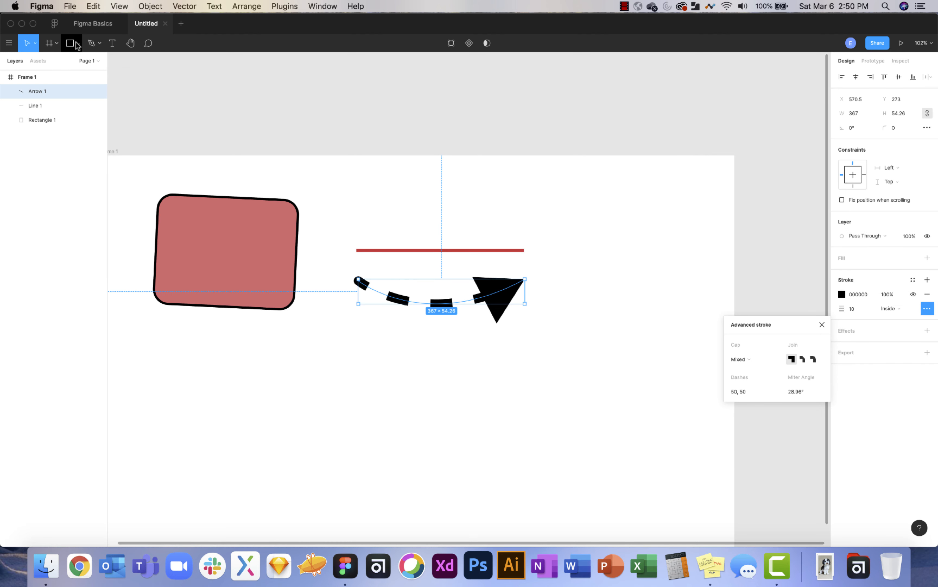
click(80, 45)
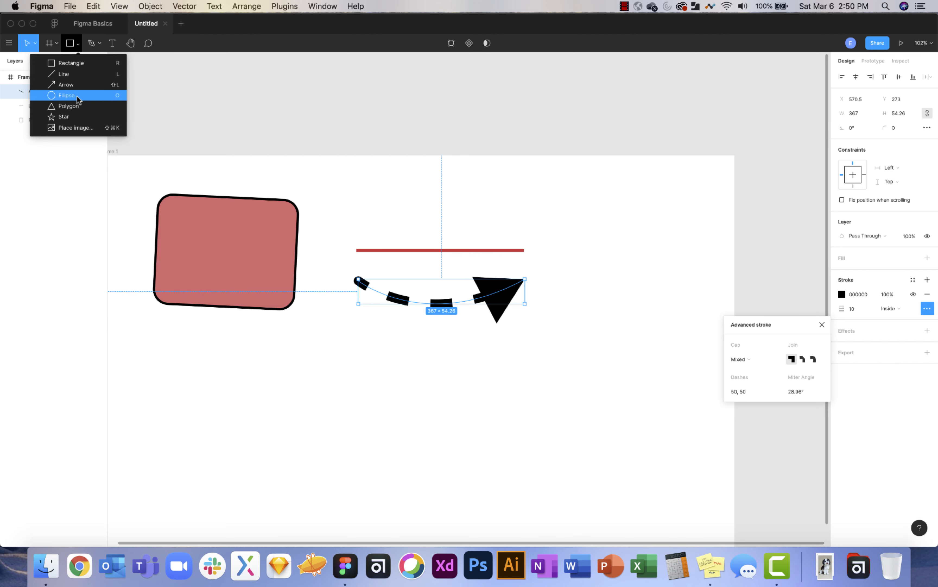
click(67, 96)
scroll(399, 232, down, 5)
scroll(399, 232, left, 2)
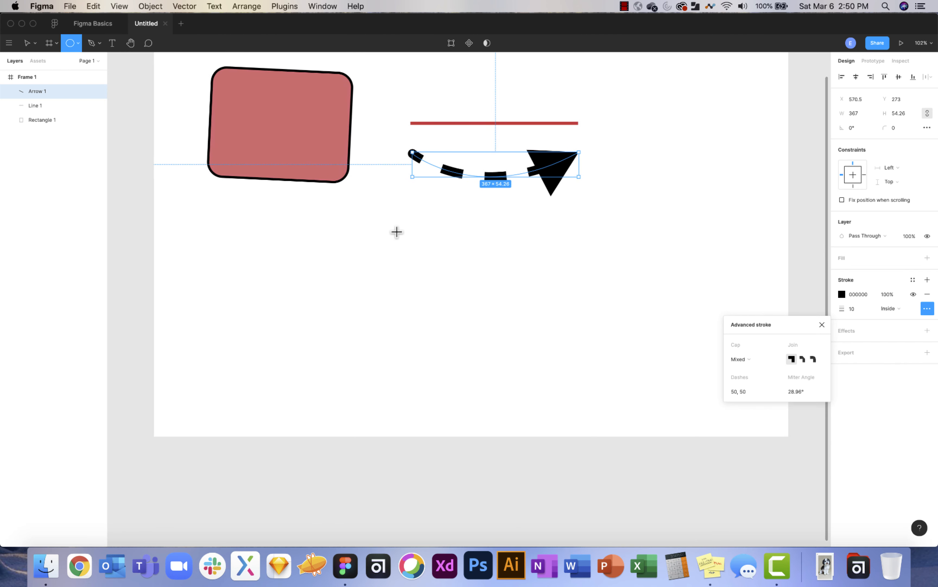
mouse_move(231, 245)
mouse_down()
mouse_move(369, 360)
mouse_move(352, 345)
mouse_up()
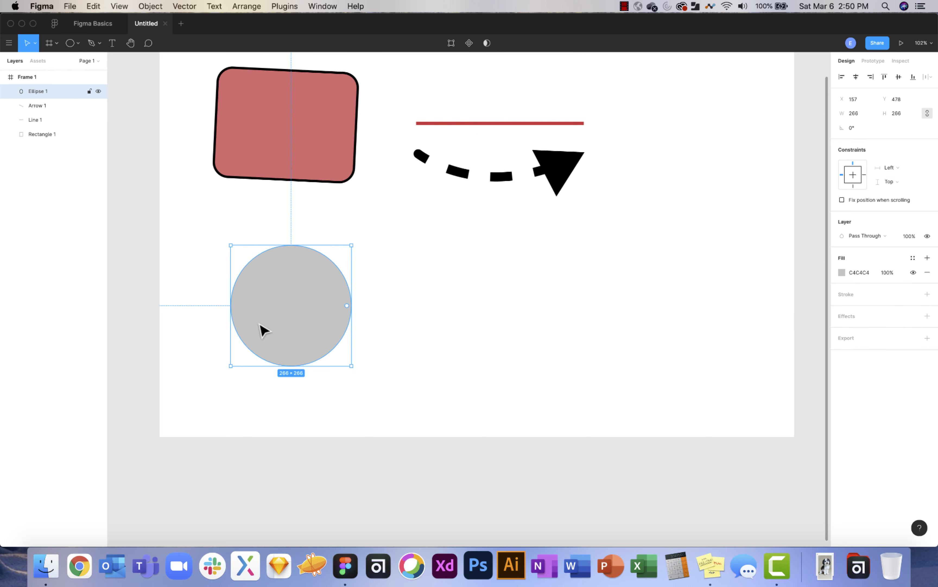
Cut an arc gap and hollow the circle into a 71.52% ring, then duplicate it rightward.
scroll(263, 330, up, 5)
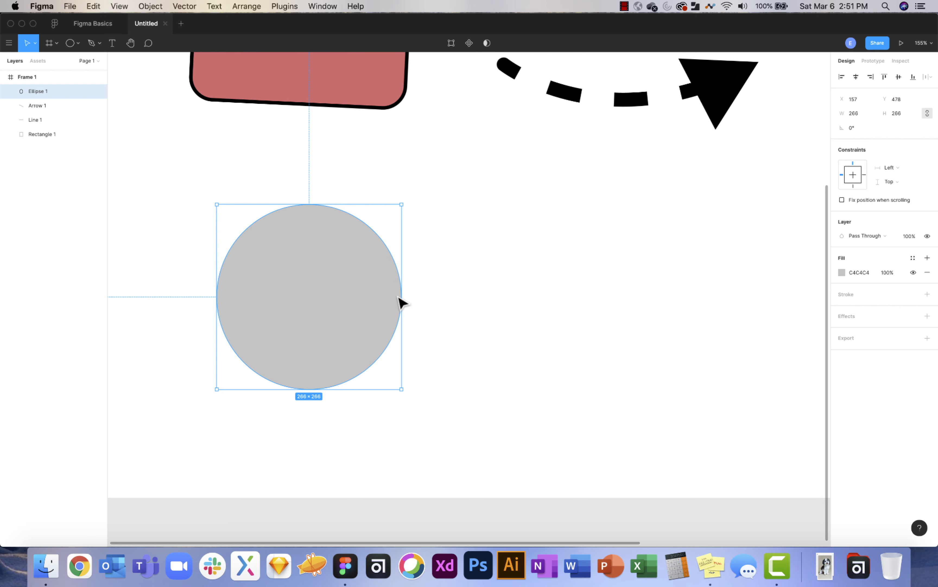
drag(402, 301, 374, 342)
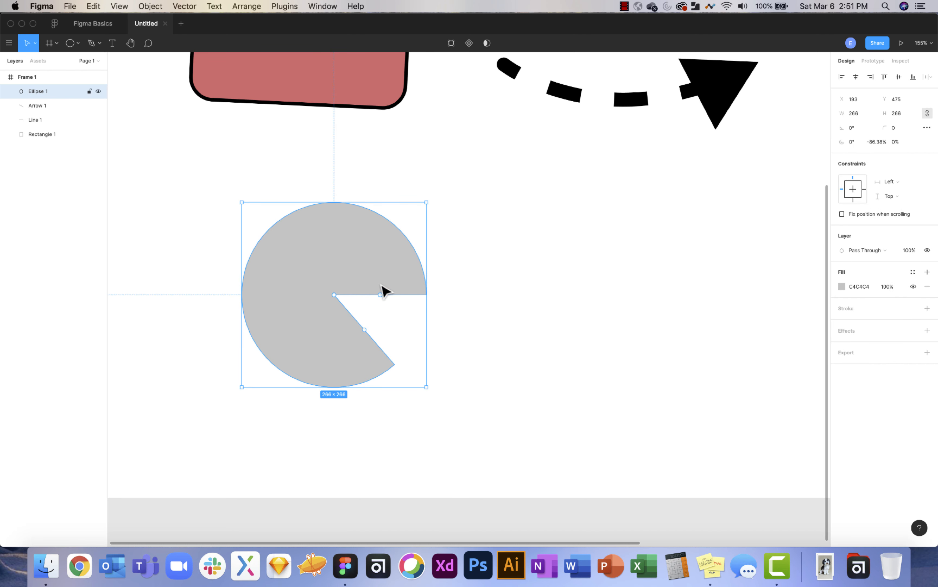
drag(382, 299, 330, 246)
scroll(369, 256, right, 2)
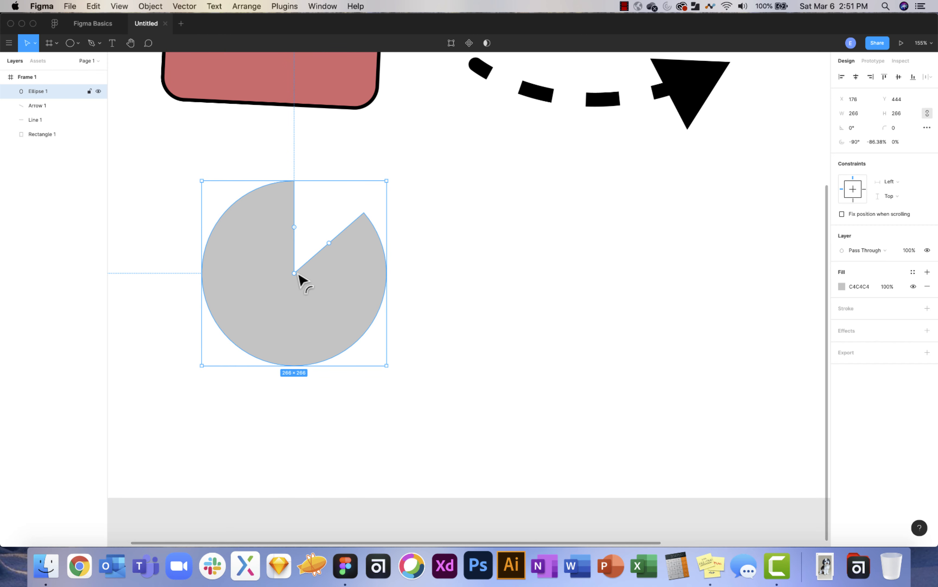
drag(295, 274, 270, 334)
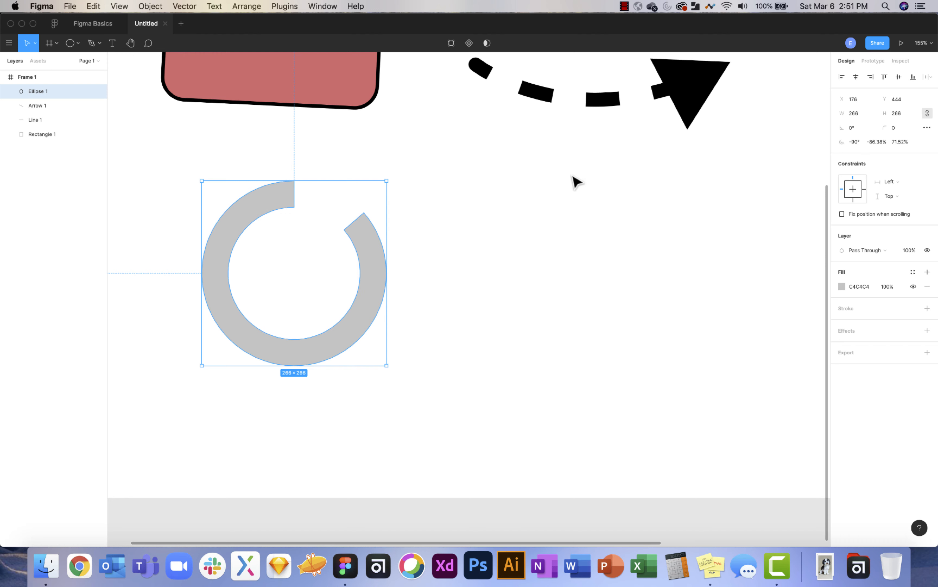
click(424, 250)
drag(372, 274, 588, 287)
Reshape the copied ring into a short arc, then delete the duplicate.
scroll(524, 203, right, 2)
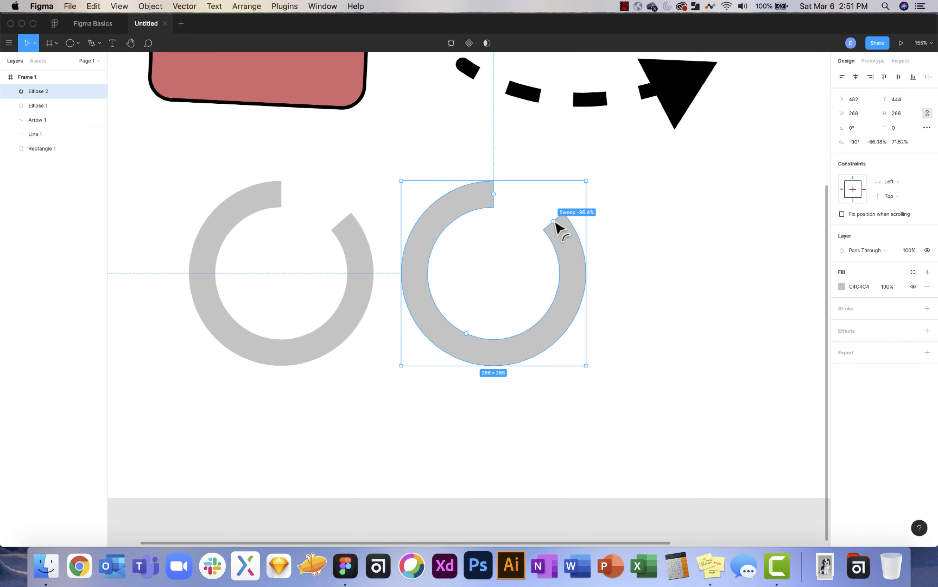
drag(496, 197, 570, 273)
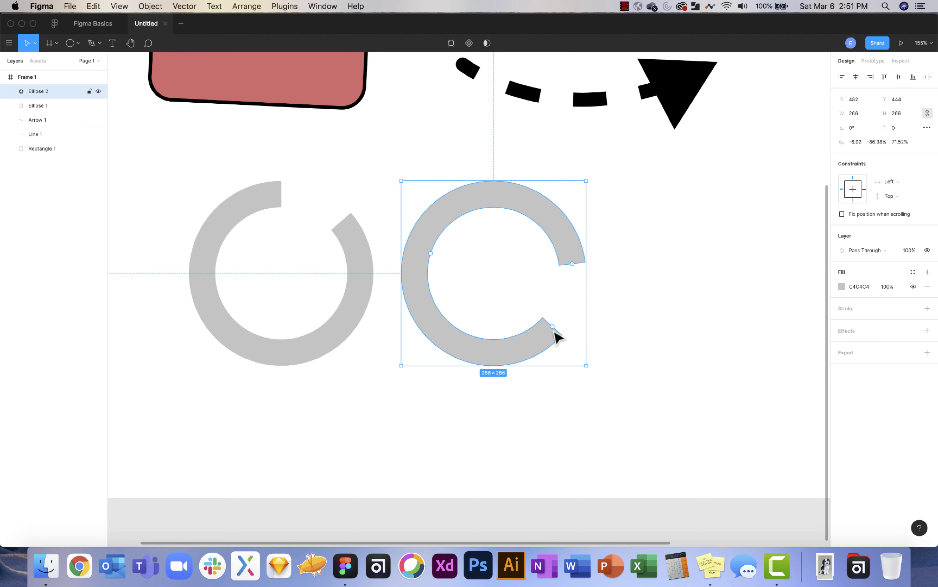
drag(554, 328, 324, 210)
drag(350, 253, 503, 272)
key(Delete)
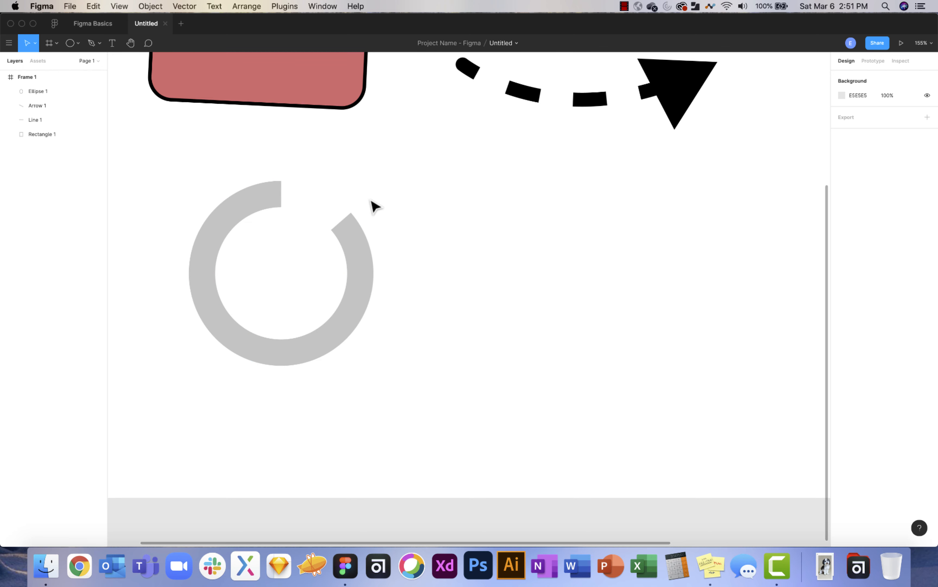
Nudge the remaining ring up and right to X 194, Y 427.
scroll(375, 207, down, 5)
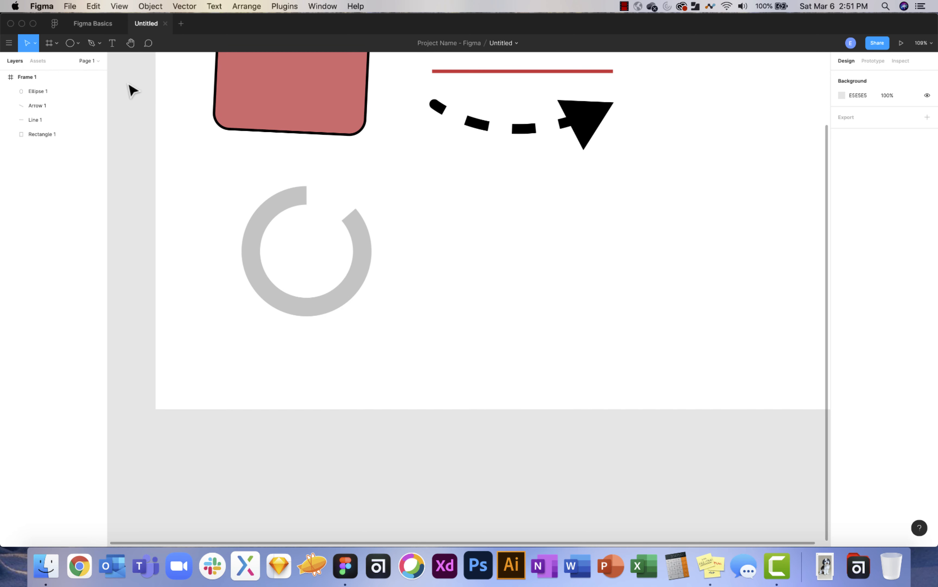
click(78, 44)
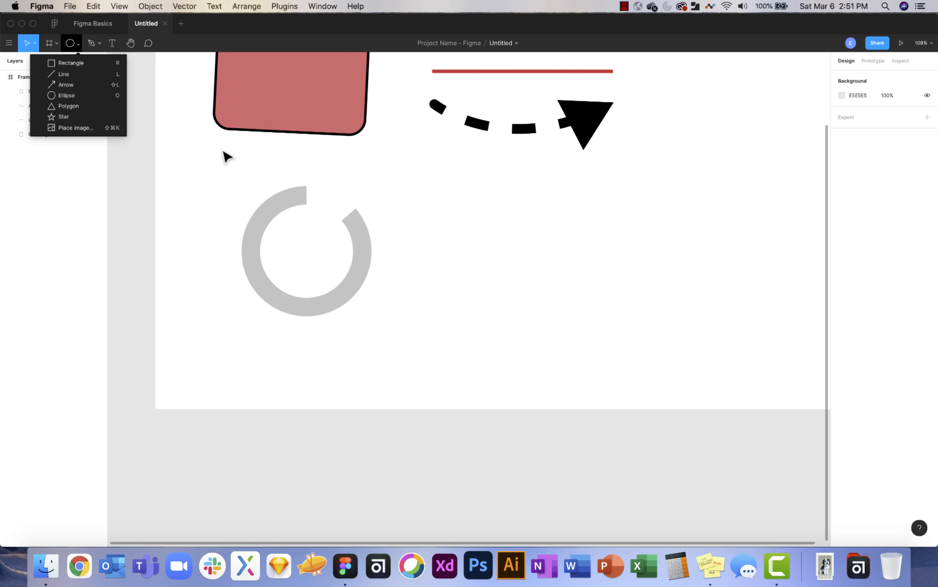
click(363, 241)
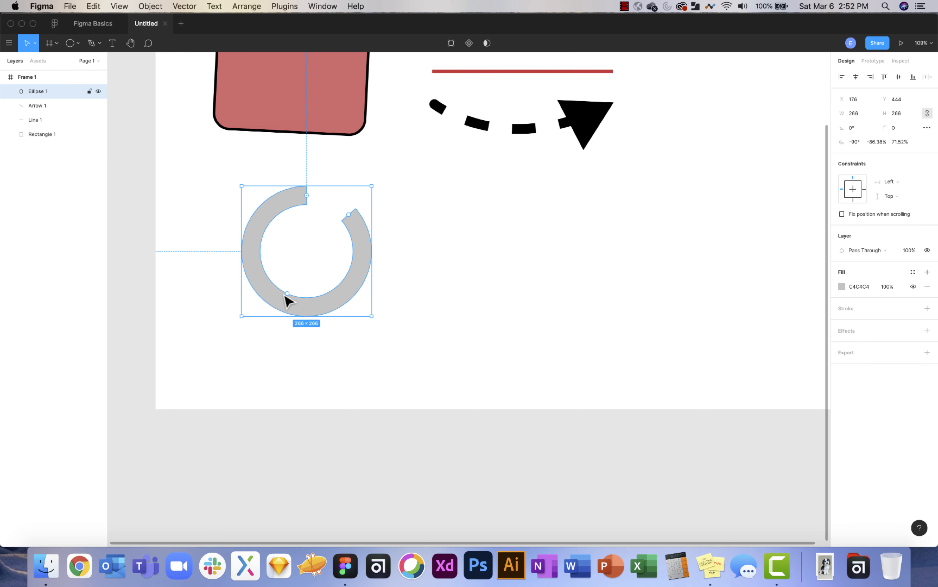
drag(288, 294, 296, 286)
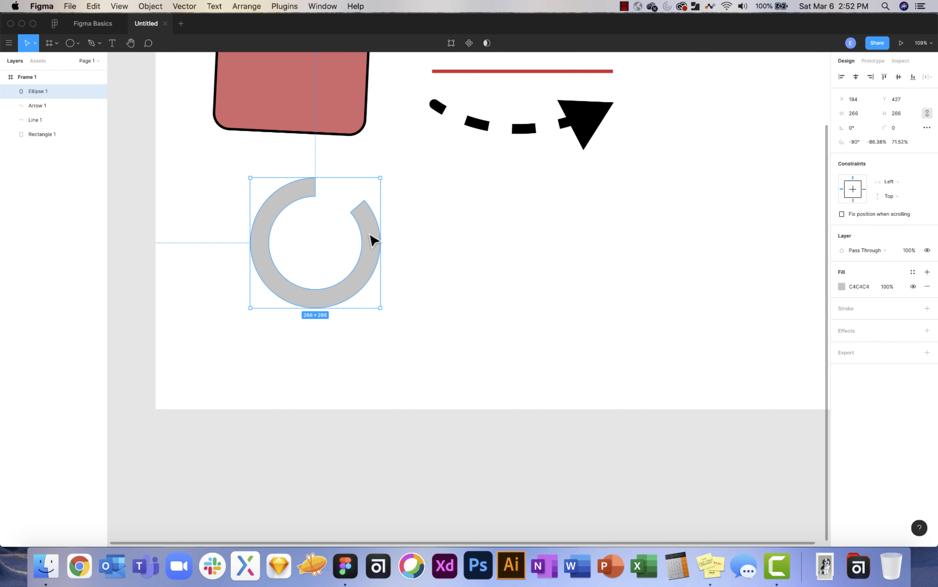
Draw Polygon 1, a 286×286 rounded hexagon at X 579, Y 443 right of the ring.
click(77, 43)
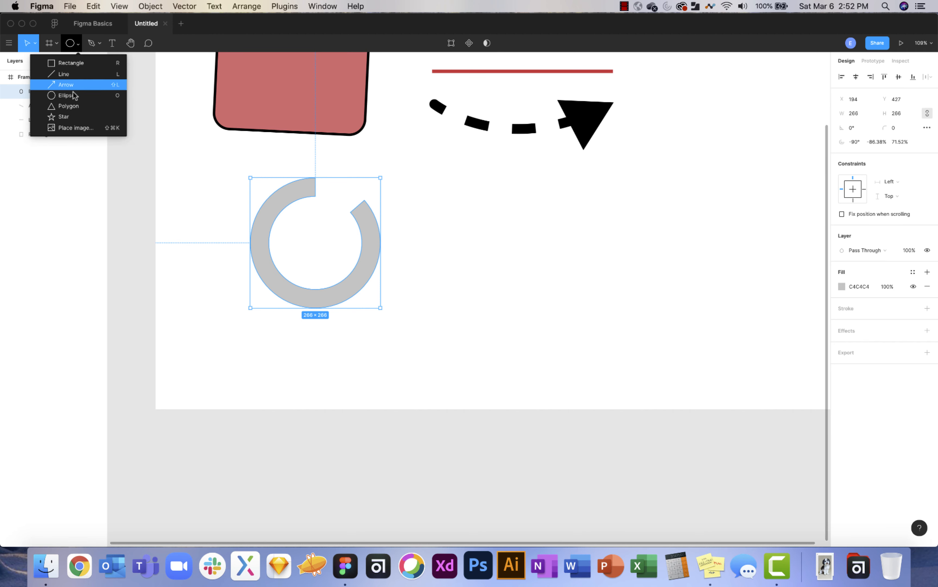
click(73, 107)
drag(443, 194, 582, 333)
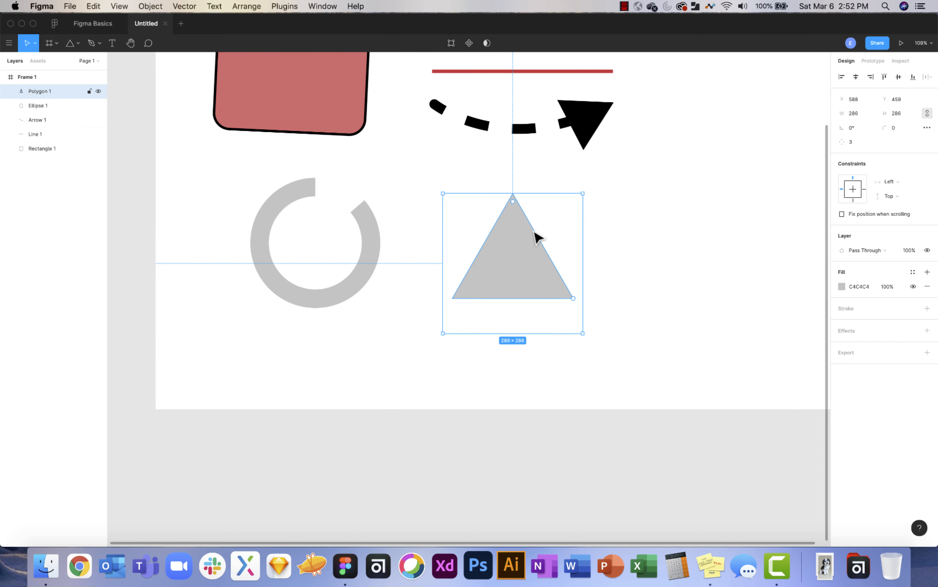
scroll(537, 237, up, 5)
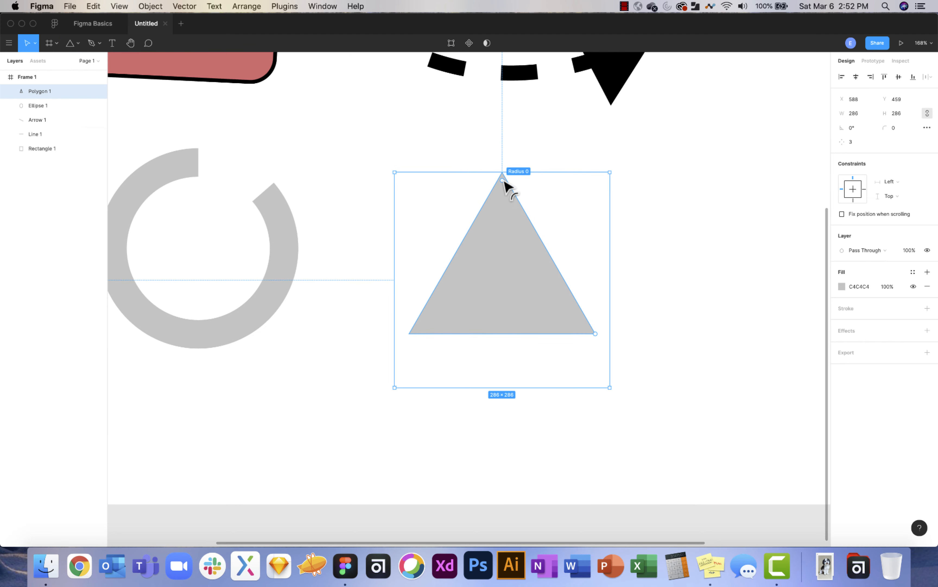
drag(503, 180, 505, 202)
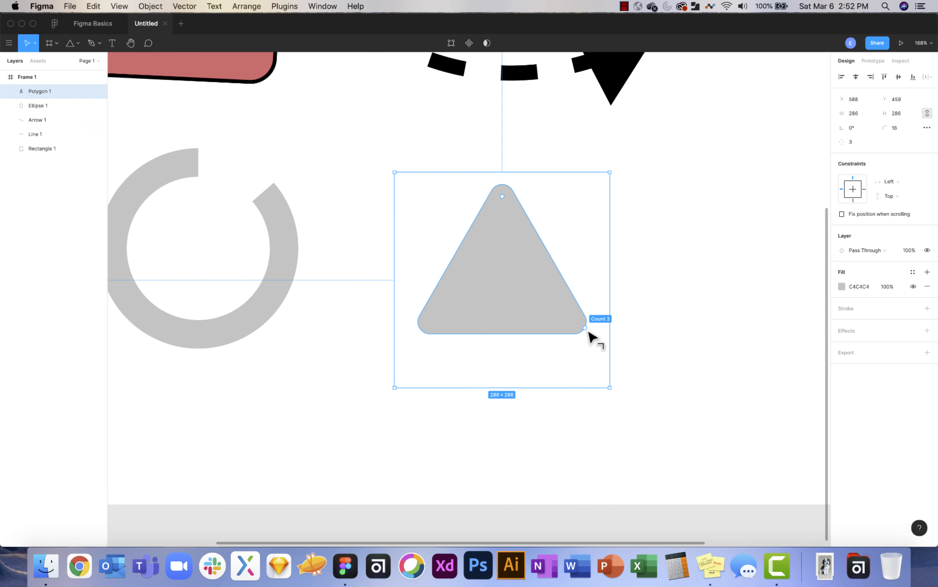
drag(588, 330, 592, 234)
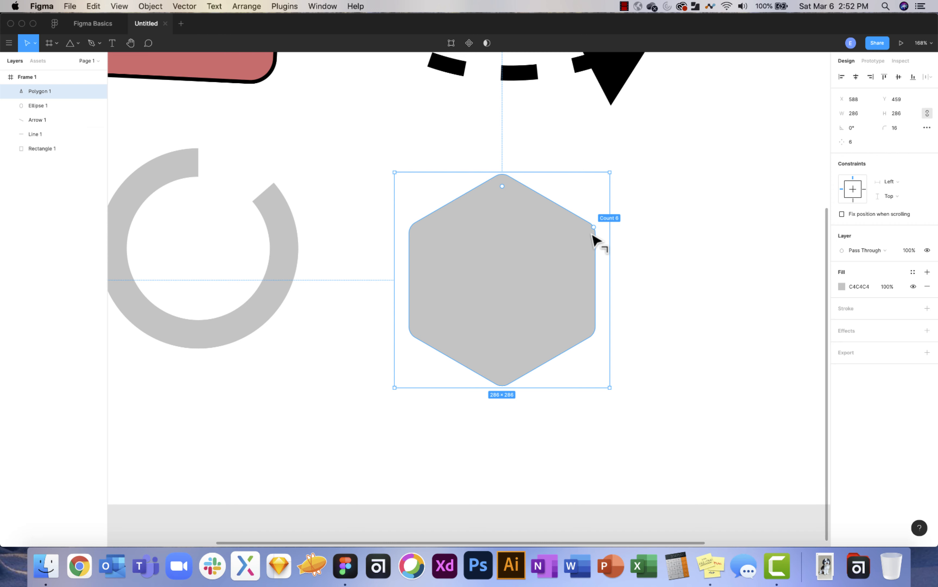
drag(593, 238, 595, 238)
scroll(477, 304, down, 3)
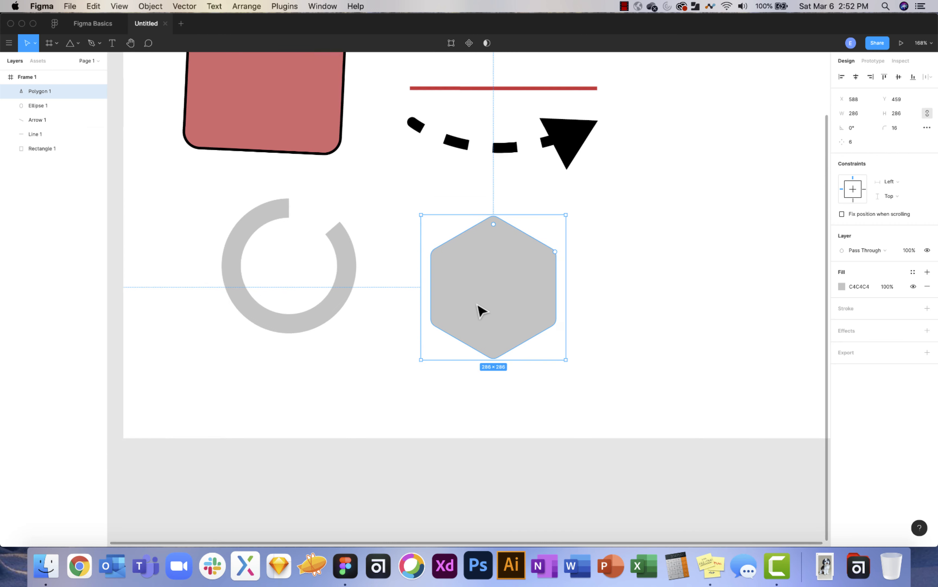
drag(558, 256, 555, 247)
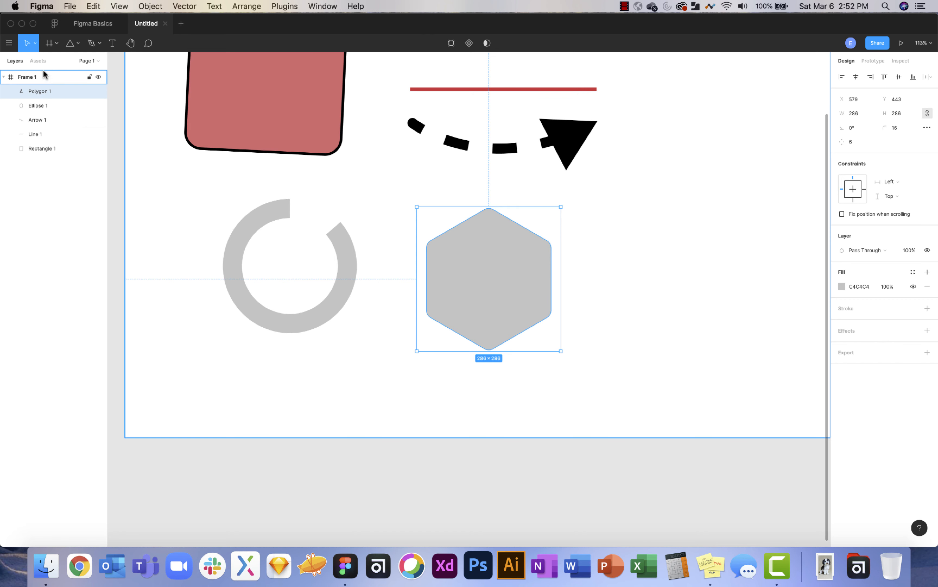
Draw Star 1 right of the hexagon: 256×267, seven points, 58% inner ratio.
click(78, 44)
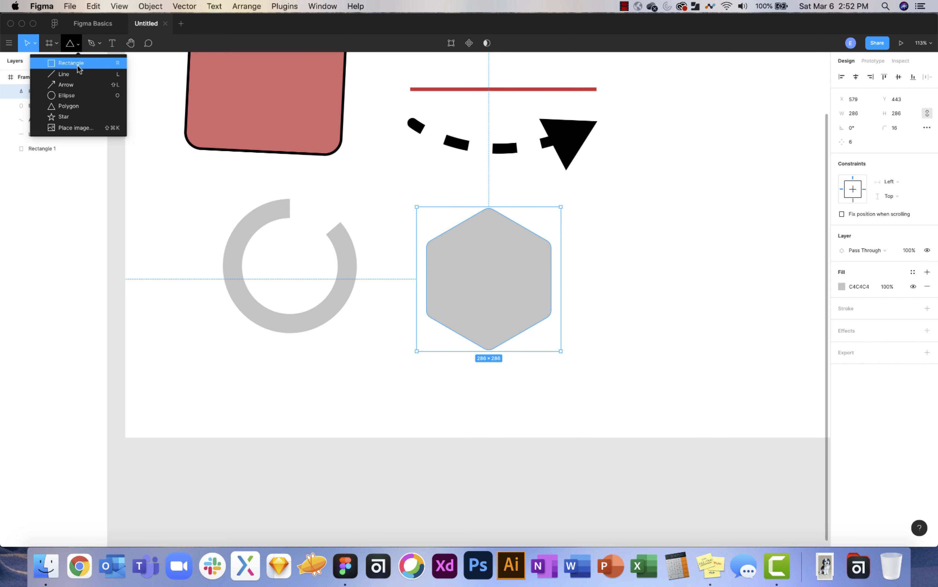
click(65, 117)
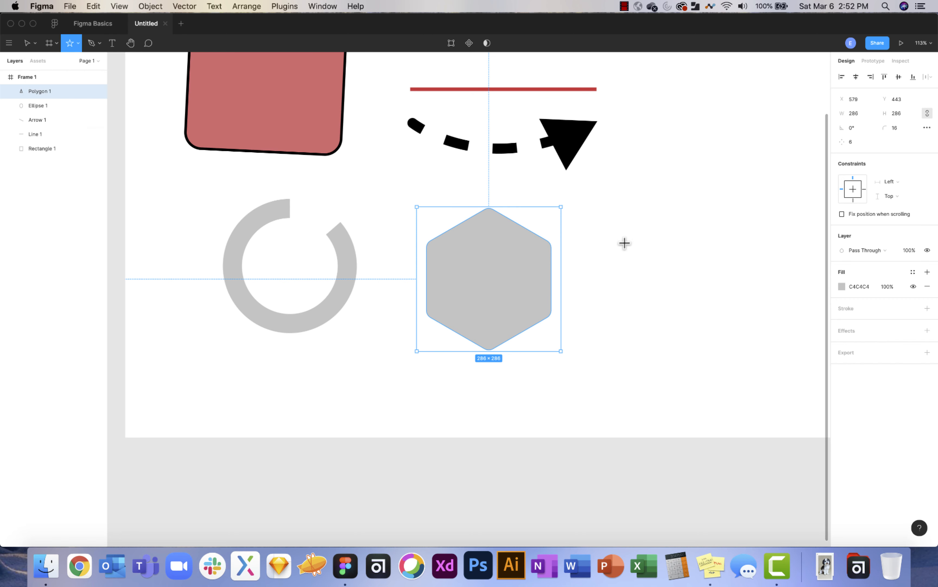
drag(615, 225, 737, 360)
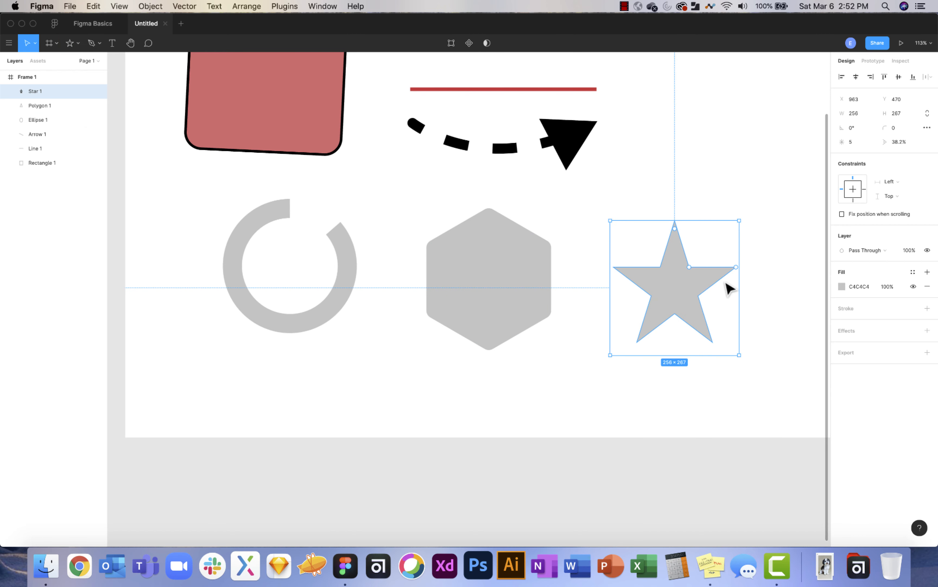
scroll(729, 286, up, 3)
scroll(729, 286, up, 5)
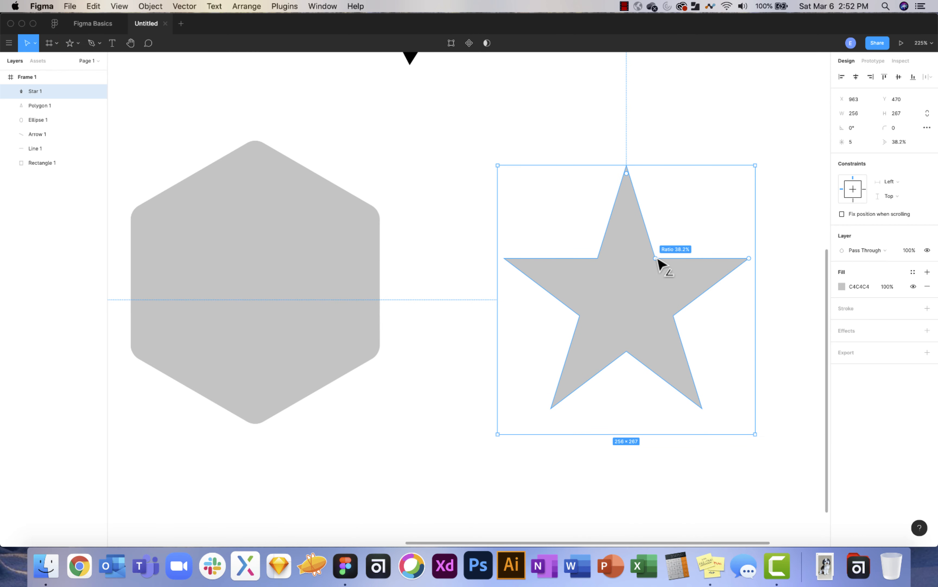
drag(659, 259, 635, 267)
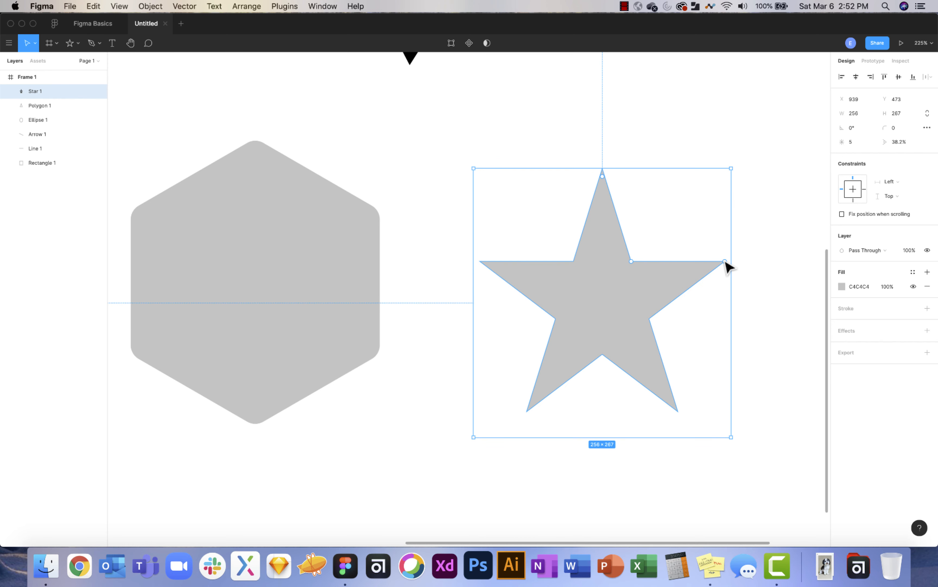
drag(728, 267, 699, 217)
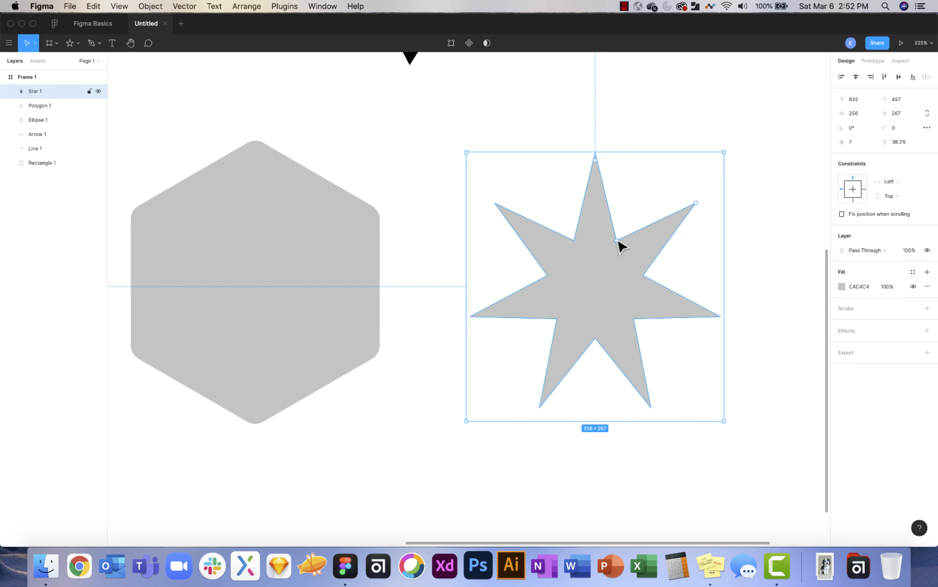
drag(620, 238, 634, 216)
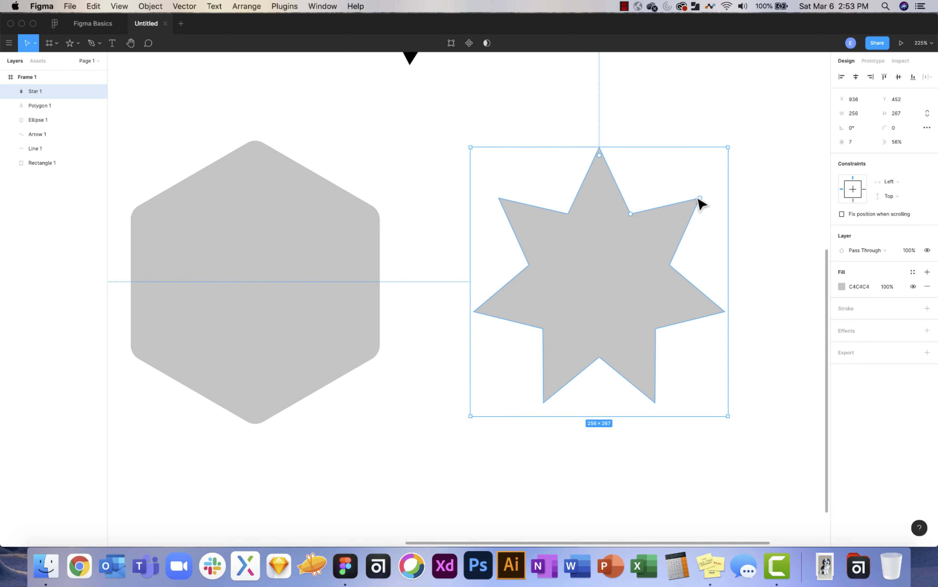
drag(700, 198, 658, 236)
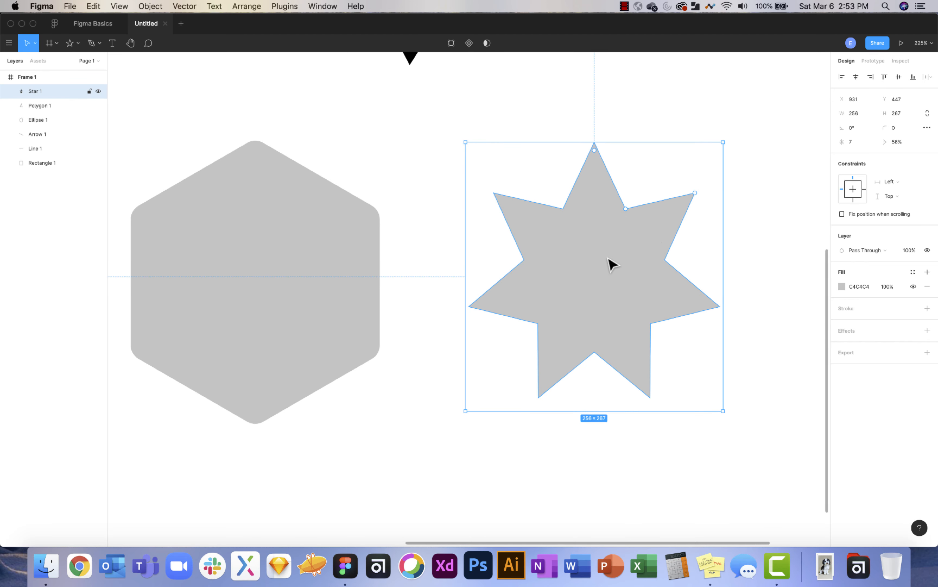
scroll(612, 262, down, 5)
Drag Frame 1's bottom edge down so the frame measures 1400×1322.
scroll(475, 251, up, 4)
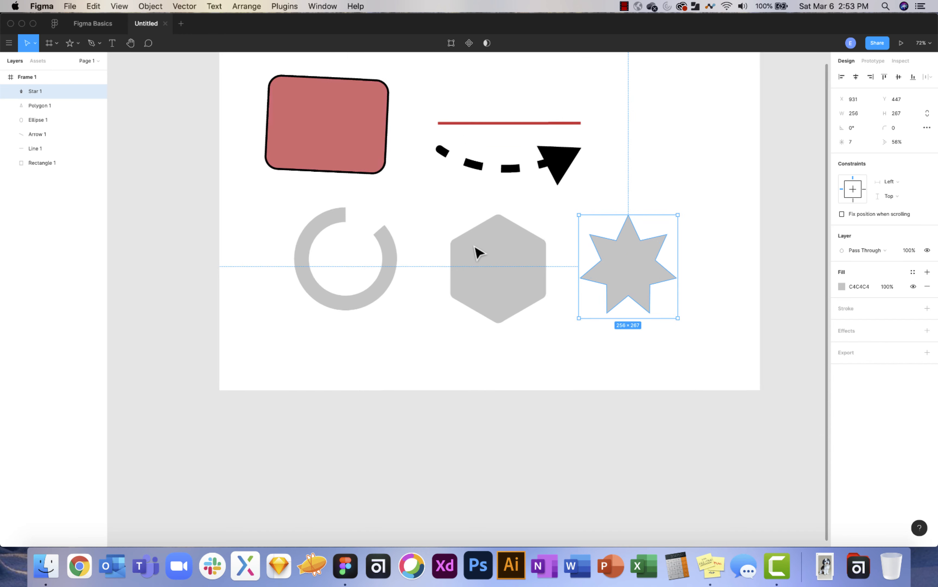
scroll(478, 253, down, 2)
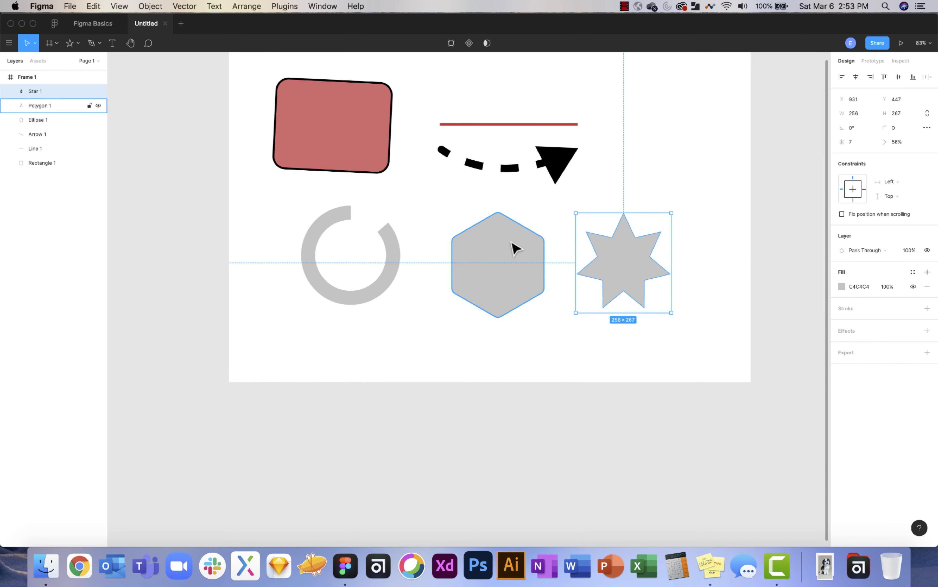
scroll(514, 248, up, 3)
scroll(513, 247, up, 1)
scroll(513, 247, right, 5)
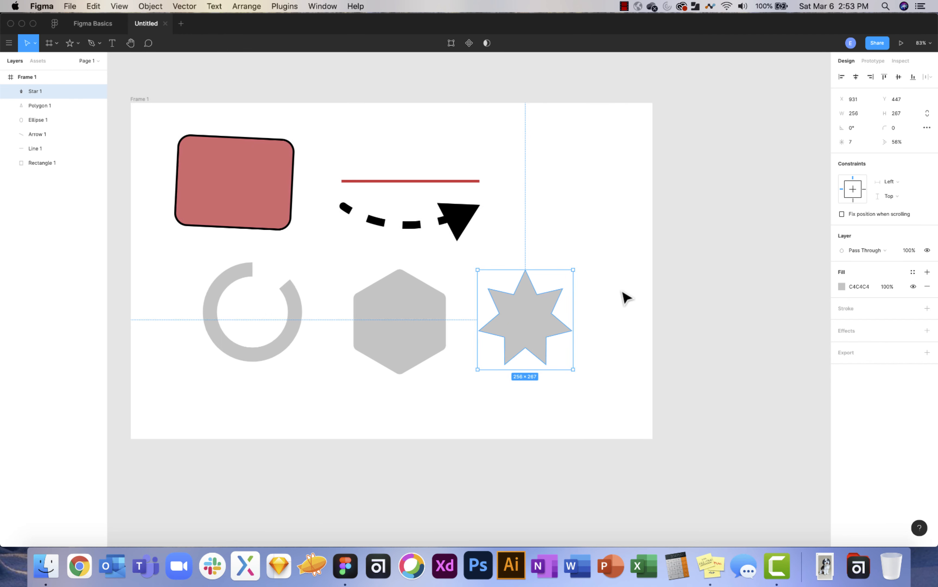
click(624, 297)
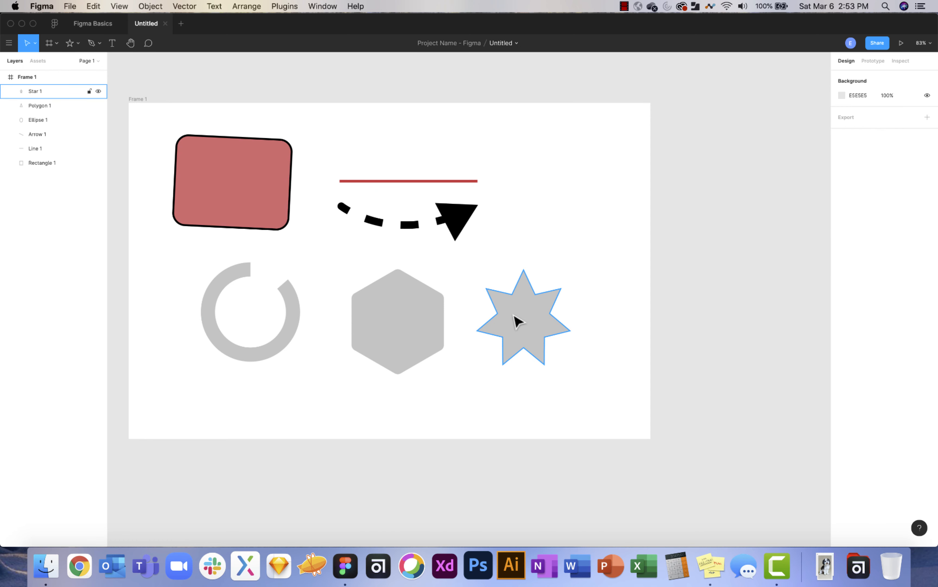
scroll(509, 319, left, 3)
scroll(509, 319, up, 1)
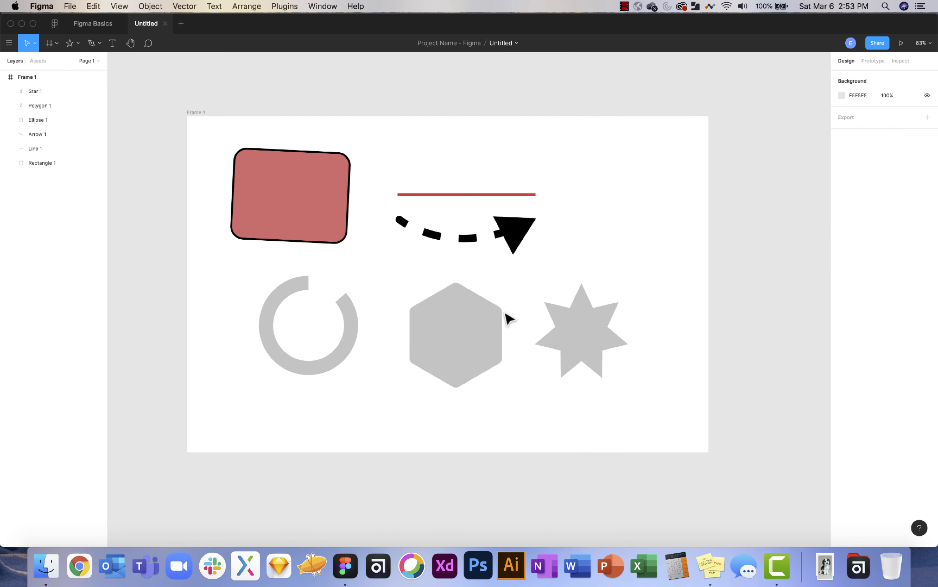
click(76, 44)
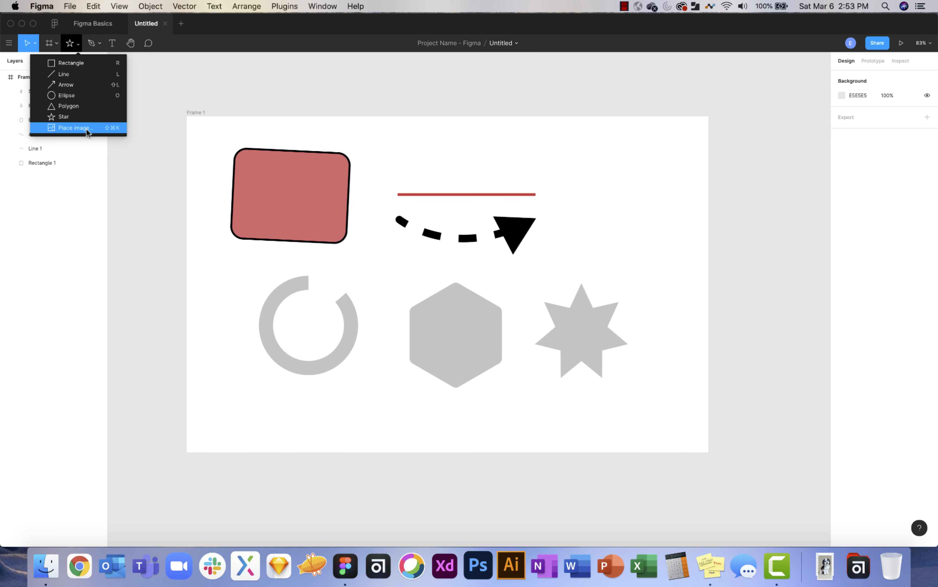
click(635, 218)
scroll(600, 208, down, 3)
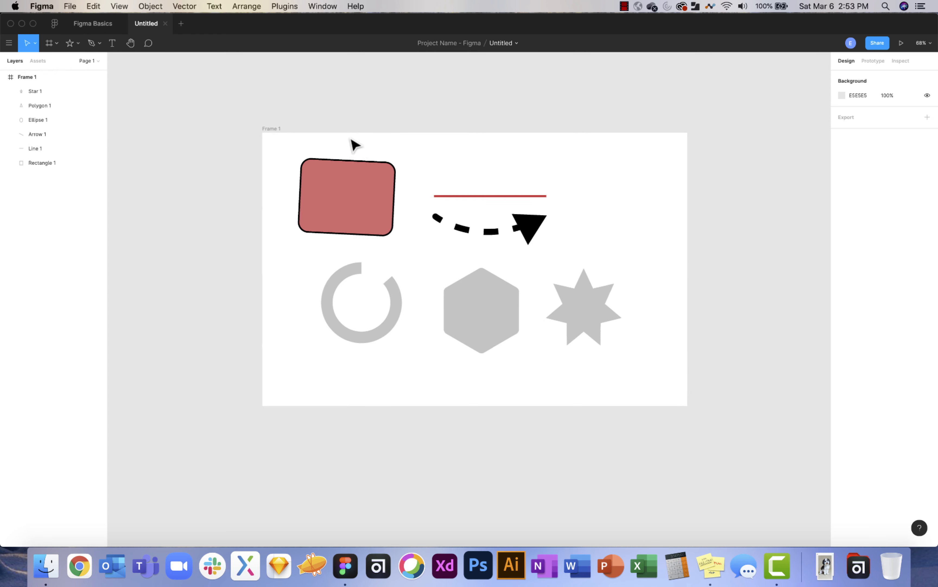
click(272, 129)
drag(549, 406, 551, 532)
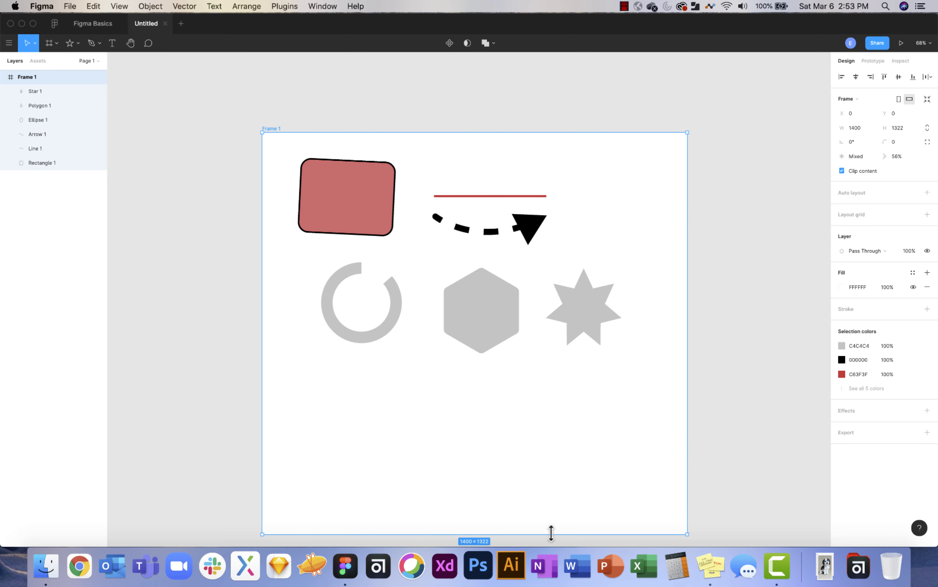
click(76, 43)
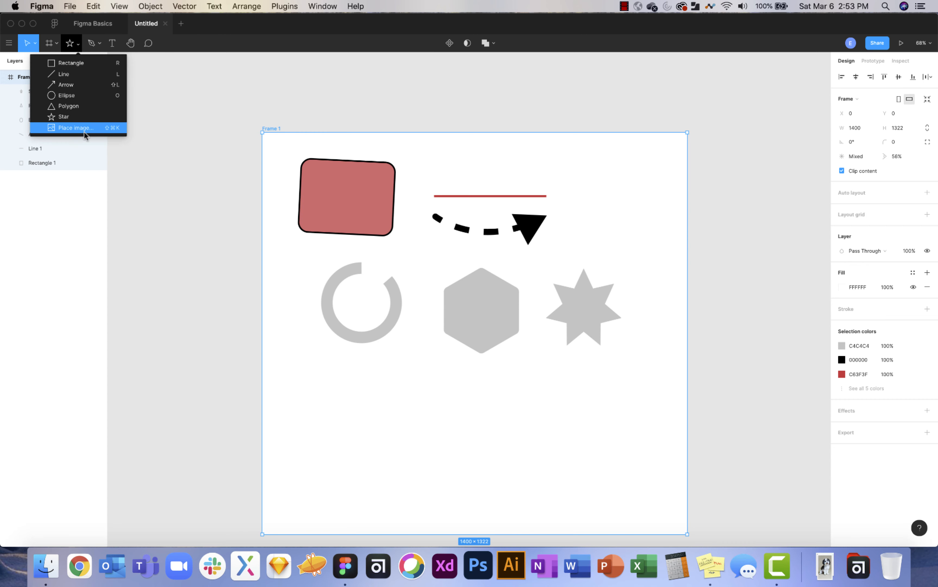
click(95, 132)
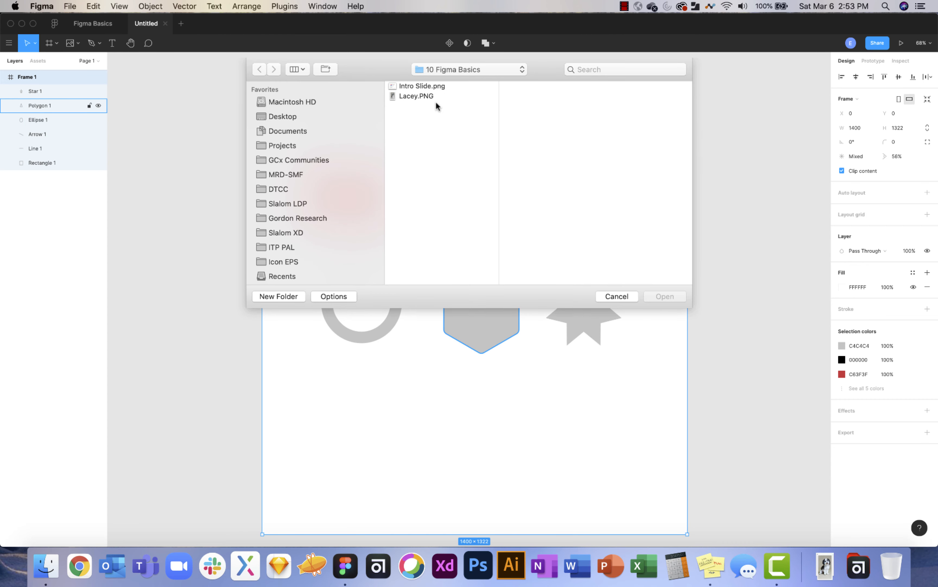
click(426, 86)
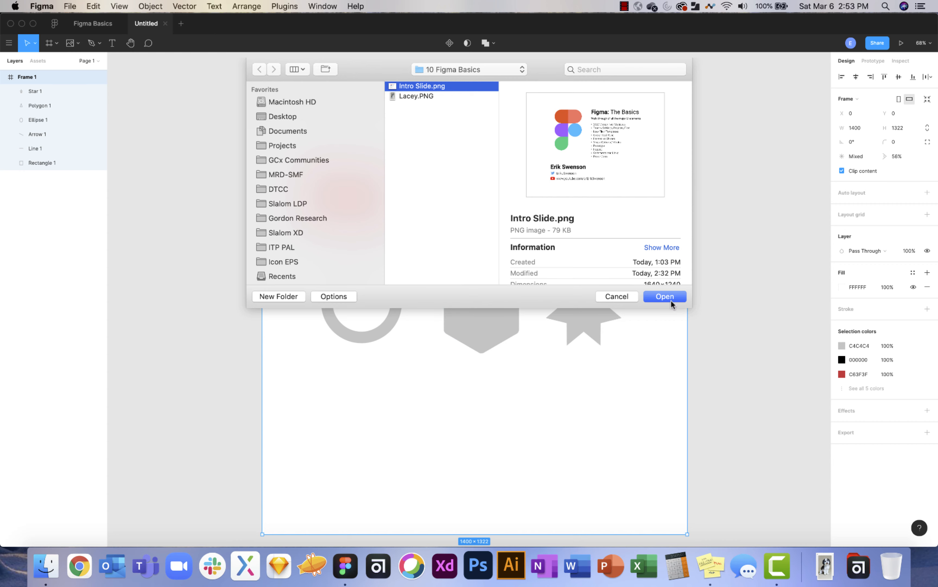
click(672, 297)
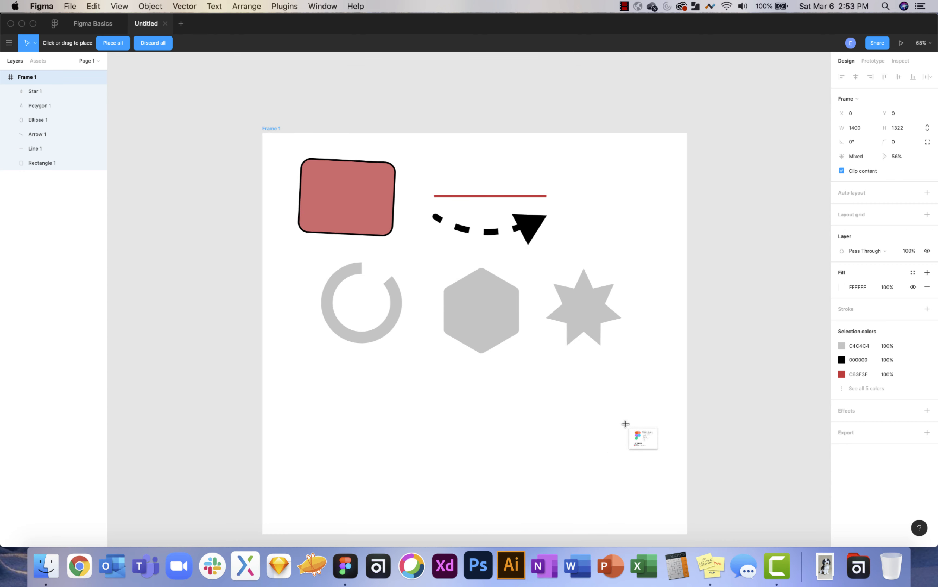
click(579, 416)
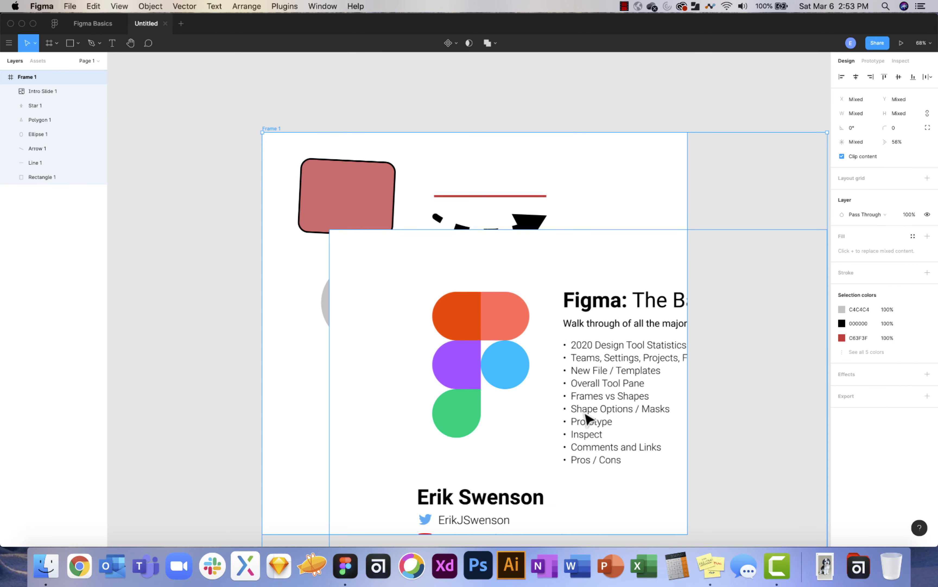
scroll(587, 418, down, 5)
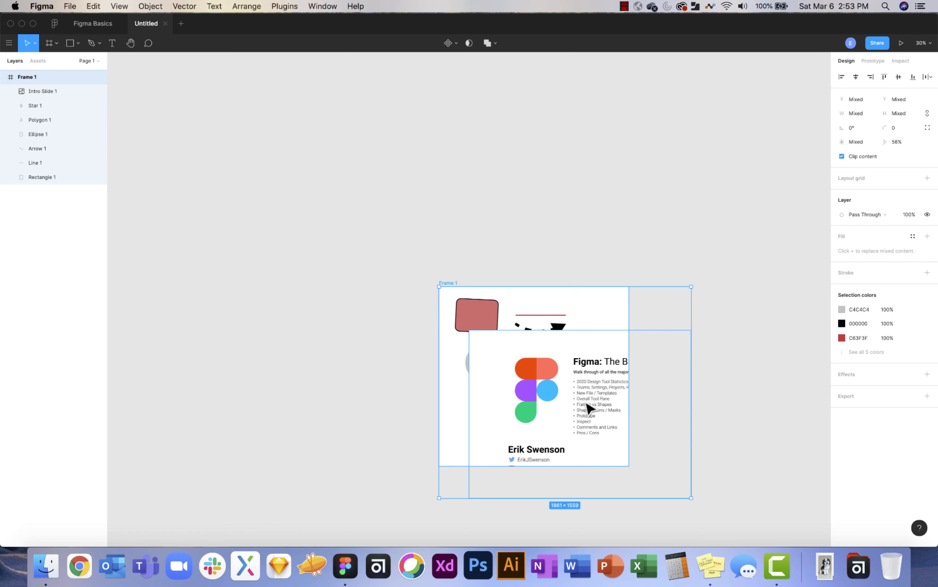
drag(558, 398, 667, 409)
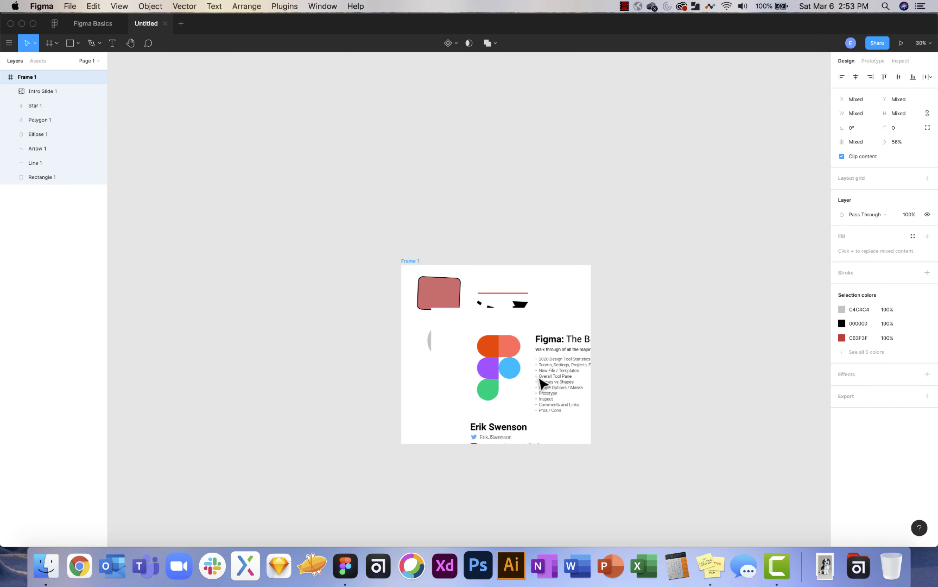
click(540, 383)
drag(555, 398, 749, 372)
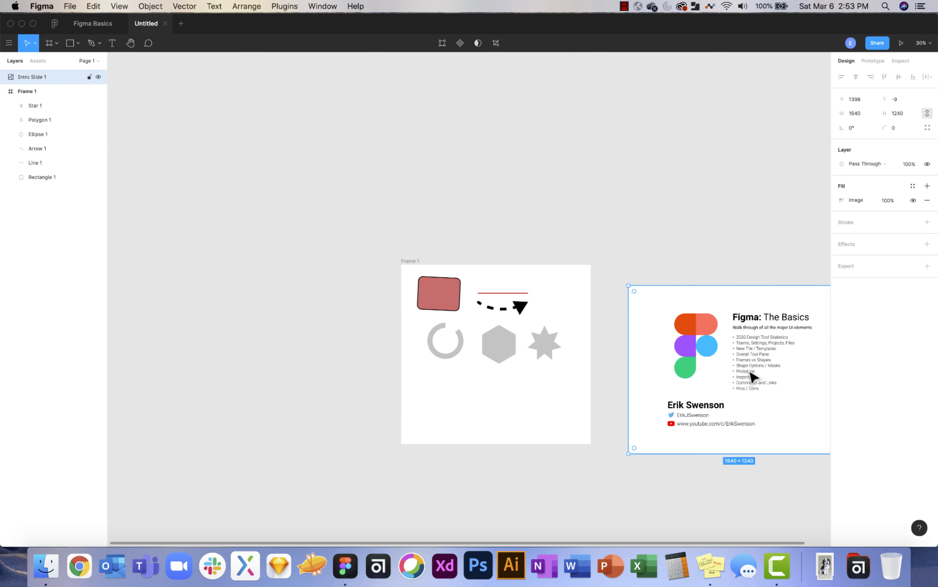
key(Delete)
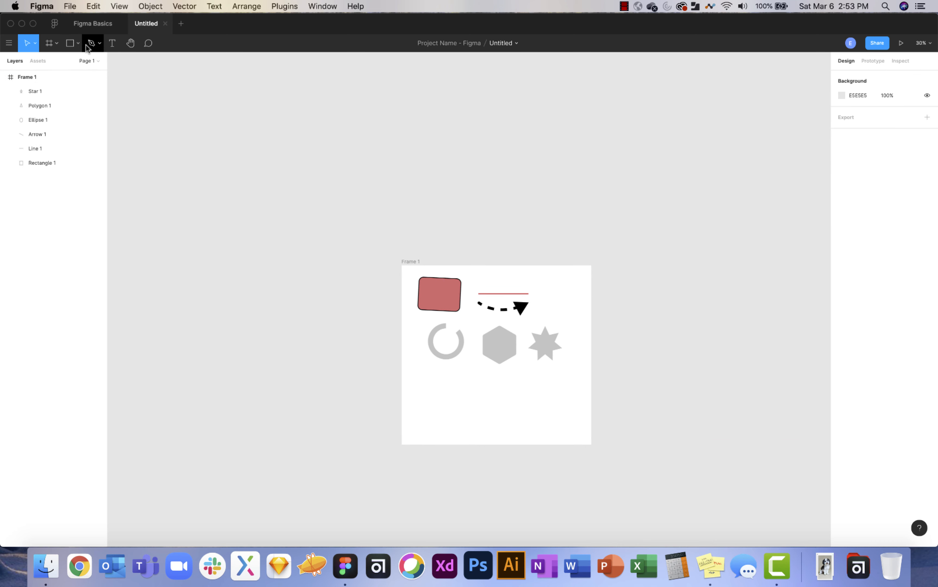
scroll(483, 419, up, 5)
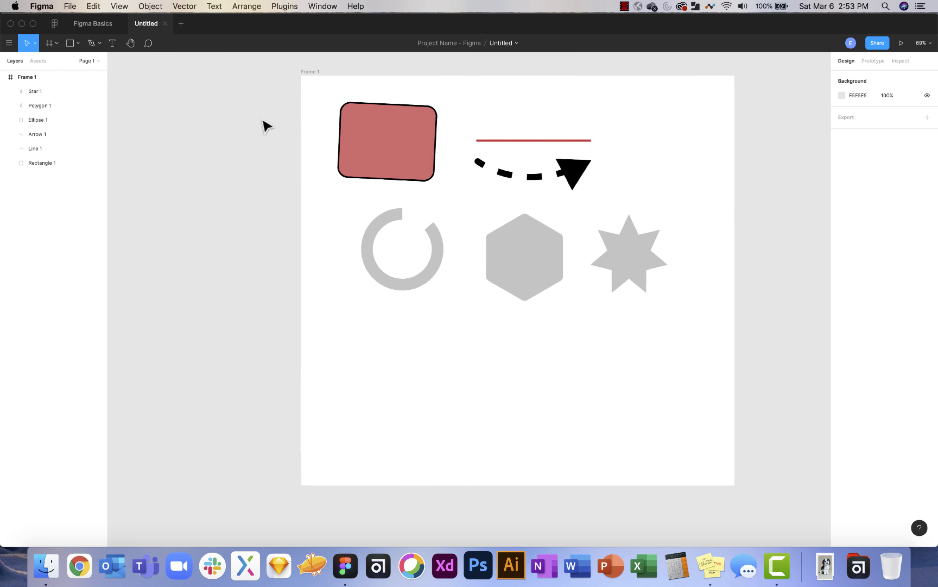
Pen-draw closed Vector 1 below the ring, hexagon and star, with one curved lower edge.
click(99, 43)
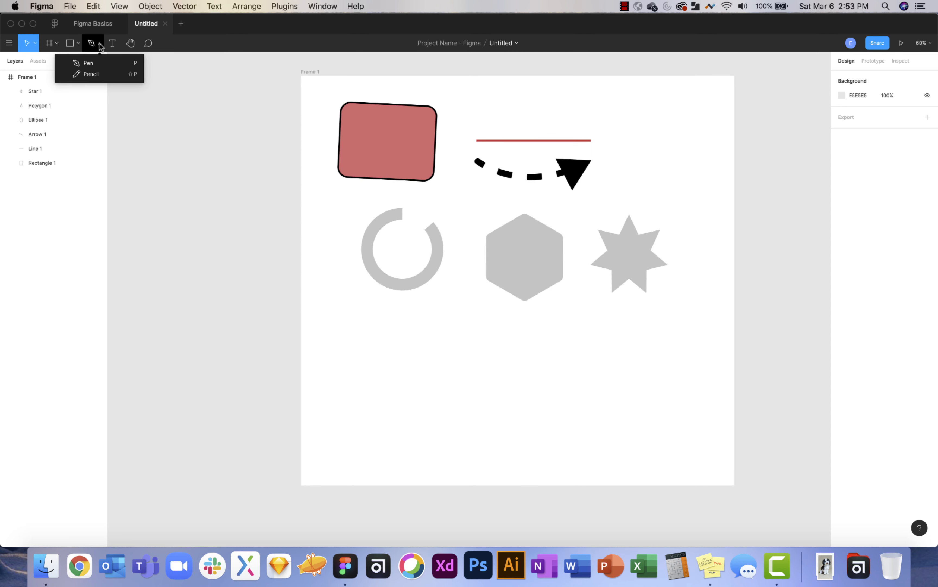
click(91, 62)
click(368, 372)
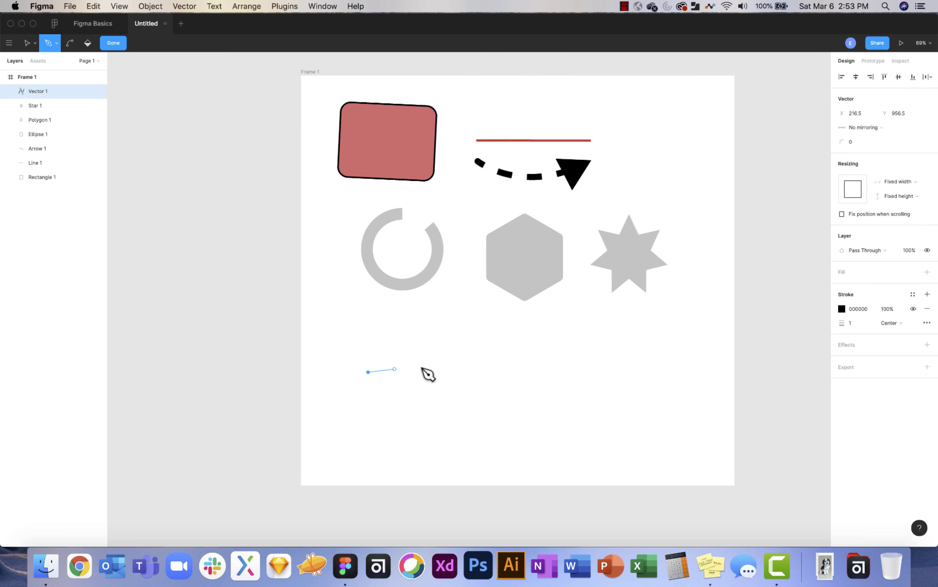
click(505, 334)
click(660, 372)
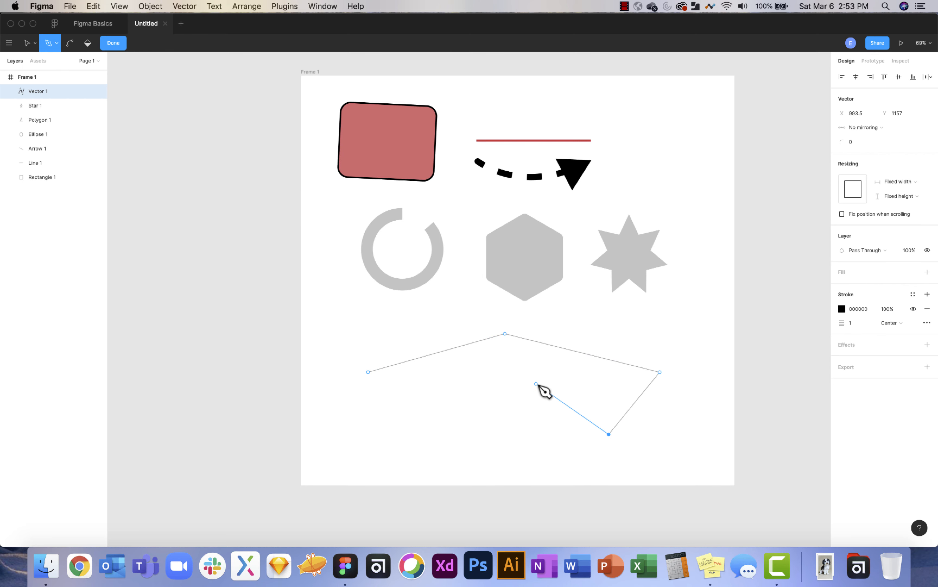
drag(536, 384, 438, 379)
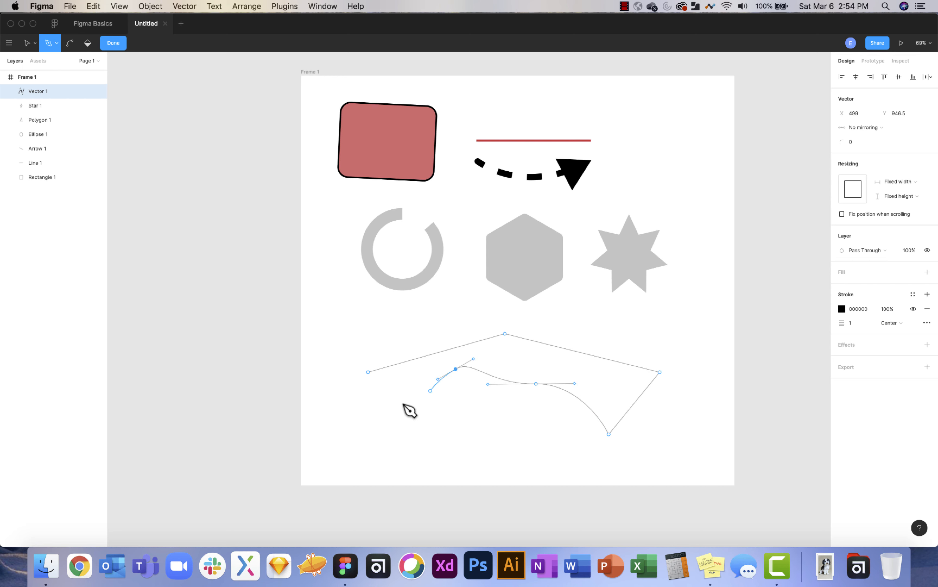
click(369, 372)
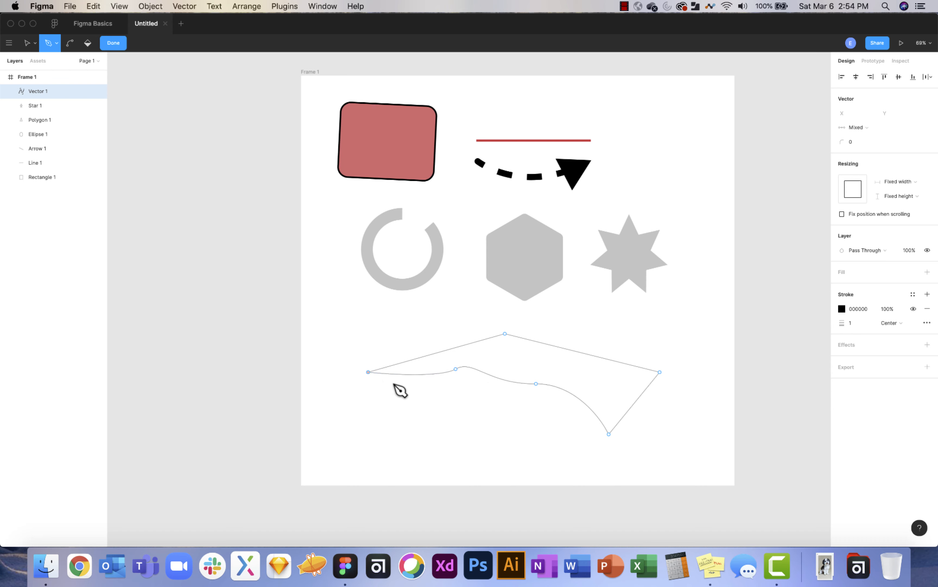
key(super)
scroll(553, 372, up, 5)
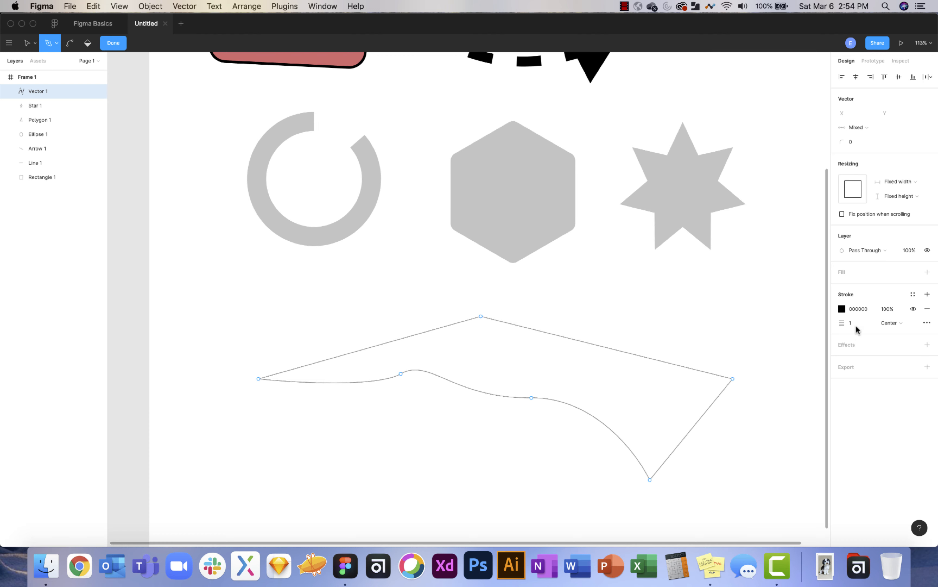
Thicken Vector 1's outline to 32 and try Bevel, Round and Miter corner joins.
drag(841, 323, 890, 344)
click(927, 322)
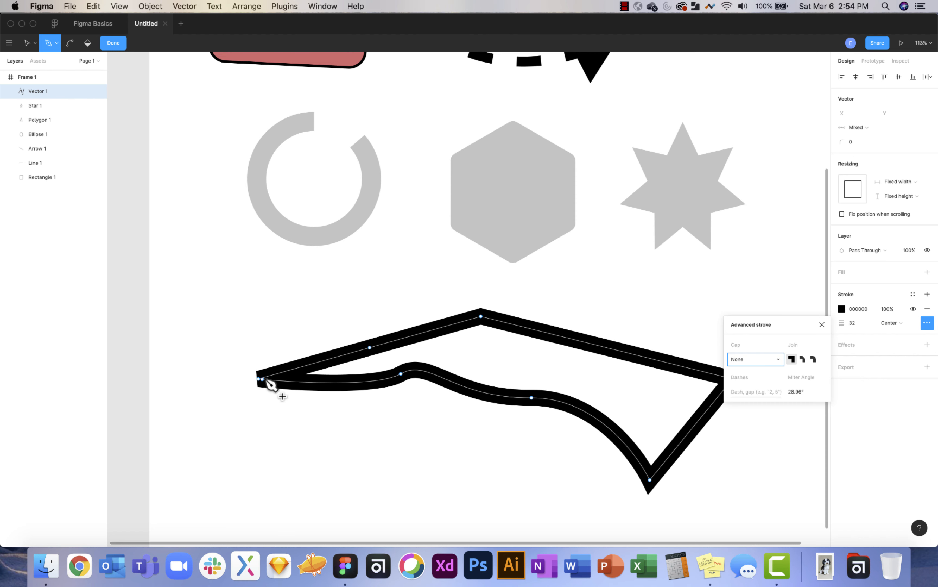
click(382, 386)
click(802, 360)
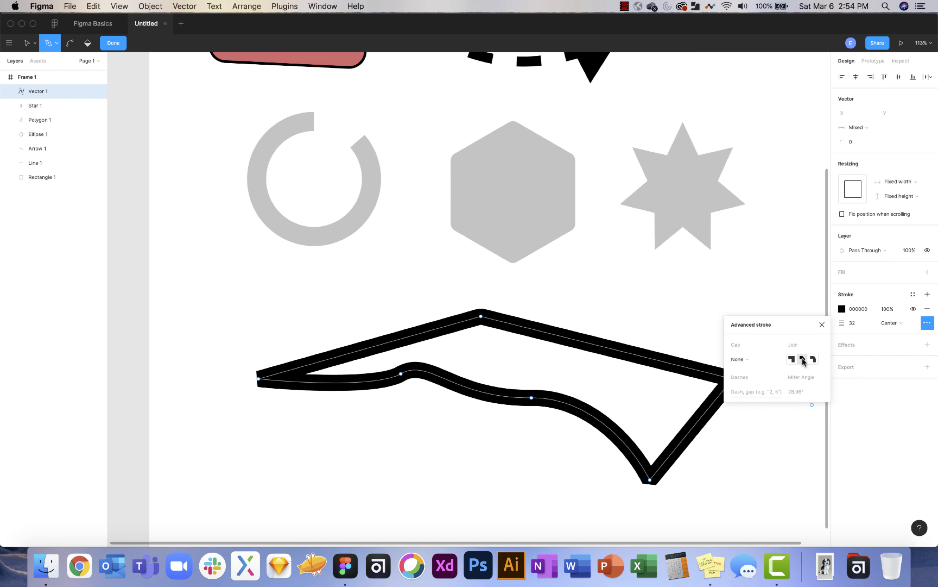
click(814, 360)
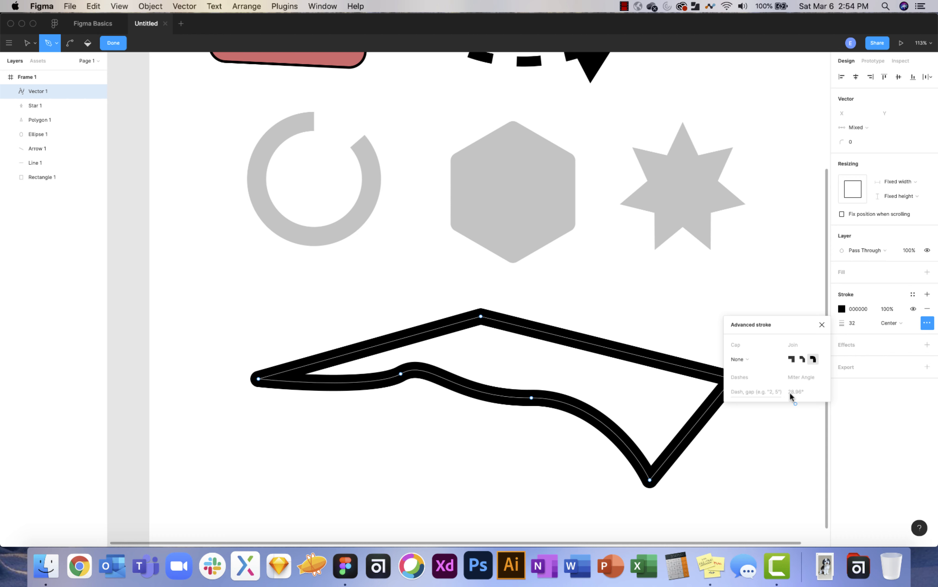
click(794, 361)
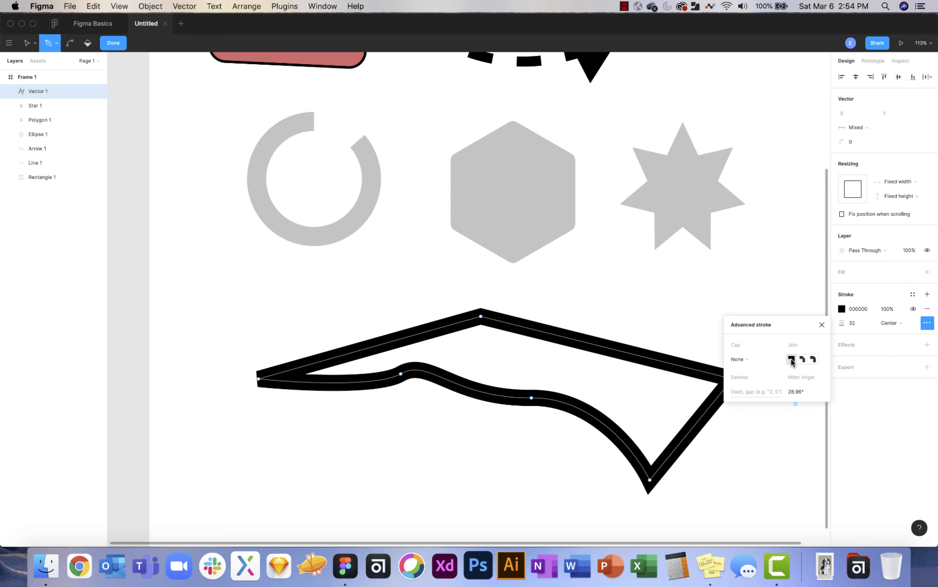
Bend the left tip into a smooth curve with Round joins, giving a 1037.5×324.5 shape.
click(259, 379)
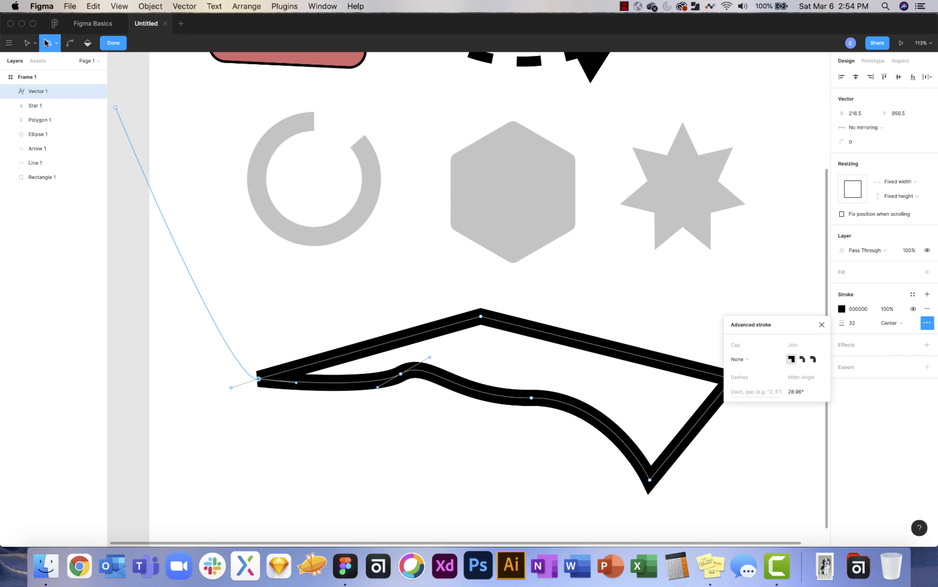
click(27, 43)
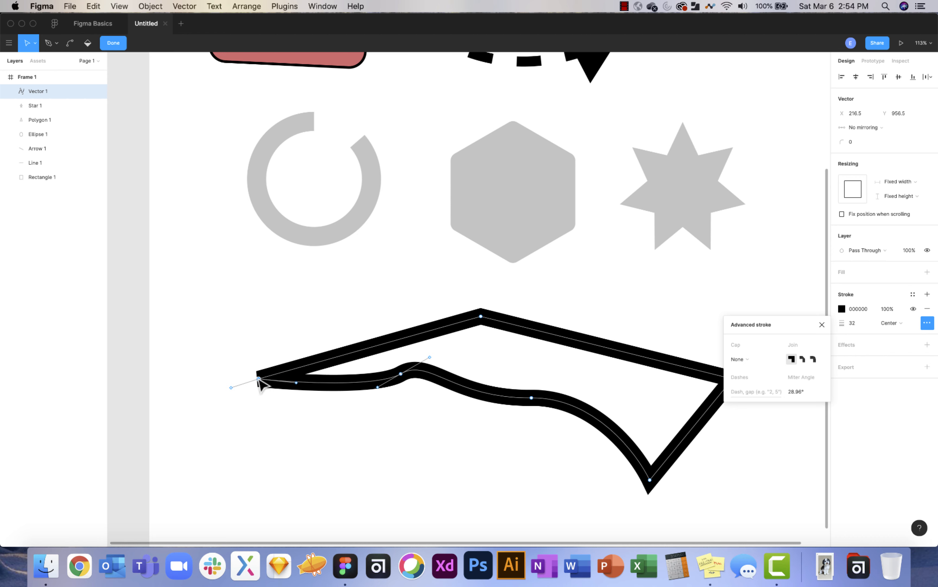
mouse_move(260, 381)
mouse_down()
mouse_move(206, 406)
mouse_move(264, 374)
mouse_up()
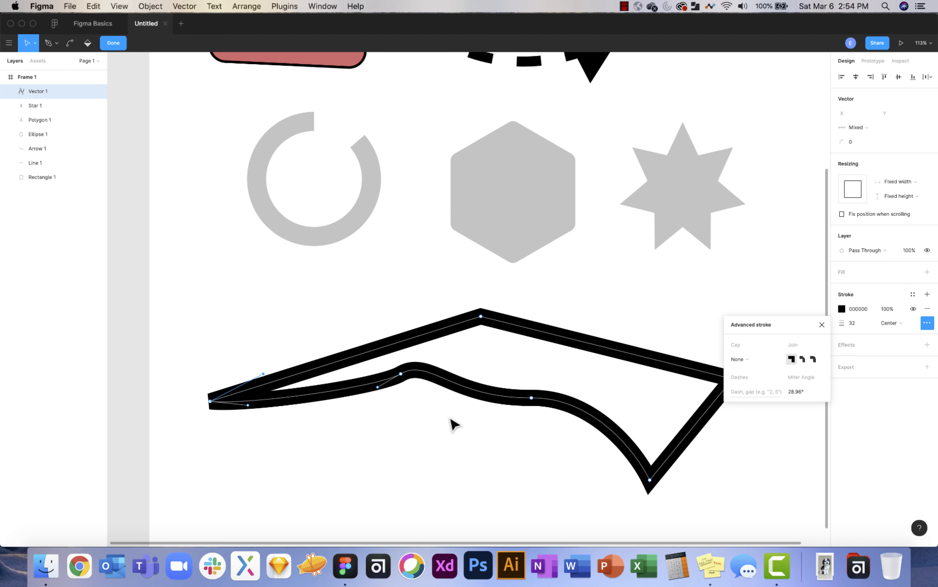
click(802, 359)
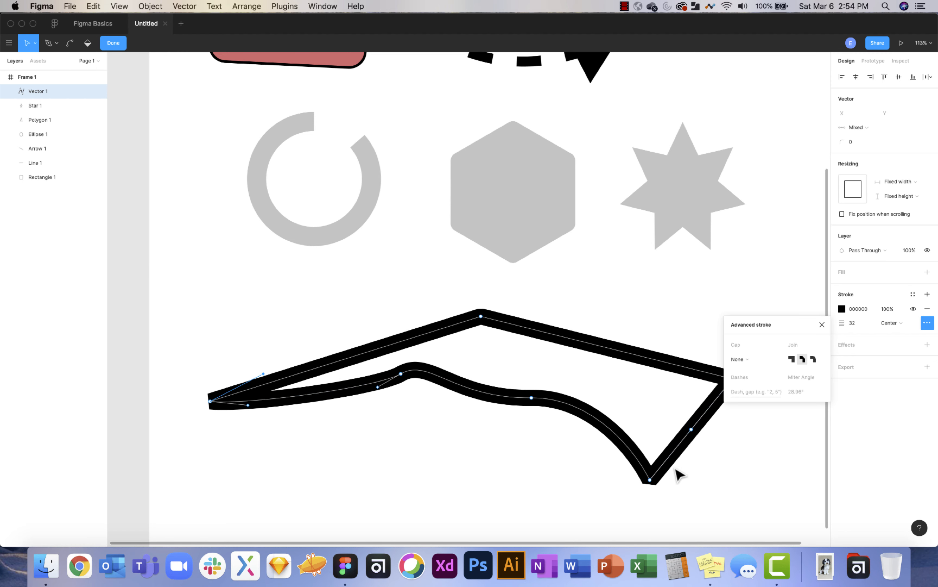
click(815, 360)
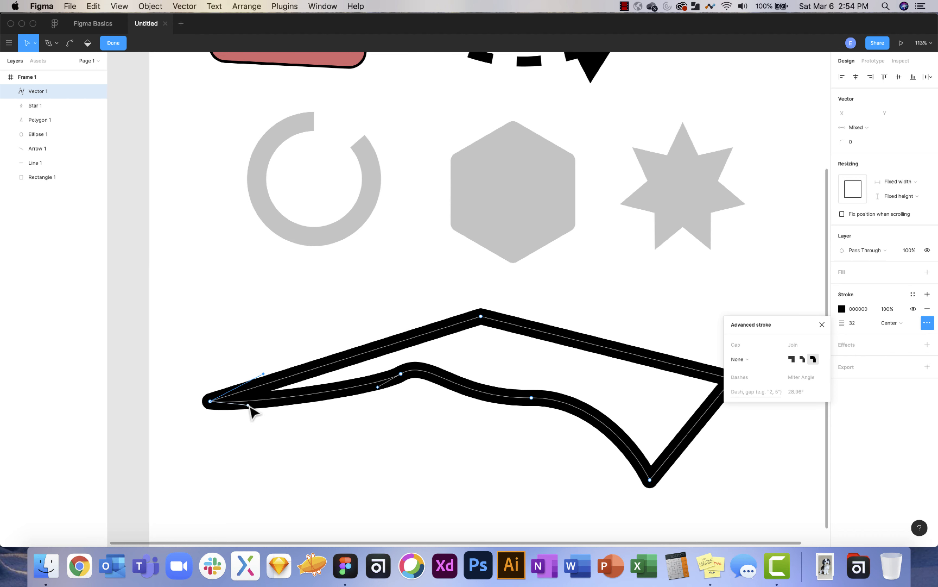
drag(248, 405, 227, 436)
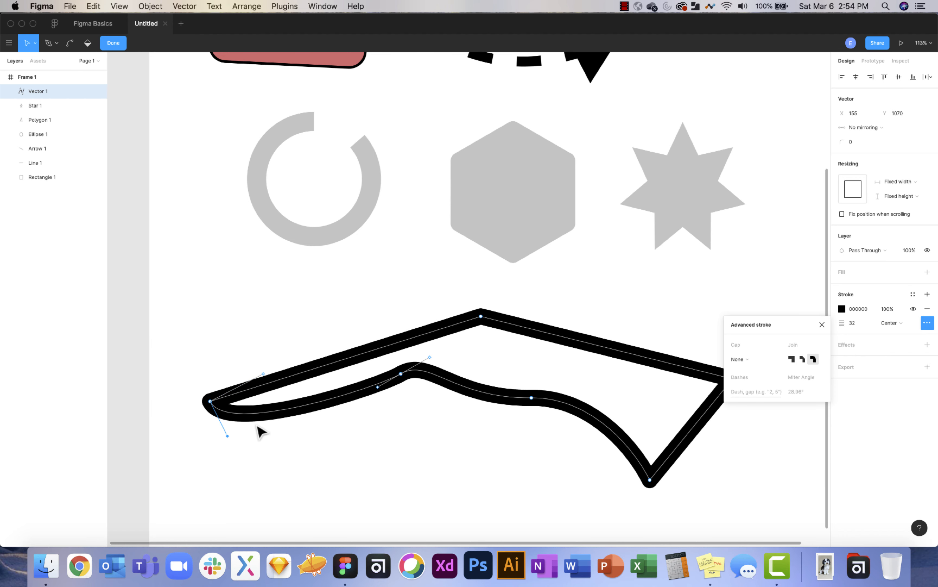
click(627, 375)
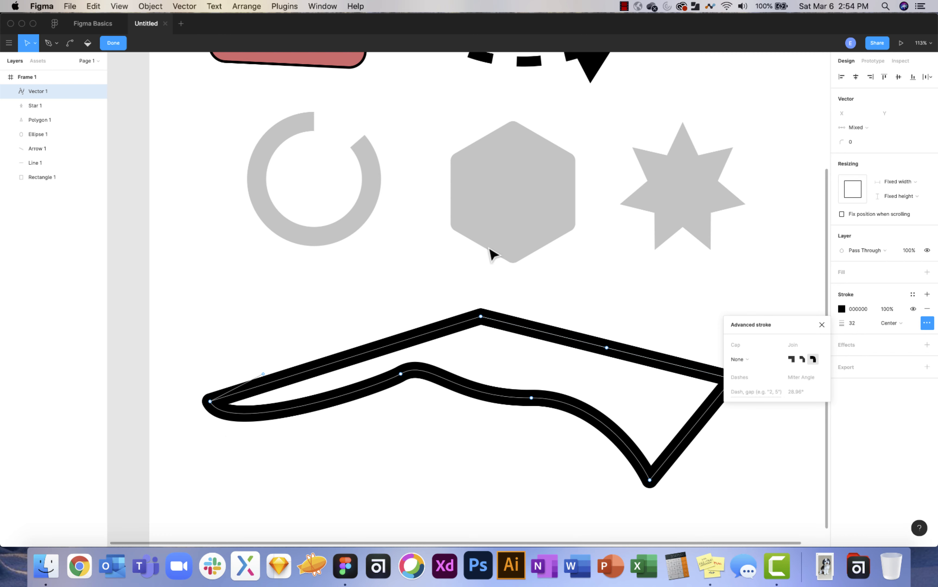
click(70, 42)
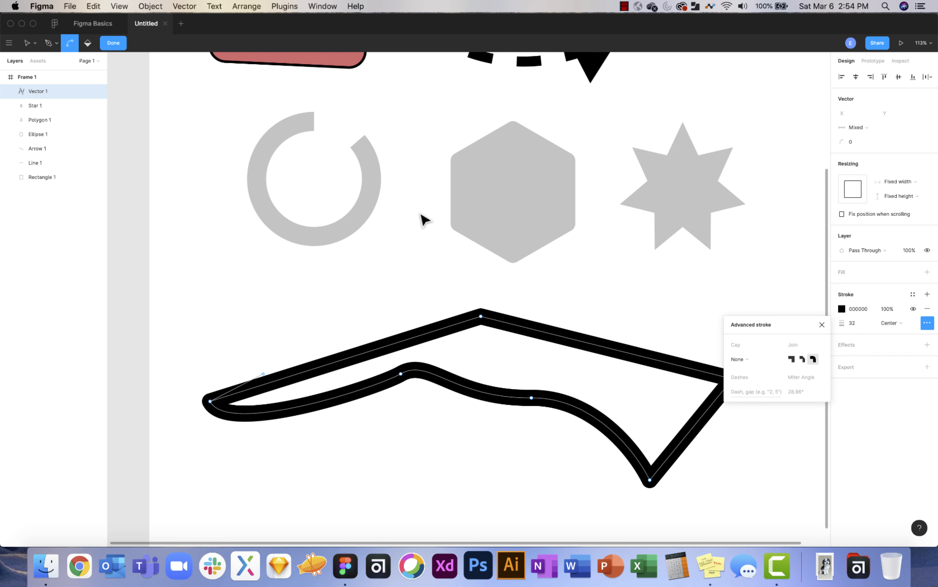
scroll(424, 220, down, 1)
scroll(425, 220, down, 3)
click(113, 42)
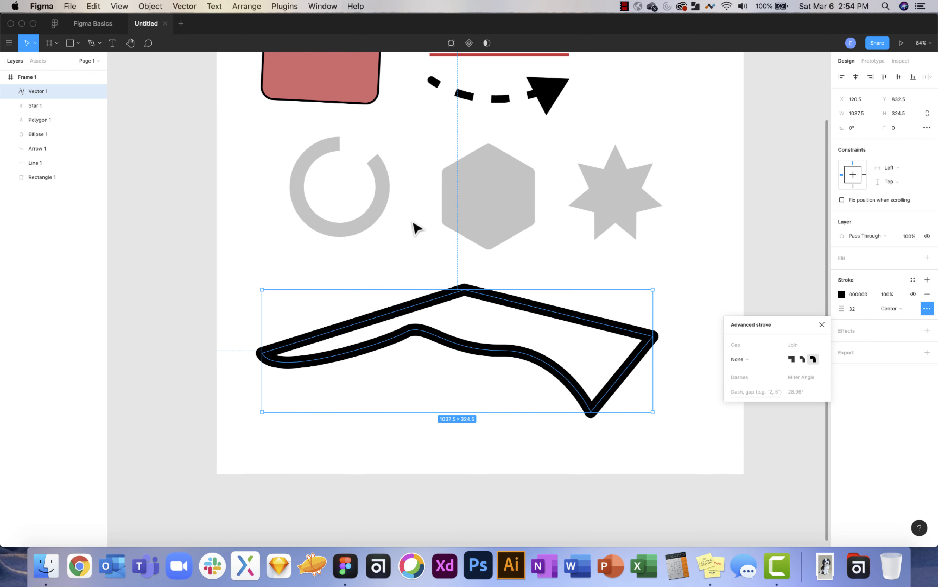
Extend Frame 1's bottom edge down to a height of 1760.
scroll(426, 222, up, 3)
scroll(426, 222, down, 3)
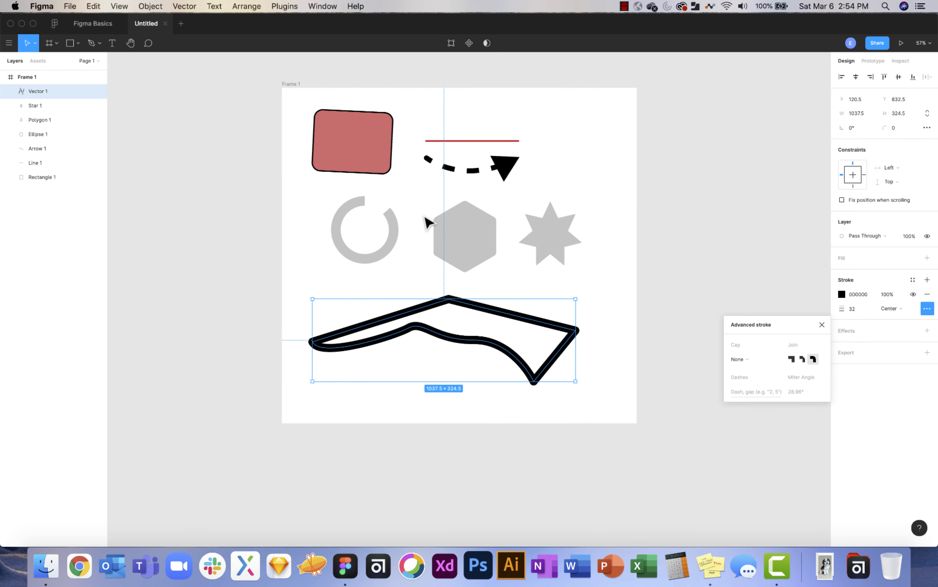
click(296, 86)
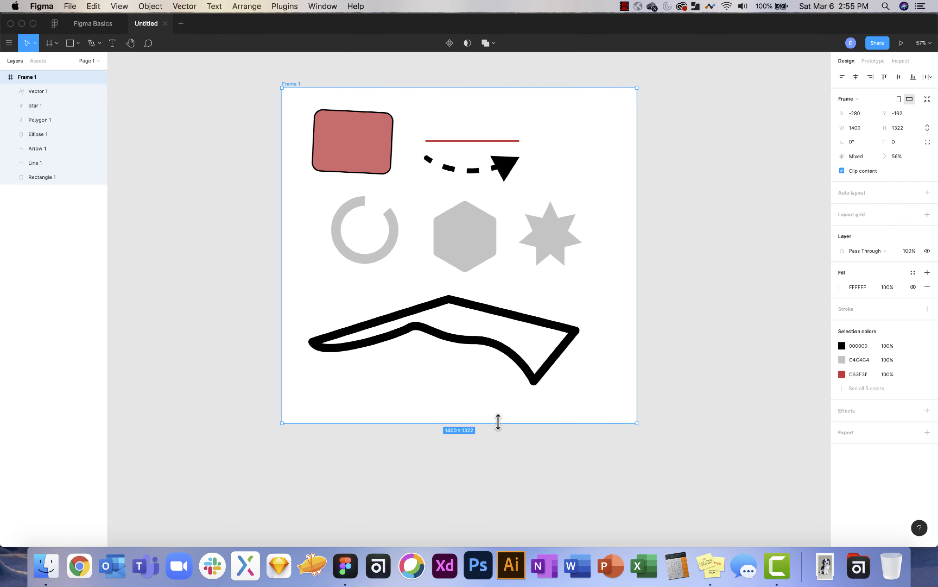
drag(496, 422, 496, 534)
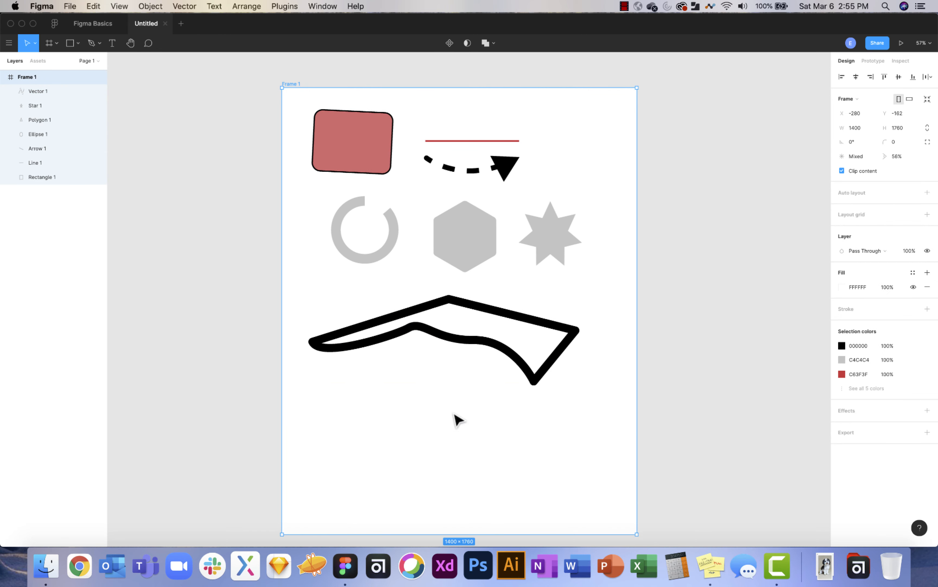
Add a text layer reading 'Hi This is Figma' below the outline shape.
click(112, 43)
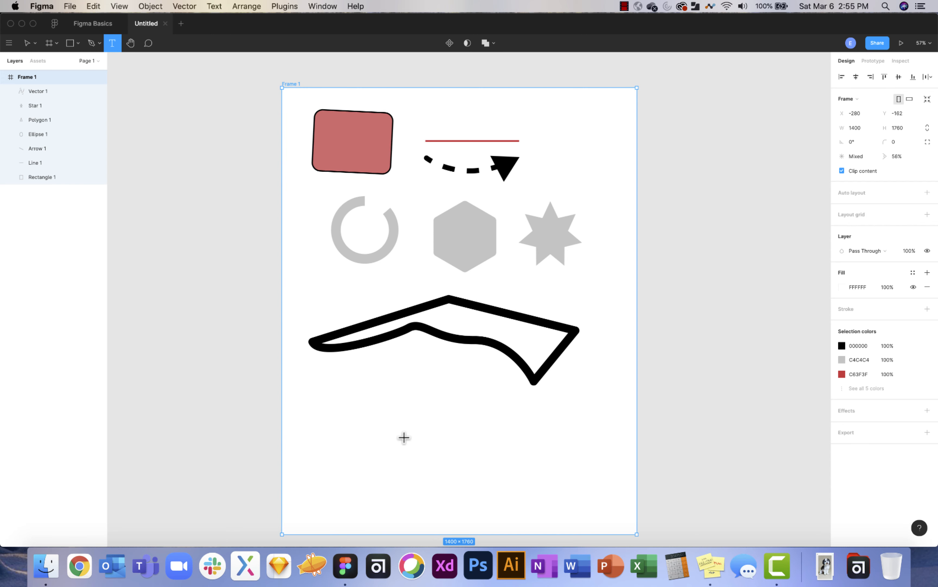
click(391, 421)
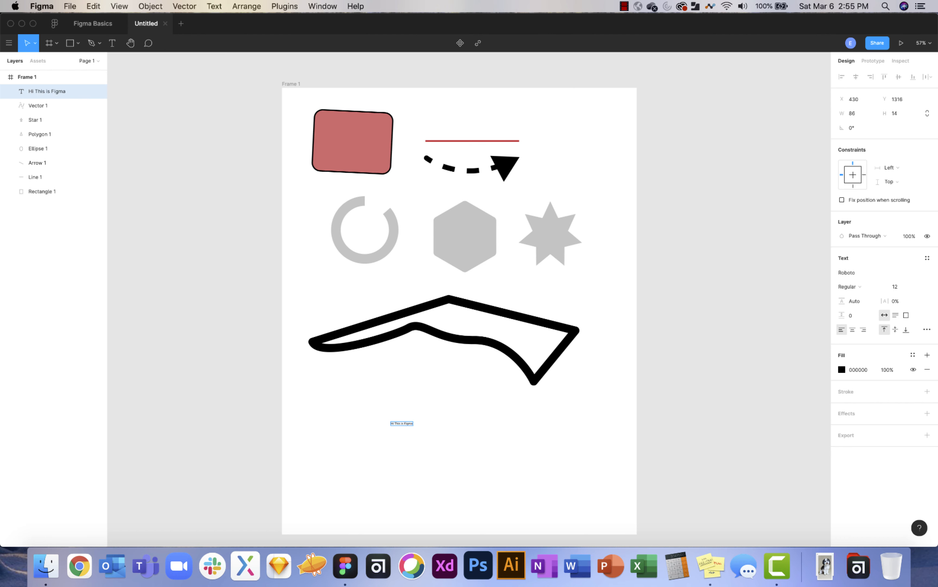
scroll(413, 454, up, 10)
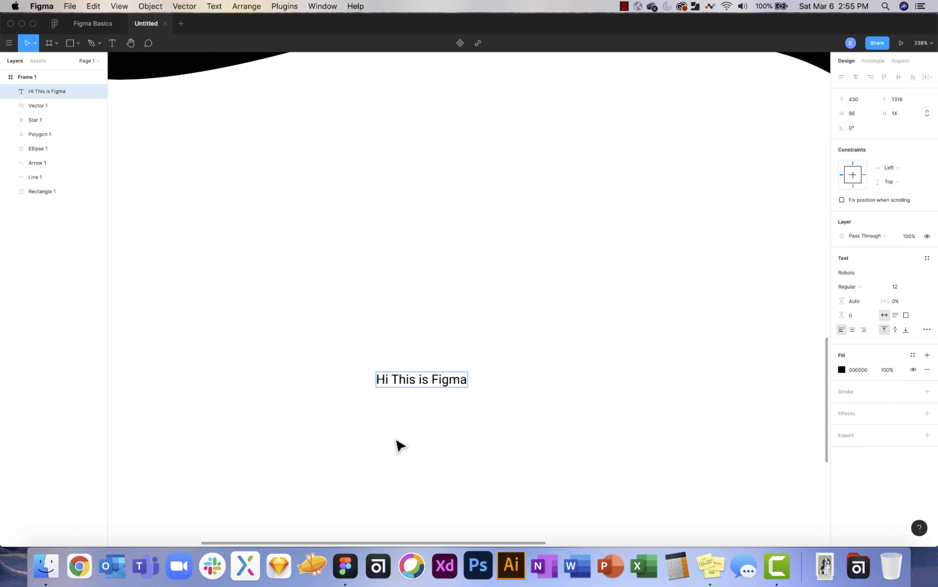
Select all the text and set its font size to 96.
scroll(399, 445, up, 3)
scroll(399, 445, down, 6)
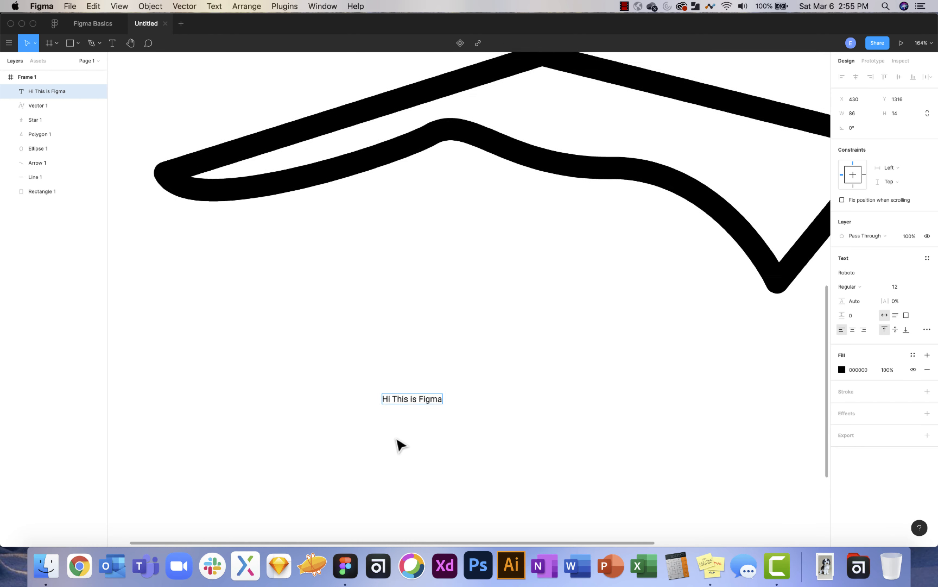
scroll(400, 445, down, 4)
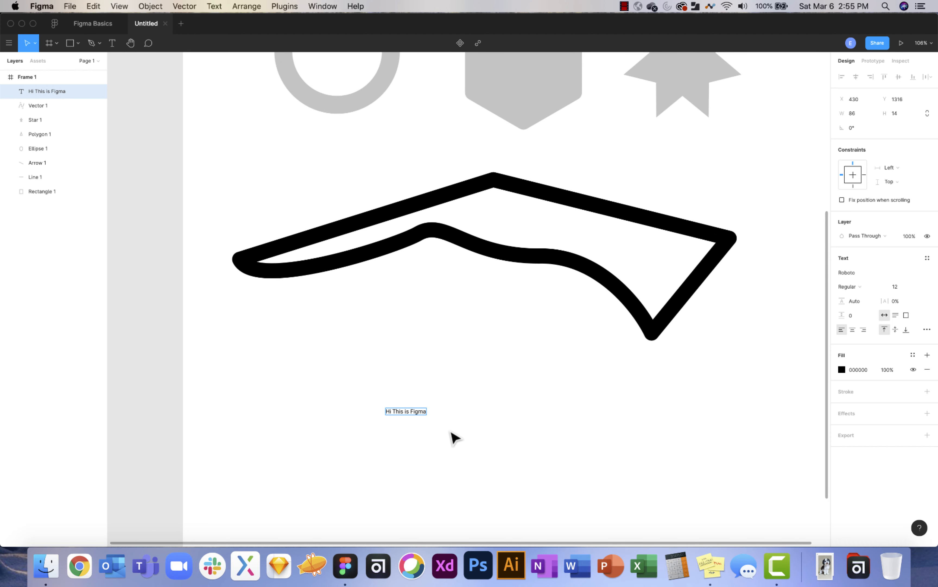
key(super+a)
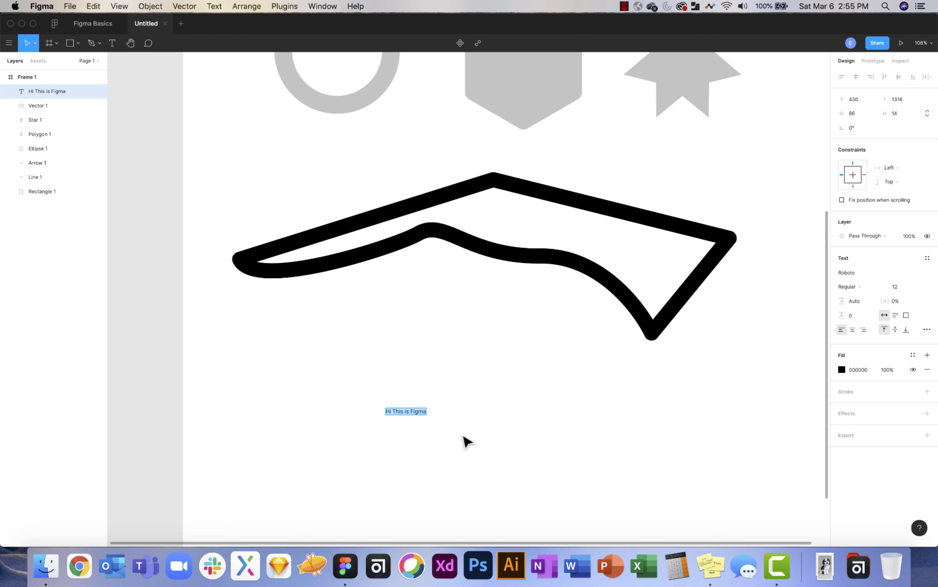
key(Escape)
key(super+shift+period)
key(super+shift+period)
key(super+shift+period)
key(super+shift+period)
key(super+shift+period)
key(super+shift+period)
key(super+shift+period)
key(super+shift+period)
key(super+shift+period)
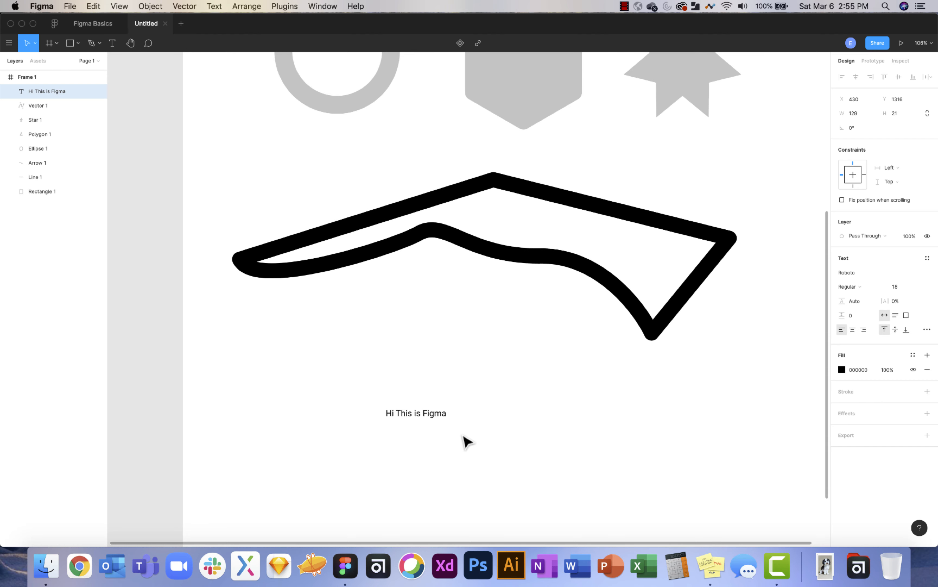
key(super+shift+period)
key(super+shift+period)
key(super+shift+period)
key(super+shift+period)
key(super+shift+period)
key(super+shift+period)
key(super+shift+period)
key(super+shift+period)
key(super+shift+period)
key(super+shift+period)
key(super+shift+period)
key(super+shift+period)
key(super+shift+period)
key(super+shift+period)
key(super+shift+period)
key(super+shift+period)
key(super+shift+period)
key(super+shift+period)
key(super+shift+period)
key(super+shift+period)
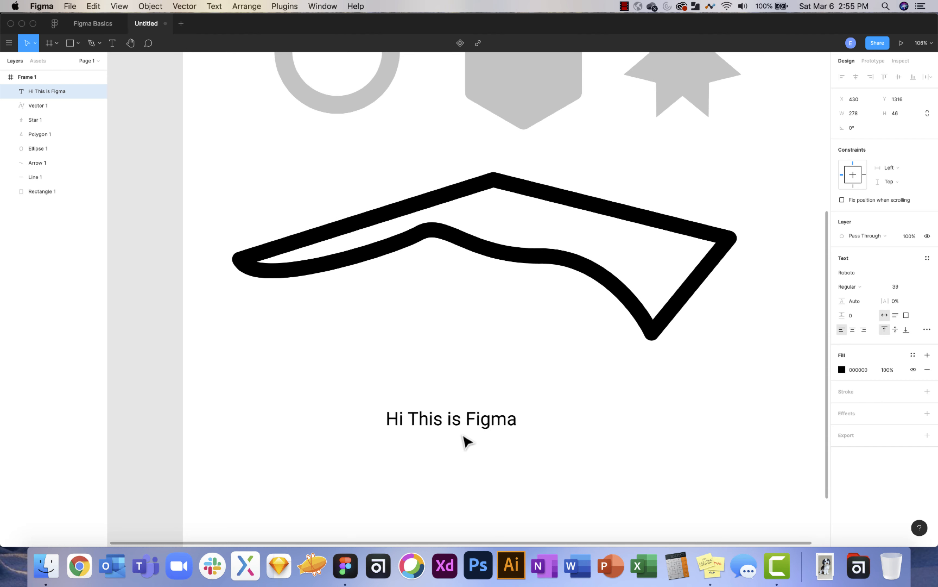
key(super+shift+period)
key(super+shift+period)
key(super+shift+period)
key(super+shift+period)
key(super+shift+period)
key(super+shift+period)
key(super+shift+period)
key(super+shift+period)
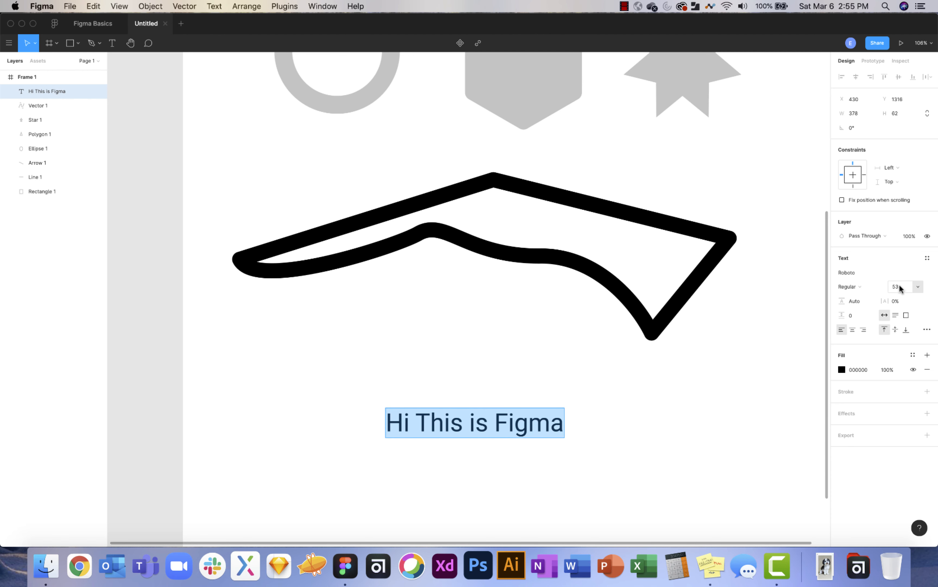
click(919, 288)
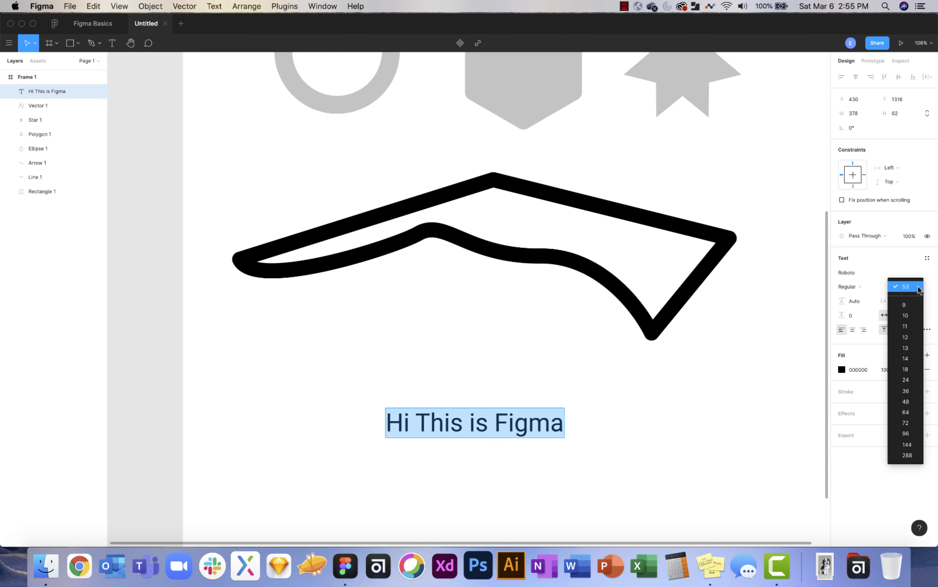
click(912, 434)
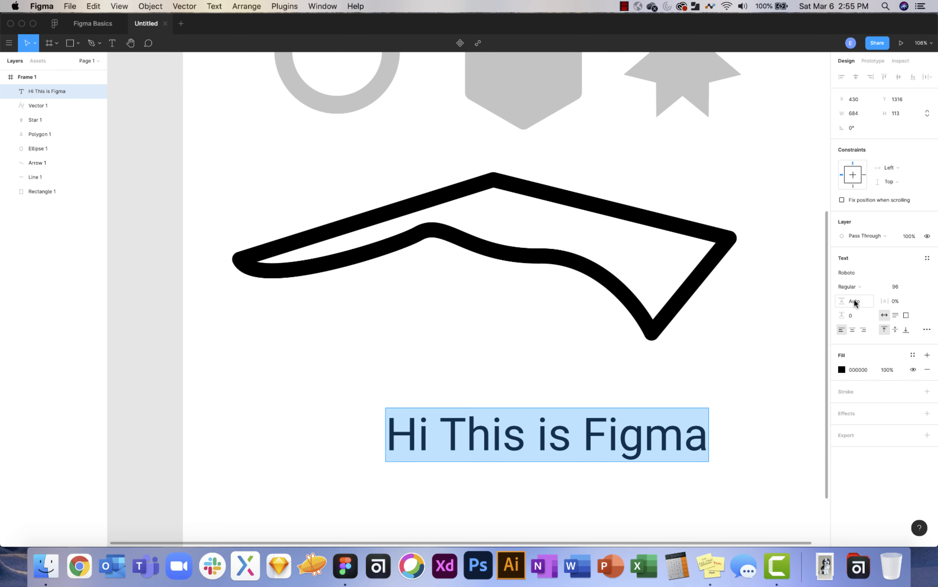
Keep the Roboto font family and change the weight to Bold.
click(868, 272)
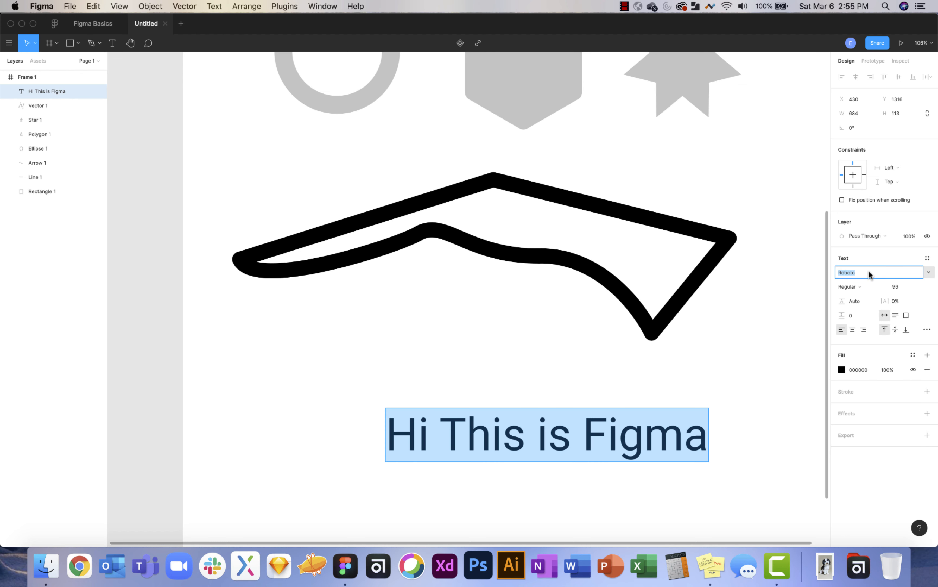
click(929, 272)
click(929, 276)
click(882, 287)
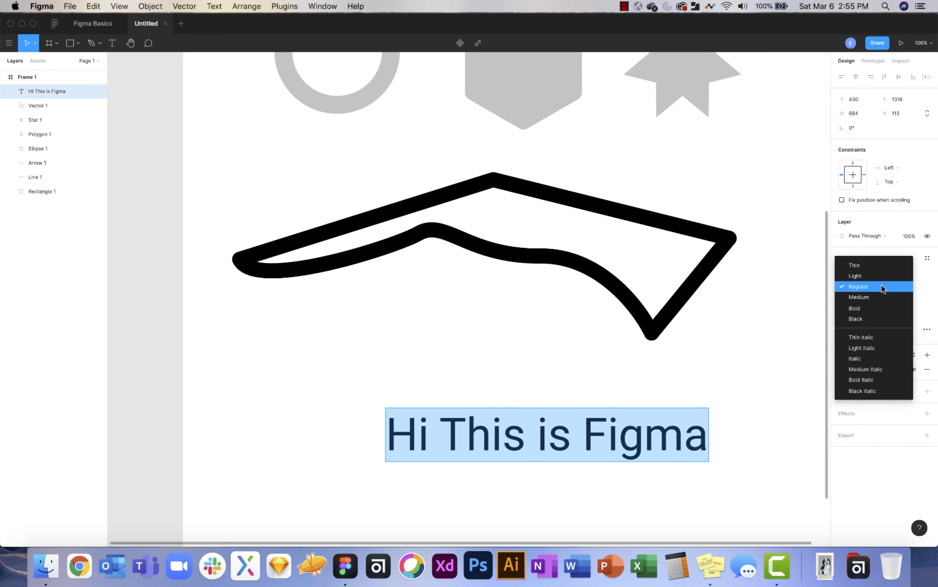
click(879, 313)
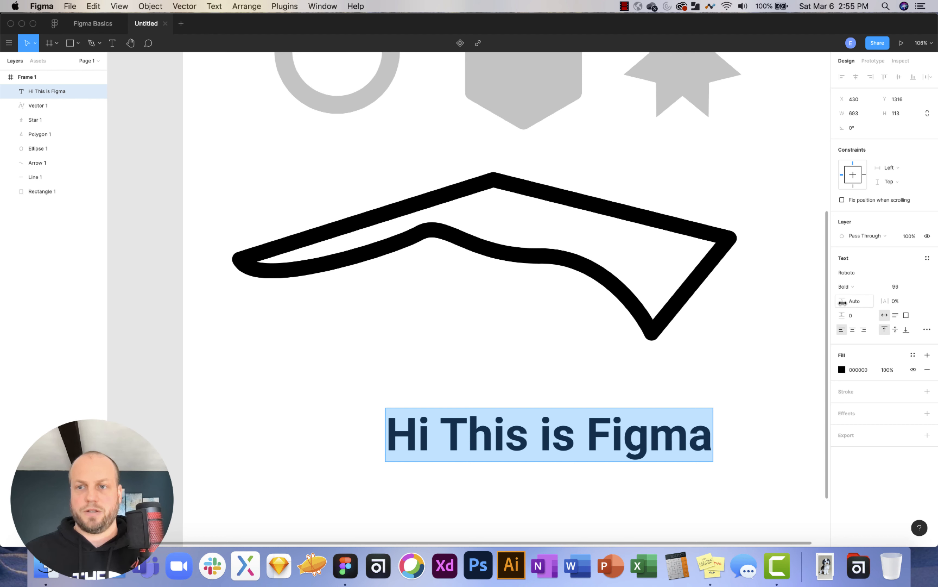
scroll(699, 390, down, 3)
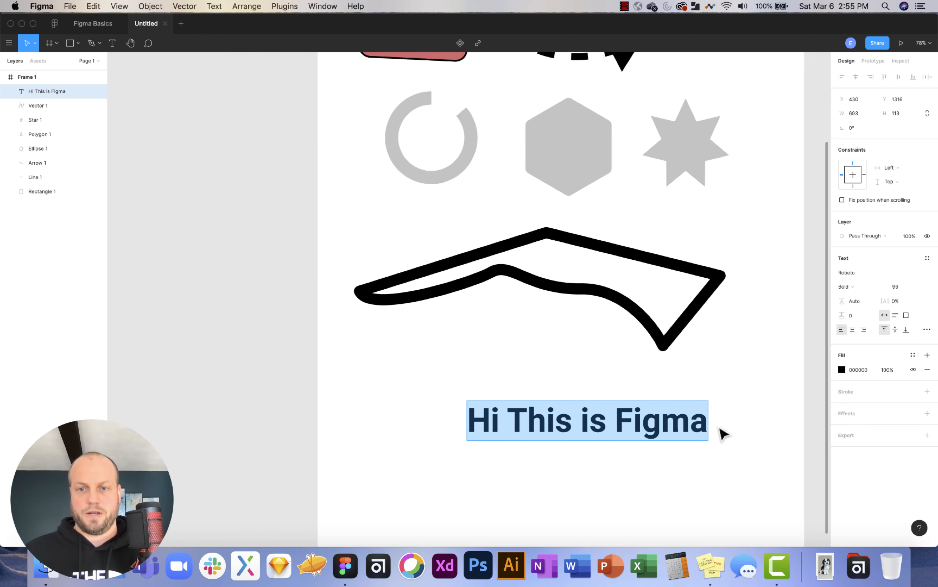
Add the lines 1235, 45234 and 3456 below 'Hi This is Figma'.
click(705, 429)
key(Return)
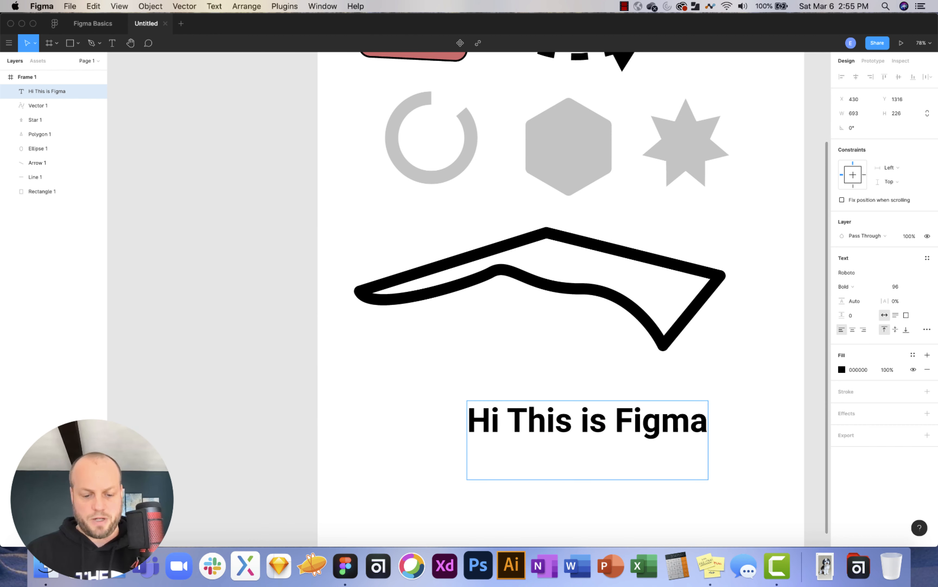
text(1235)
key(Return)
text(45234)
key(Return)
text(3456)
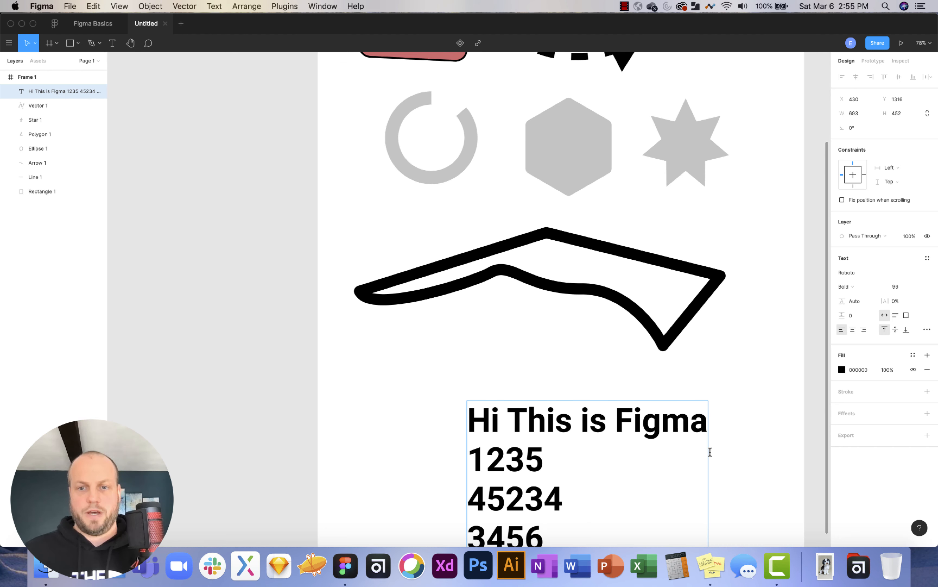
Raise the text box's line height to 135.7%.
key(super+a)
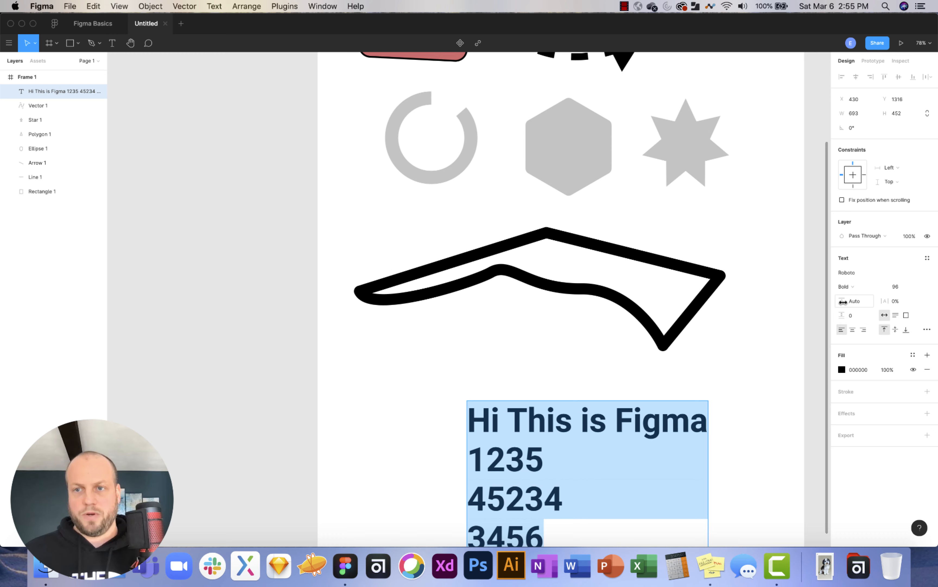
key(Escape)
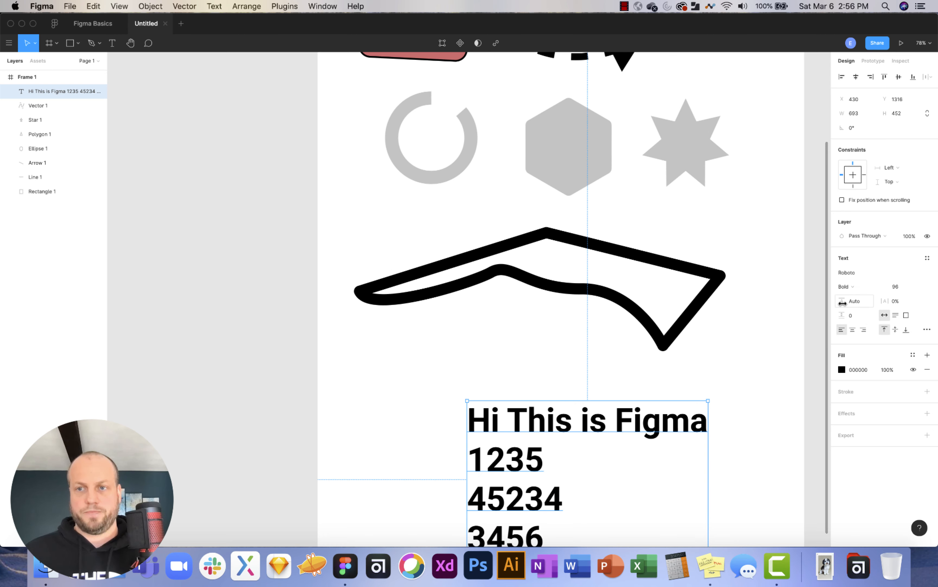
drag(843, 303, 858, 303)
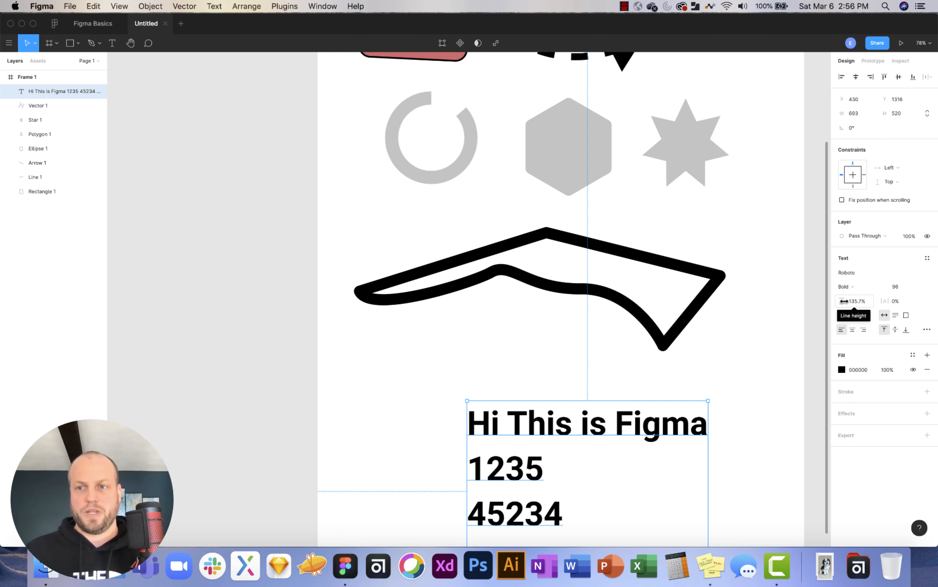
Set letter spacing to 6.5% and move the text block up and left.
drag(885, 301, 892, 300)
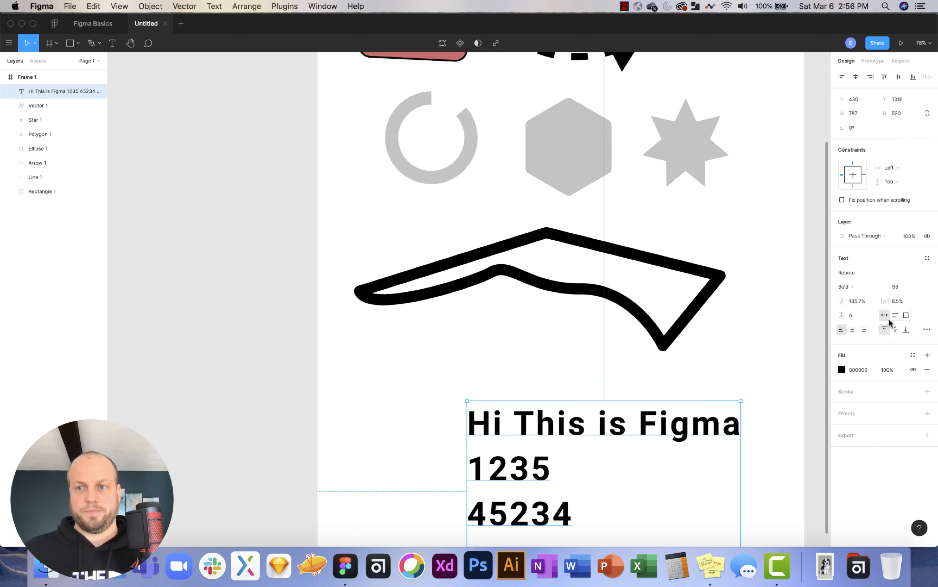
scroll(722, 324, down, 3)
drag(617, 337, 580, 295)
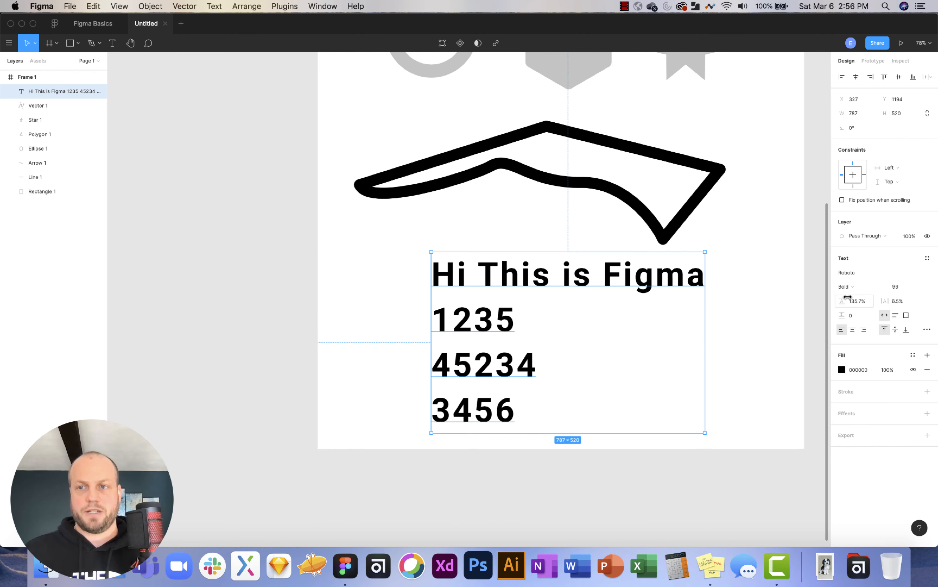
Resize the text box so the title wraps, keeping the lines left-aligned.
click(896, 316)
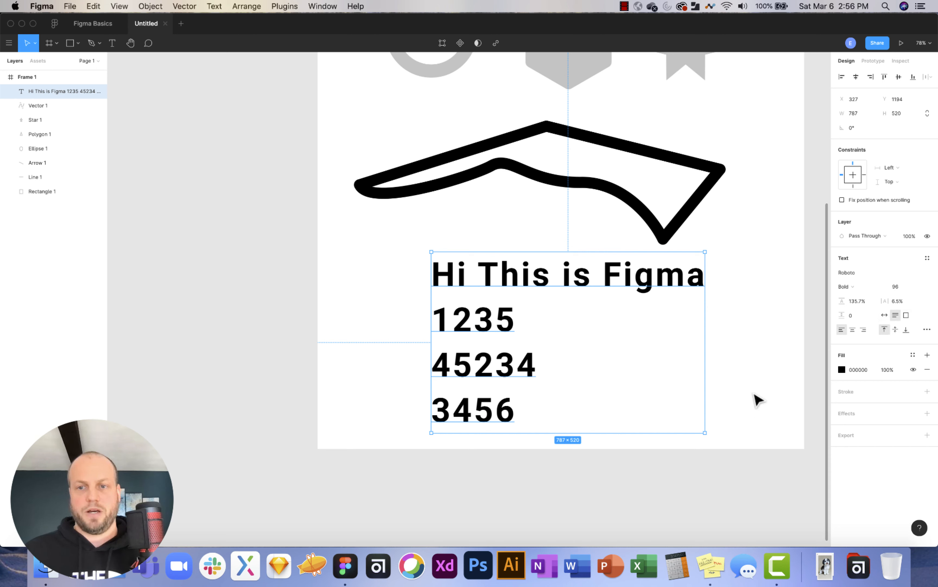
drag(705, 433, 744, 346)
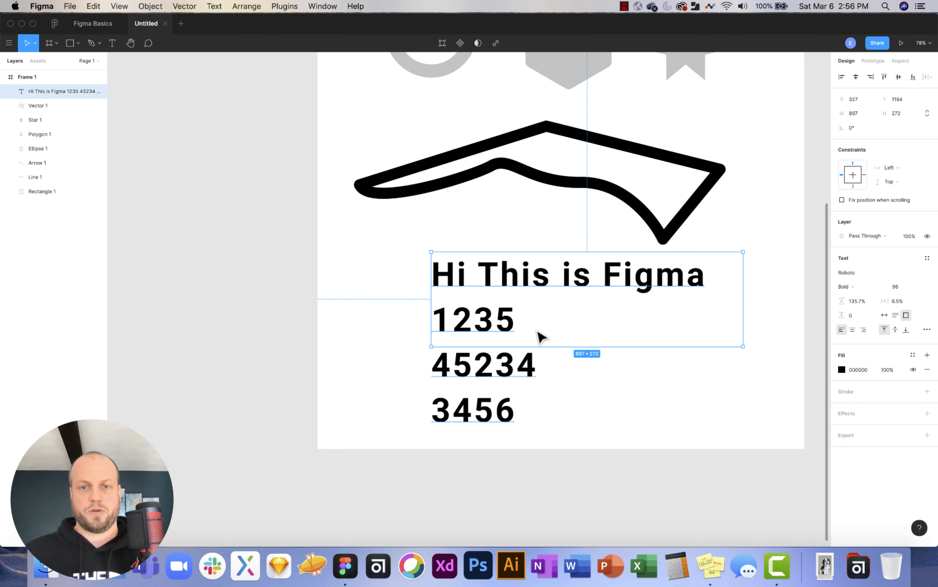
drag(743, 346, 717, 366)
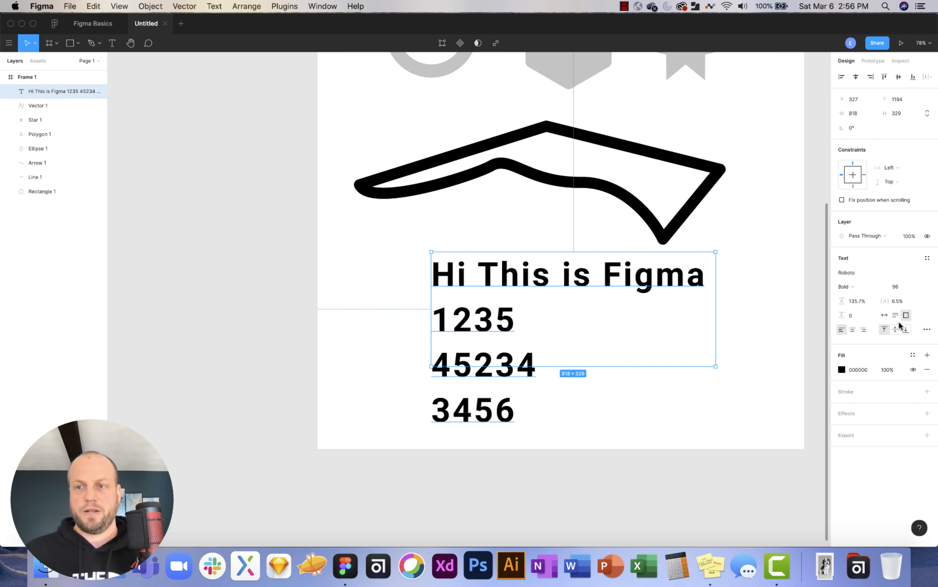
click(885, 317)
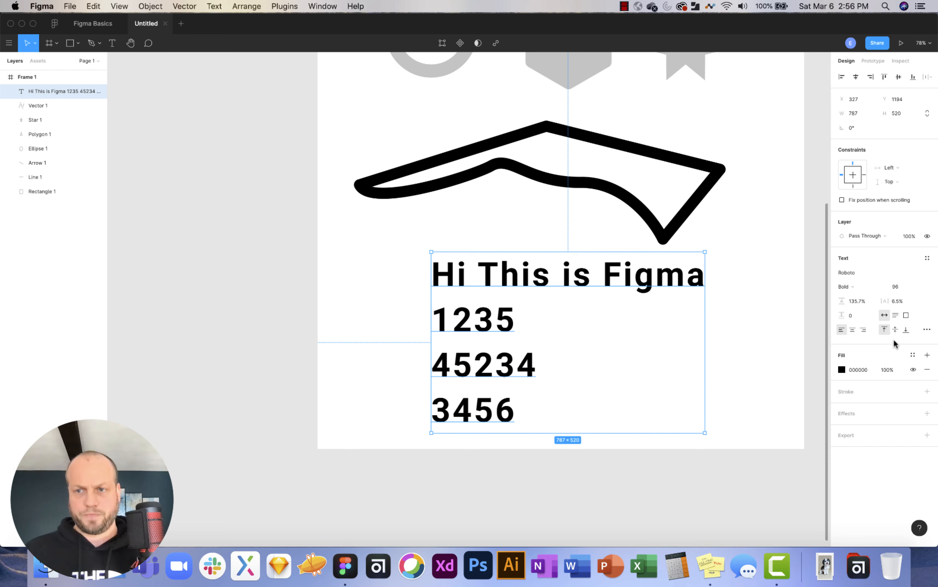
click(853, 330)
click(864, 331)
click(844, 330)
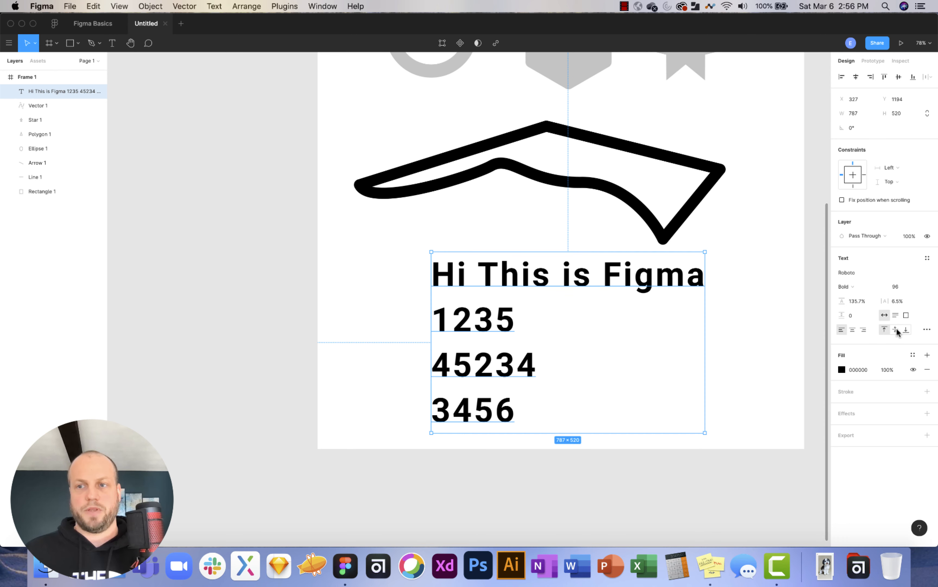
Make Frame 1 1400×2278 and stretch the text box to 787×858, top-aligned.
scroll(636, 295, down, 5)
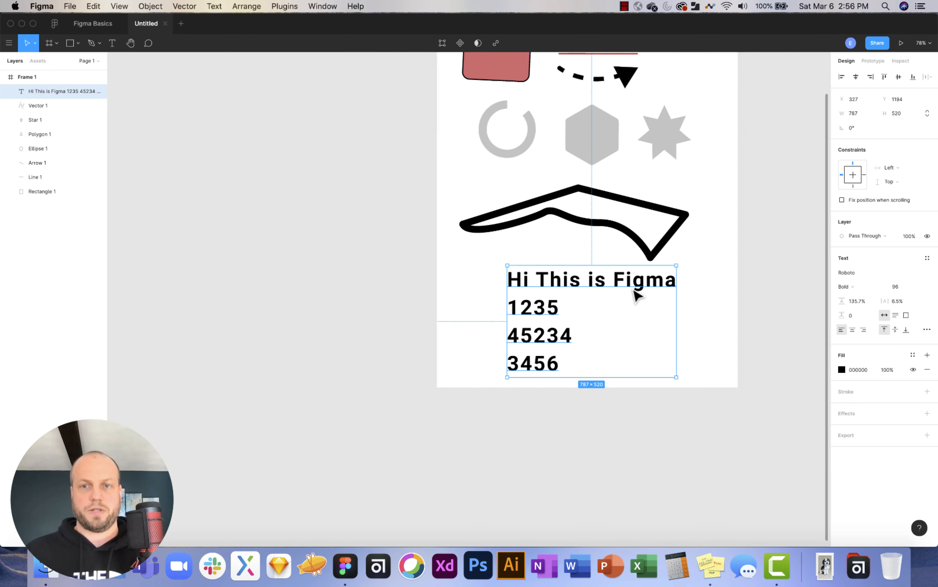
scroll(636, 299, up, 3)
click(461, 90)
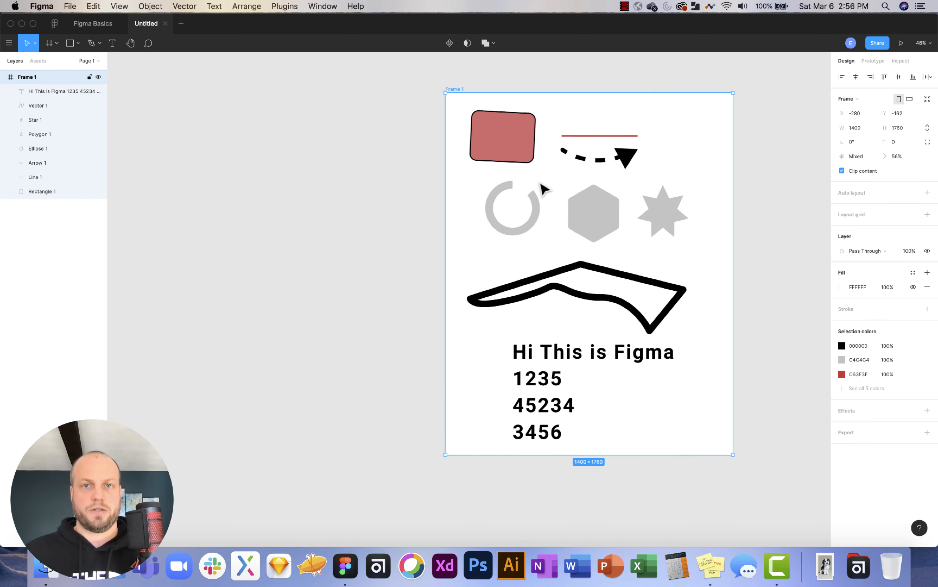
drag(677, 454, 675, 551)
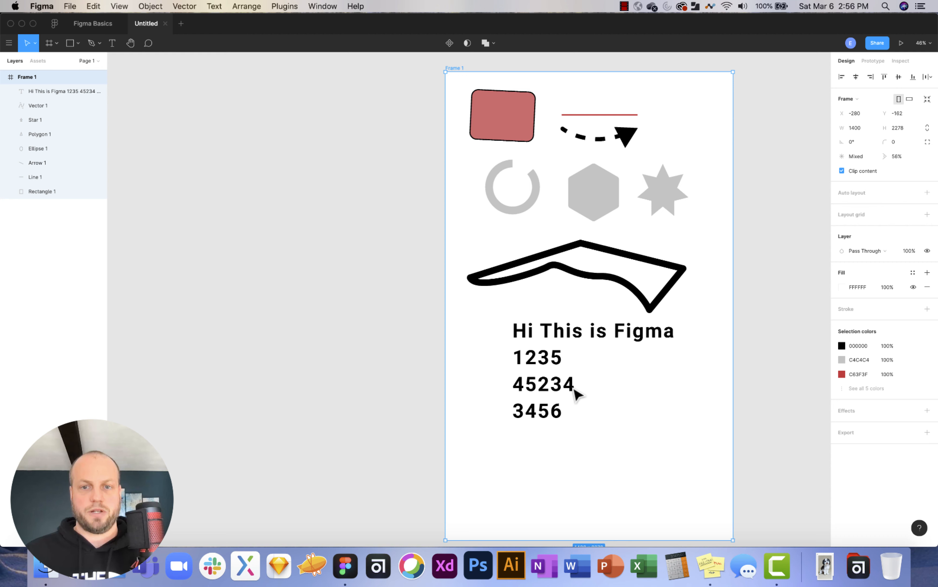
click(578, 405)
drag(601, 423, 601, 492)
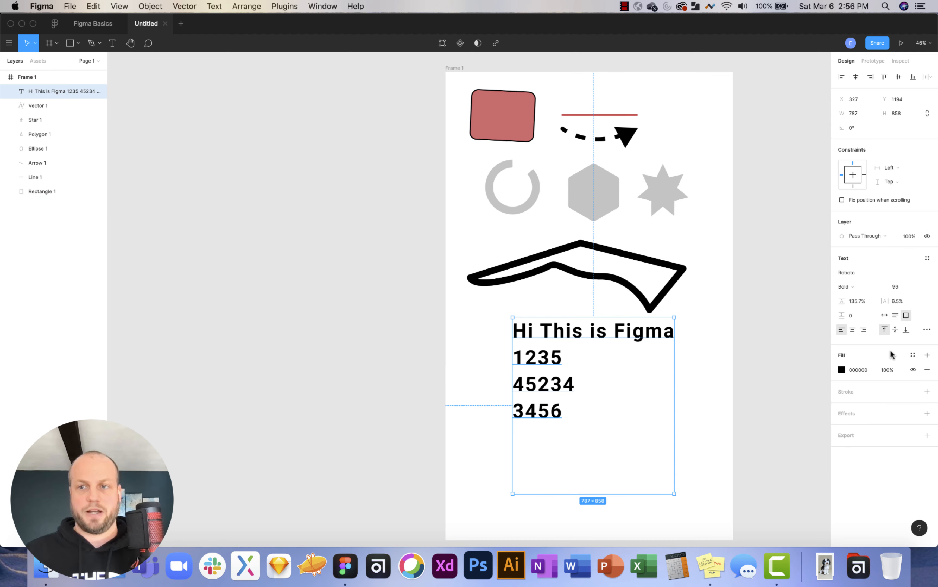
click(896, 329)
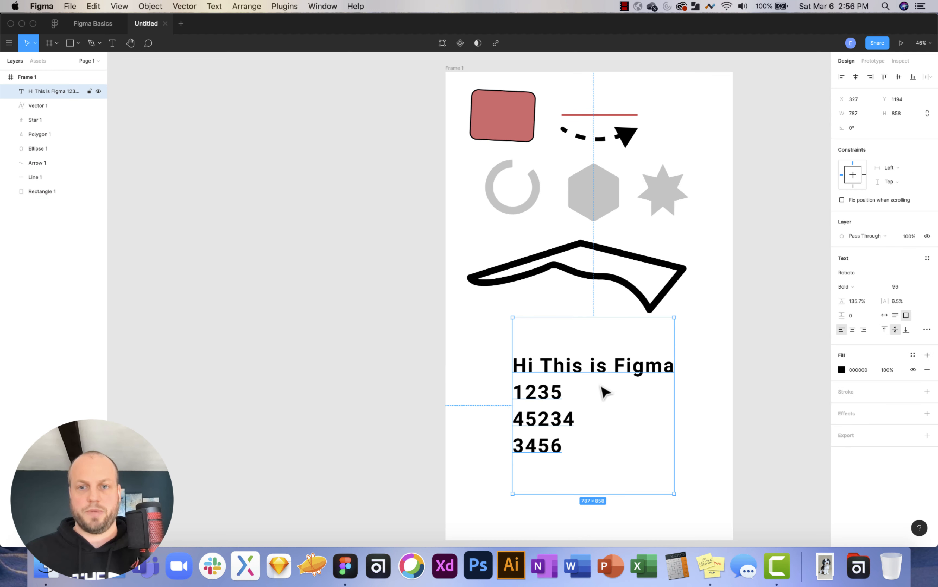
click(906, 331)
click(884, 329)
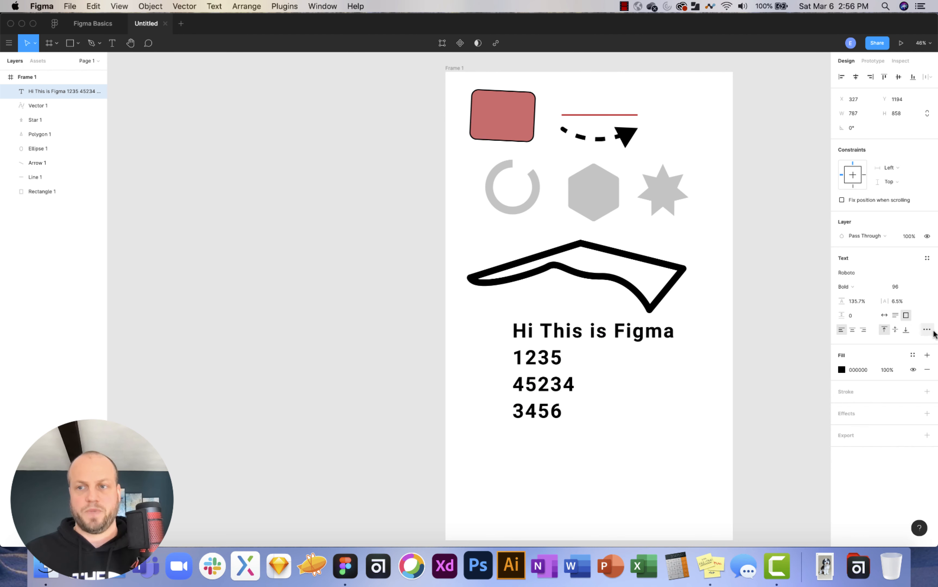
Set the text's letter case to lowercase in Type details, then close the panel.
click(928, 330)
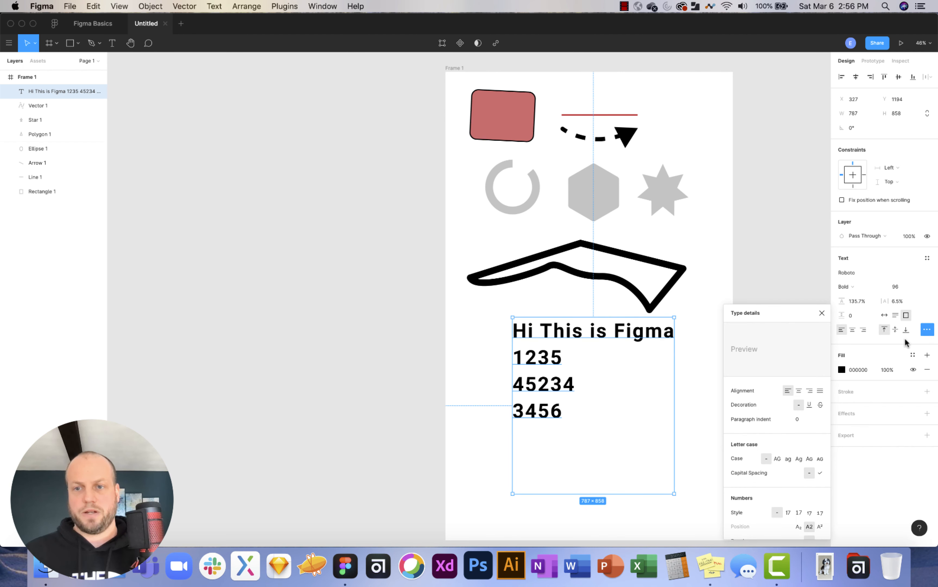
click(815, 403)
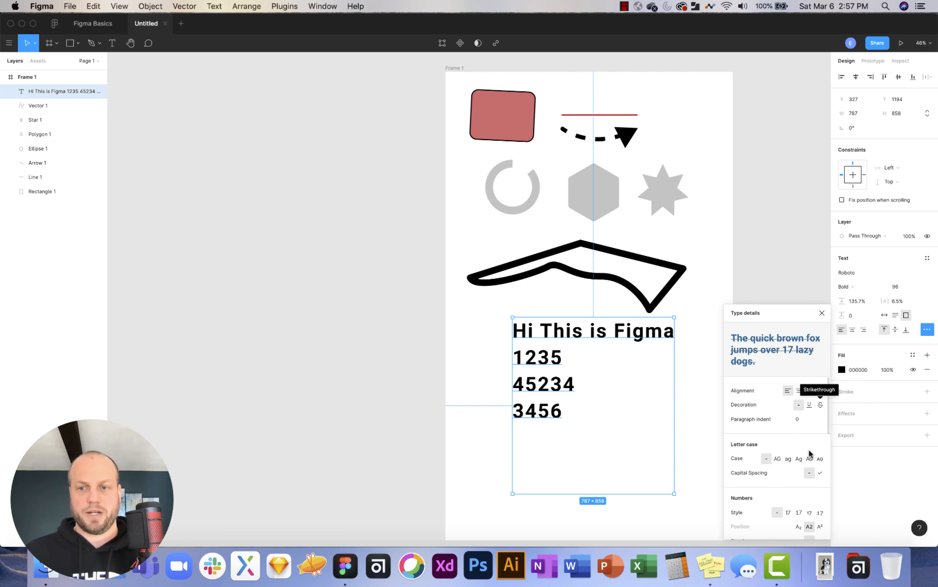
scroll(810, 450, down, 2)
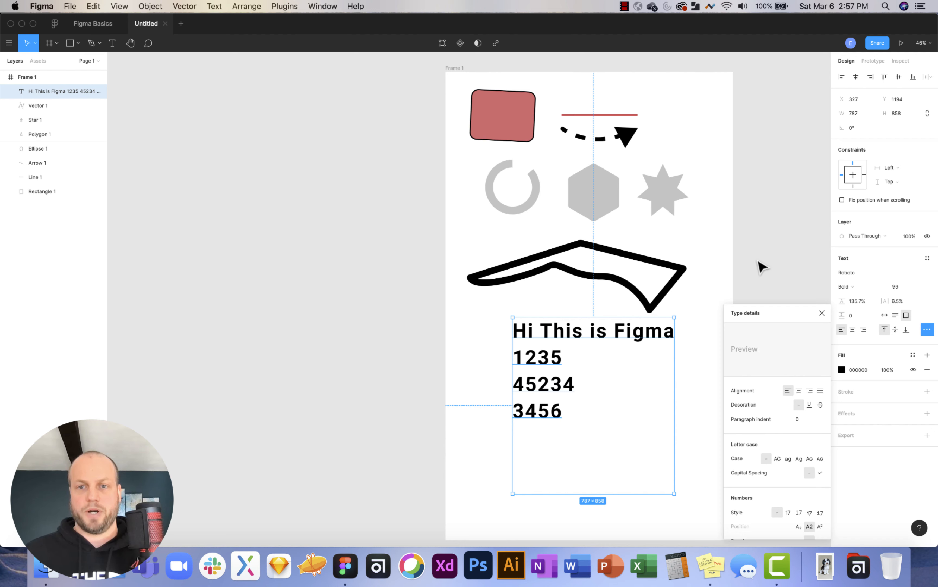
click(778, 459)
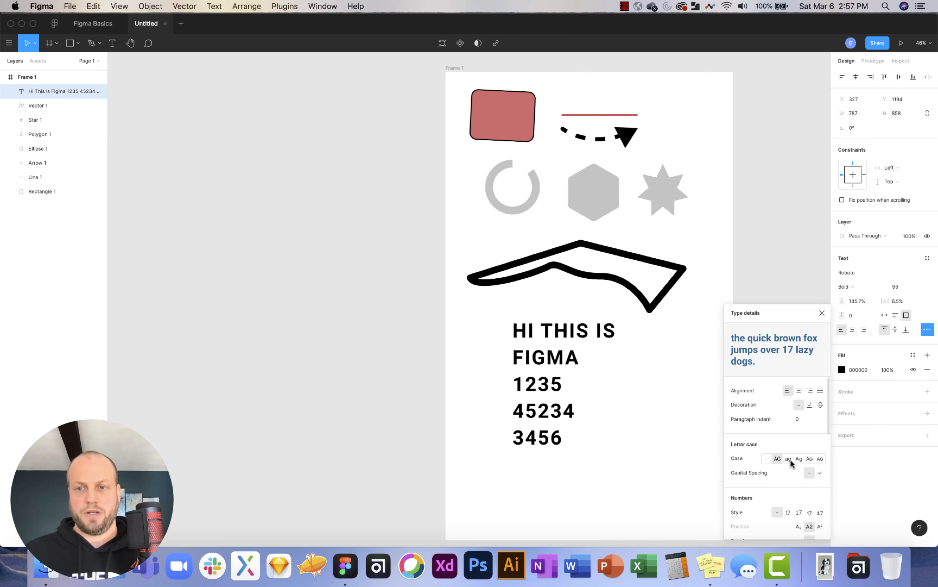
click(789, 459)
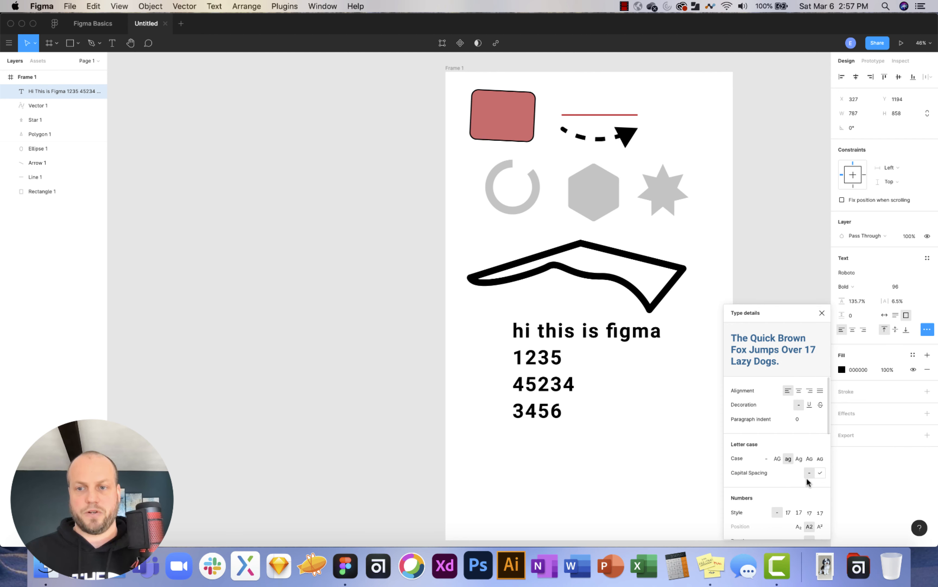
scroll(801, 497, down, 3)
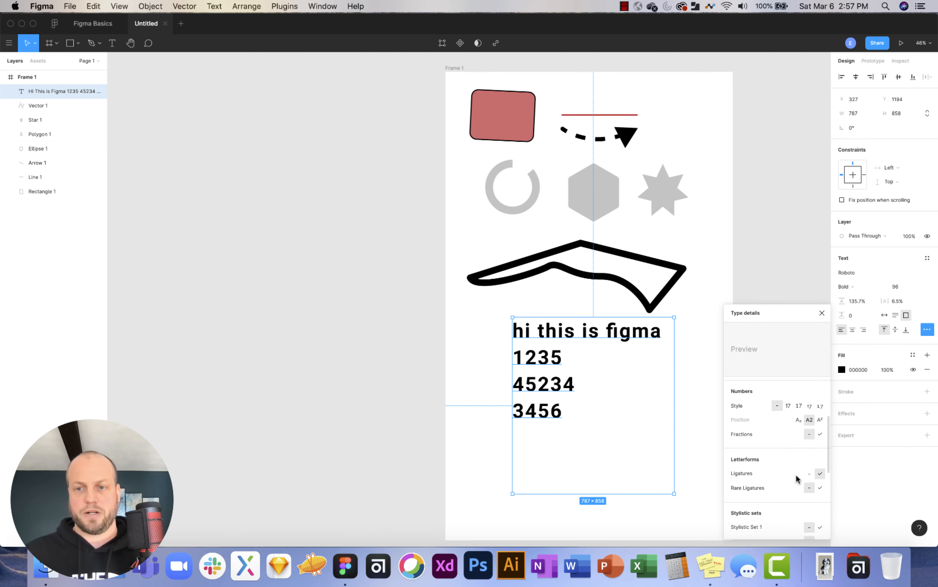
scroll(796, 478, up, 3)
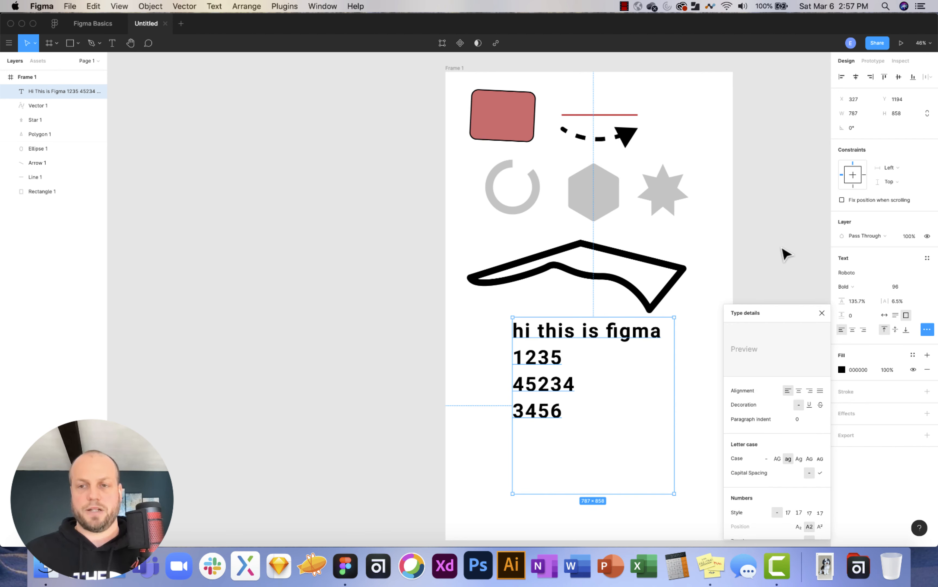
click(824, 313)
Change the text block's fill colour to red (B93131).
click(779, 270)
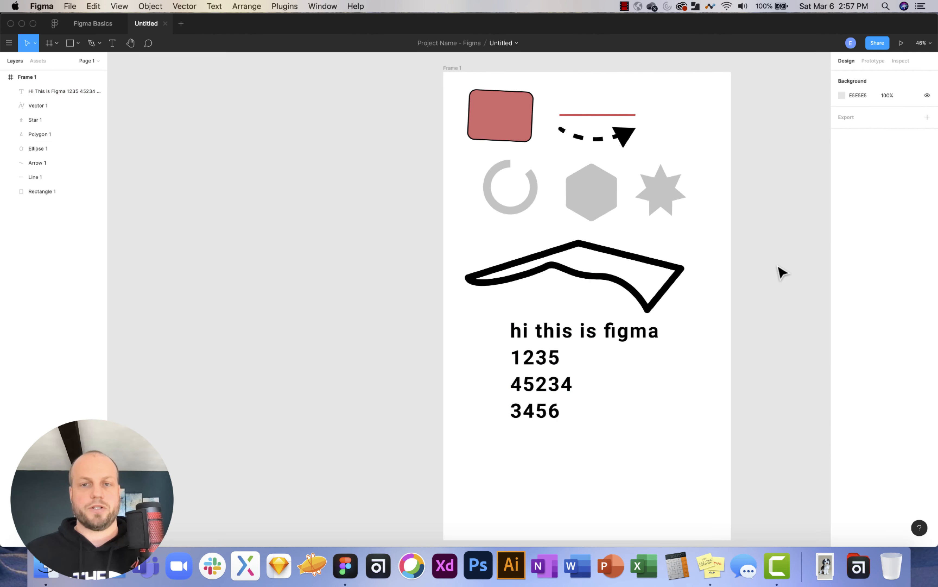
click(569, 341)
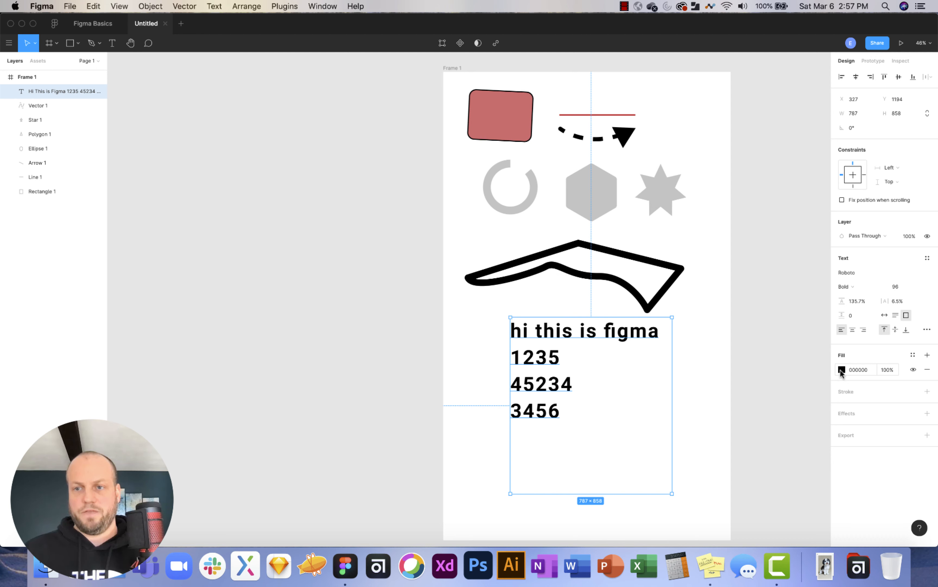
click(842, 370)
click(802, 353)
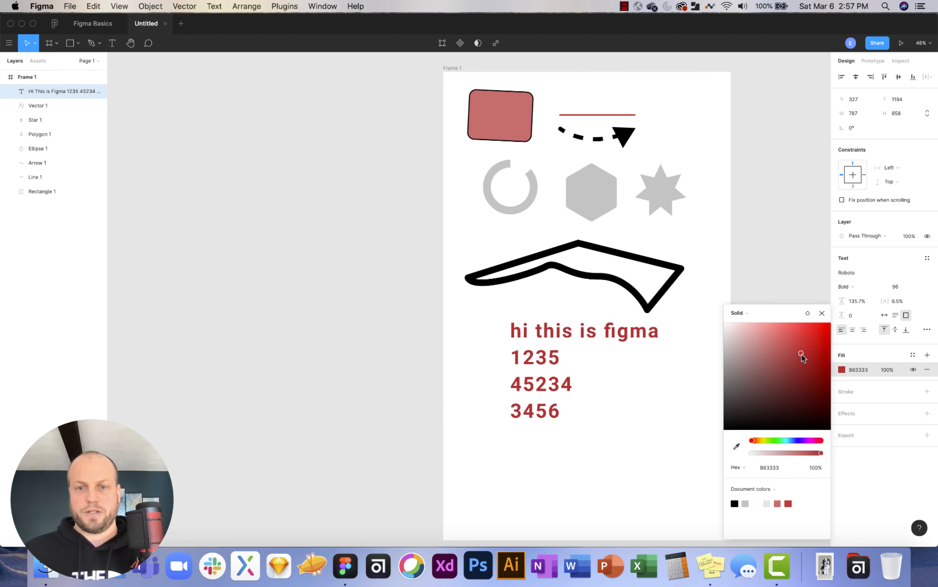
click(810, 291)
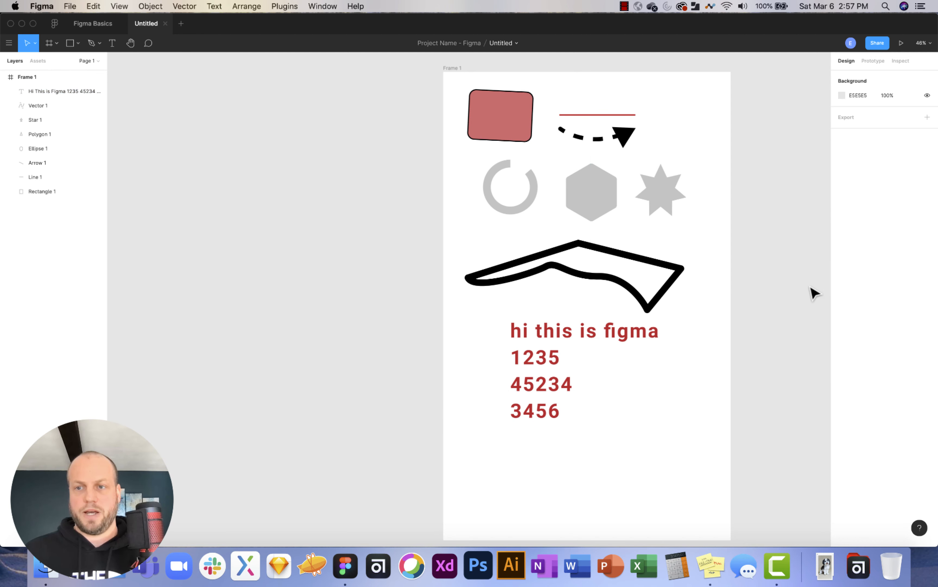
Switch the text box to Auto width, shrinking it to 723×520.
click(654, 334)
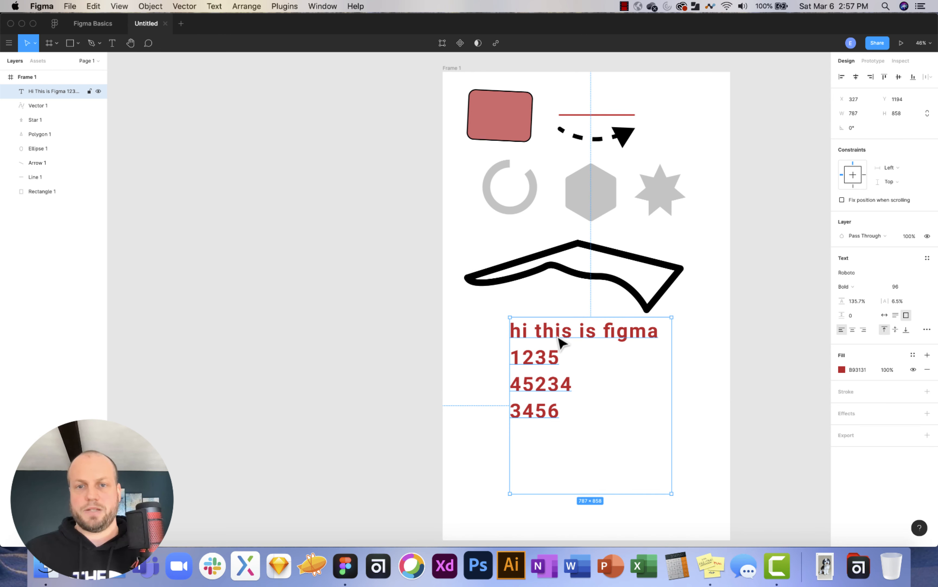
click(885, 316)
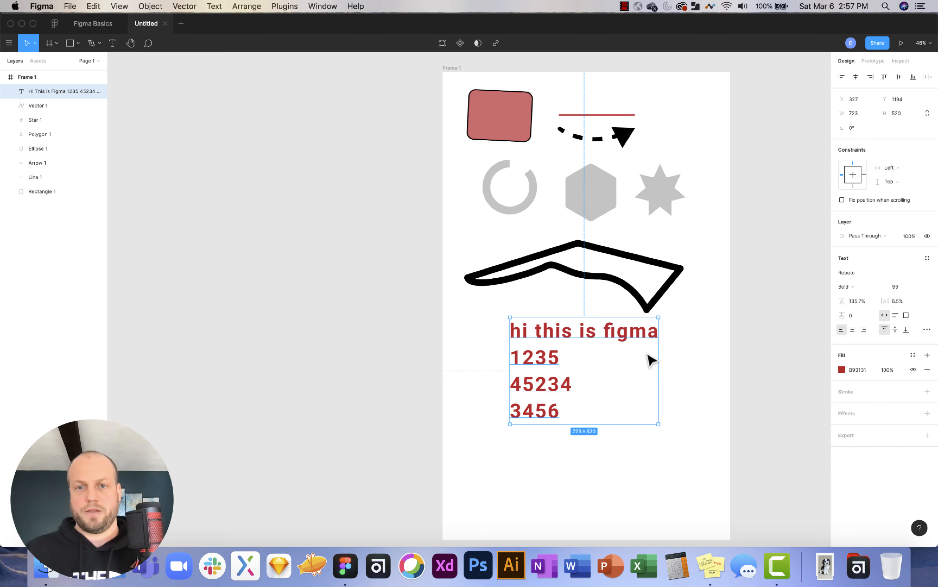
scroll(591, 348, up, 1)
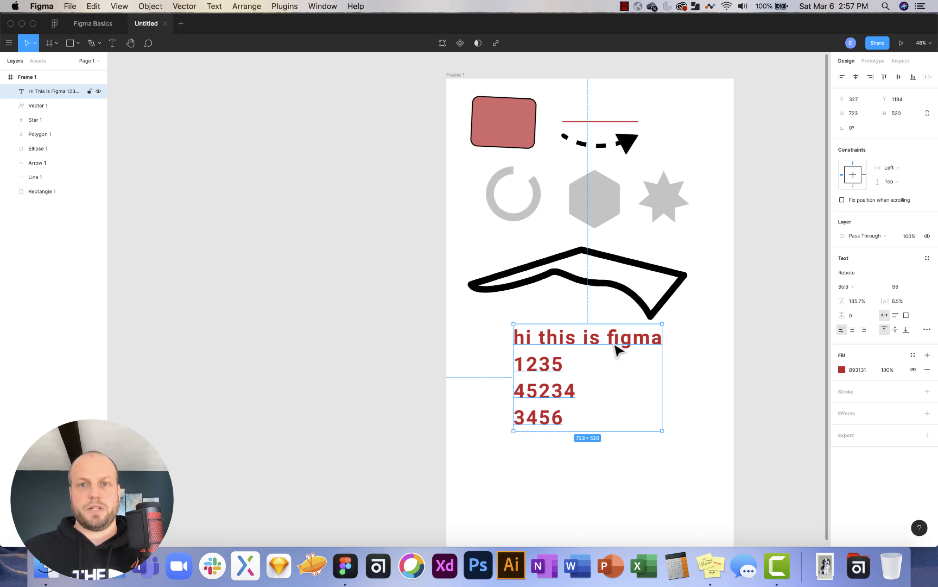
scroll(620, 347, down, 3)
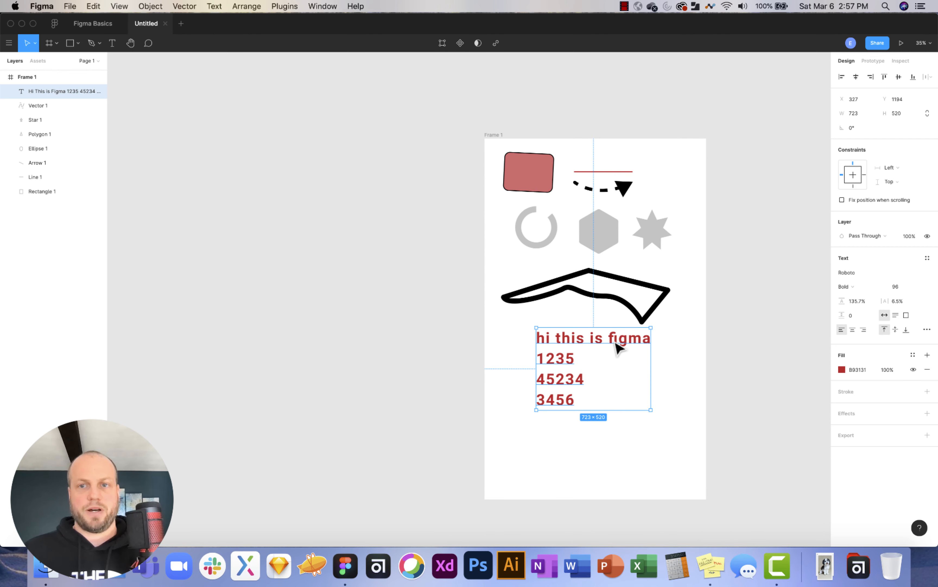
scroll(588, 205, right, 4)
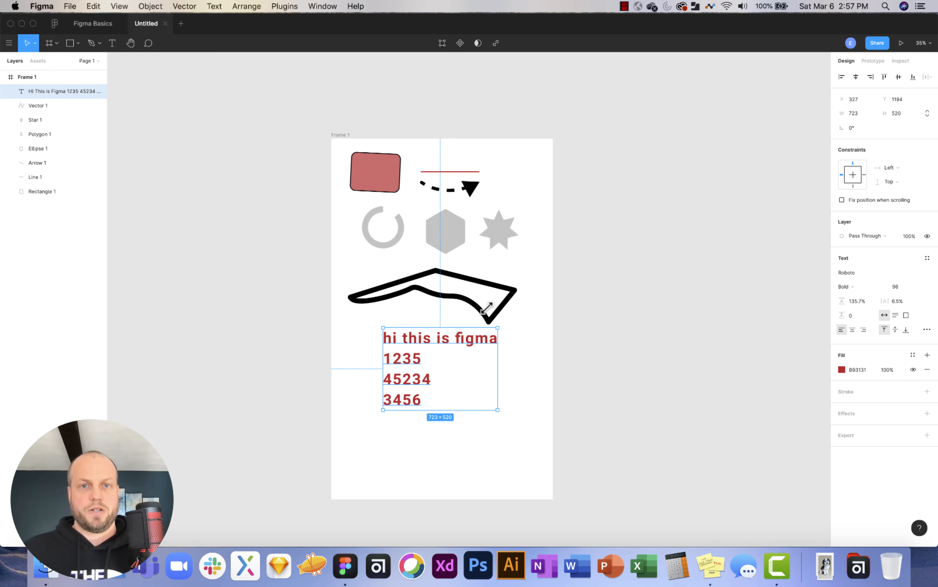
Extend Frame 1 to 2905 tall and draw a grey circle below the red text.
click(344, 137)
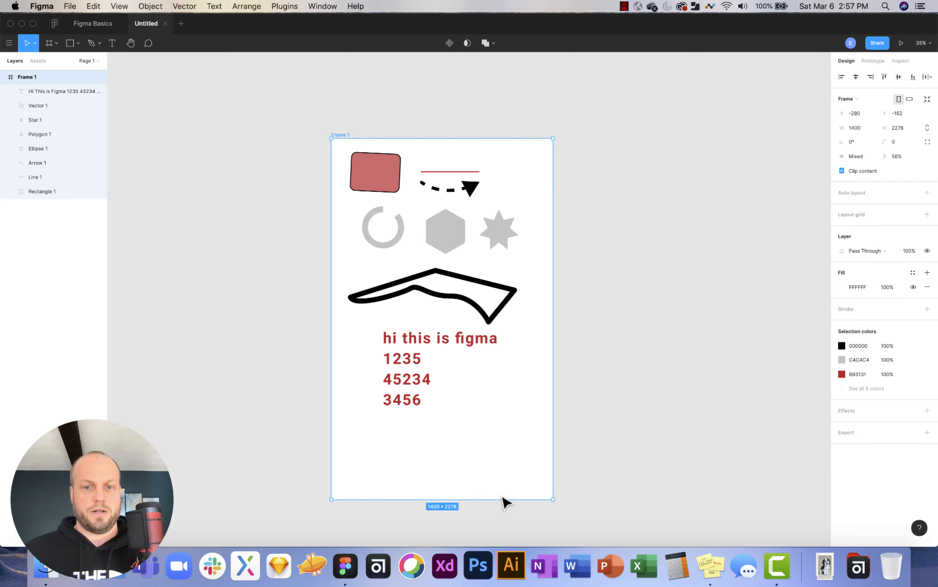
drag(489, 500, 490, 499)
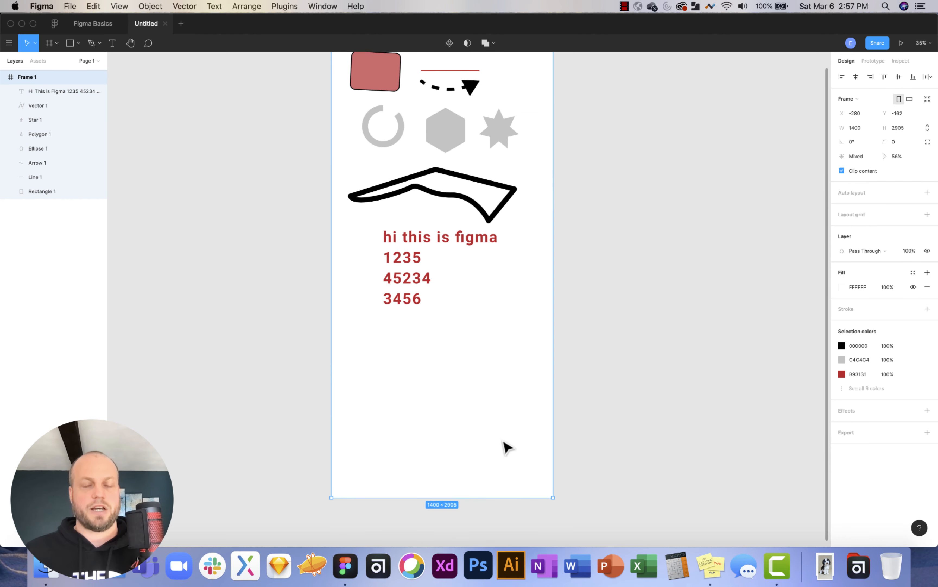
click(78, 43)
click(71, 96)
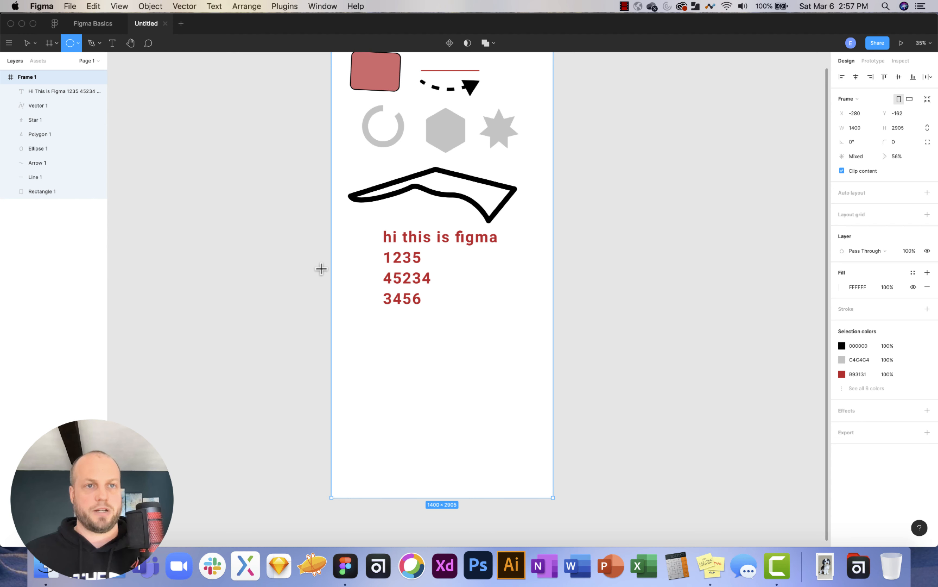
drag(384, 334, 472, 404)
click(635, 386)
click(440, 360)
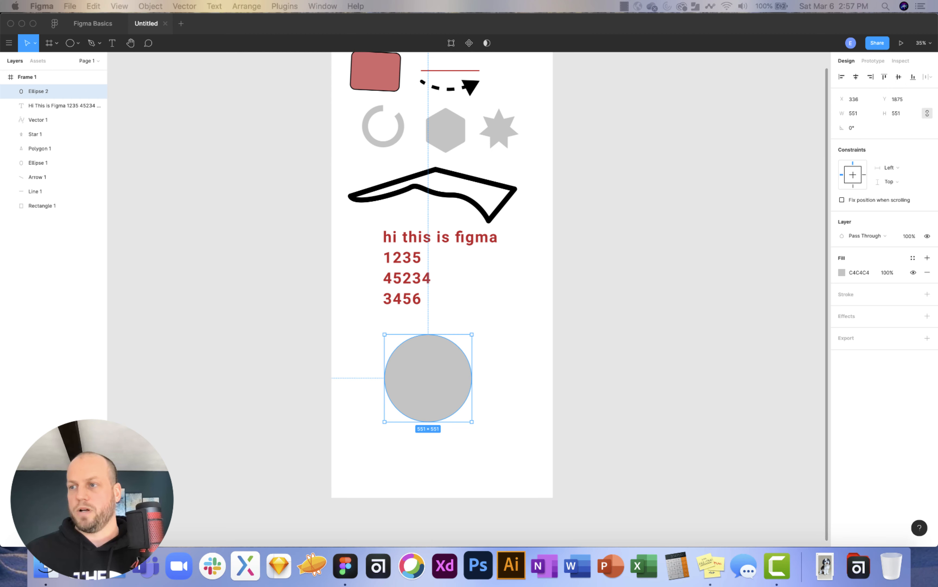
Place the Lacey 1 dog photo over the circle and select both layers.
drag(880, 356, 409, 370)
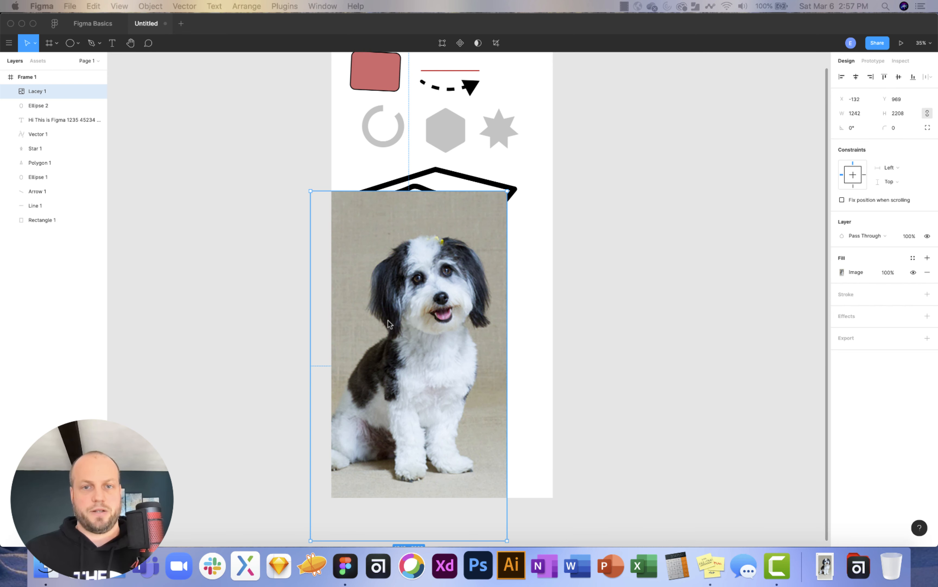
drag(415, 340, 446, 363)
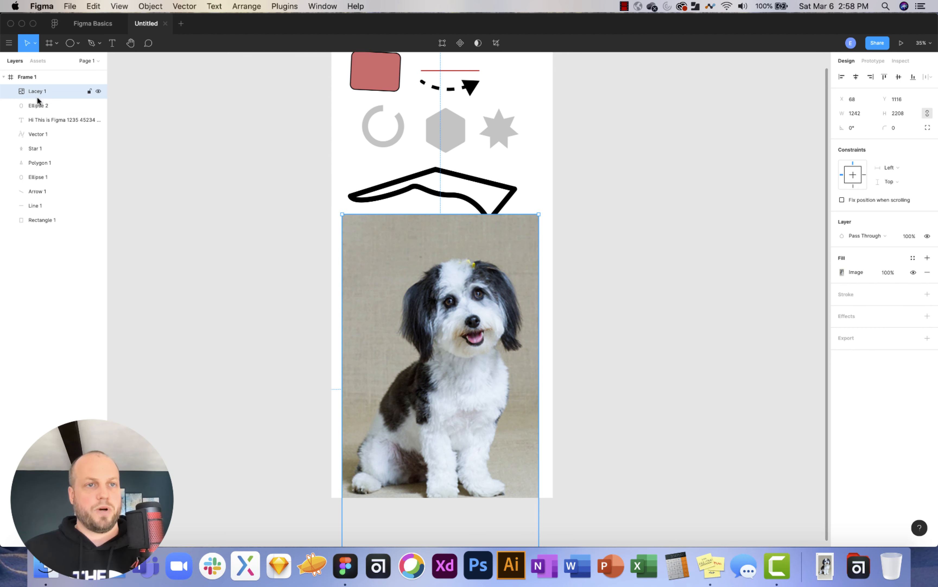
drag(394, 306, 445, 334)
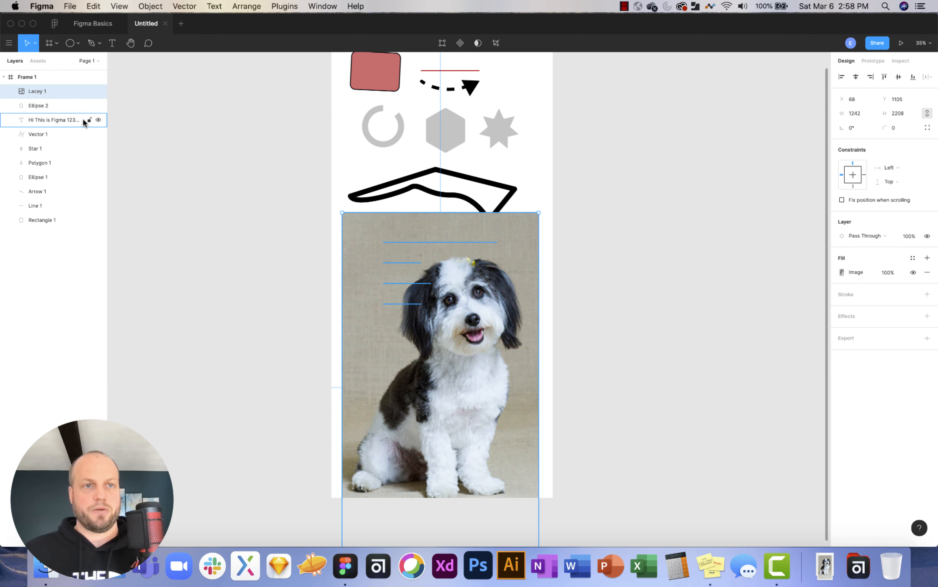
shift+click(35, 104)
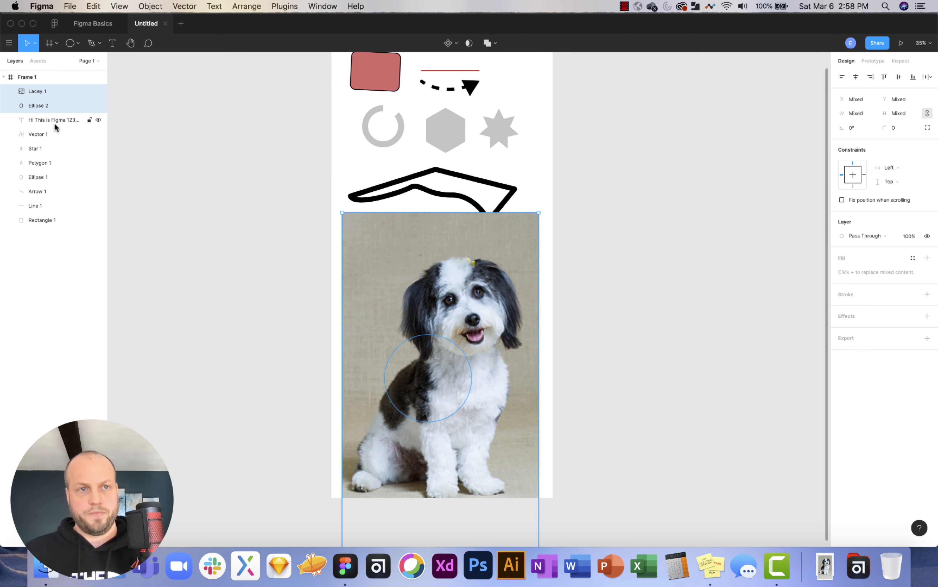
Group Lacey 1 with Ellipse 2 and use the circle as a mask.
key(super+g)
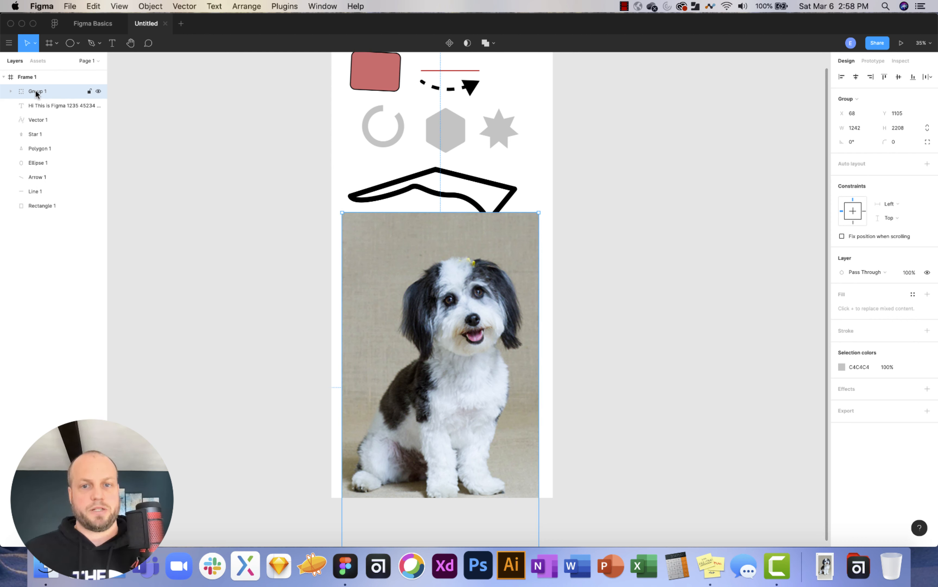
click(10, 92)
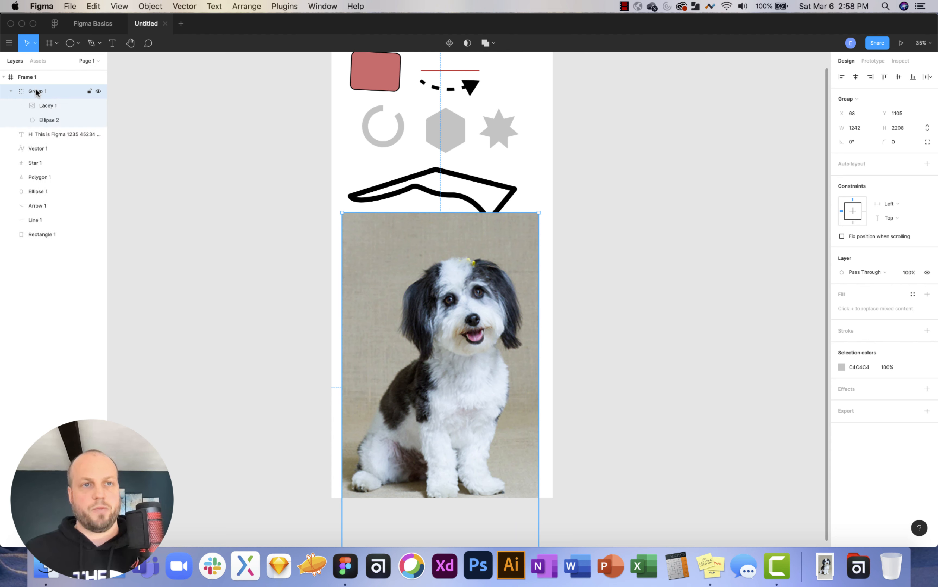
click(41, 121)
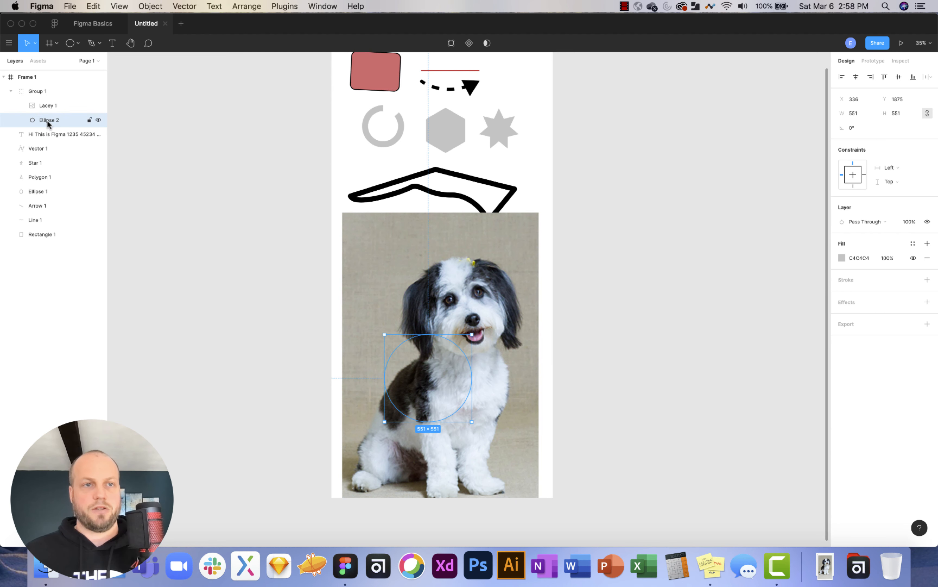
right_click(48, 122)
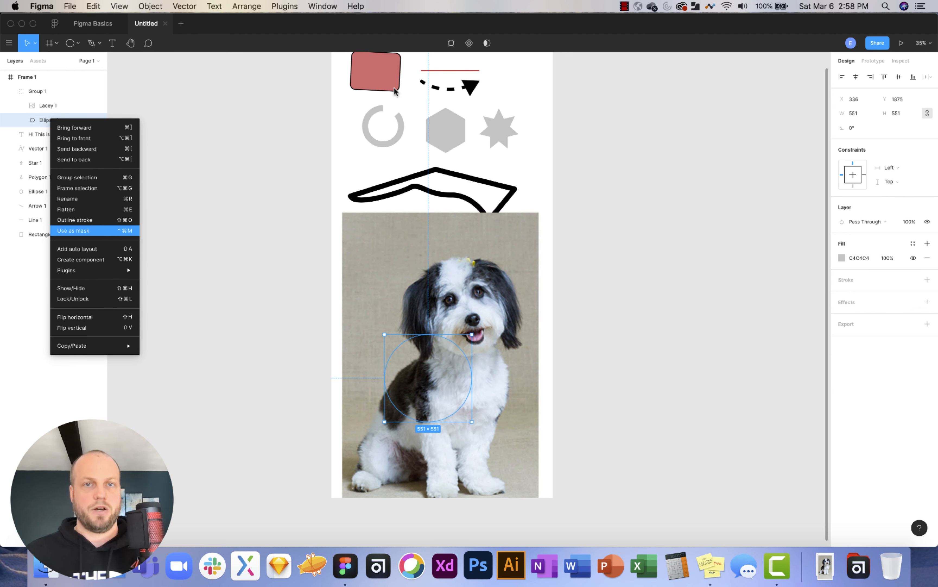
click(522, 32)
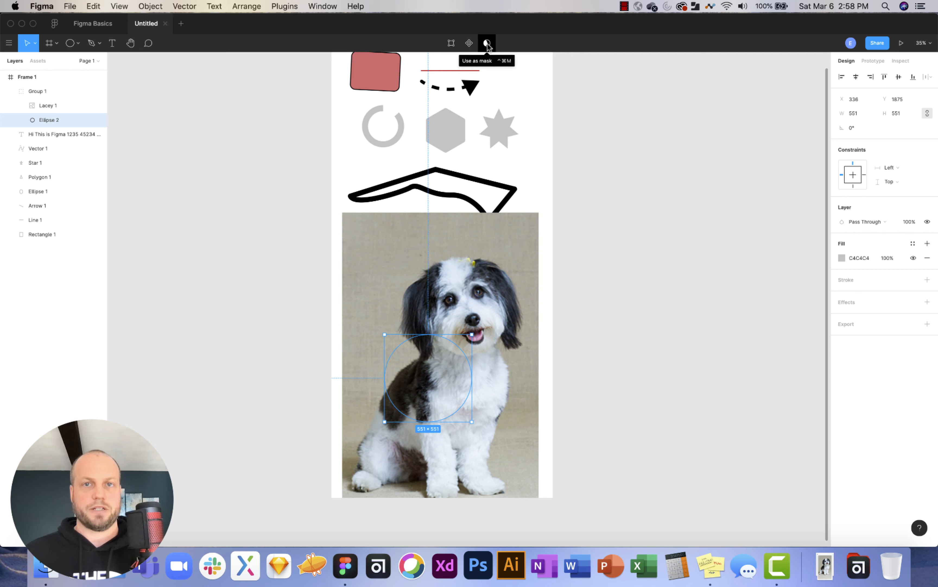
click(487, 44)
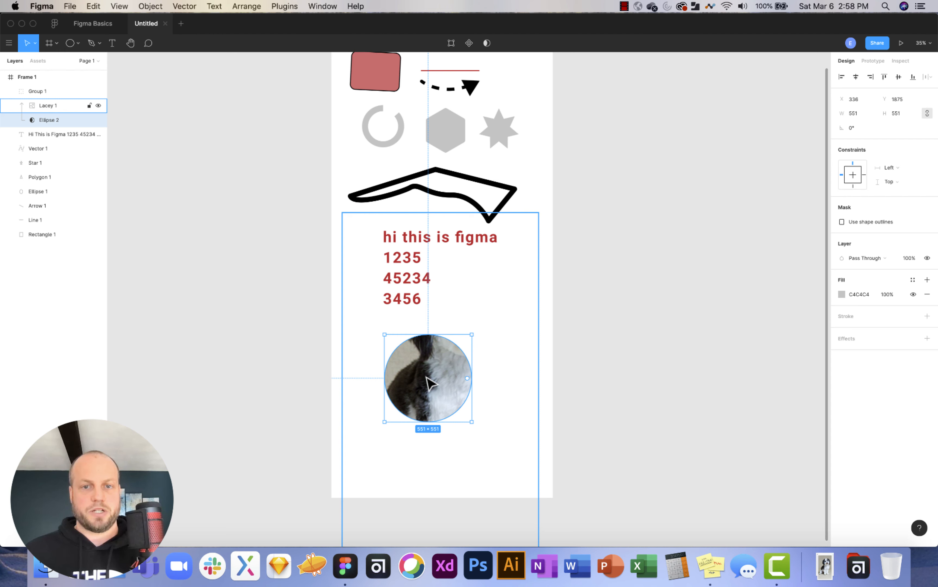
Shrink and reposition the dog photo inside the circle mask to show its face.
click(447, 367)
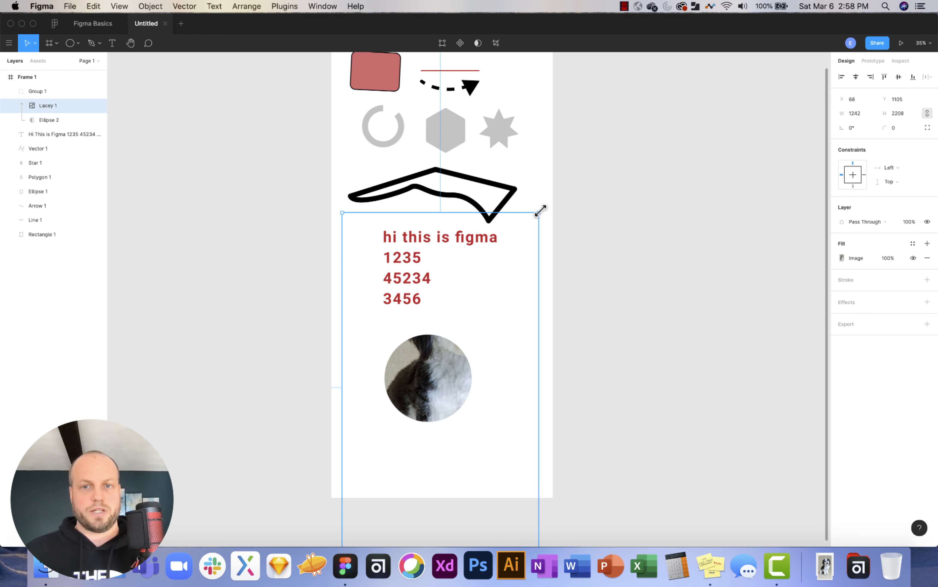
drag(540, 212, 473, 358)
scroll(480, 365, down, 3)
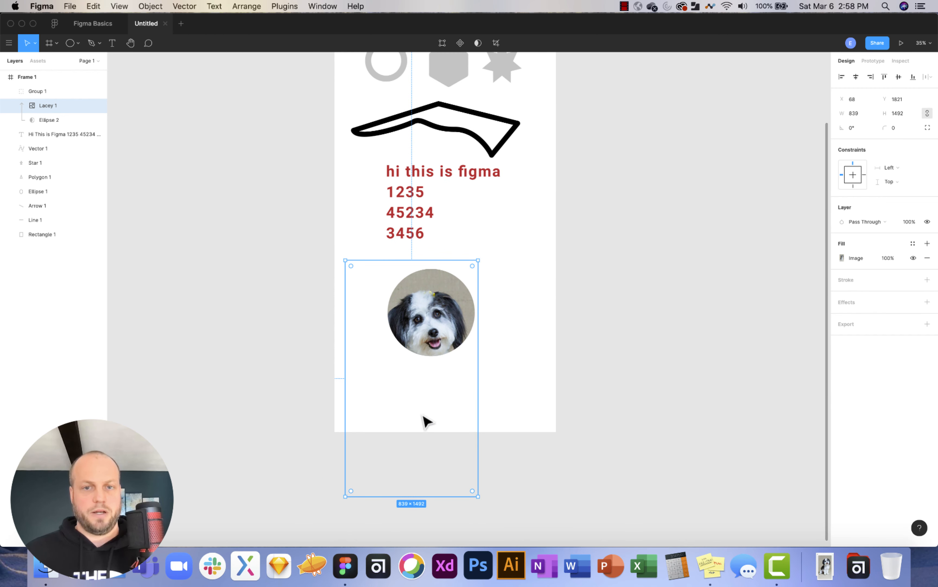
drag(342, 496, 365, 461)
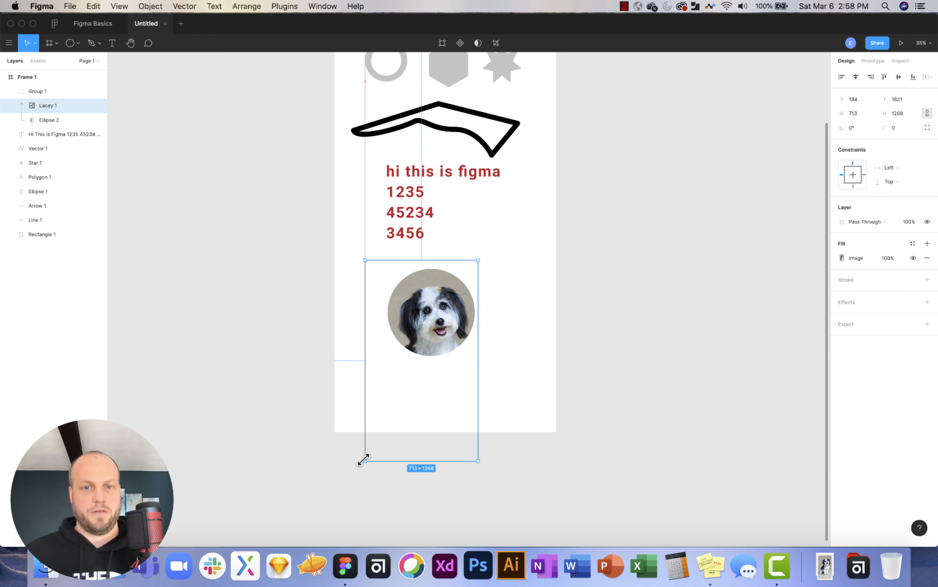
drag(441, 316, 439, 312)
click(523, 295)
scroll(439, 312, right, 1)
click(549, 307)
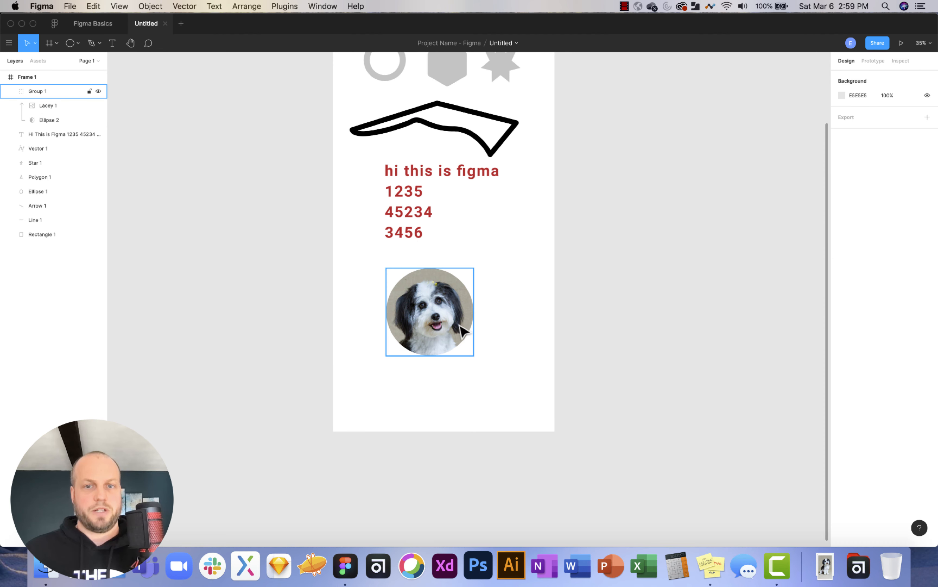
Cut a wedge from the circle mask with a −94.74% arc sweep.
scroll(496, 298, up, 5)
scroll(505, 328, up, 2)
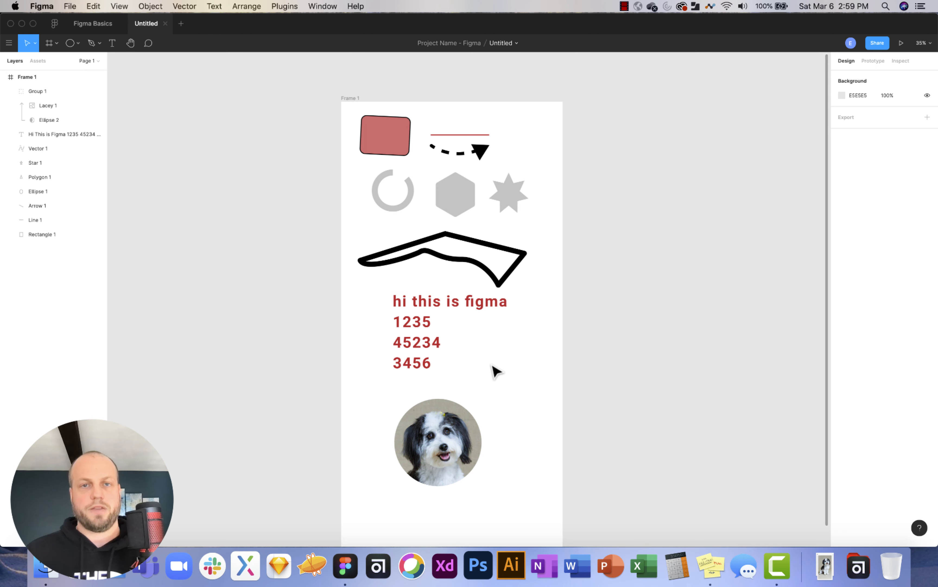
scroll(496, 371, right, 2)
scroll(496, 371, right, 1)
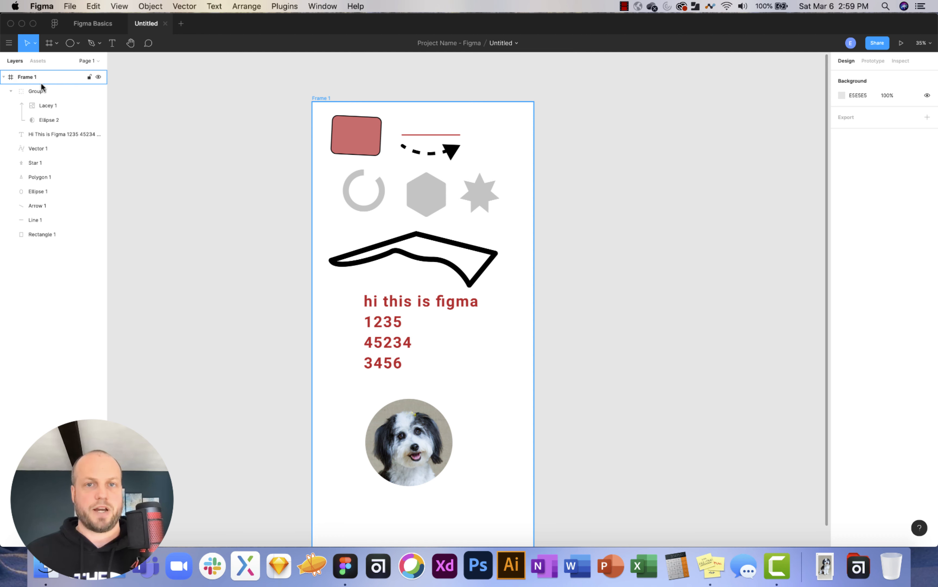
scroll(465, 172, up, 1)
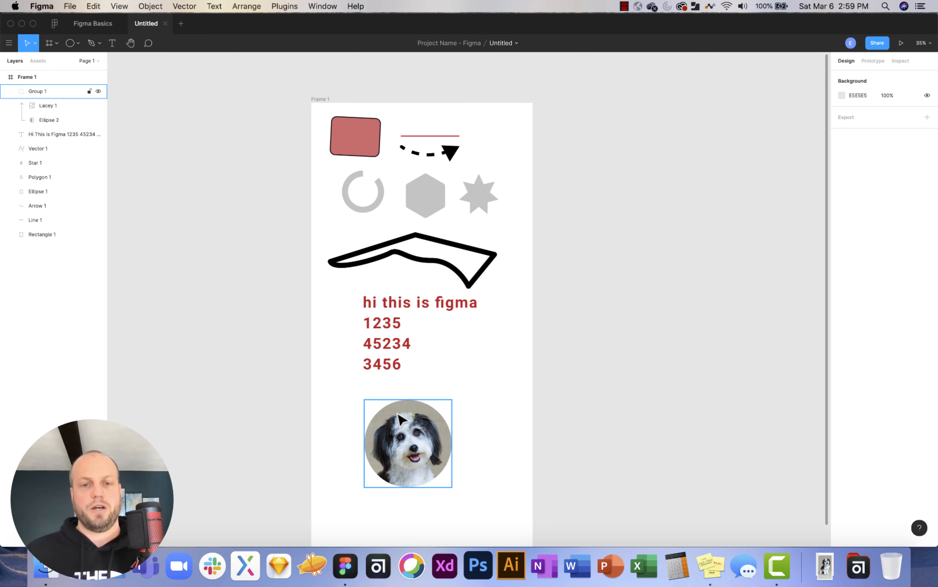
click(439, 430)
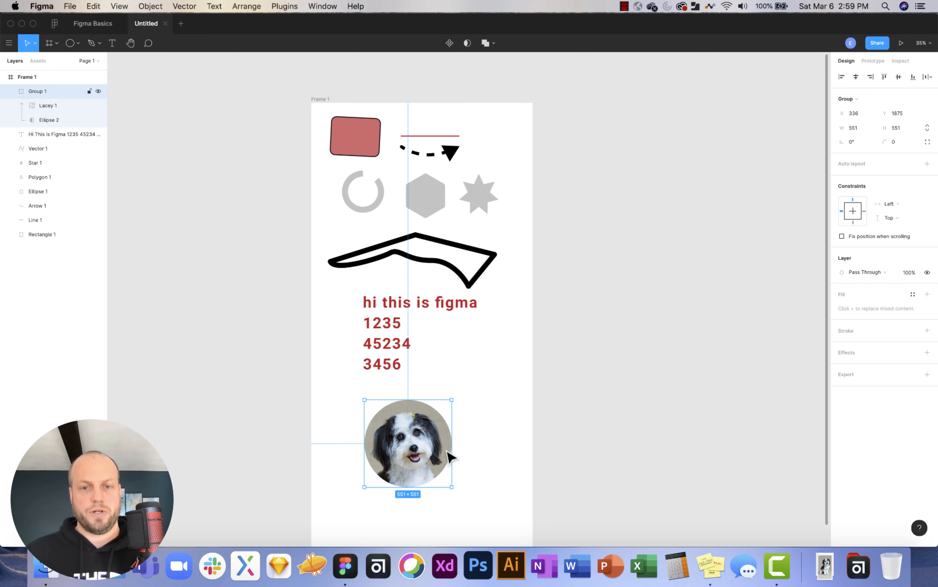
click(46, 121)
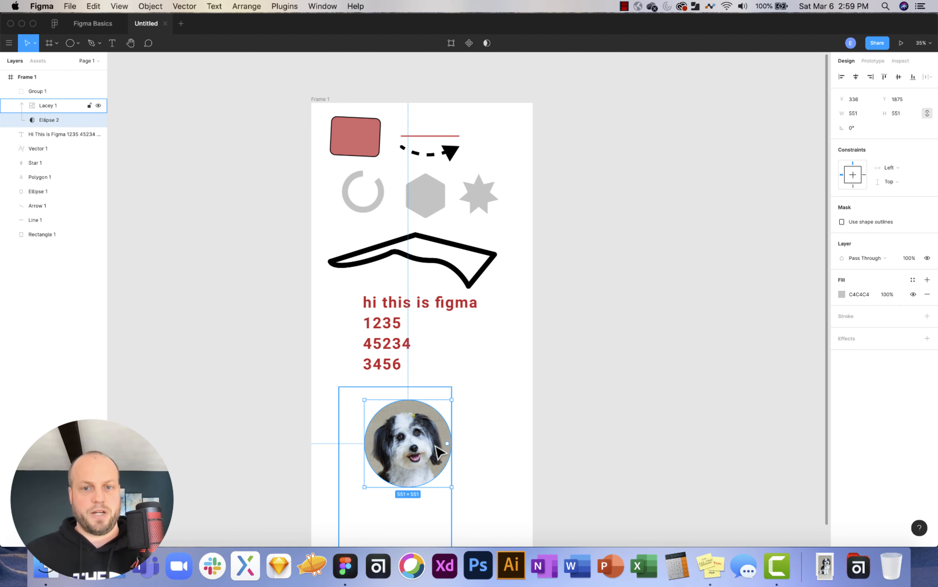
drag(449, 447, 451, 467)
click(499, 455)
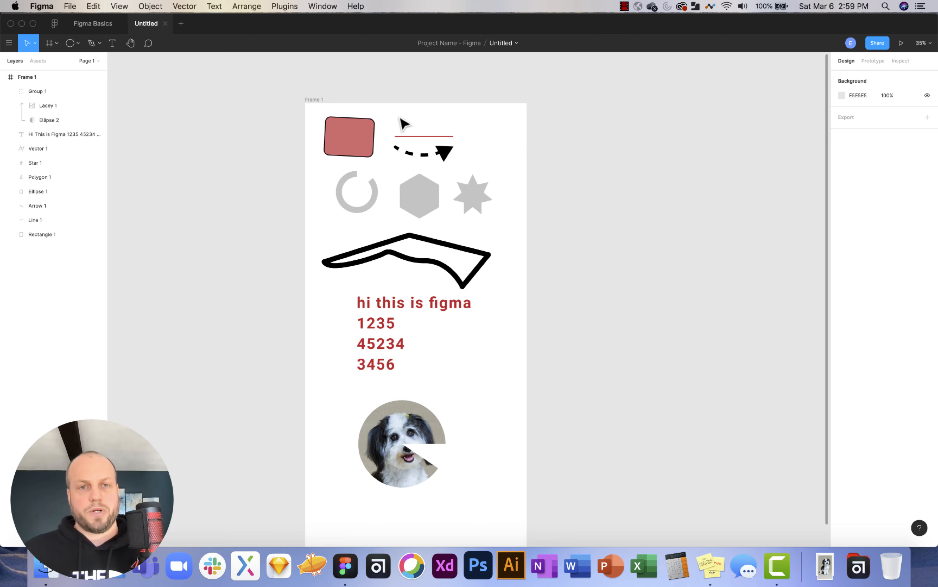
scroll(618, 182, right, 5)
Draw a new frame, Frame 2, beside Frame 1.
scroll(618, 182, right, 5)
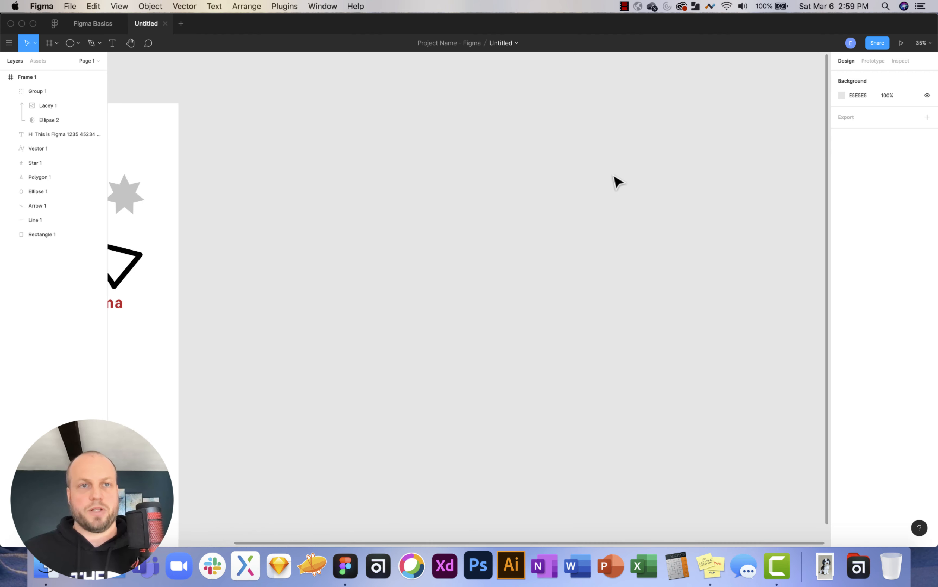
click(55, 43)
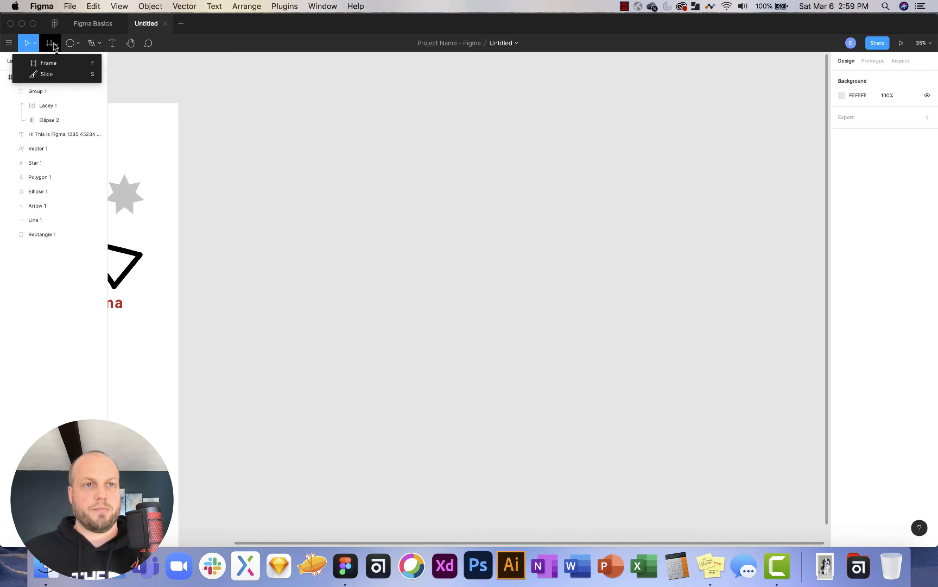
click(49, 62)
drag(270, 104, 435, 266)
drag(476, 298, 561, 385)
scroll(345, 131, up, 3)
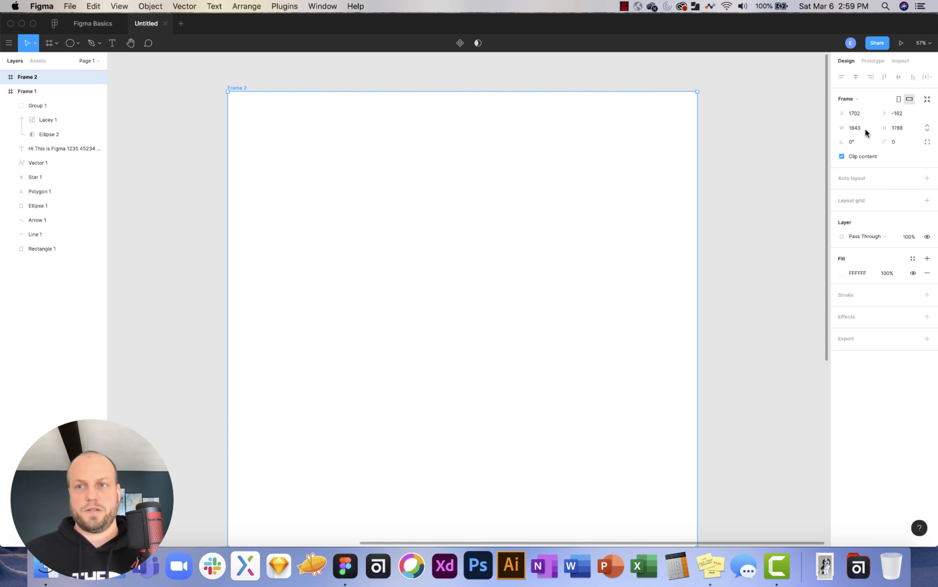
Set Frame 2's size to 1400 wide by 900 high.
double_click(855, 128)
text(14)
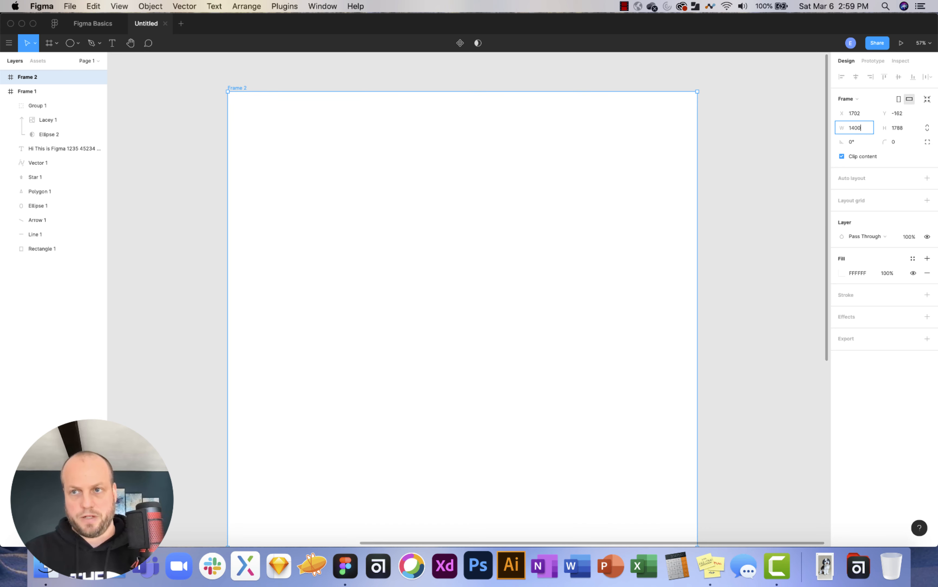
key(Return)
click(902, 127)
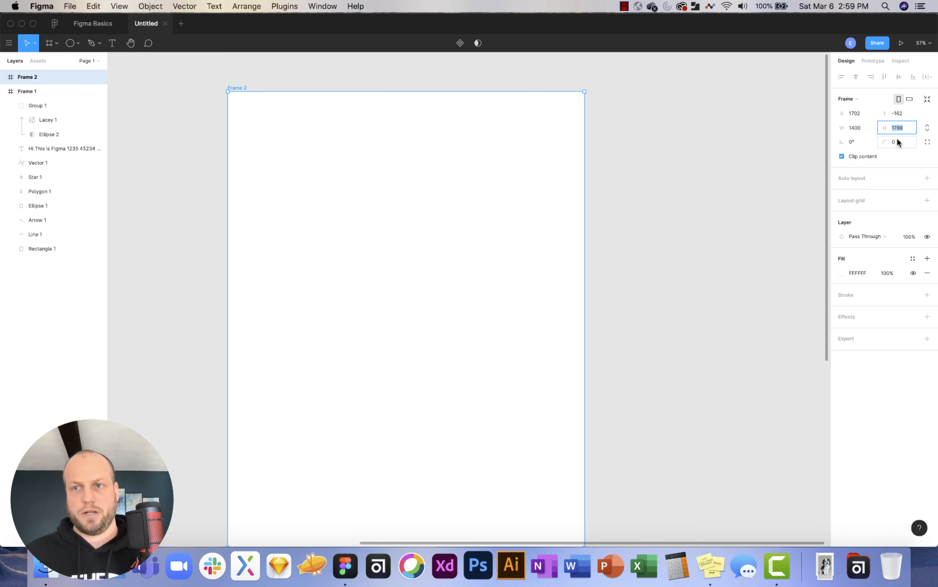
text(900)
key(Return)
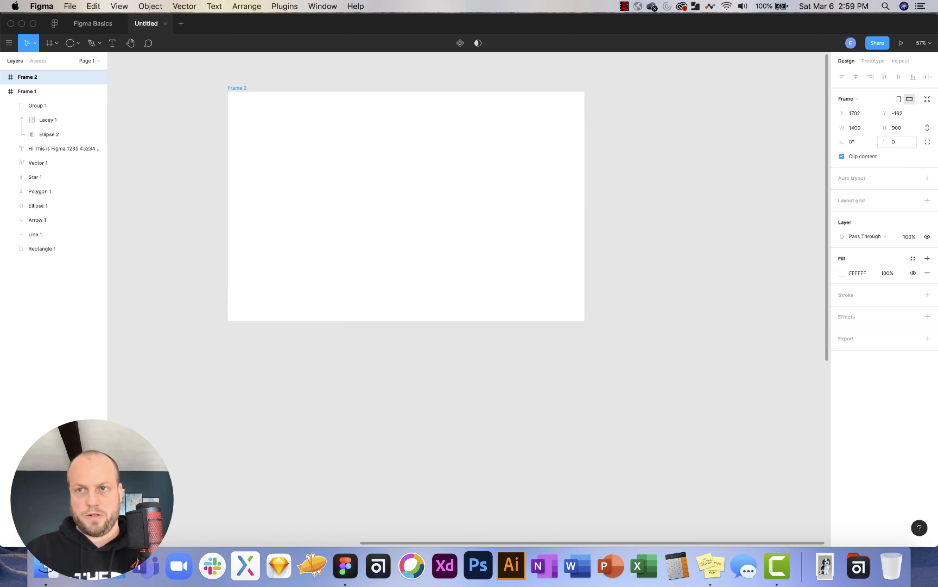
click(664, 171)
scroll(298, 152, up, 5)
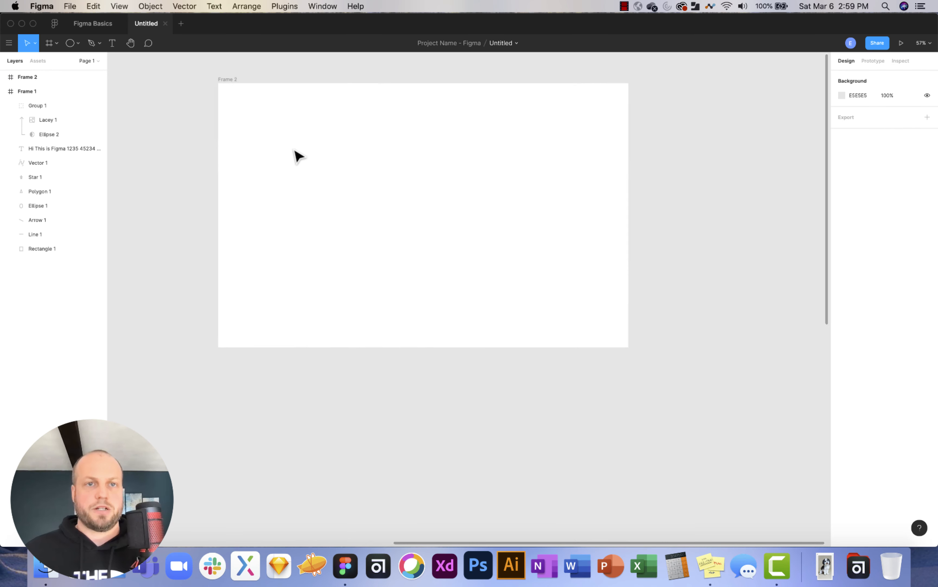
scroll(298, 152, up, 1)
scroll(297, 152, up, 1)
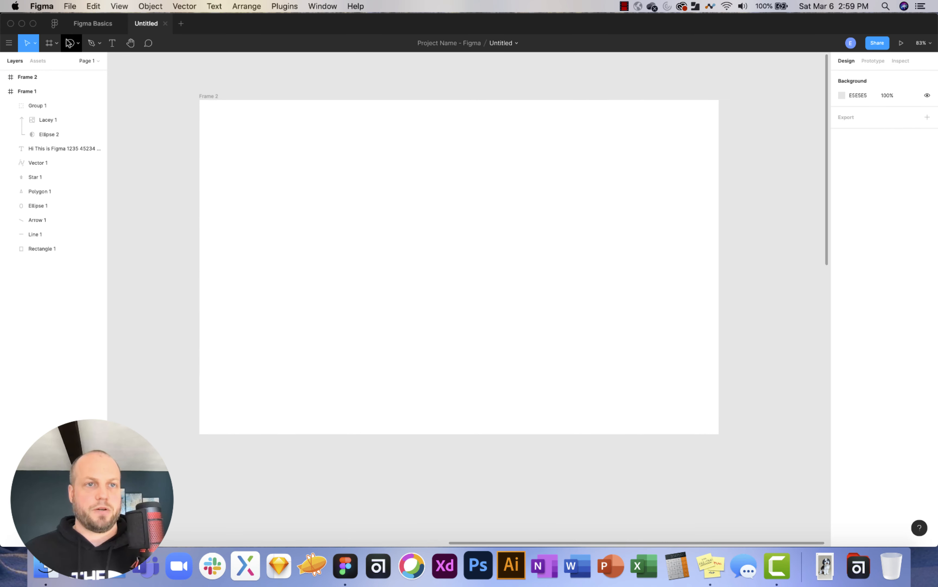
Draw an 80-high header bar across Frame 2 and a 40×40 circle at its left end.
click(76, 44)
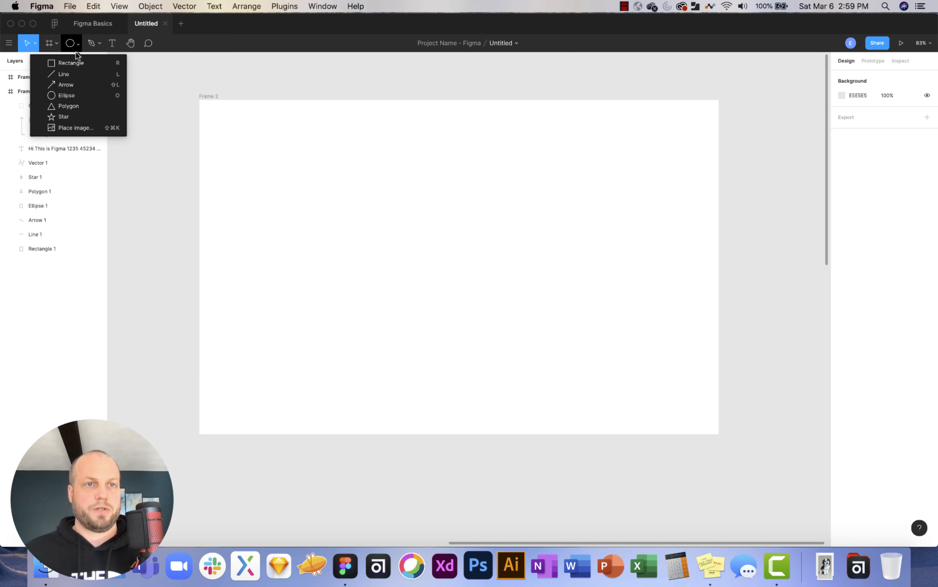
click(75, 59)
drag(201, 101, 723, 131)
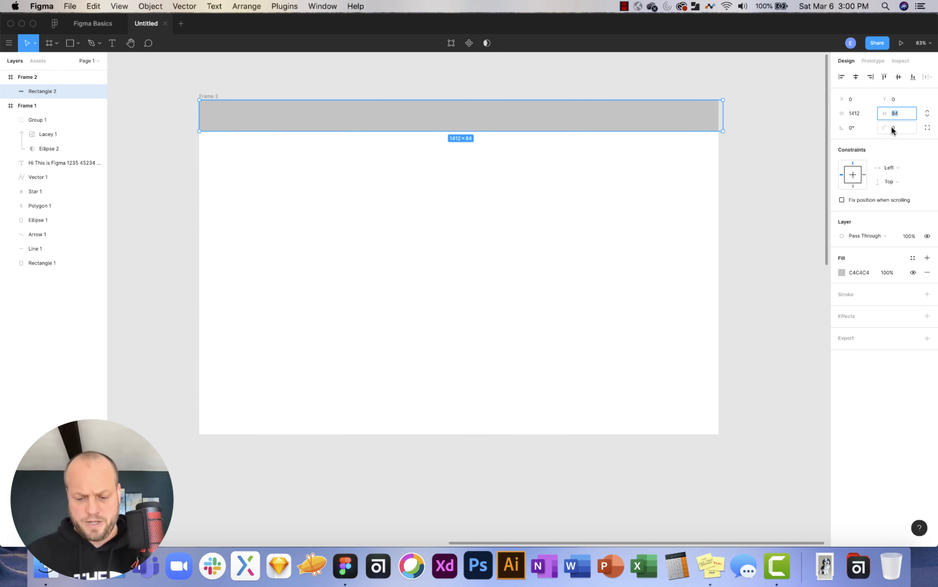
text(80)
key(Return)
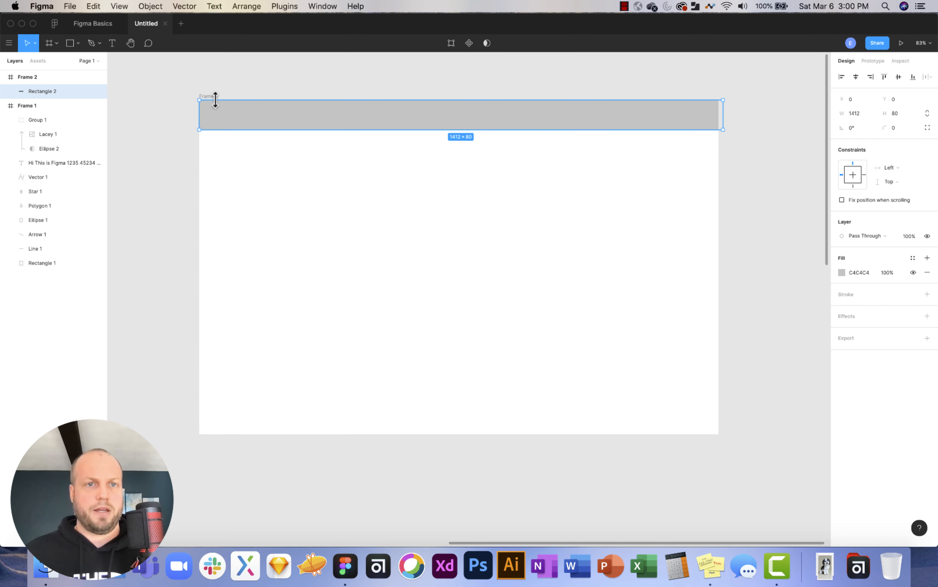
scroll(214, 99, up, 5)
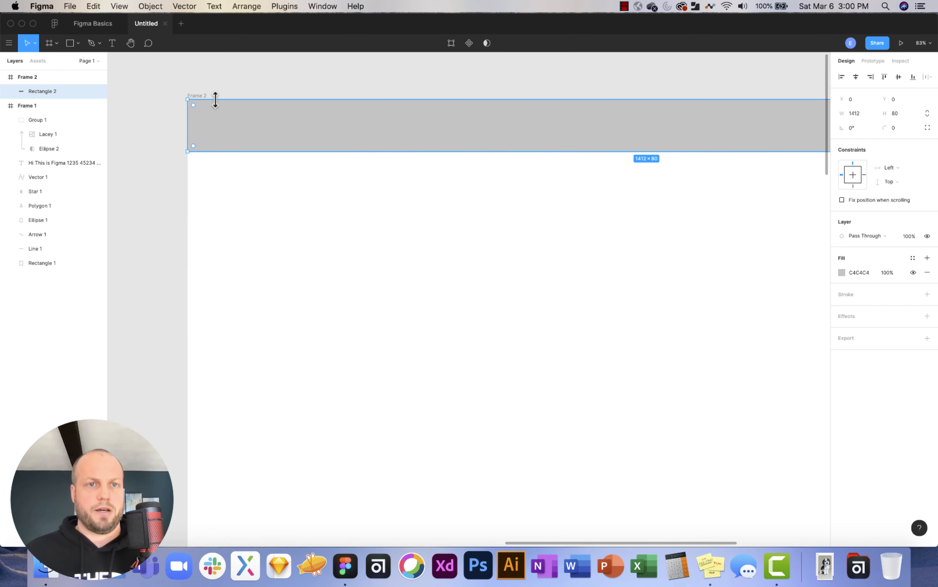
click(76, 44)
click(73, 94)
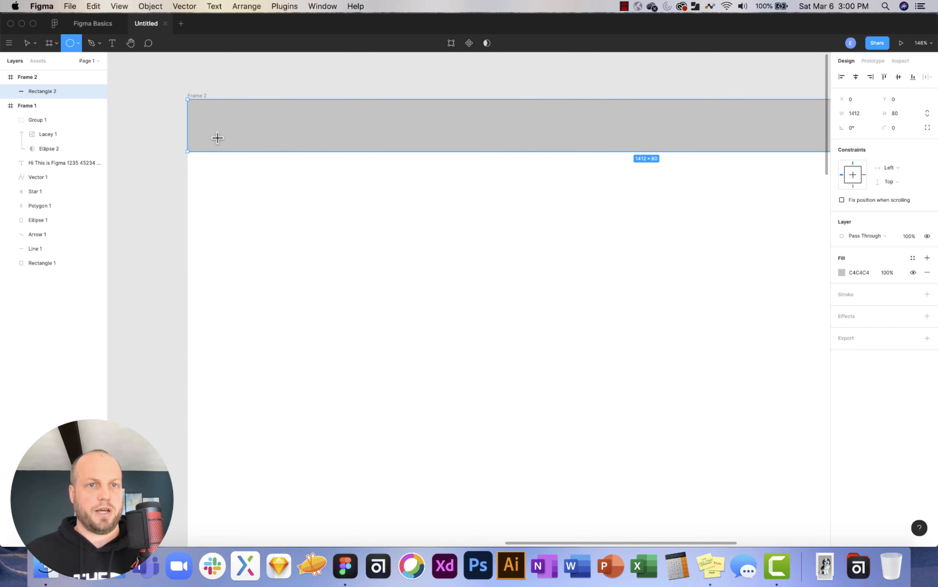
drag(208, 111, 234, 136)
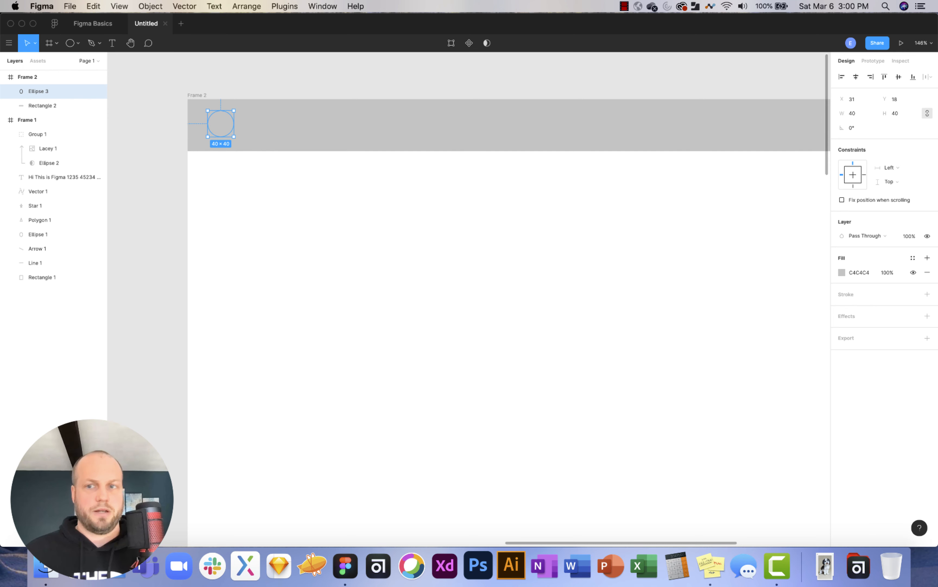
Fill the header bar with 433C3C and the circle with white.
click(708, 142)
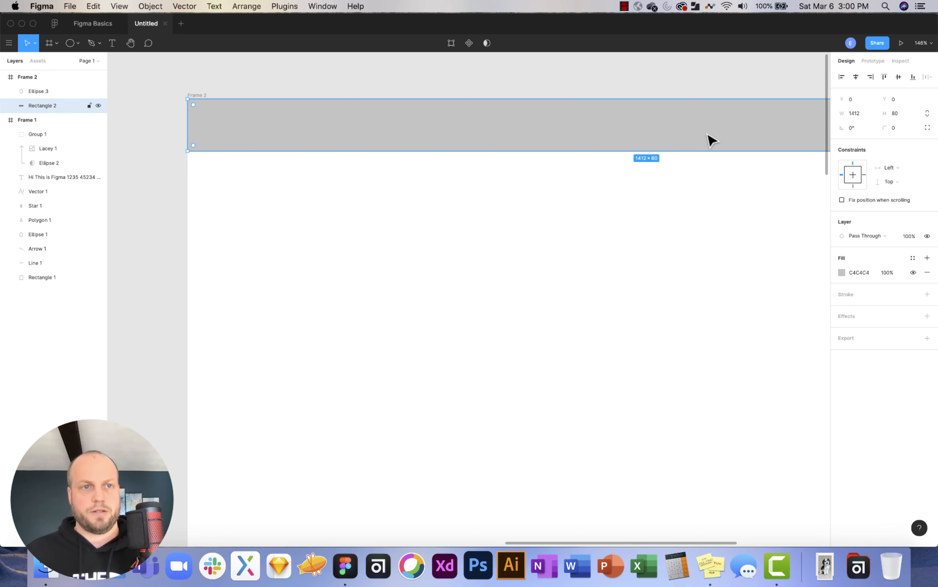
click(843, 273)
drag(757, 358, 734, 363)
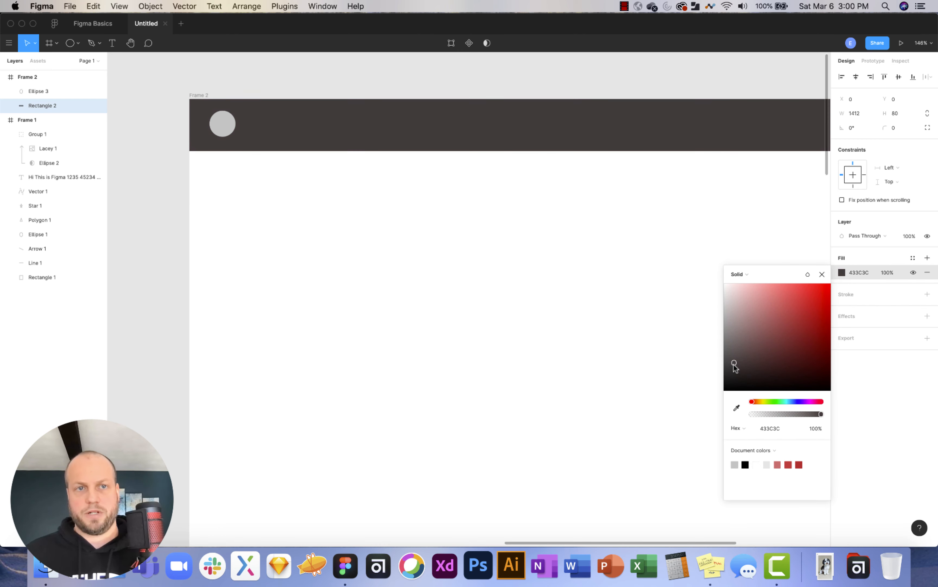
click(40, 92)
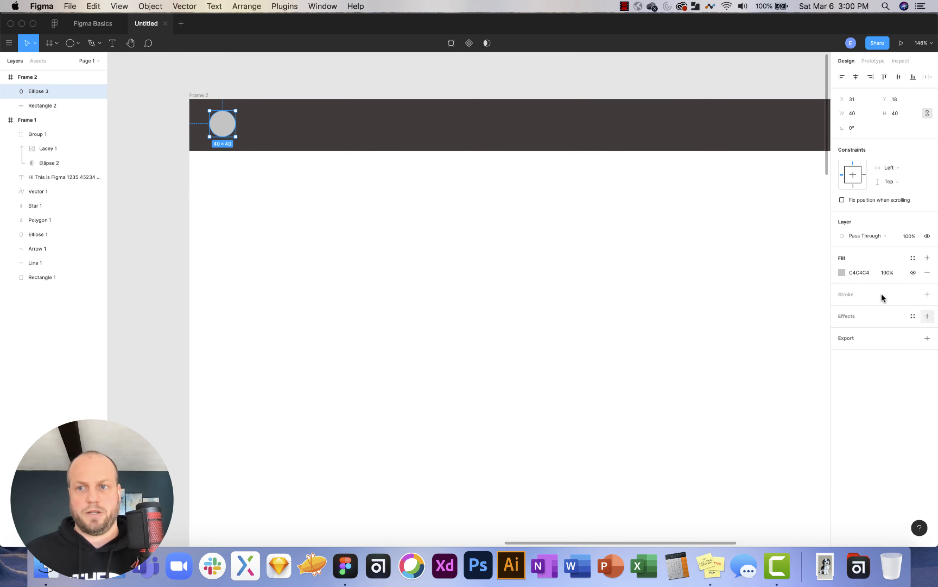
click(842, 272)
drag(760, 321, 720, 297)
click(364, 229)
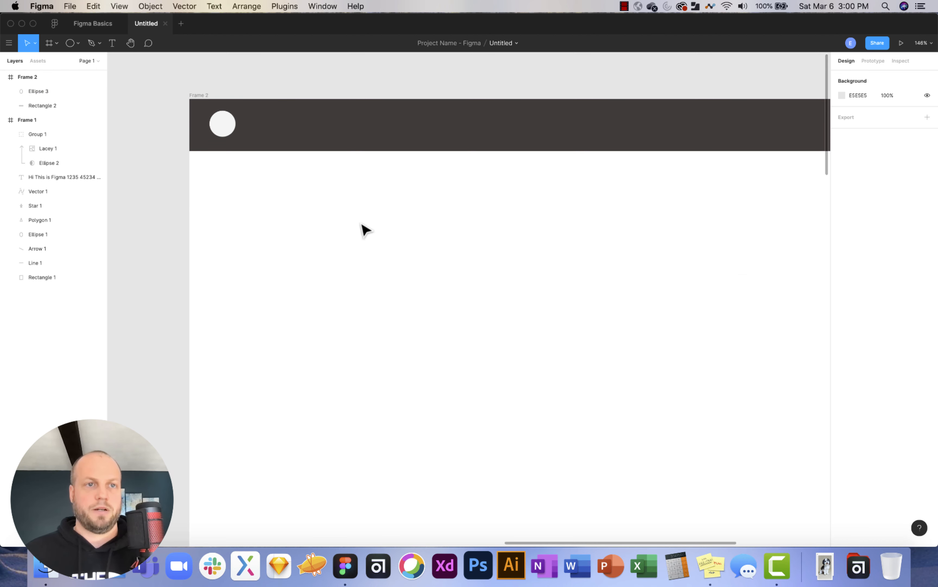
Add a 'logo' text layer in Frame 2's header bar.
click(112, 43)
click(262, 123)
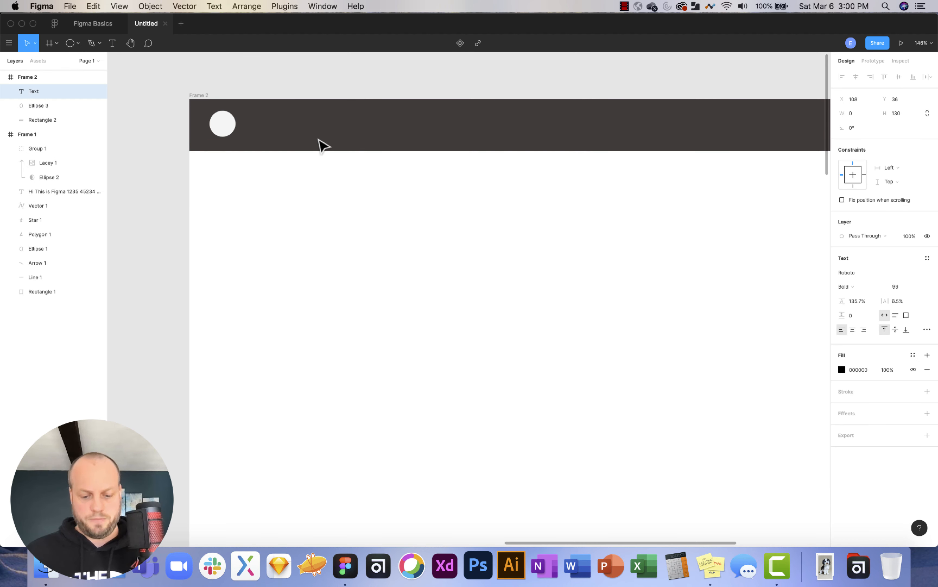
text(o)
key(BackSpace)
text(logo)
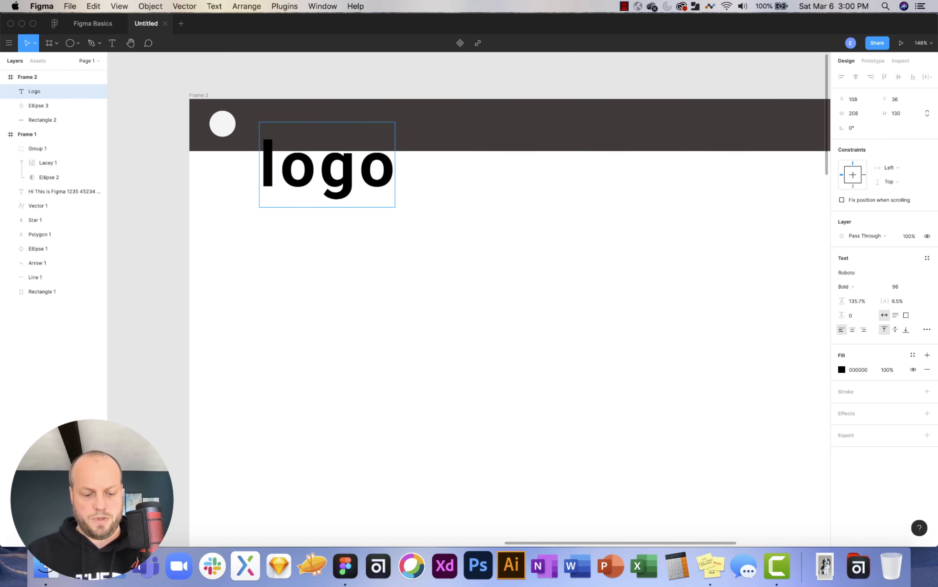
key(super+a)
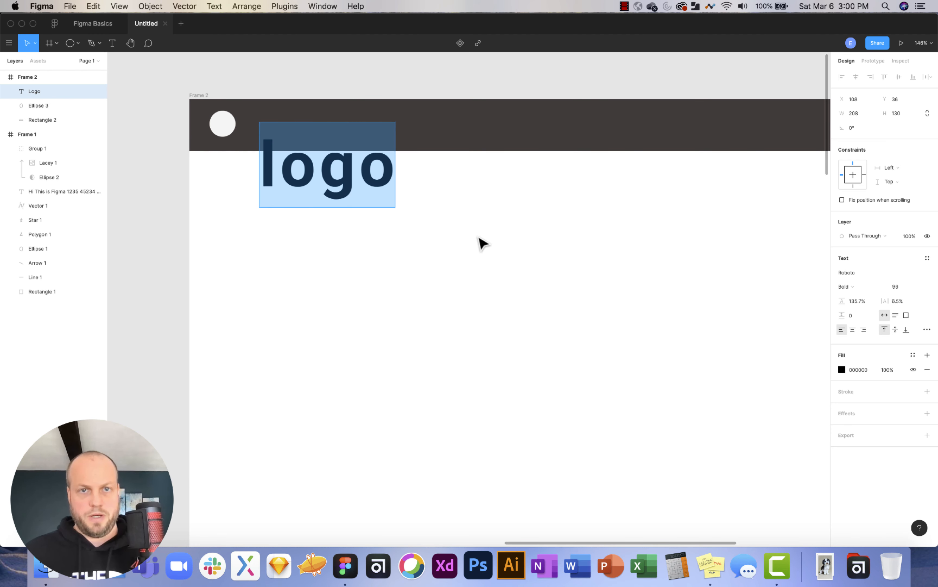
key(Escape)
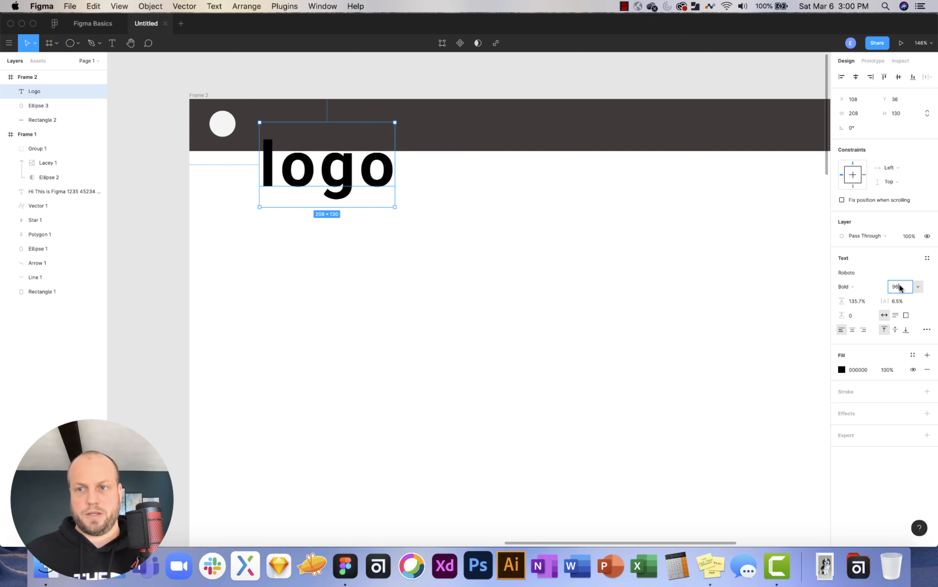
Size the logo text to 24, then 29, and align it beside the circle.
click(918, 287)
click(915, 233)
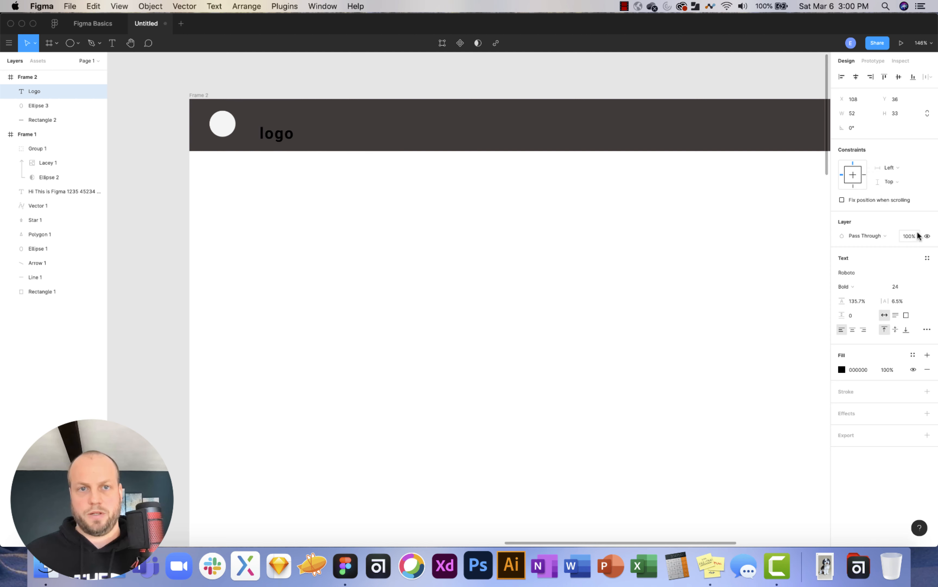
drag(270, 132, 260, 124)
key(super+shift+period)
key(super+shift+period)
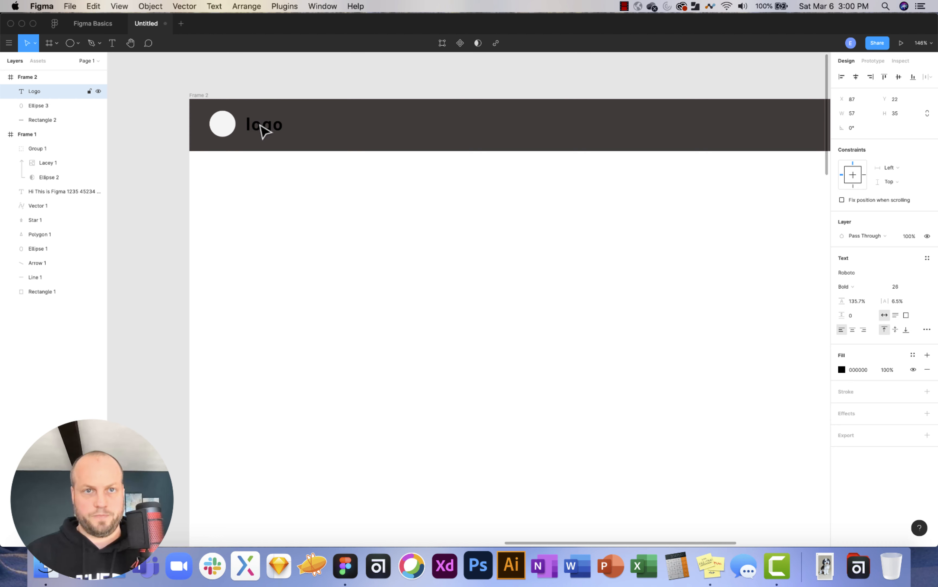
scroll(265, 131, left, 2)
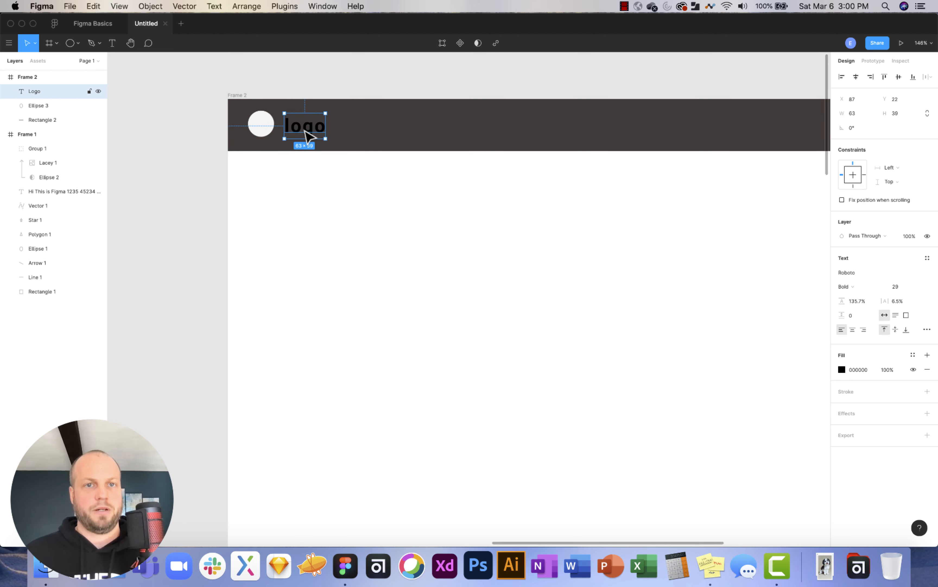
drag(309, 136, 310, 134)
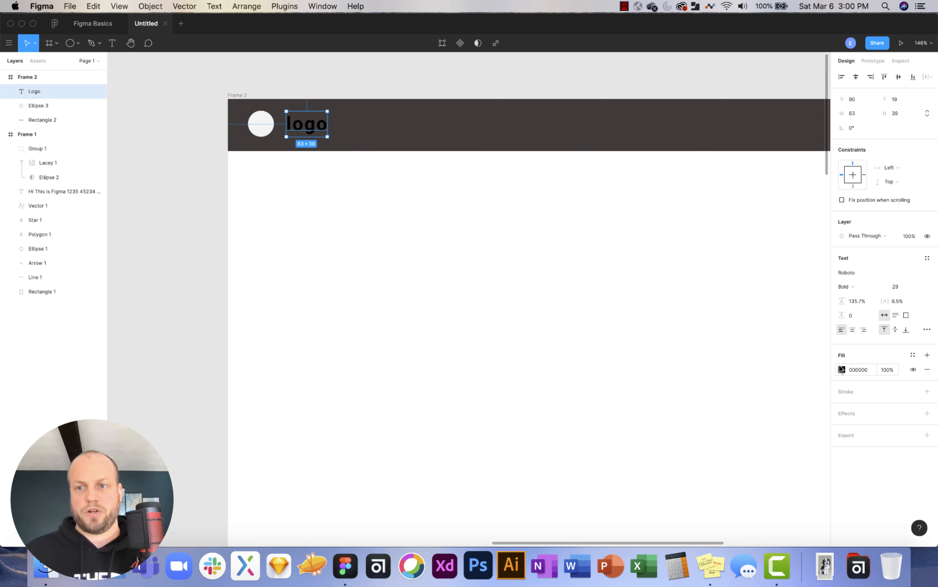
Make the logo text white.
click(842, 369)
click(723, 329)
click(486, 214)
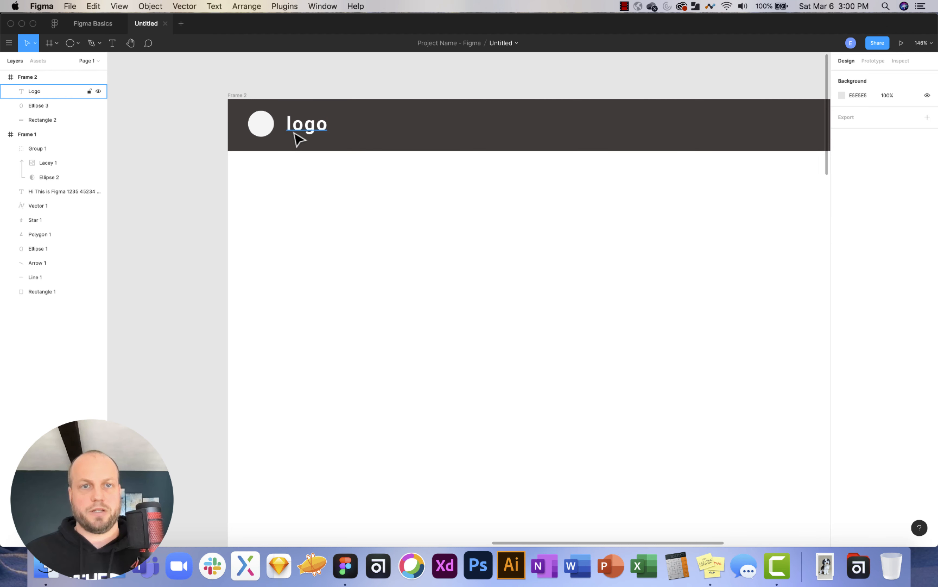
Add the search.svg icon at the header's right end and recolour it from 000000 to FFFFFF.
scroll(488, 191, right, 10)
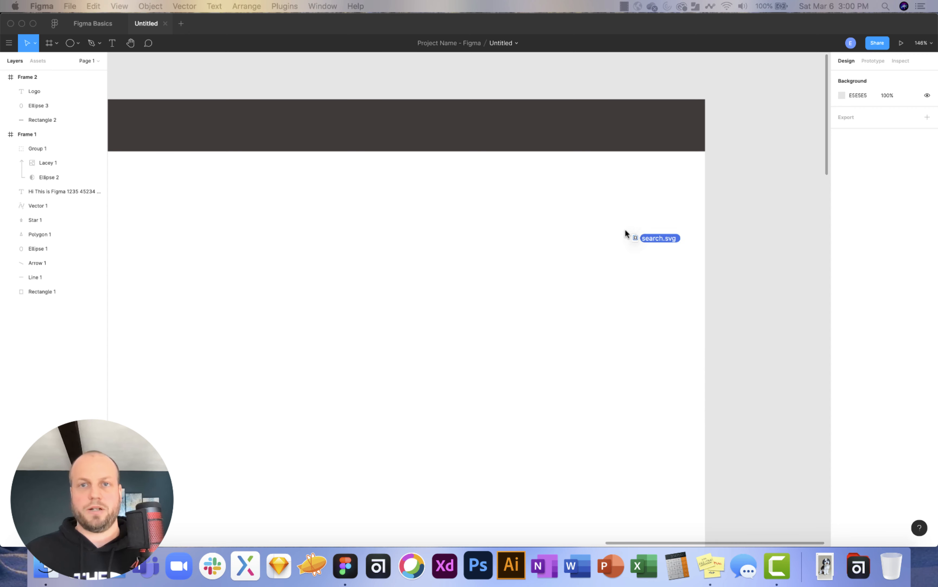
drag(582, 124, 582, 124)
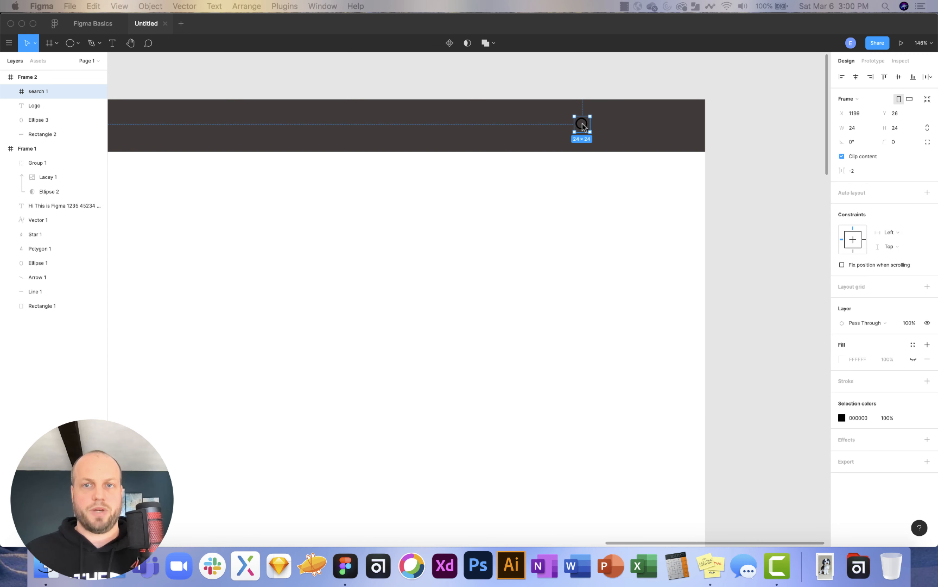
click(842, 419)
click(842, 419)
drag(737, 340, 704, 314)
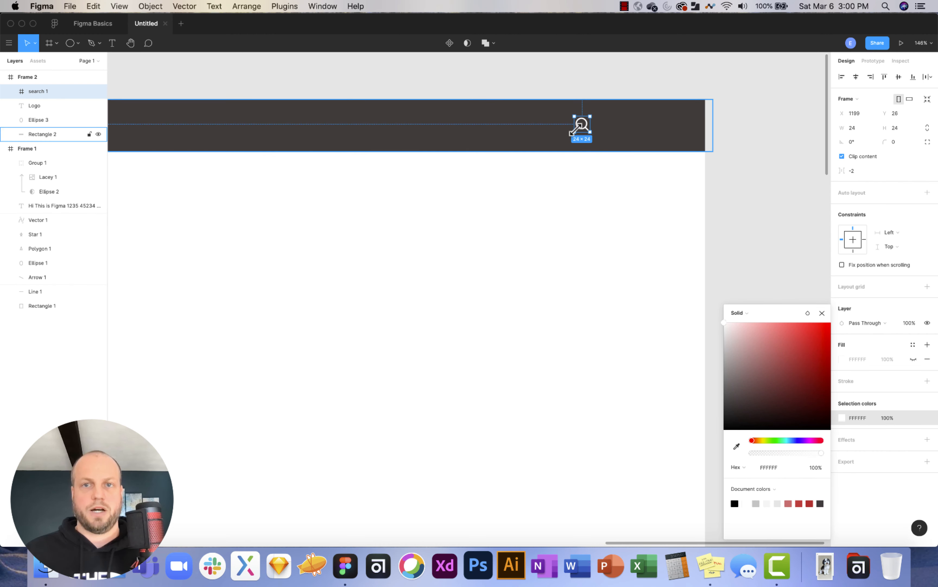
Enlarge the search icon to 42×42.
drag(590, 132, 671, 133)
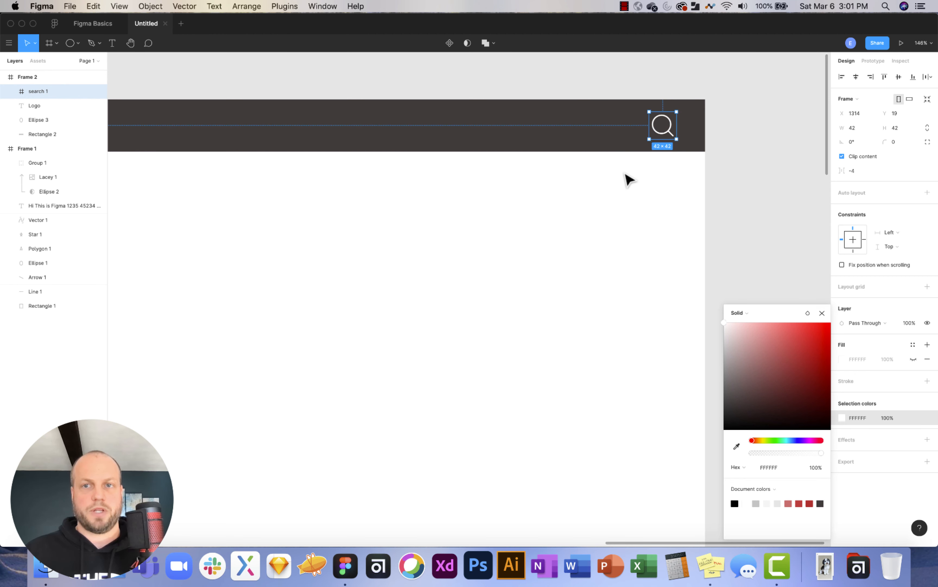
scroll(624, 178, down, 5)
scroll(624, 178, left, 5)
scroll(623, 179, down, 2)
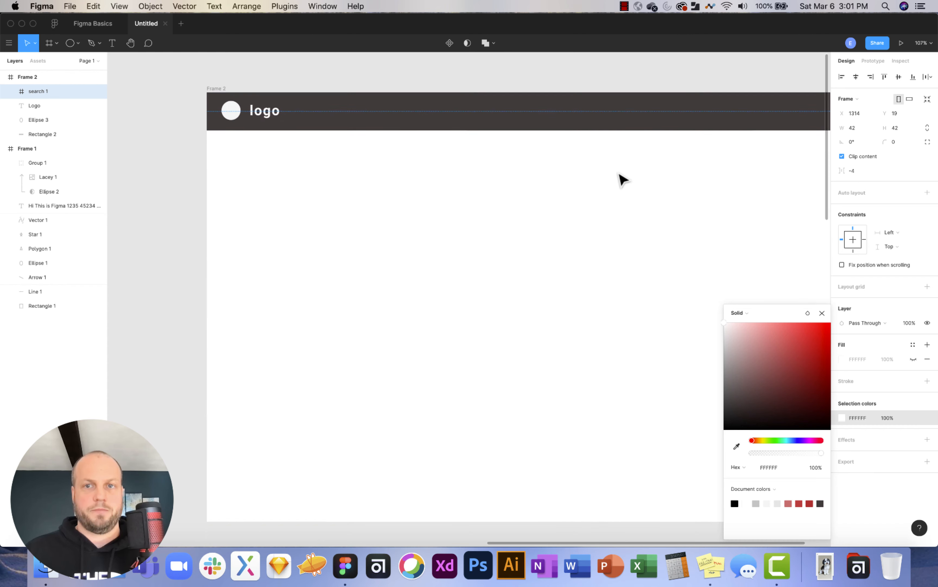
scroll(623, 179, down, 4)
click(624, 182)
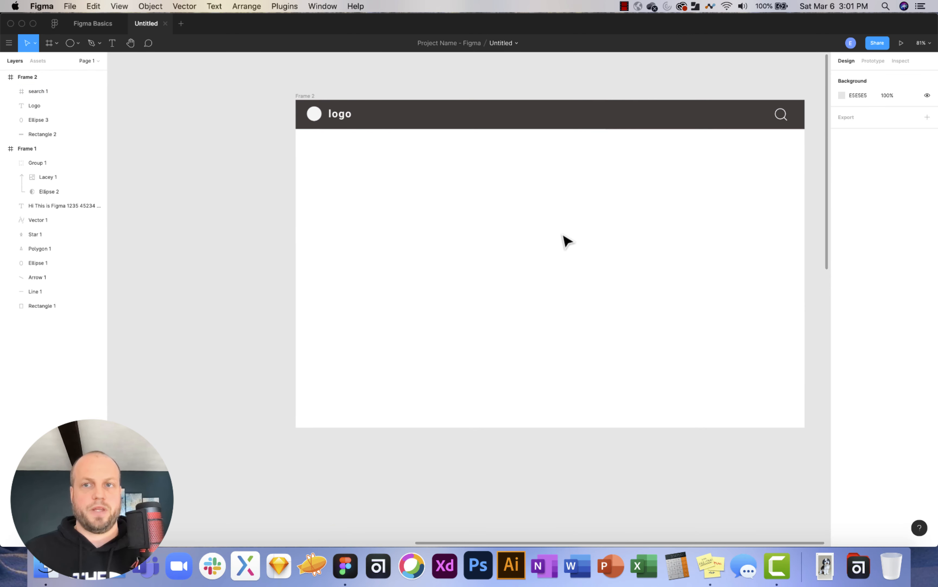
Group Frame 1's ring, hexagon, star, dashed arrow and red rounded rectangle as Group 2.
scroll(567, 241, right, 1)
scroll(518, 224, right, 2)
scroll(518, 224, up, 1)
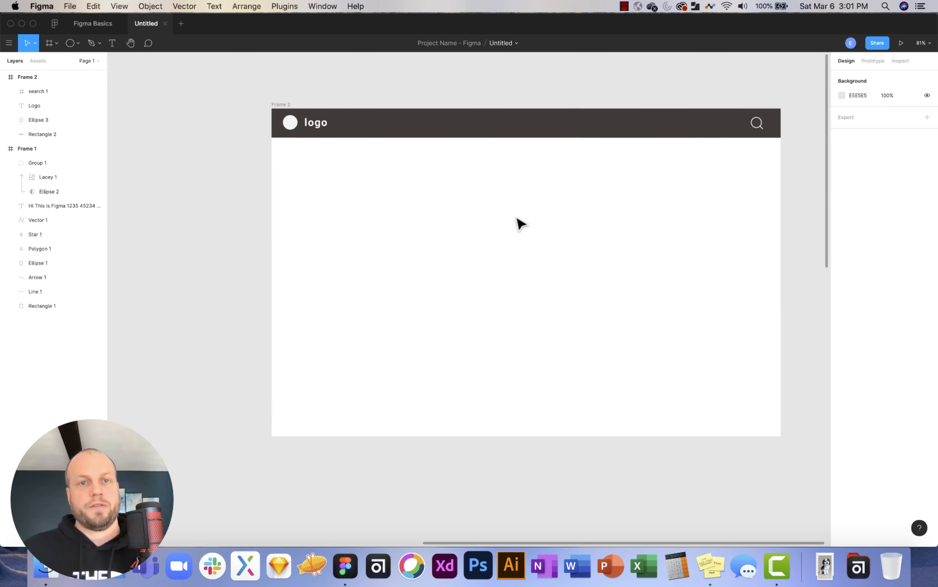
scroll(520, 223, right, 2)
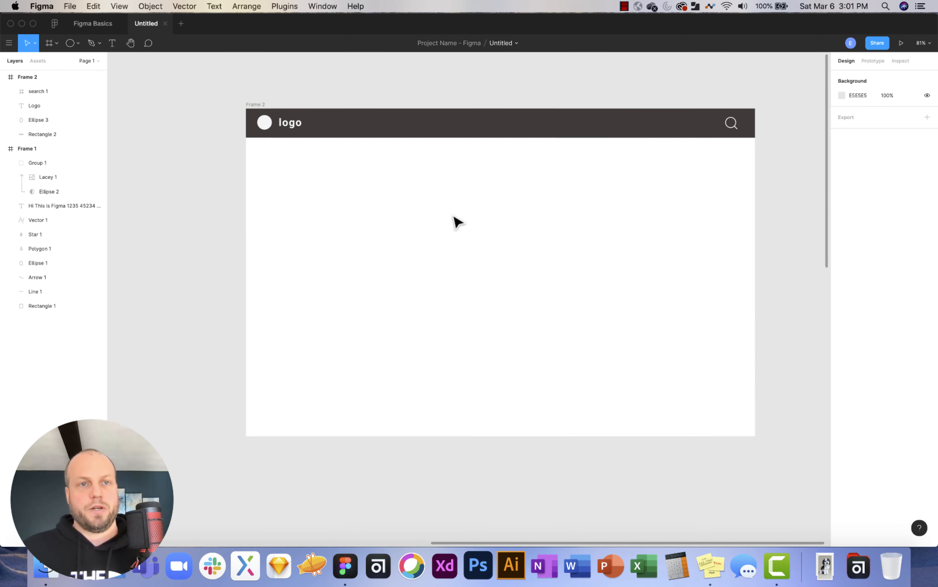
click(77, 43)
scroll(210, 114, left, 10)
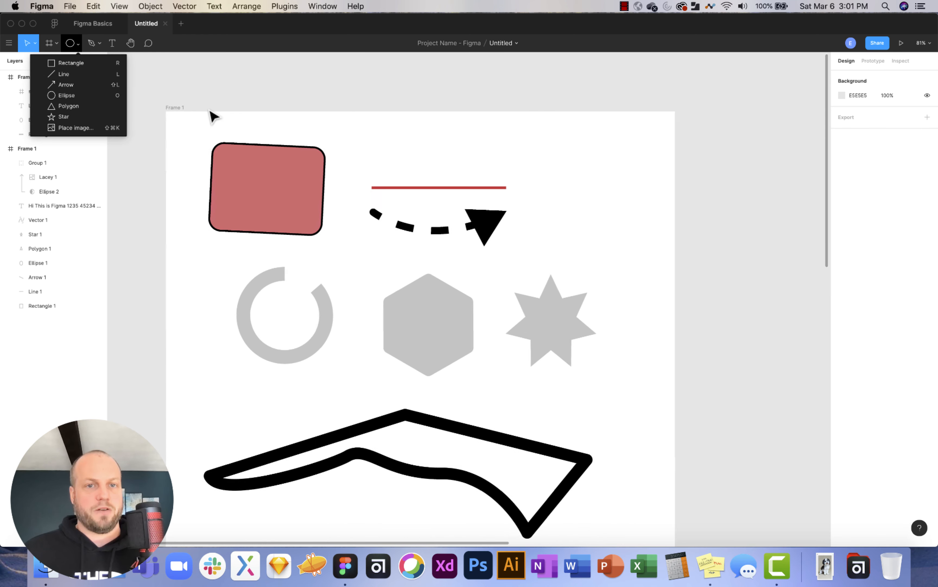
scroll(209, 112, left, 4)
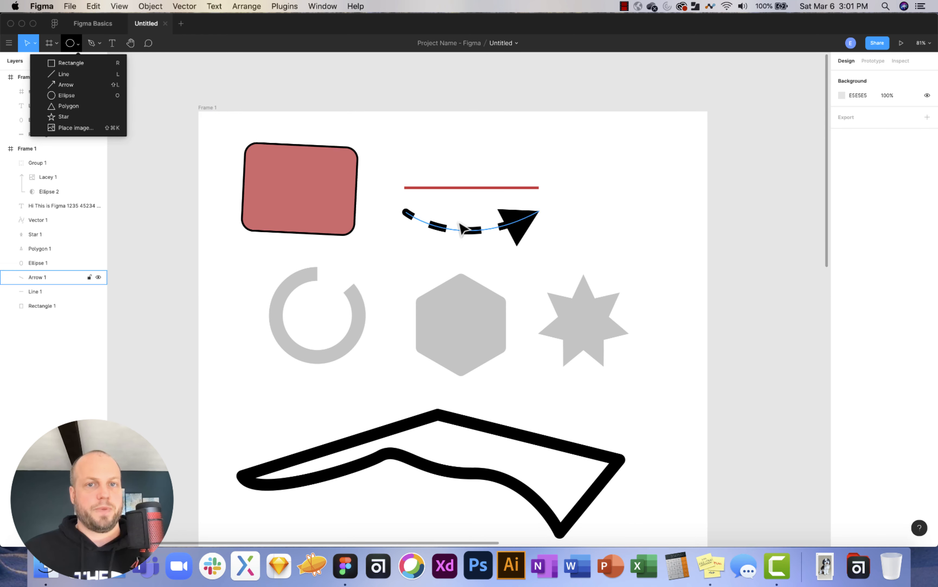
click(467, 204)
click(364, 321)
shift+click(477, 335)
shift+click(589, 333)
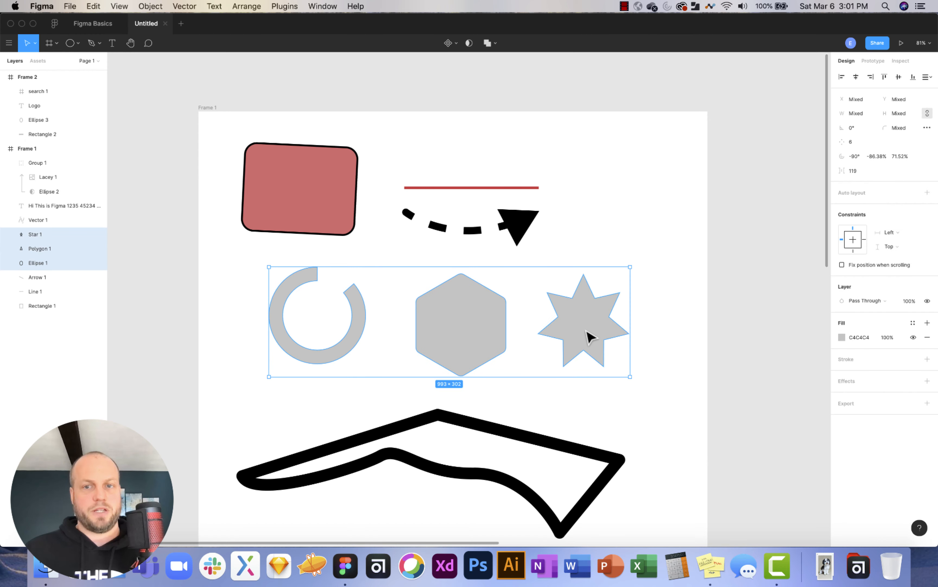
shift+click(513, 224)
shift+click(342, 214)
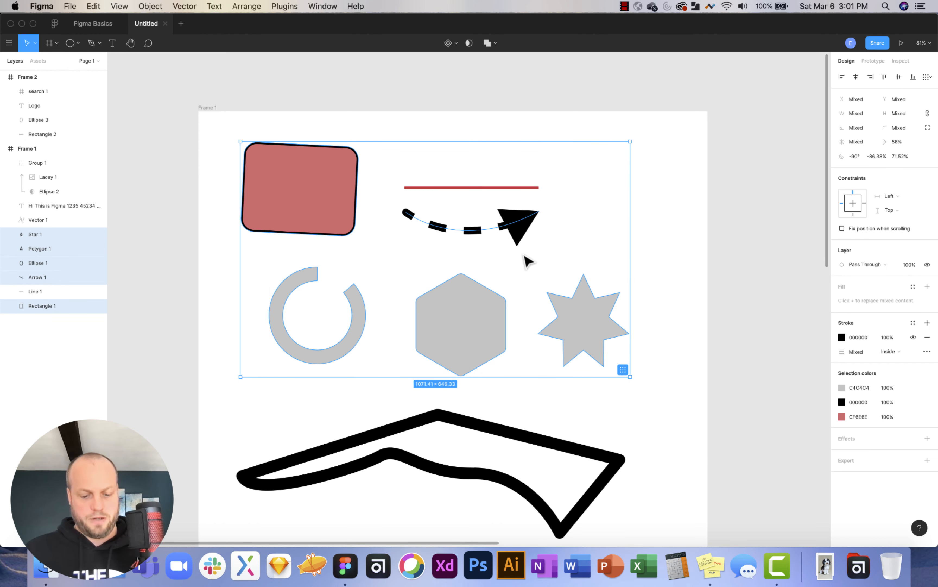
key(super+g)
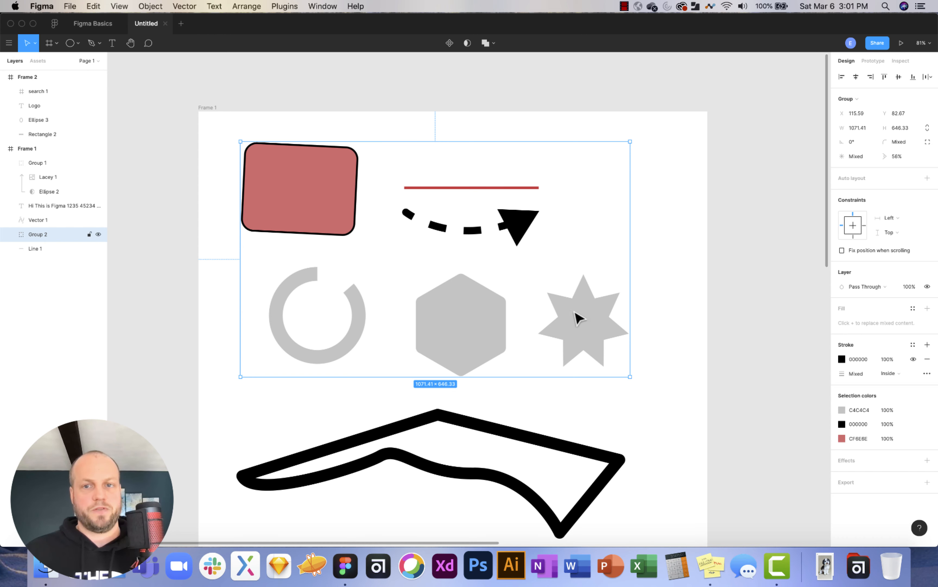
Undo a distorting resize and scale the group proportionally to 1043.22×629.33 with the Scale tool.
drag(631, 380, 657, 394)
key(super+z)
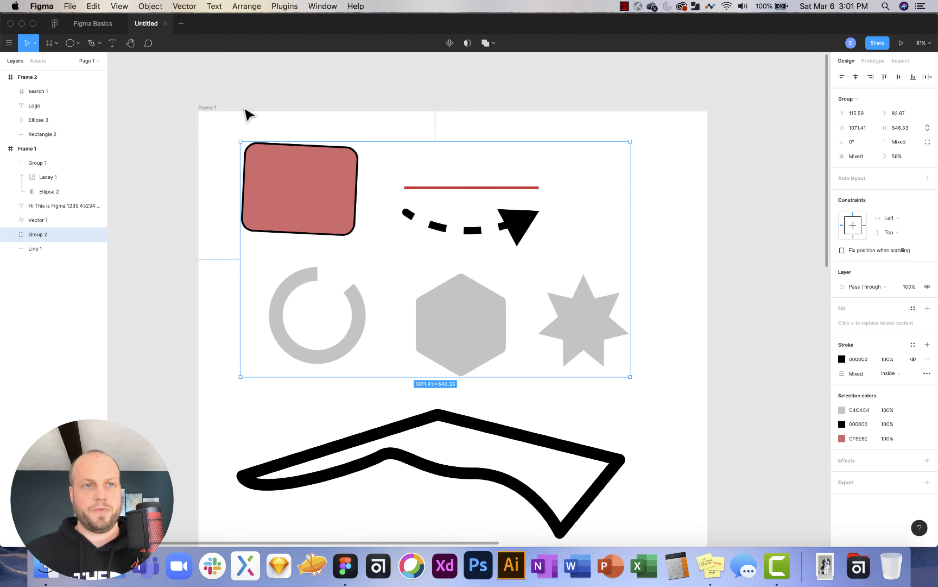
click(34, 42)
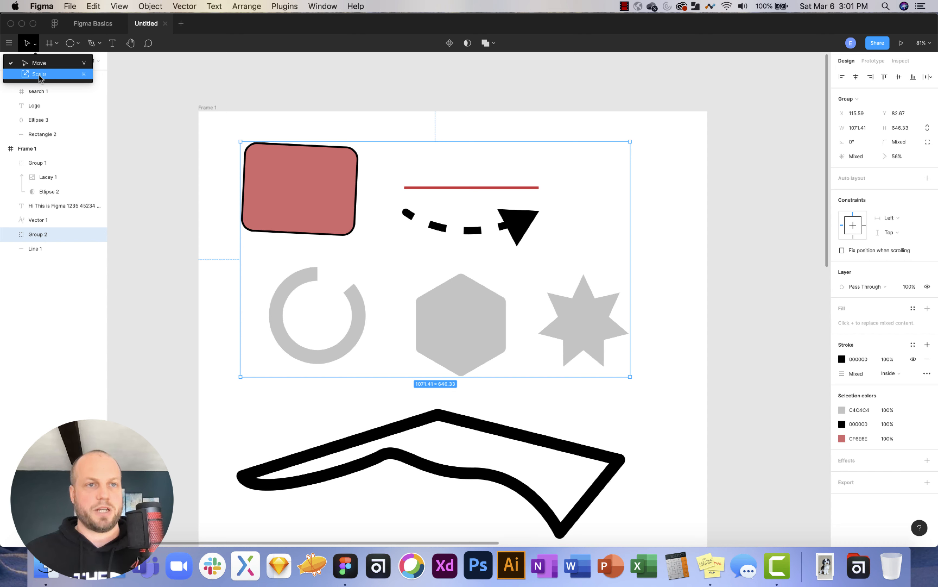
click(39, 75)
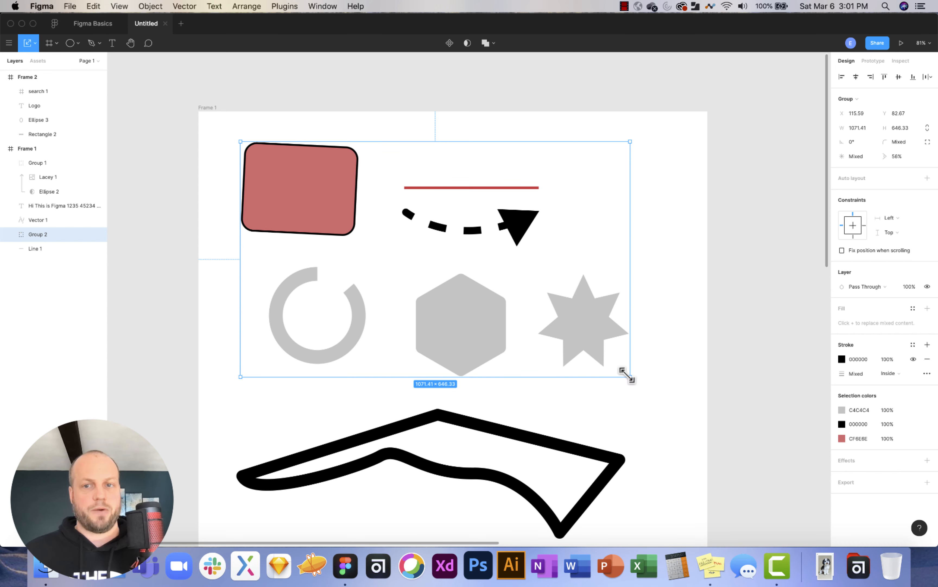
drag(629, 375, 544, 372)
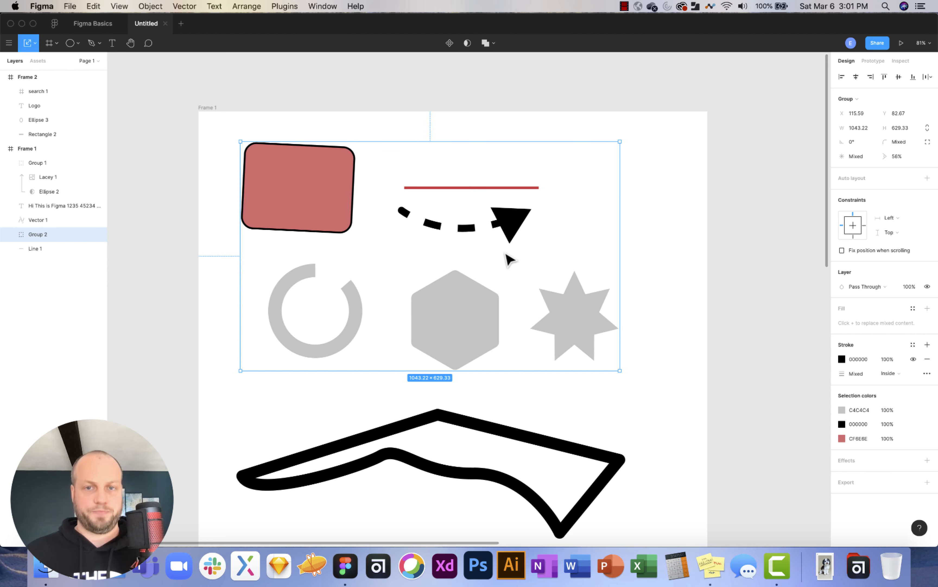
Switch back to the Move (V) tool and clear the selection.
click(32, 42)
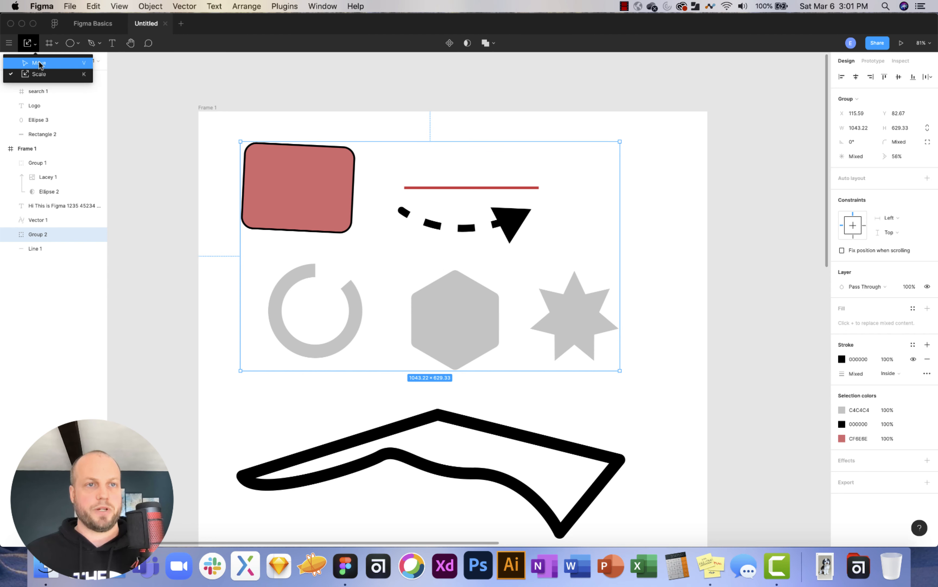
click(38, 63)
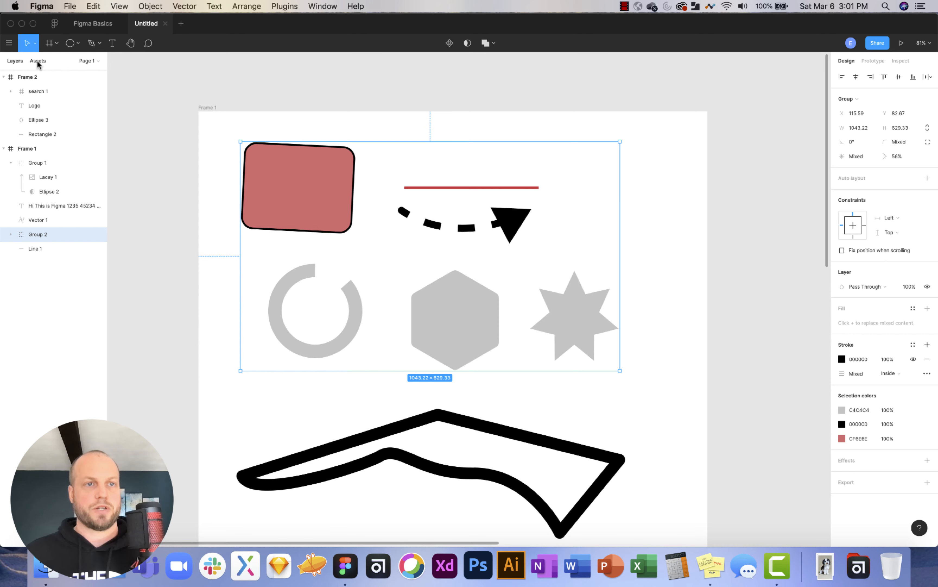
click(682, 218)
Add a 'heading 1' text layer in Frame 2.
scroll(647, 203, down, 5)
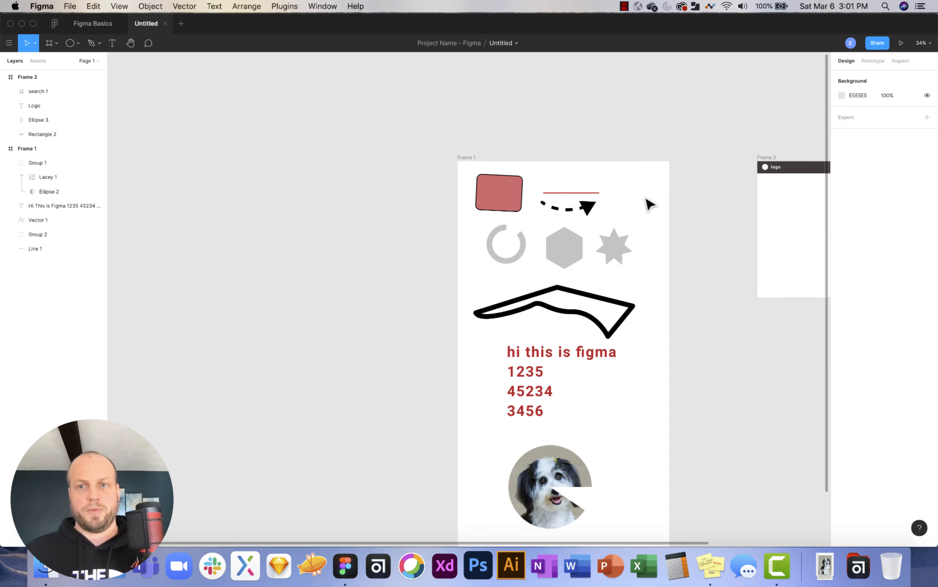
scroll(647, 204, right, 10)
scroll(451, 215, up, 5)
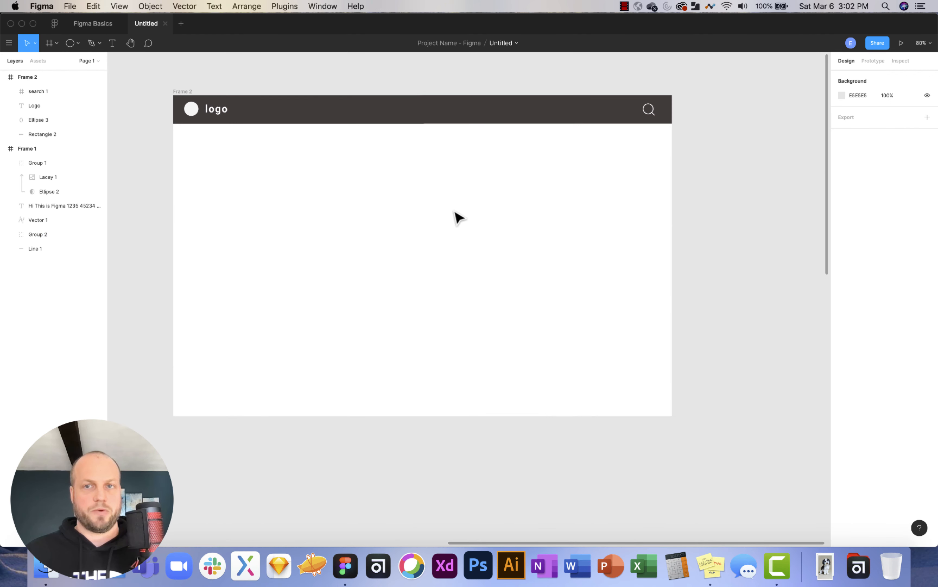
scroll(455, 212, left, 3)
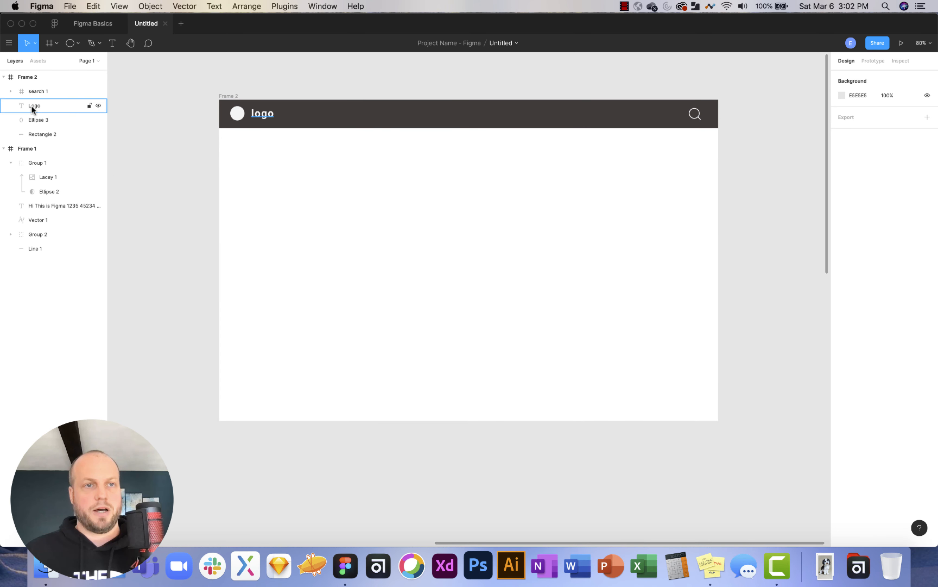
click(112, 42)
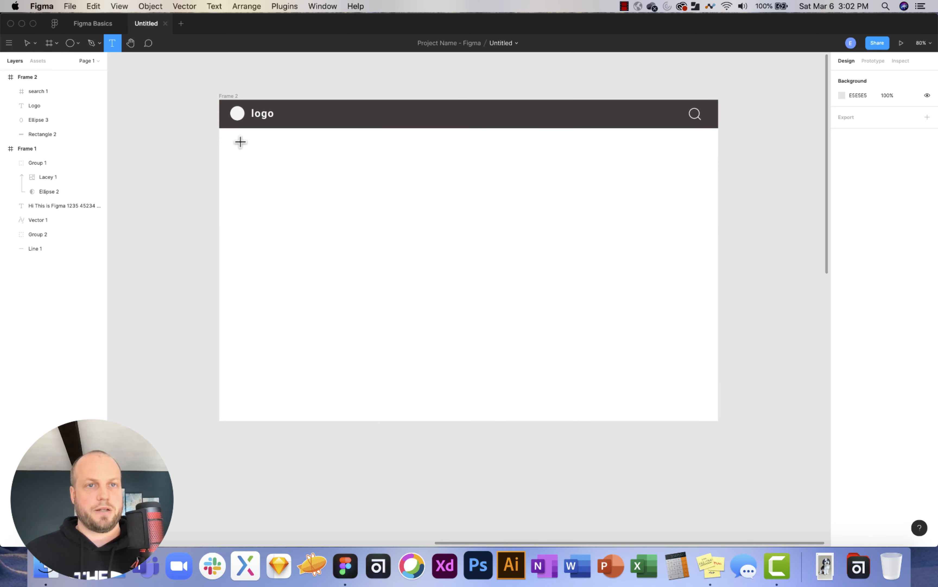
click(254, 164)
key(Escape)
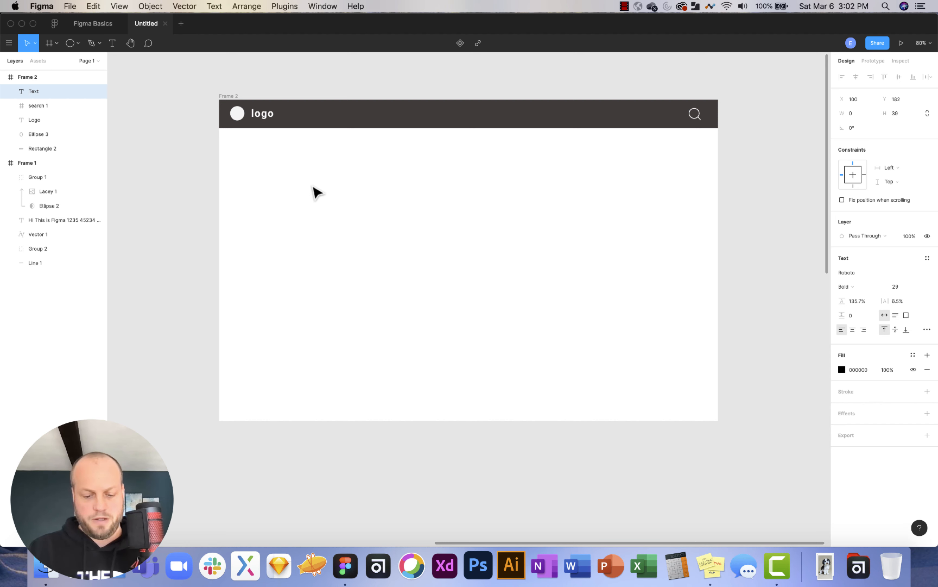
text(heading 1)
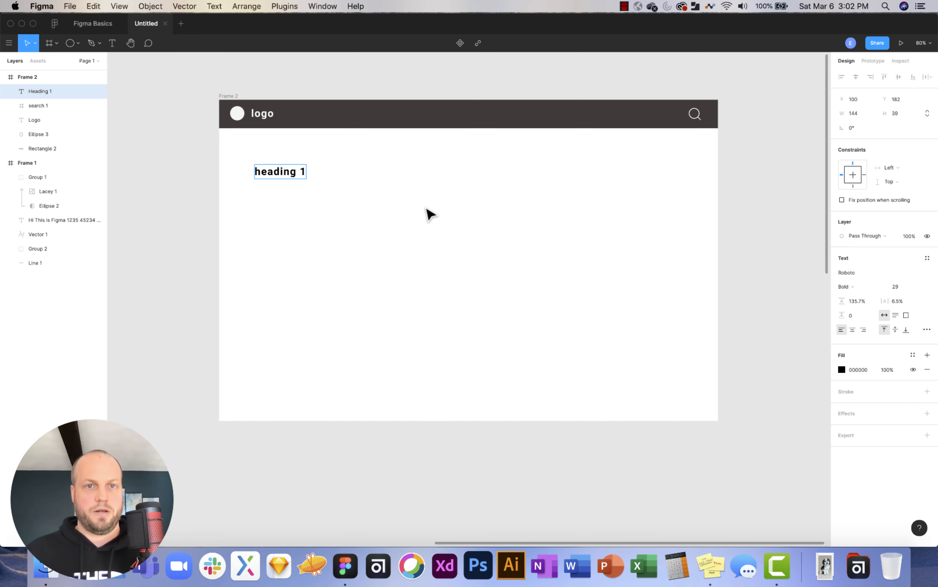
key(Escape)
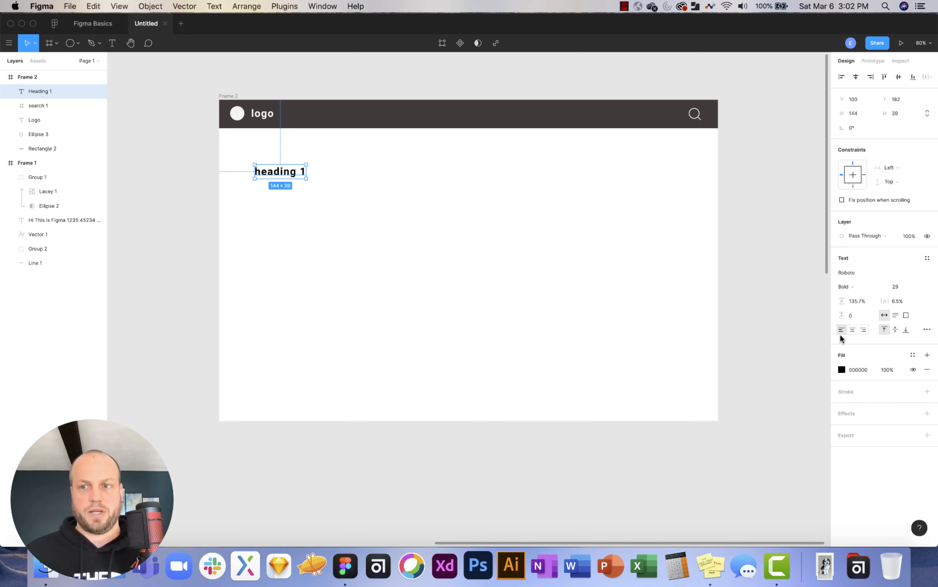
Enlarge heading 1's font size and move it up-left just below the logo bar.
click(917, 287)
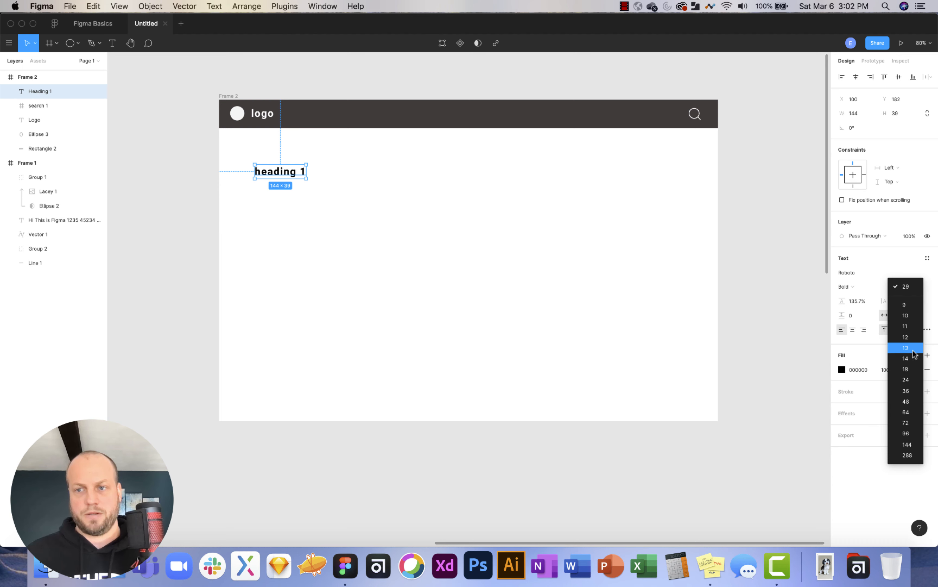
click(906, 406)
click(357, 192)
drag(308, 183, 296, 164)
click(437, 222)
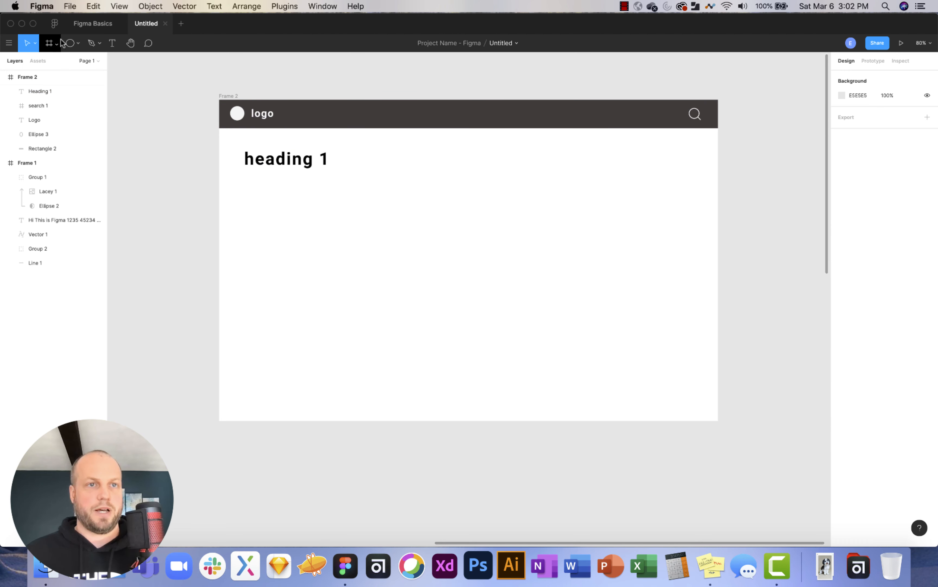
Draw a grey rectangle near Frame 2's bottom-right and round its corners to radius 45.
click(78, 43)
click(73, 61)
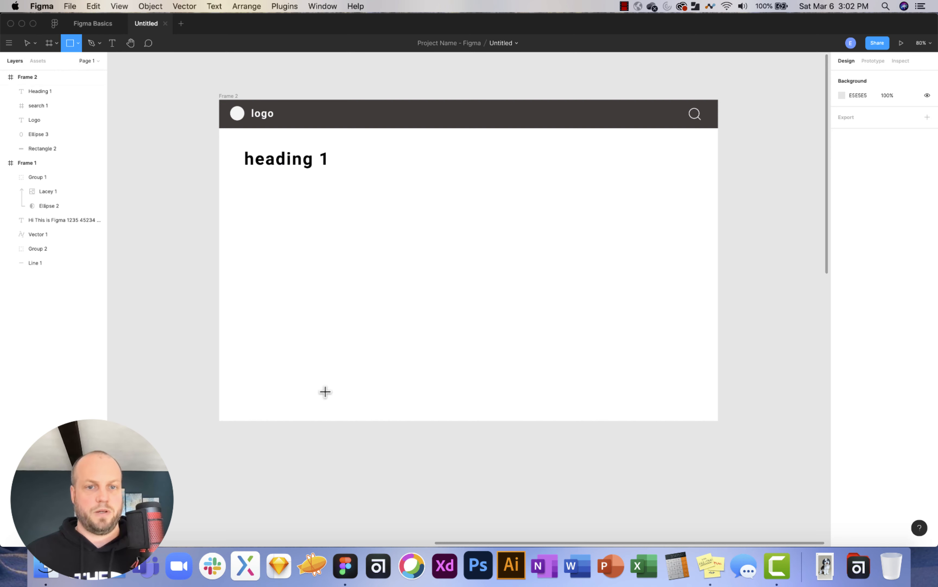
drag(584, 380, 681, 398)
scroll(693, 403, up, 3)
scroll(692, 404, up, 2)
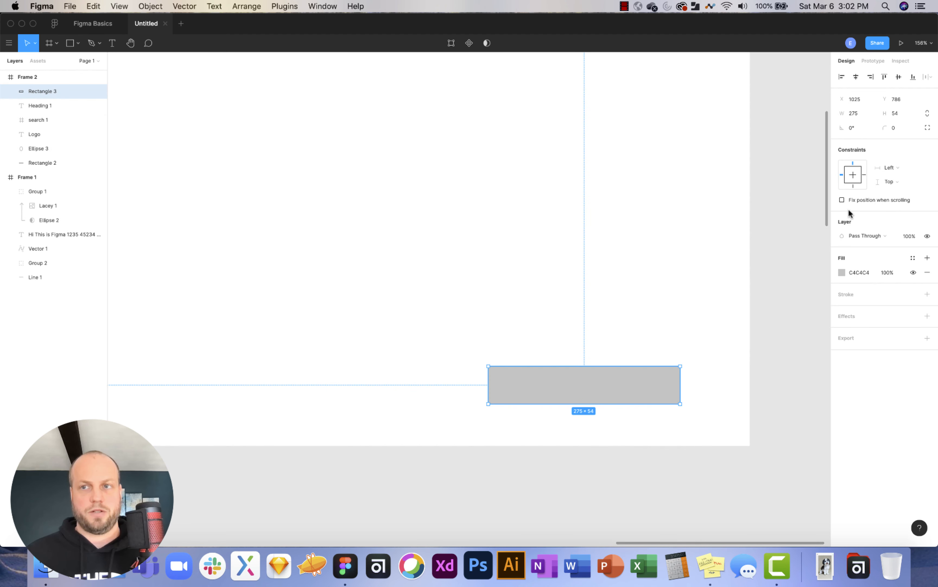
drag(886, 128, 99, 130)
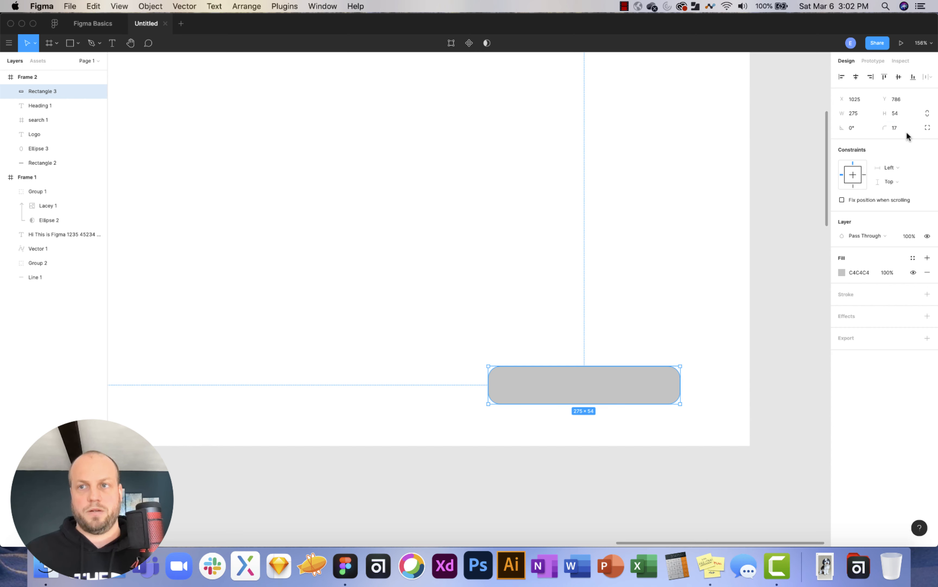
drag(882, 128, 113, 128)
drag(193, 130, 193, 130)
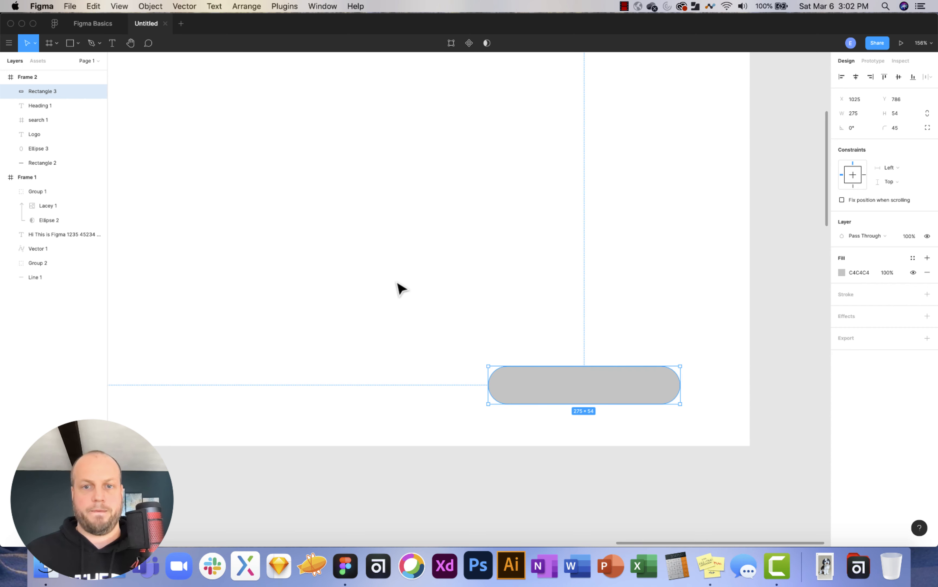
Add a 'next' label at font size 31, centred on the grey pill.
click(113, 44)
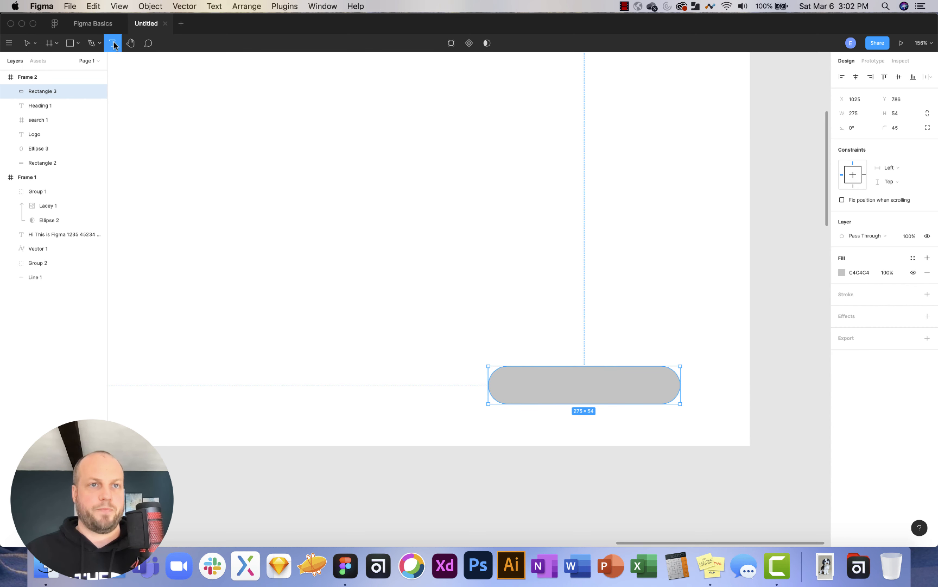
click(550, 319)
text(next)
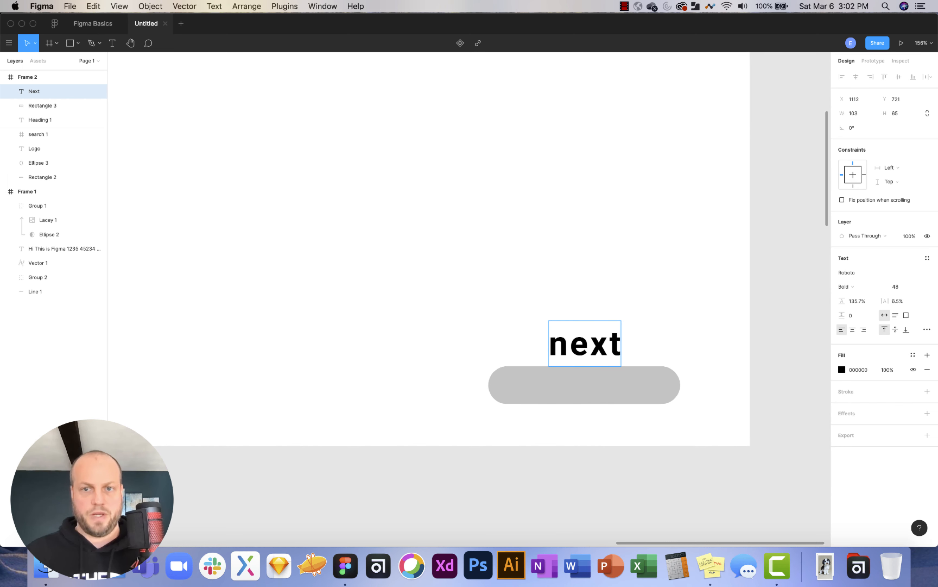
key(Escape)
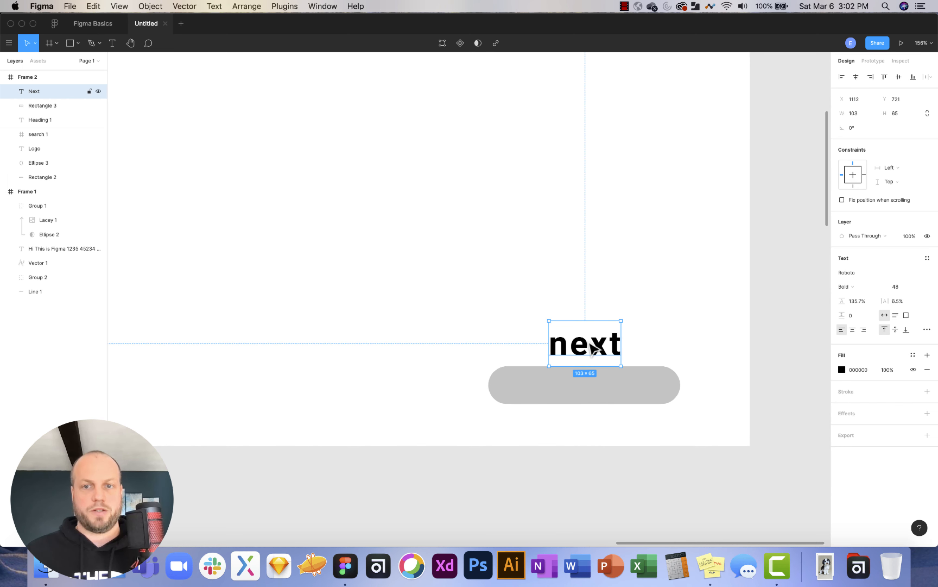
drag(592, 348, 588, 391)
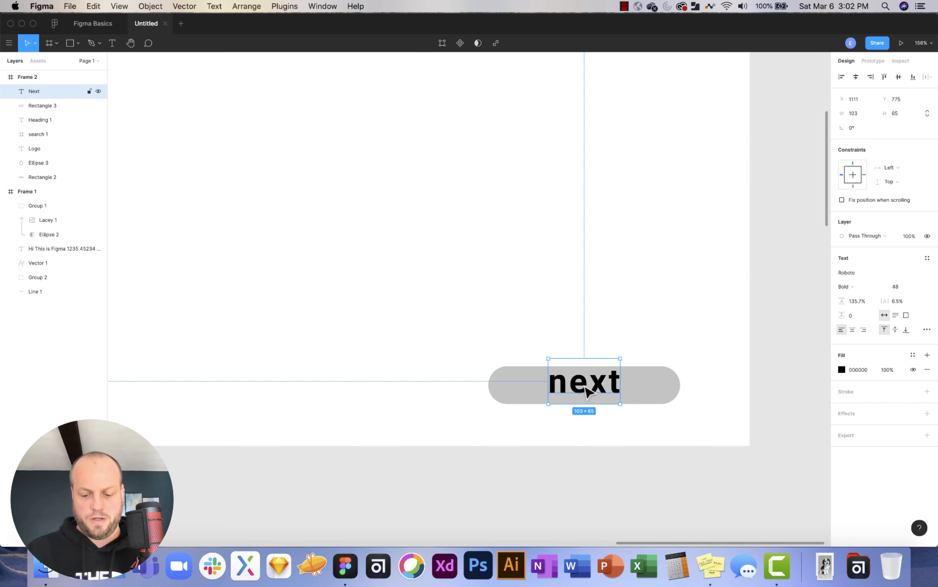
key(super+shift+comma)
key(super+shift+comma)
key(super+shift+comma)
key(super+shift+comma)
key(super+shift+comma)
key(super+shift+comma)
key(super+shift+comma)
key(super+shift+comma)
key(super+shift+comma)
key(super+shift+comma)
key(super+shift+comma)
key(super+shift+comma)
key(super+shift+comma)
key(super+shift+comma)
key(super+shift+comma)
key(super+shift+comma)
key(super+shift+comma)
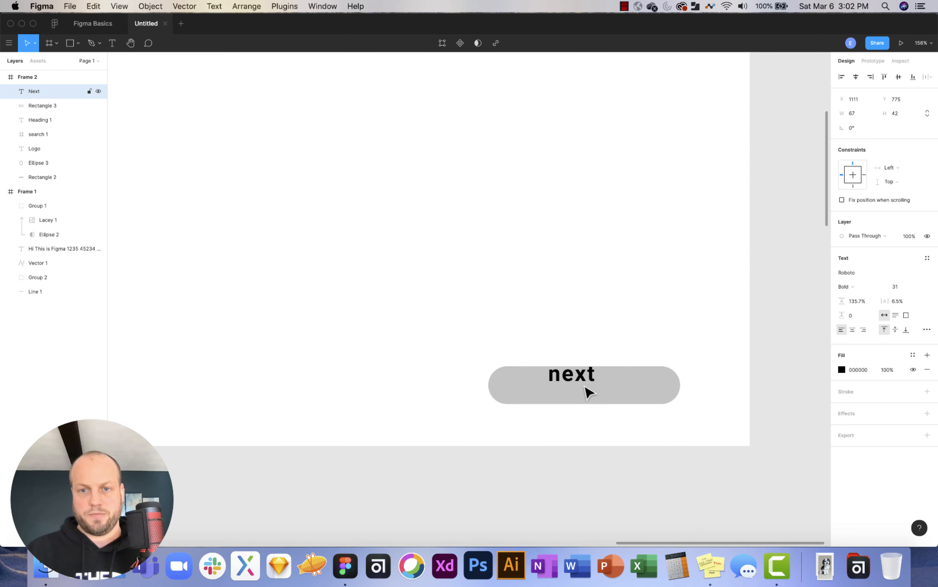
drag(586, 389, 597, 390)
scroll(569, 365, down, 5)
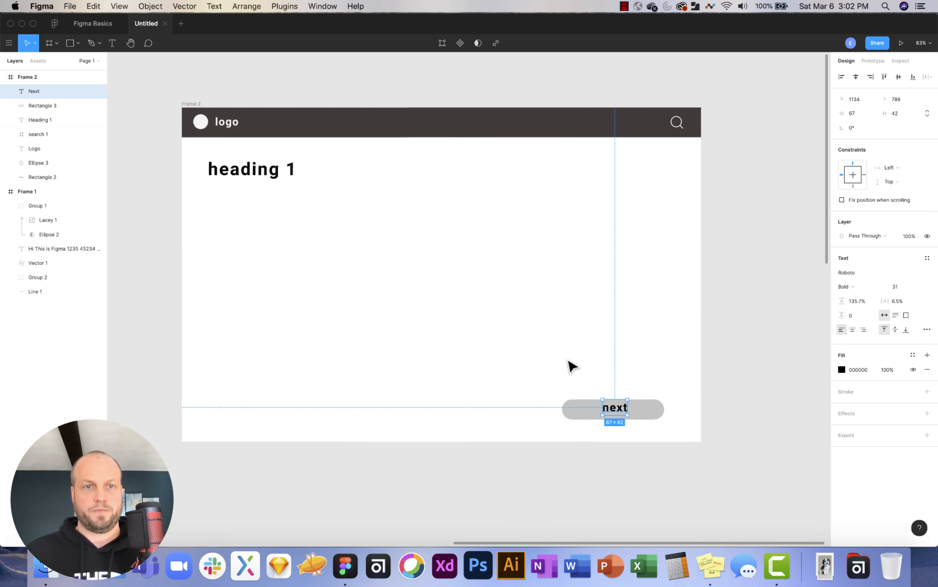
Duplicate the circle-masked dog photo group from Frame 1 into Frame 2.
scroll(570, 365, up, 2)
click(283, 197)
scroll(348, 295, right, 1)
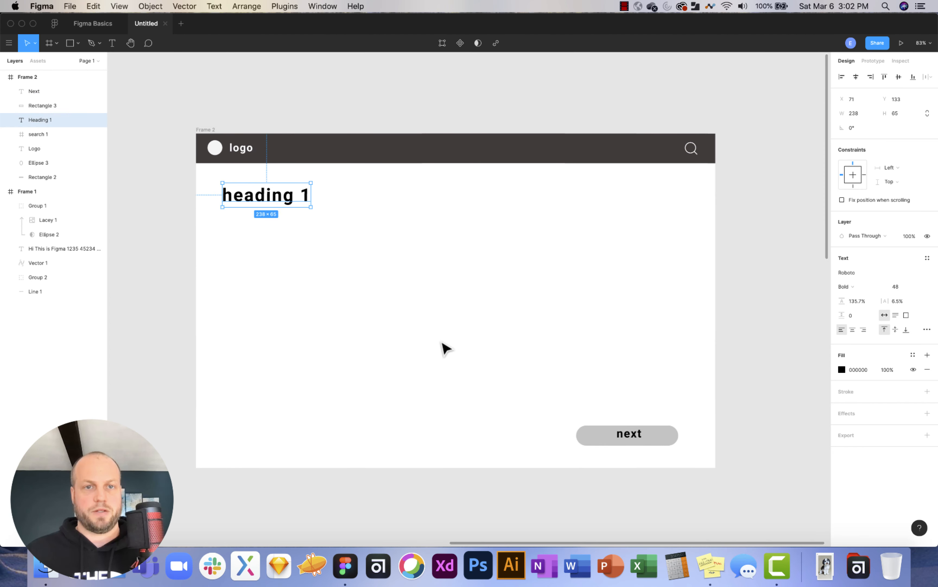
scroll(446, 348, down, 5)
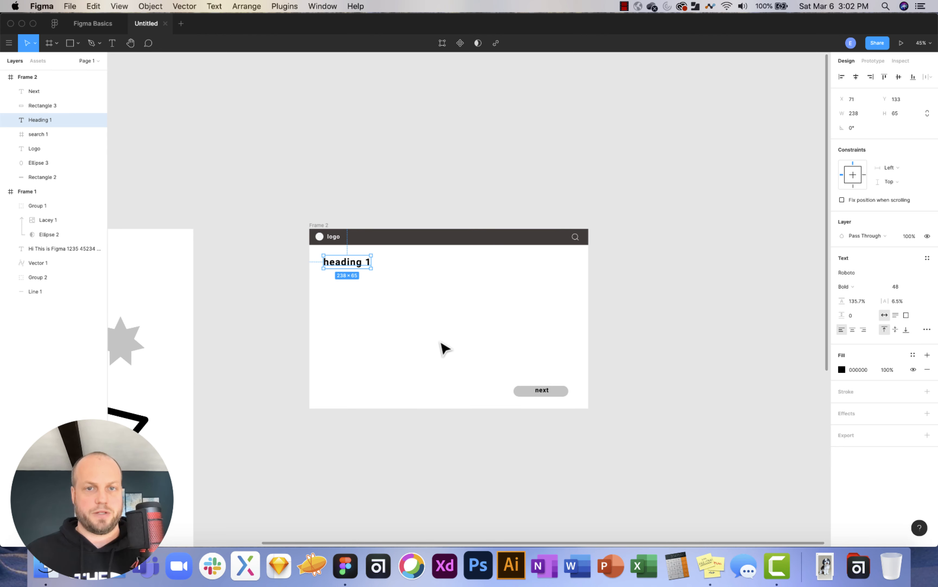
click(452, 307)
scroll(452, 307, left, 10)
scroll(452, 308, down, 3)
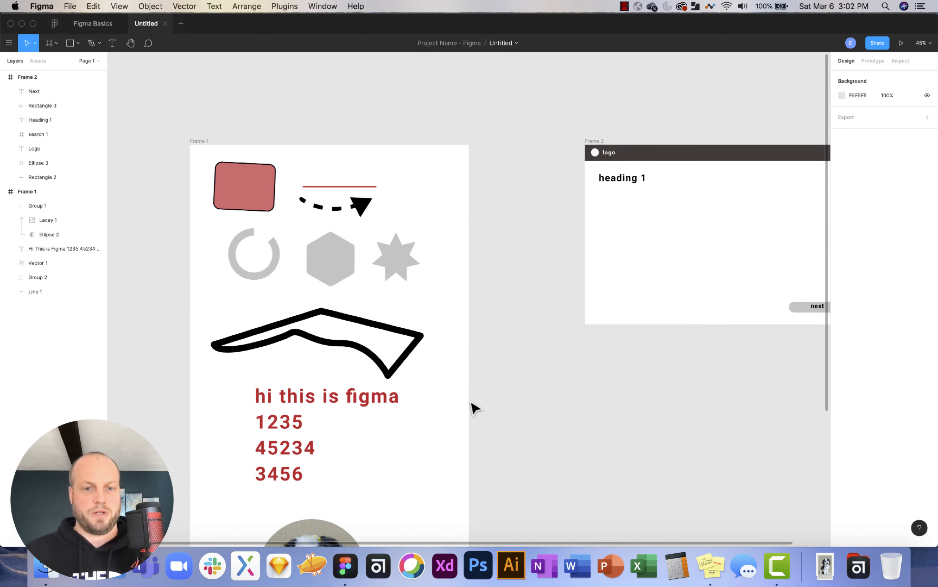
scroll(475, 407, down, 3)
drag(319, 451, 758, 109)
scroll(759, 134, right, 8)
scroll(500, 125, up, 3)
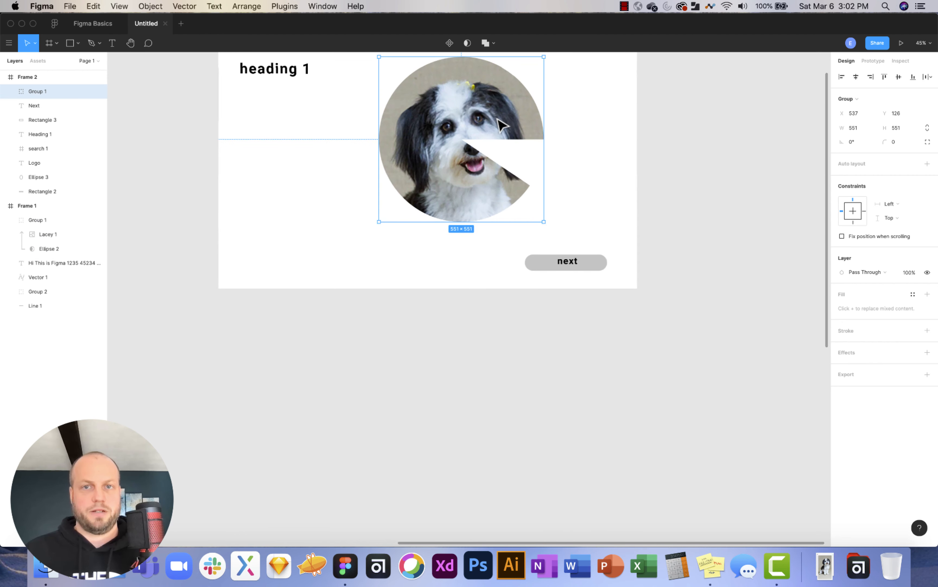
Close the copied Ellipse 2's wedge into a full circle.
double_click(511, 189)
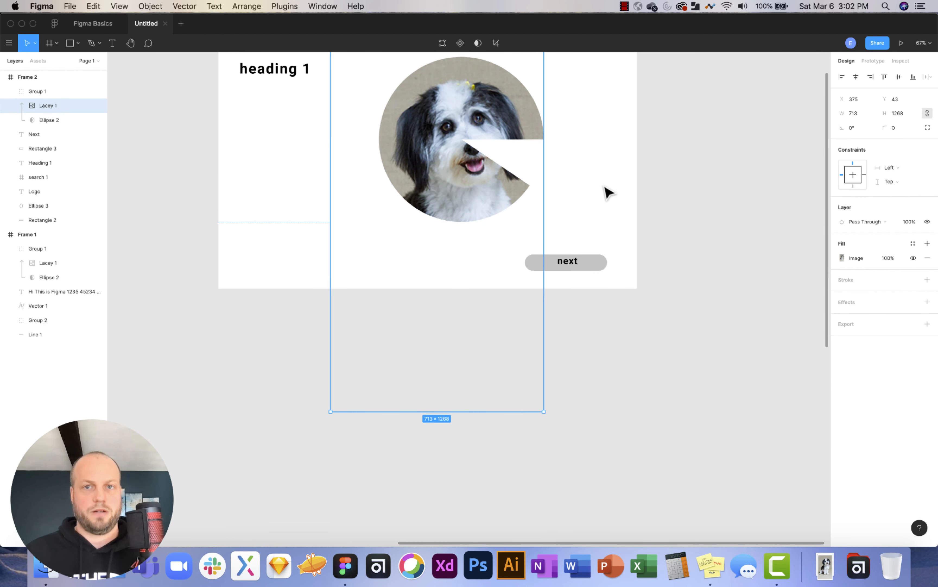
click(604, 187)
click(523, 189)
click(57, 119)
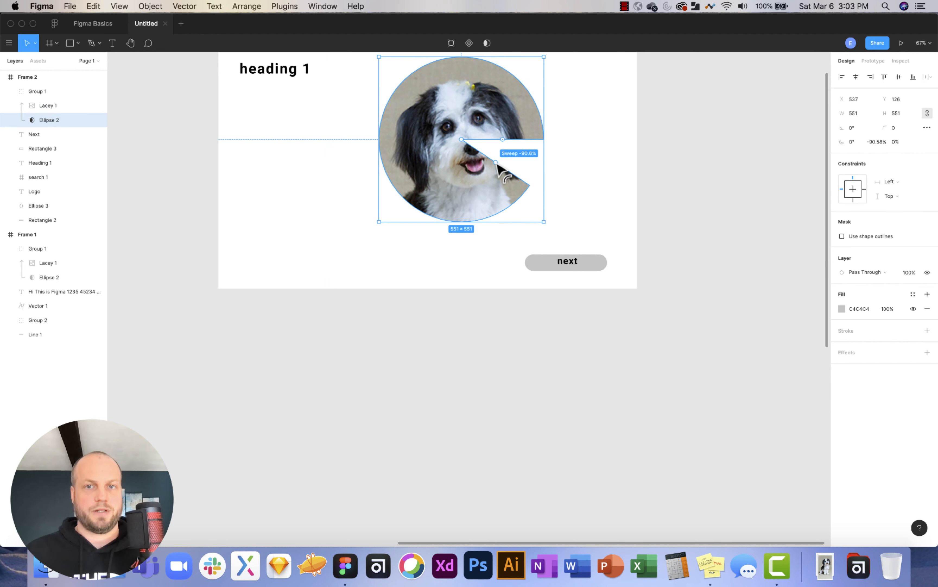
drag(498, 166, 513, 146)
click(621, 178)
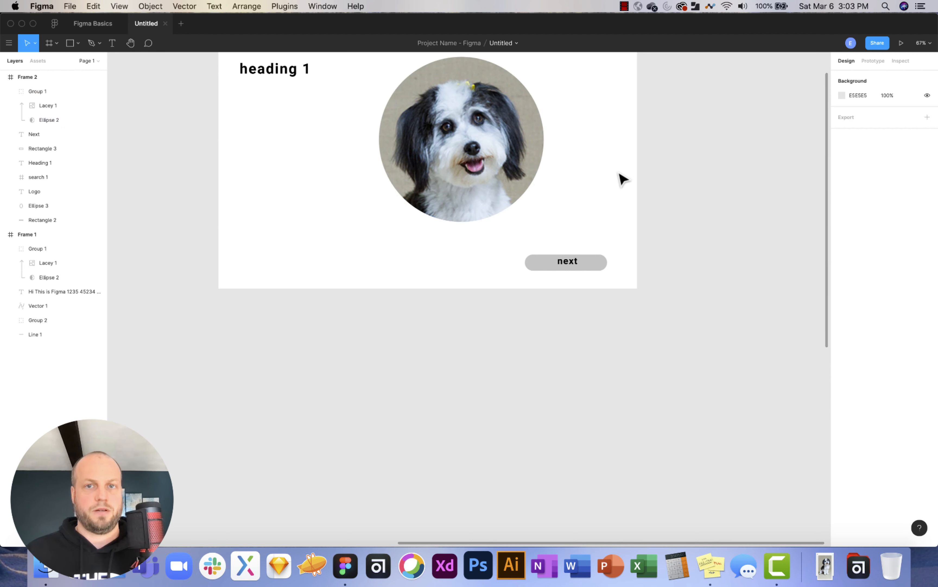
Position the dog photo below heading 1 in Frame 2.
scroll(621, 178, up, 2)
scroll(621, 179, left, 3)
drag(565, 176, 519, 198)
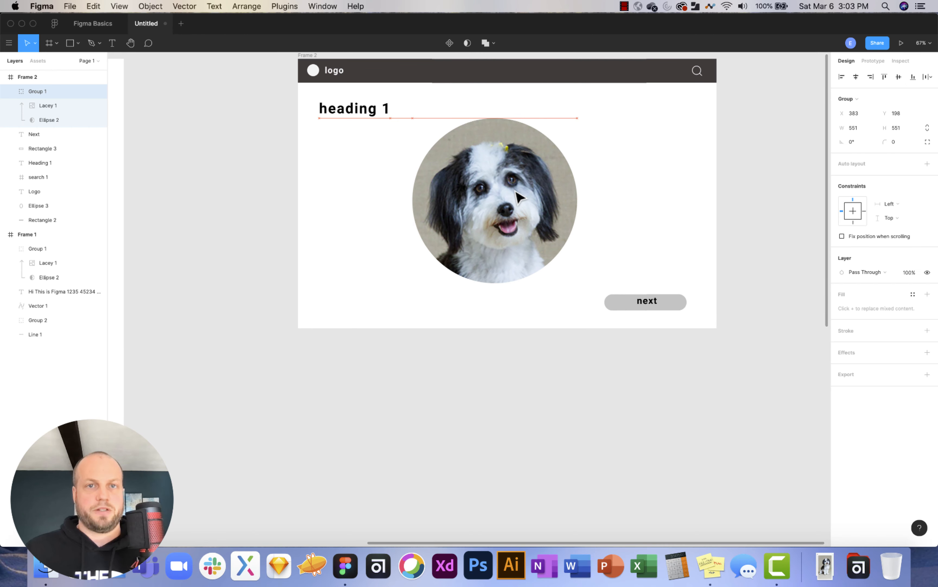
scroll(516, 198, up, 3)
scroll(516, 198, left, 3)
click(676, 226)
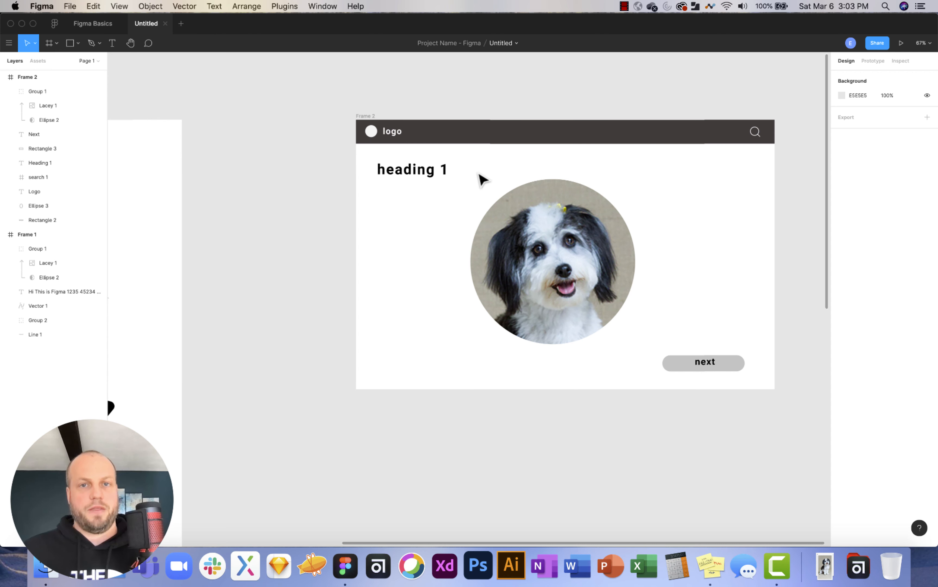
scroll(466, 161, up, 1)
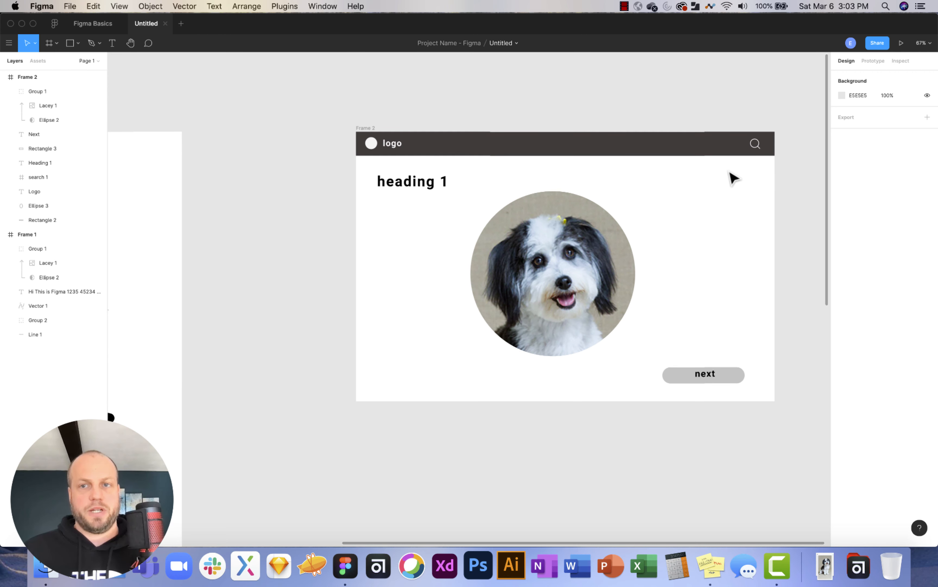
Group the header bar, logo, circle and search icon as Group 3 and fix it when scrolling.
drag(772, 173, 369, 145)
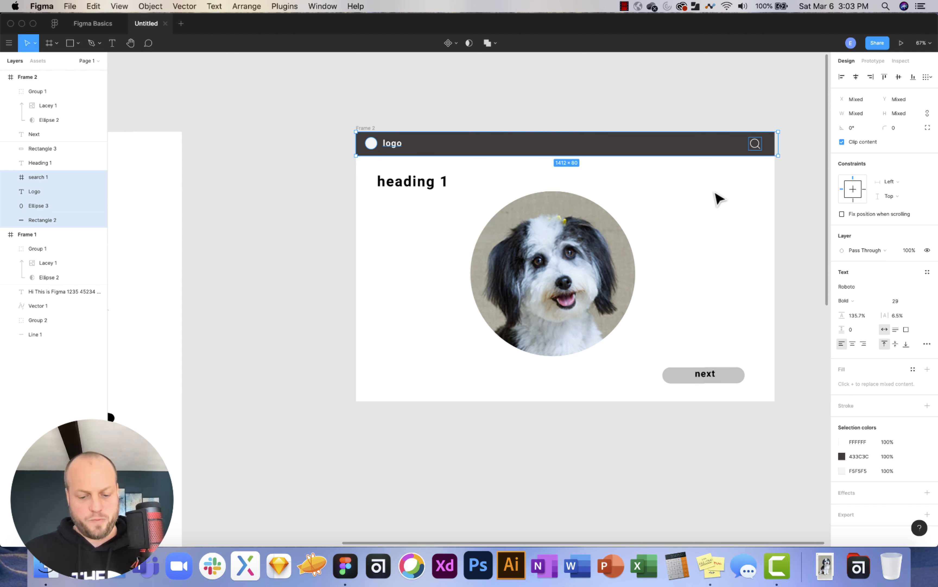
key(super+g)
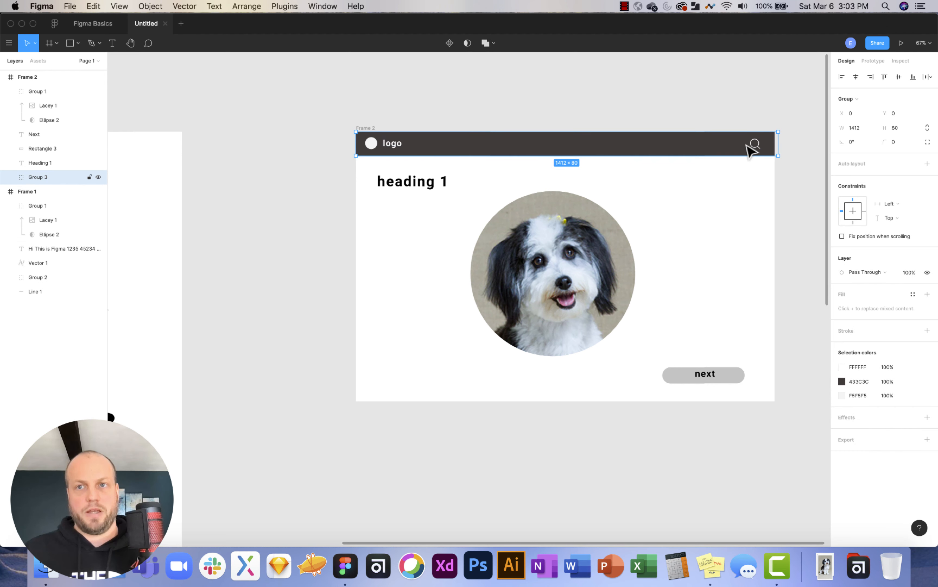
click(842, 236)
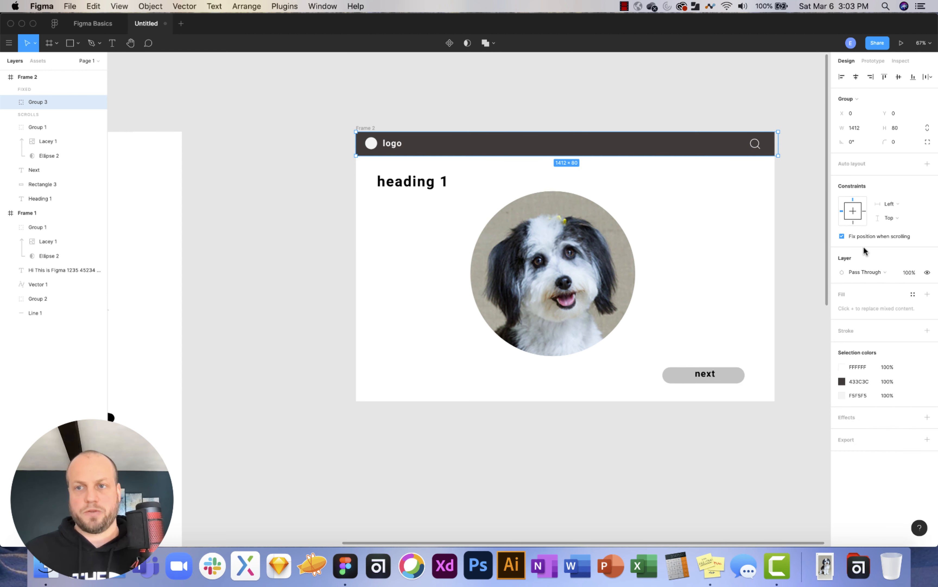
click(788, 210)
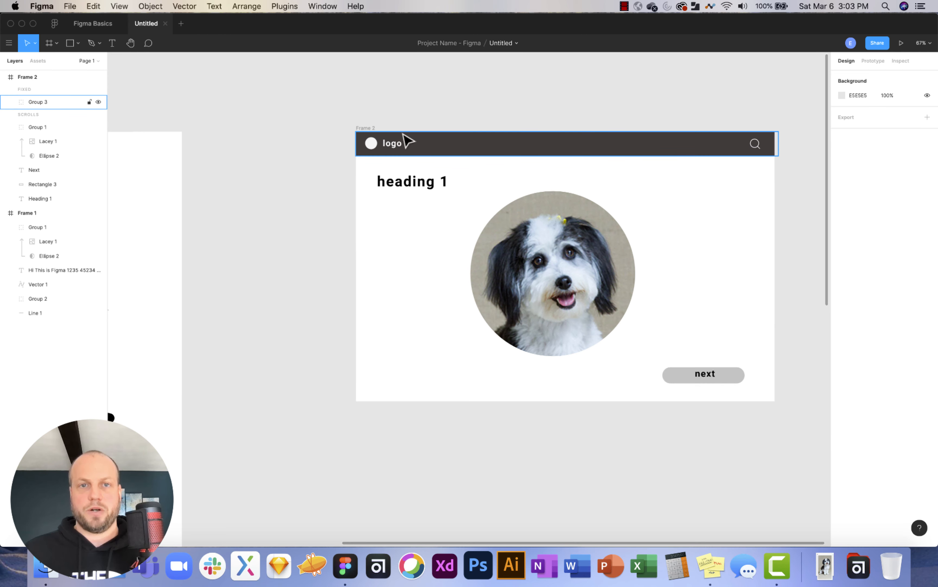
click(368, 128)
scroll(542, 193, down, 3)
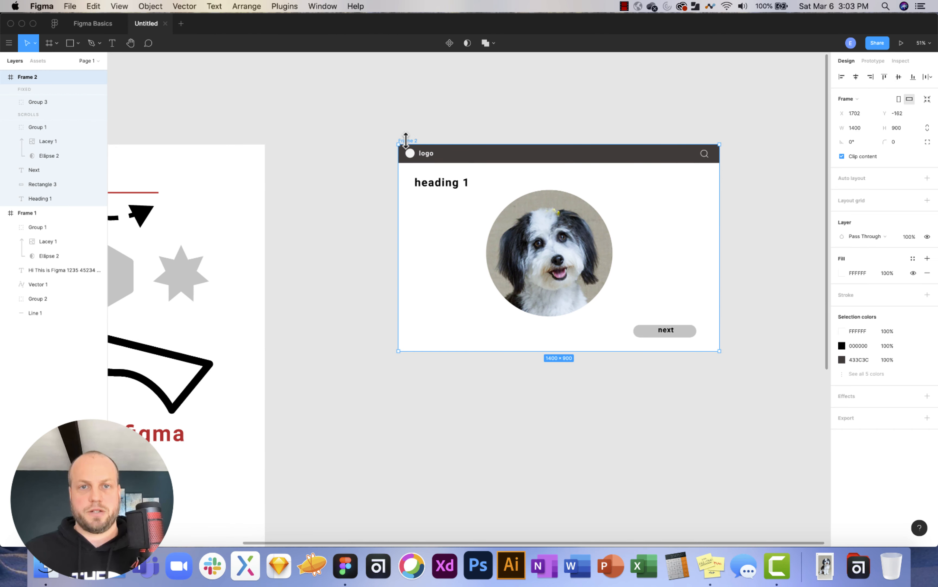
Duplicate Frame 2 as Frame 3, delete its dog photo and retitle the heading 'page 2'.
alt+drag(412, 147, 351, 190)
click(562, 233)
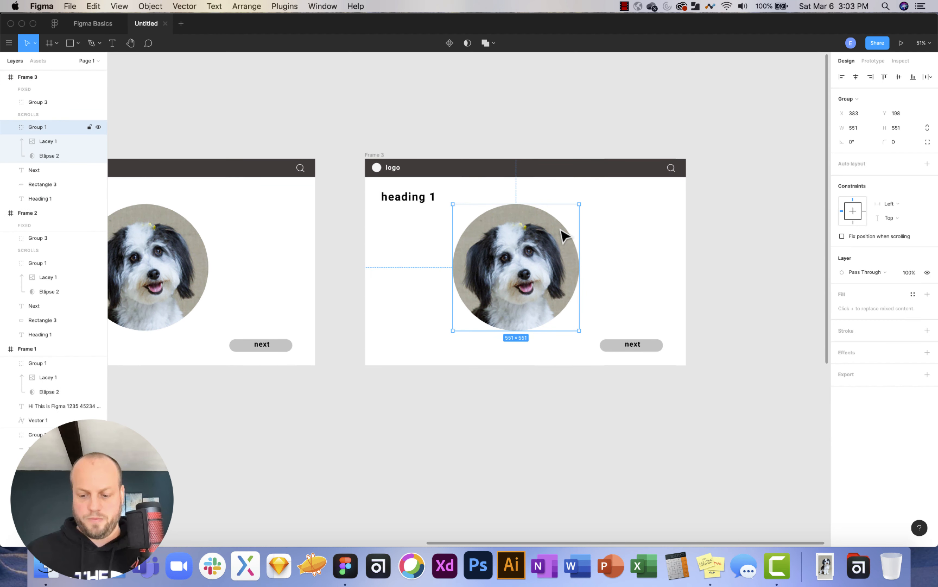
key(Delete)
click(420, 203)
double_click(415, 198)
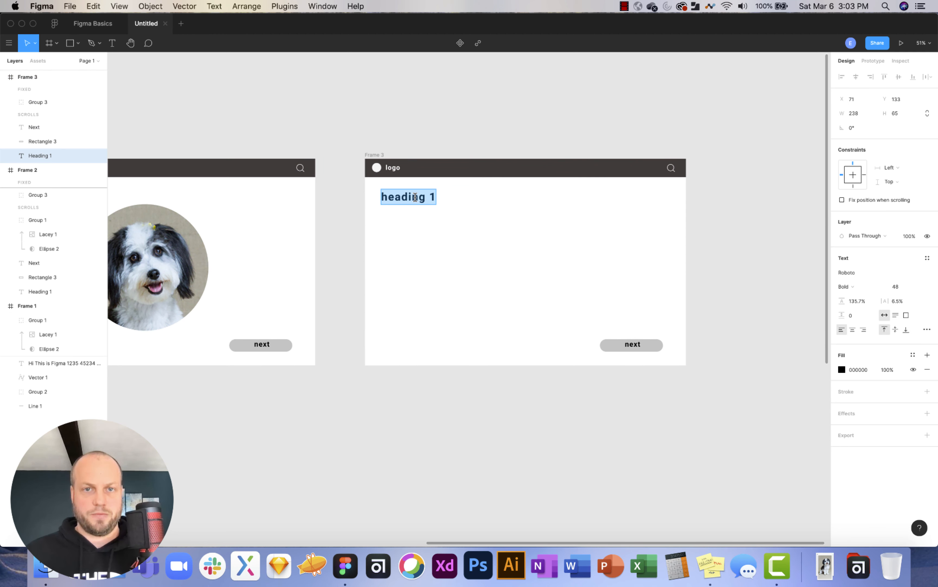
text(page 2)
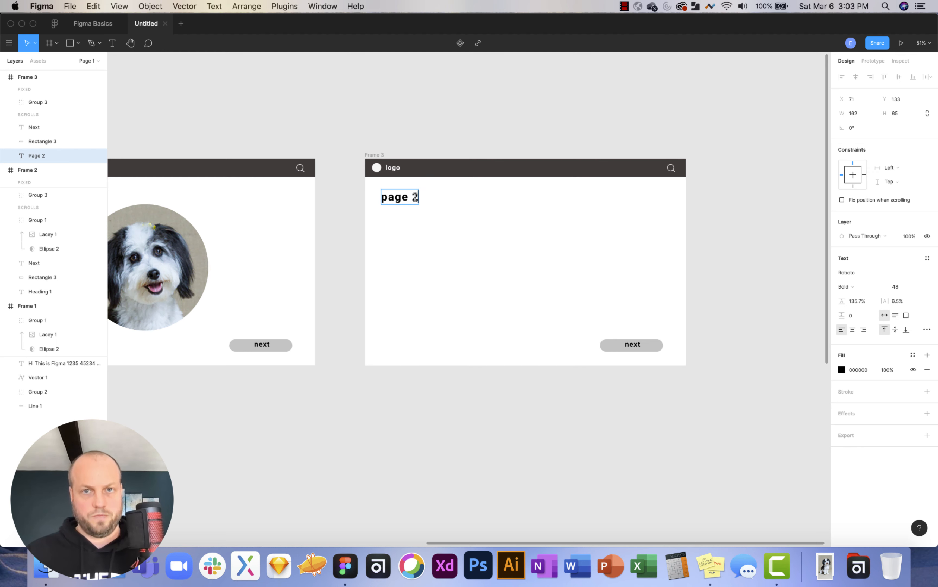
key(Escape)
Copy the next button to the lower left of Frame 3 and relabel it 'back'.
click(632, 342)
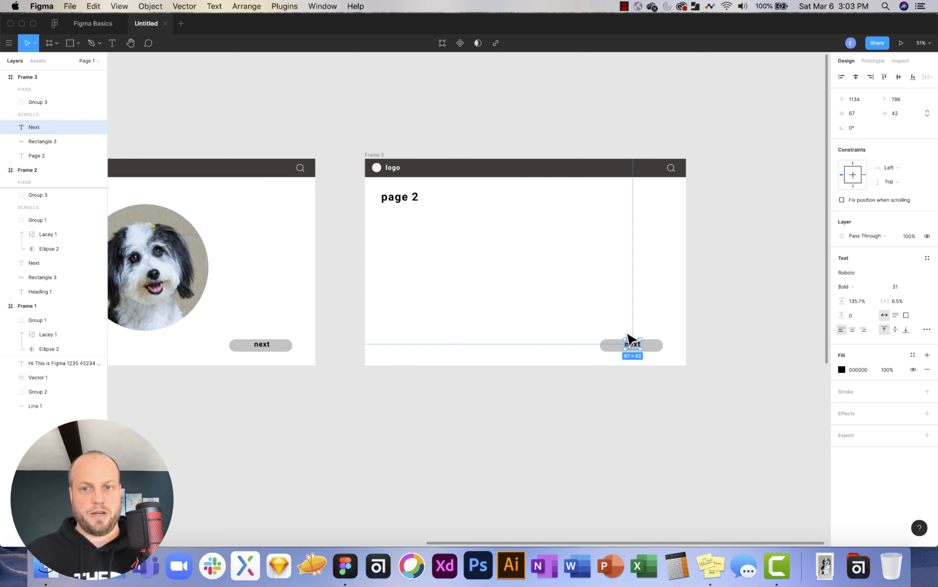
shift+click(611, 346)
alt+drag(624, 352, 418, 354)
key(Escape)
double_click(431, 344)
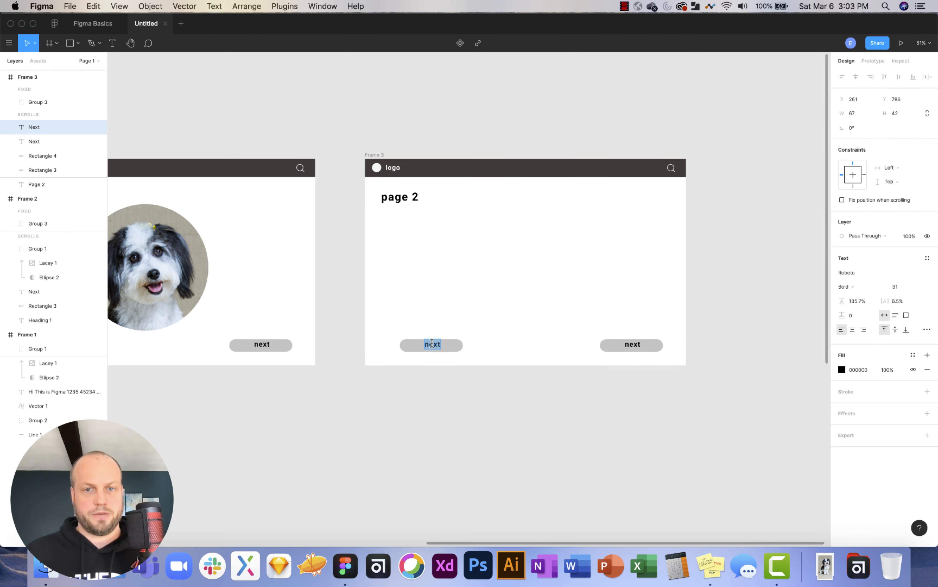
scroll(432, 343, right, 1)
text(back)
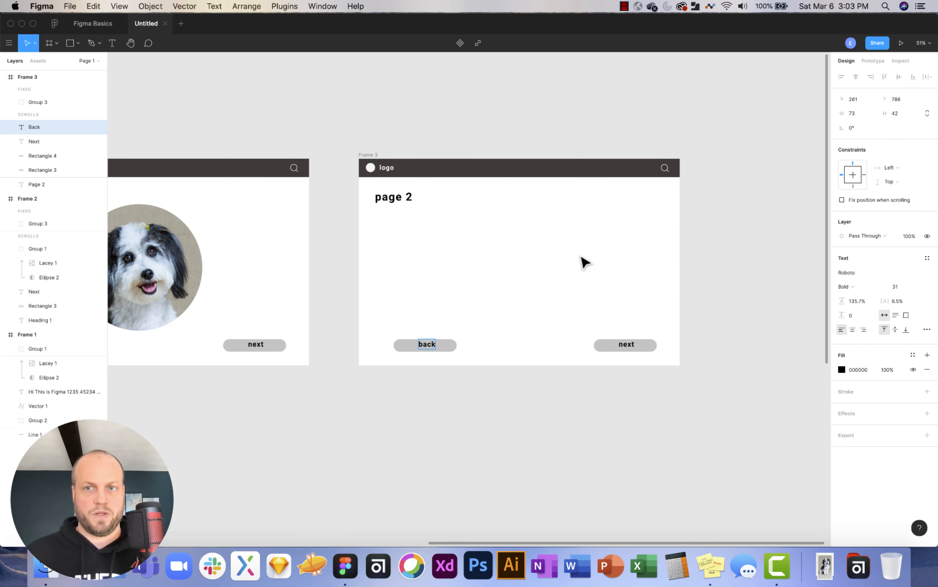
key(Escape)
scroll(580, 277, left, 5)
scroll(577, 278, left, 2)
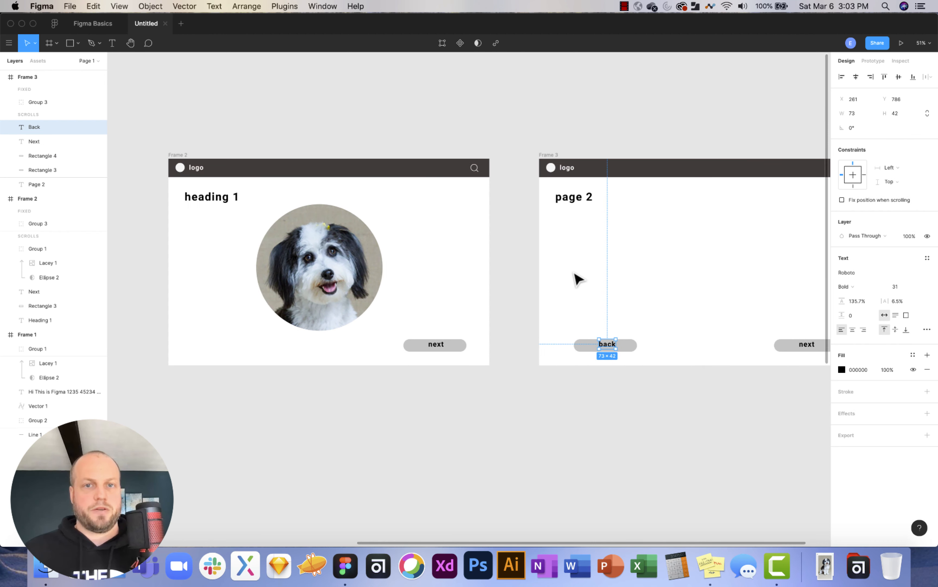
click(625, 399)
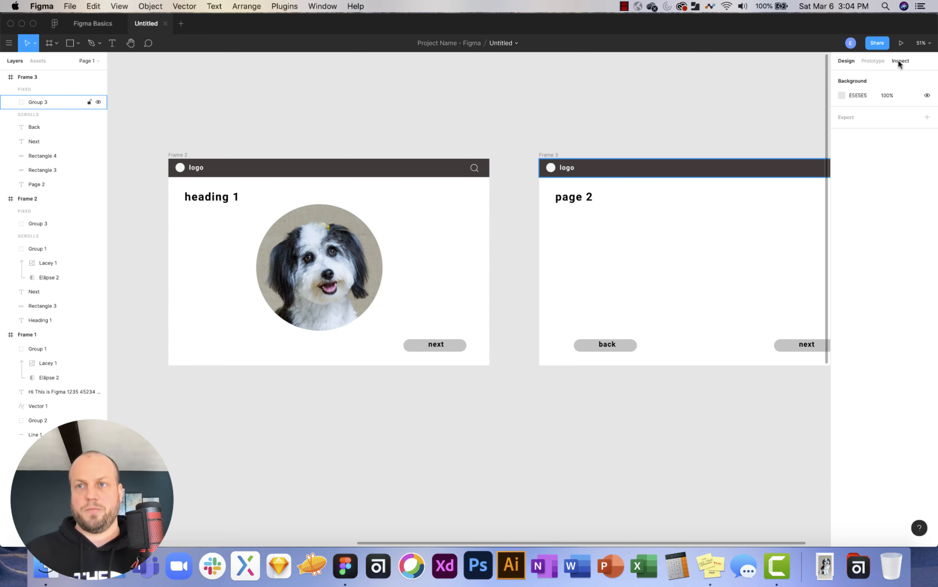
Link Frame 2's next button to Frame 3 and Frame 3's back button to Frame 2.
click(877, 63)
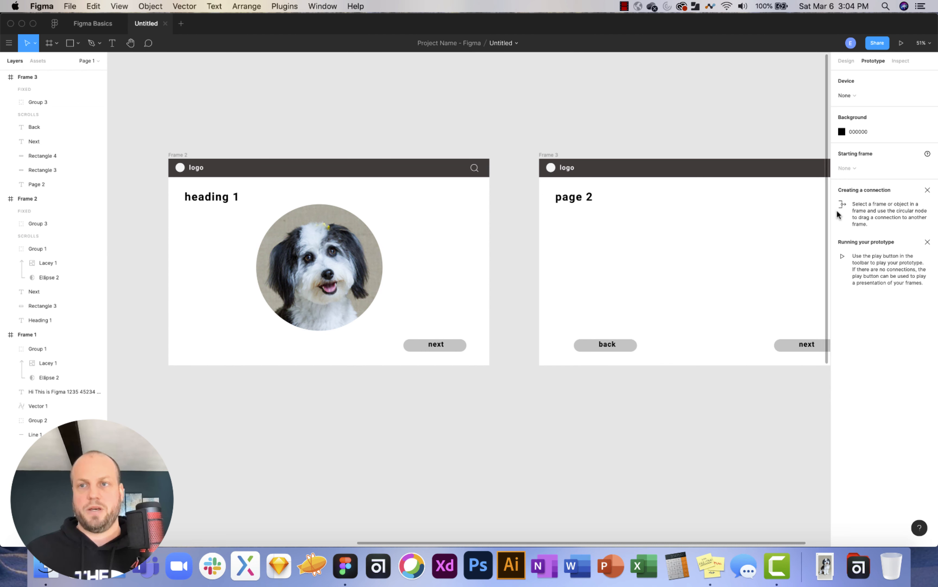
click(464, 347)
drag(467, 346, 553, 266)
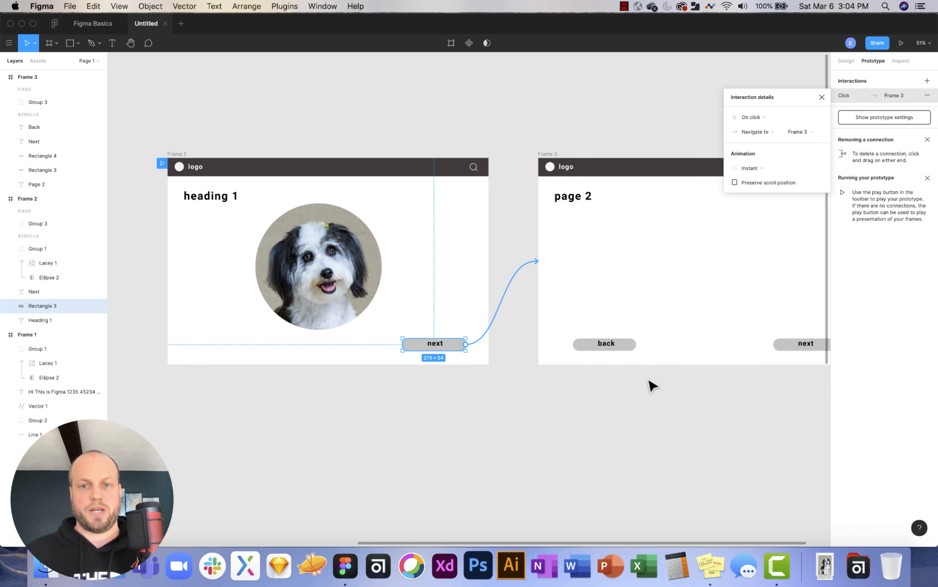
click(622, 345)
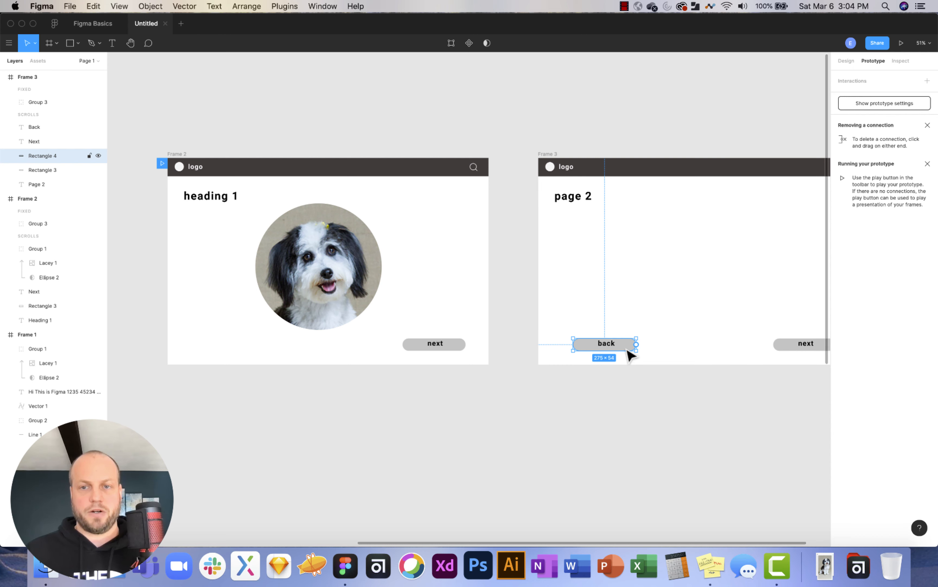
drag(636, 344, 490, 291)
scroll(581, 330, right, 5)
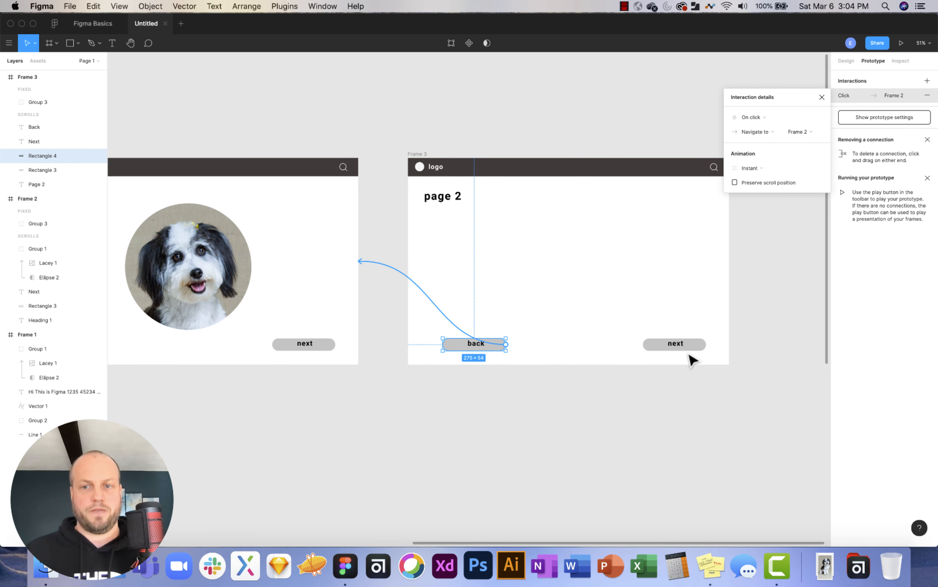
Delete the next button and its grey background from Frame 3.
click(847, 61)
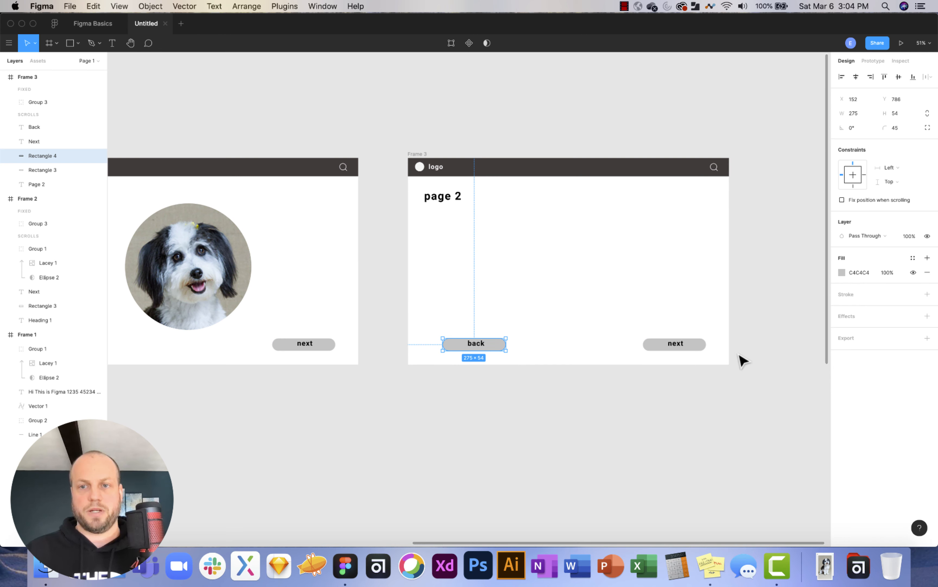
click(687, 351)
shift+click(698, 351)
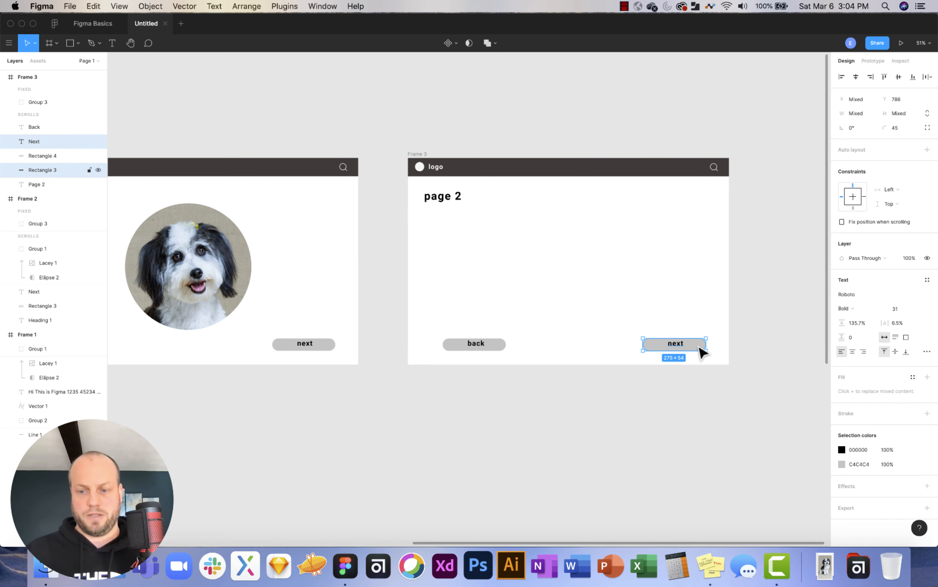
key(Delete)
scroll(659, 351, left, 3)
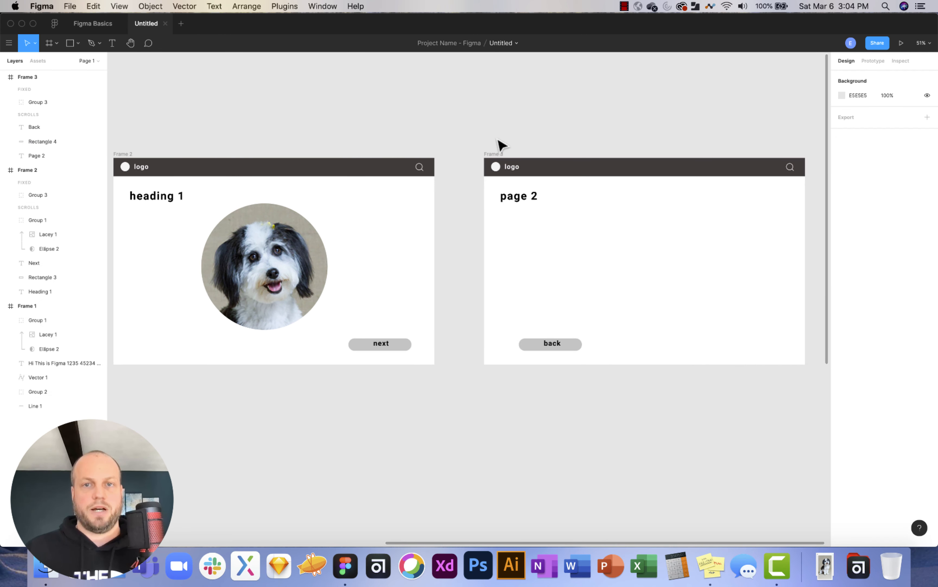
click(494, 157)
click(129, 155)
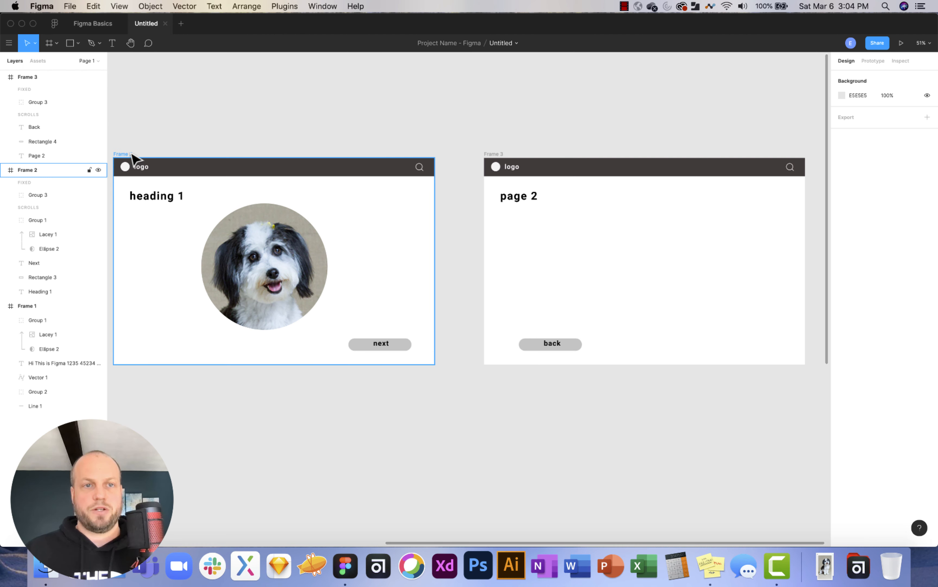
Set the prototype preview device to iPhone 11 Pro Max.
click(870, 60)
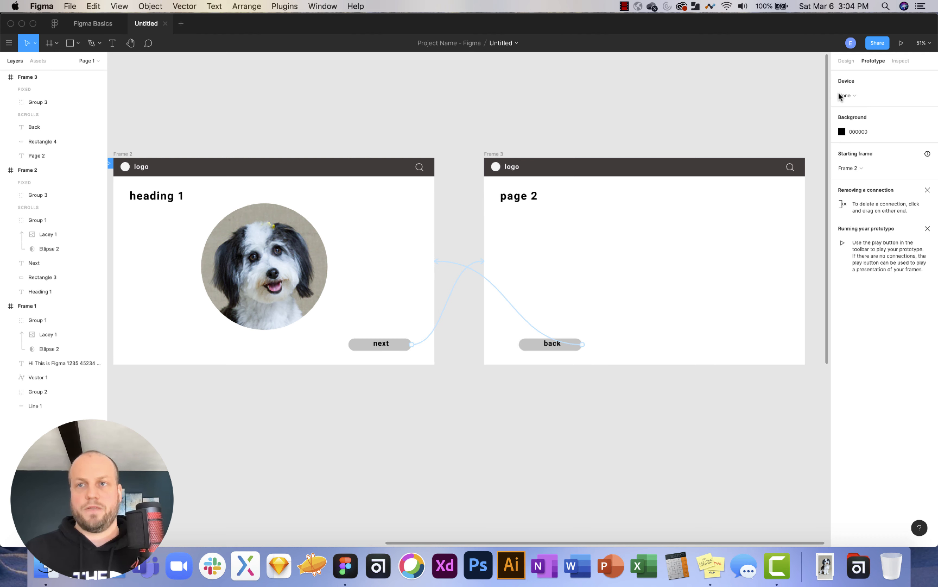
click(870, 95)
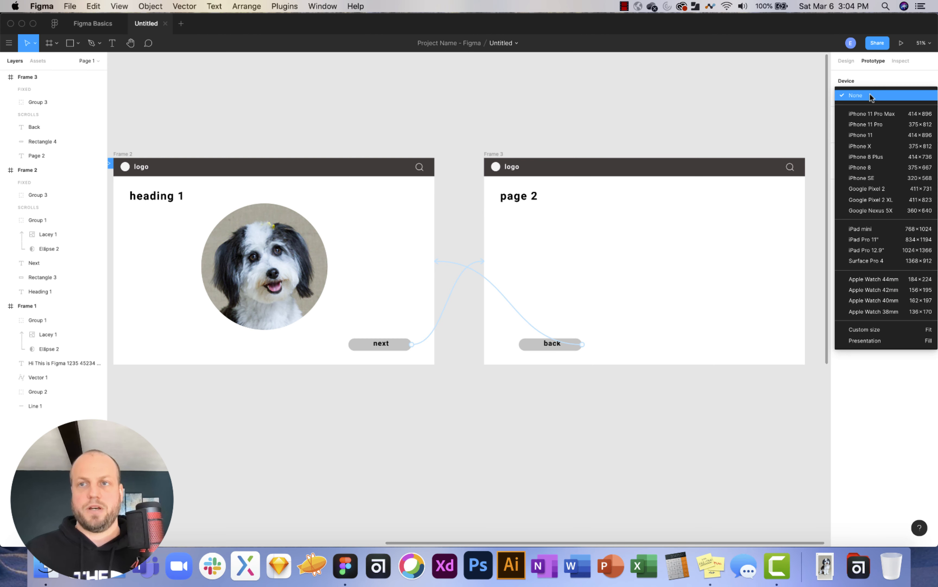
click(879, 113)
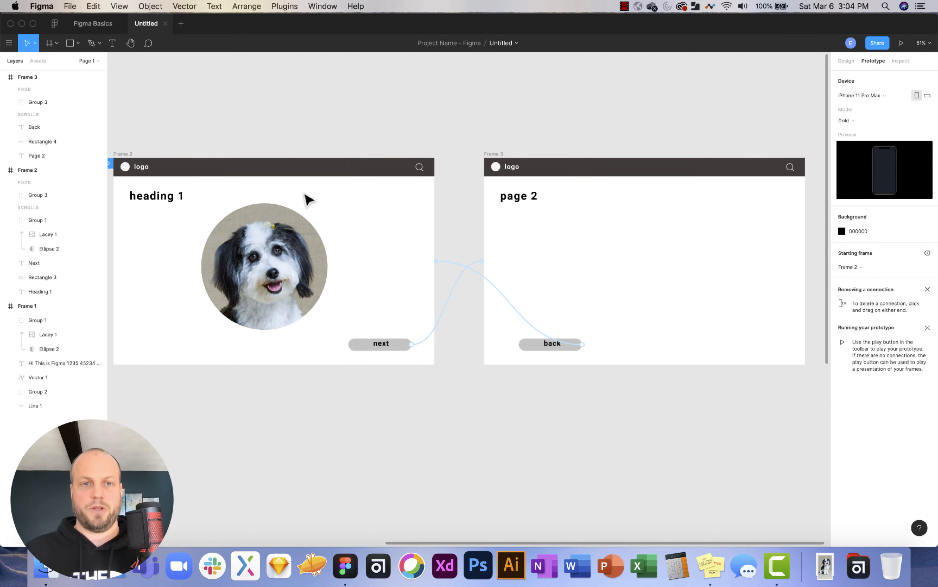
Present the prototype, pan the page to test it, then close the presentation.
click(901, 41)
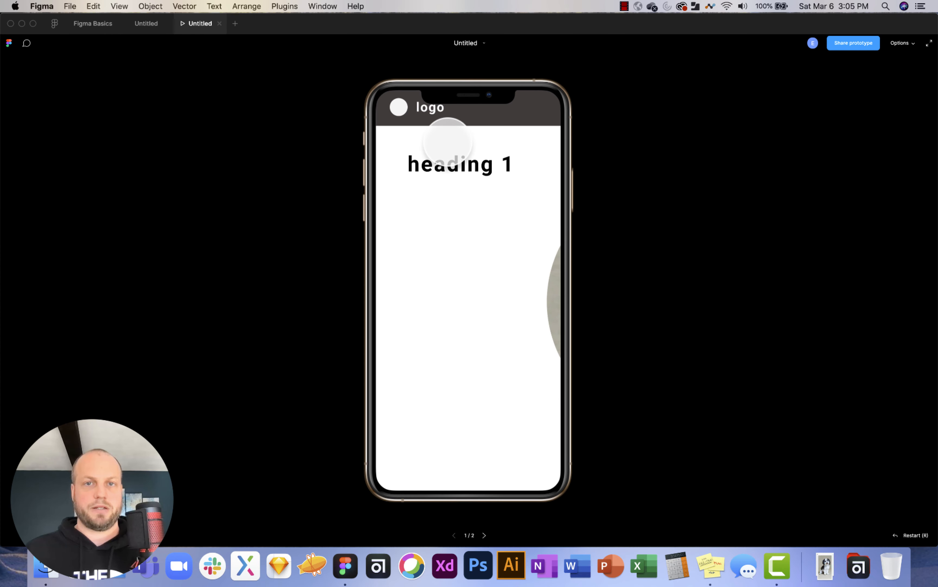
scroll(472, 316, up, 1)
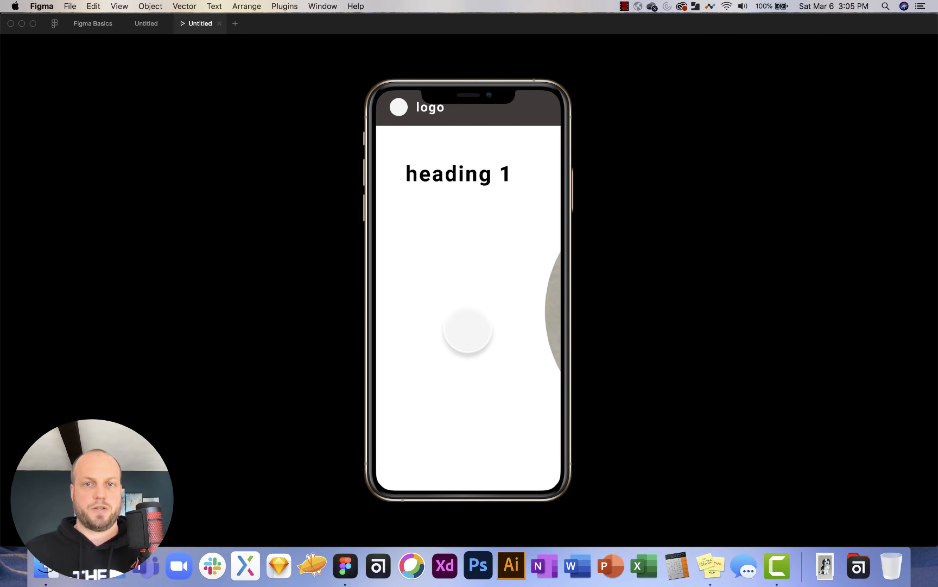
scroll(467, 331, down, 2)
scroll(477, 236, right, 10)
drag(426, 252, 553, 287)
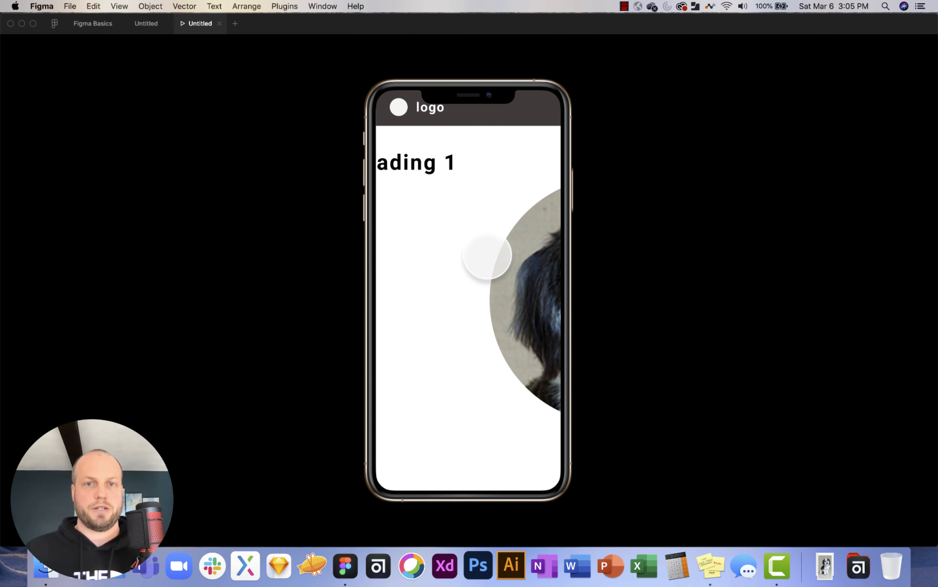
drag(485, 259, 510, 203)
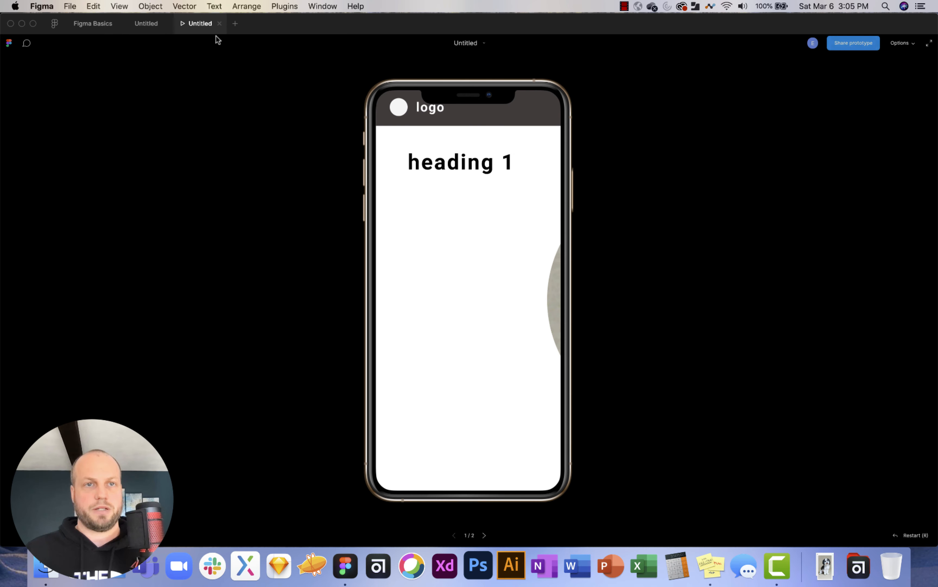
click(219, 23)
scroll(407, 310, left, 5)
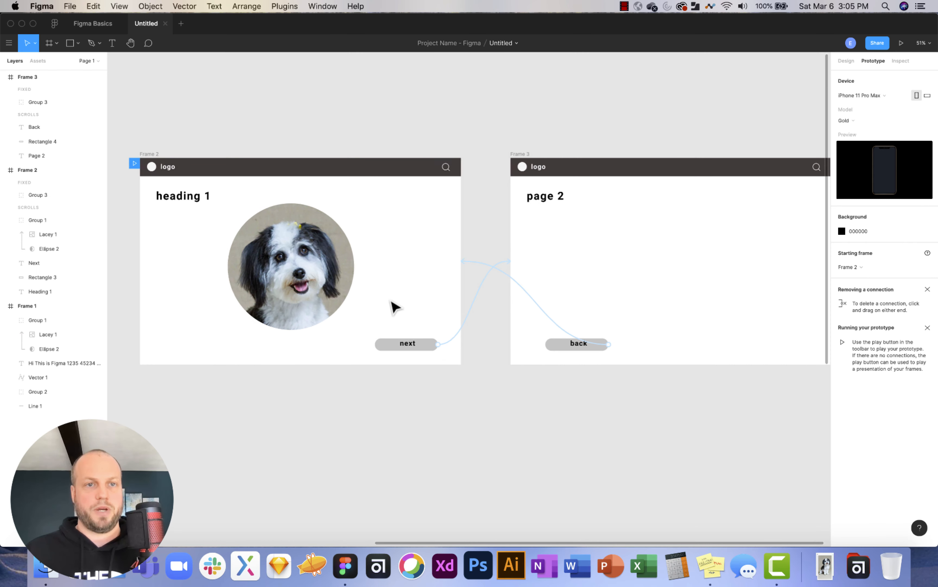
click(166, 155)
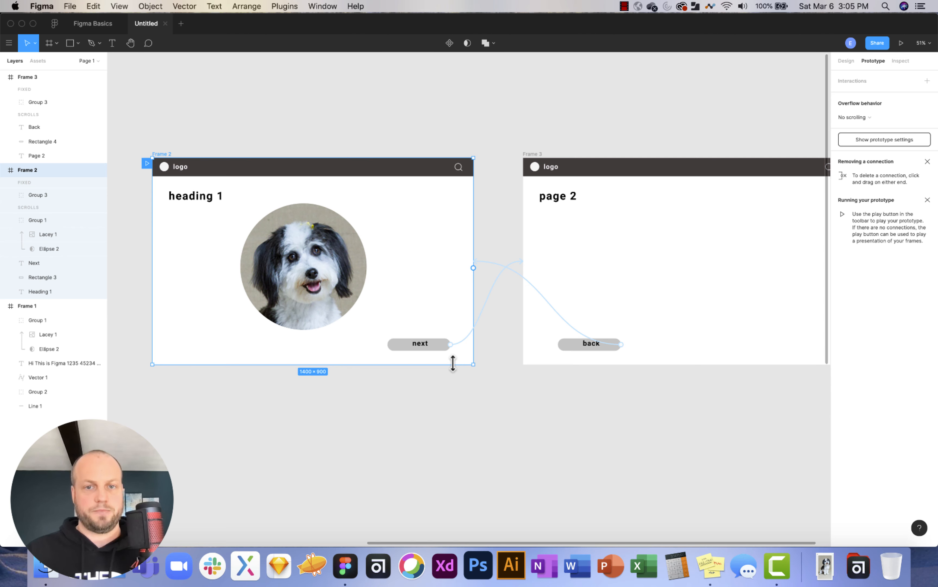
drag(453, 363, 450, 509)
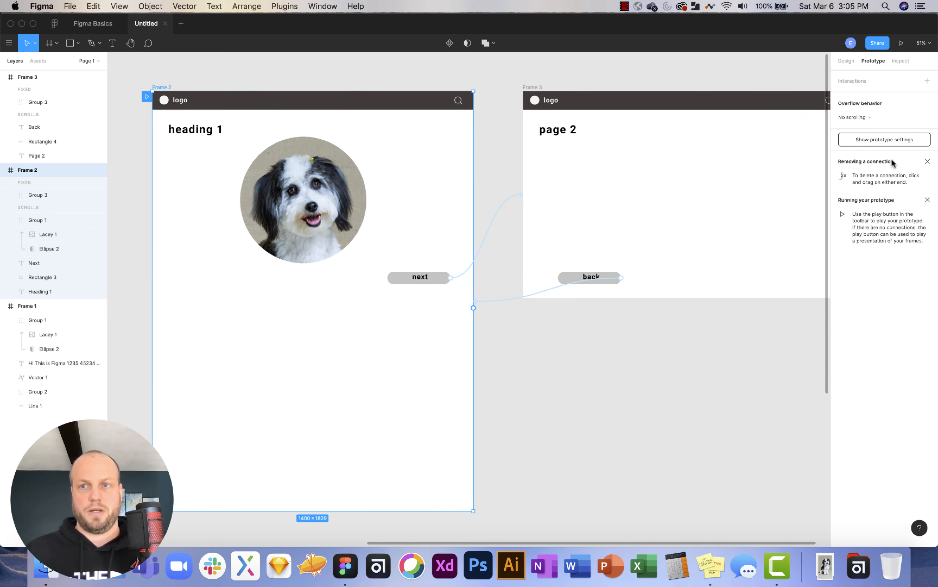
click(847, 62)
scroll(635, 365, left, 10)
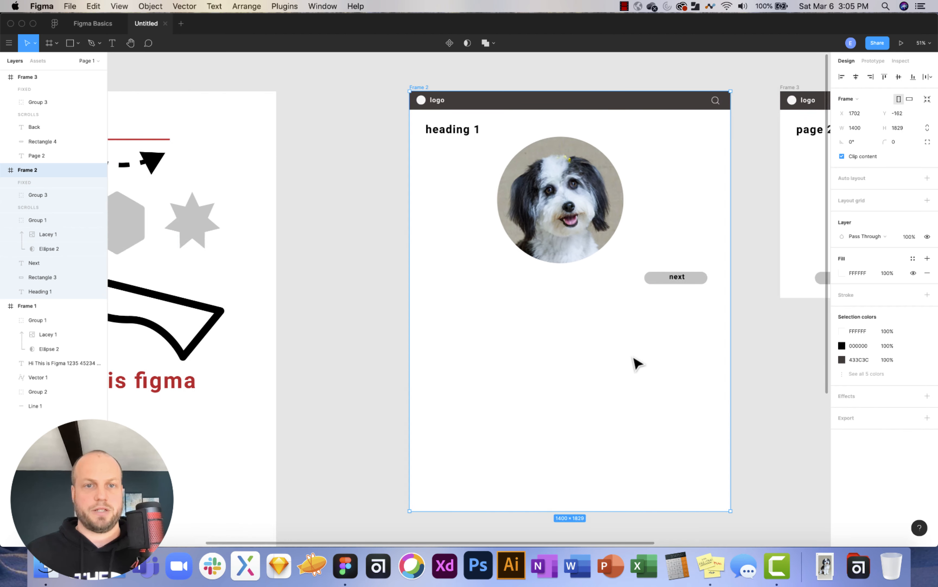
drag(472, 337, 692, 351)
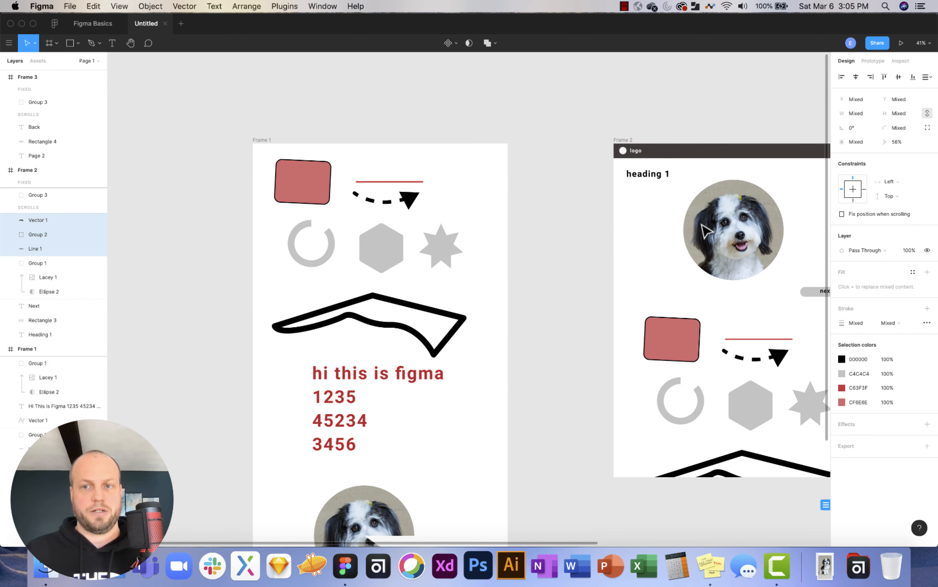
key(Escape)
scroll(694, 323, right, 10)
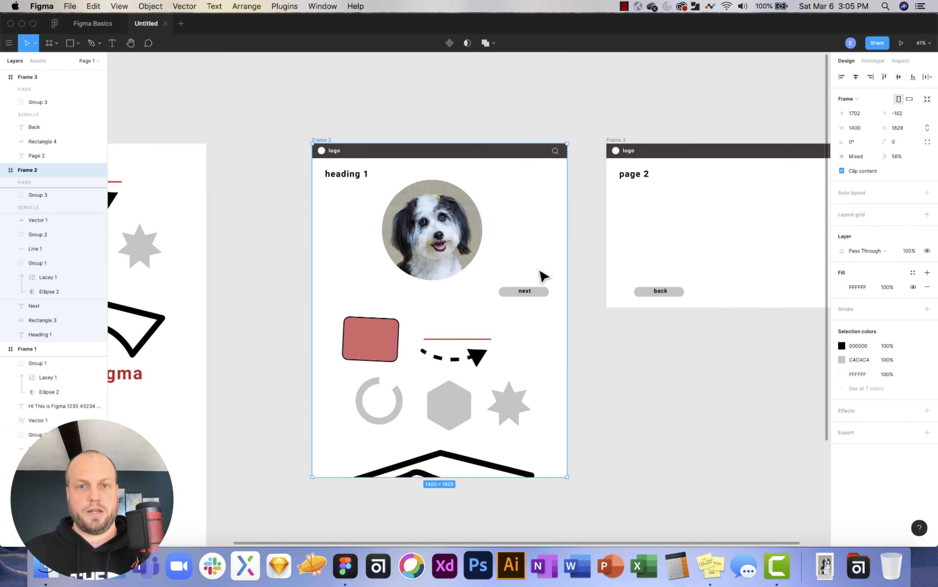
click(901, 42)
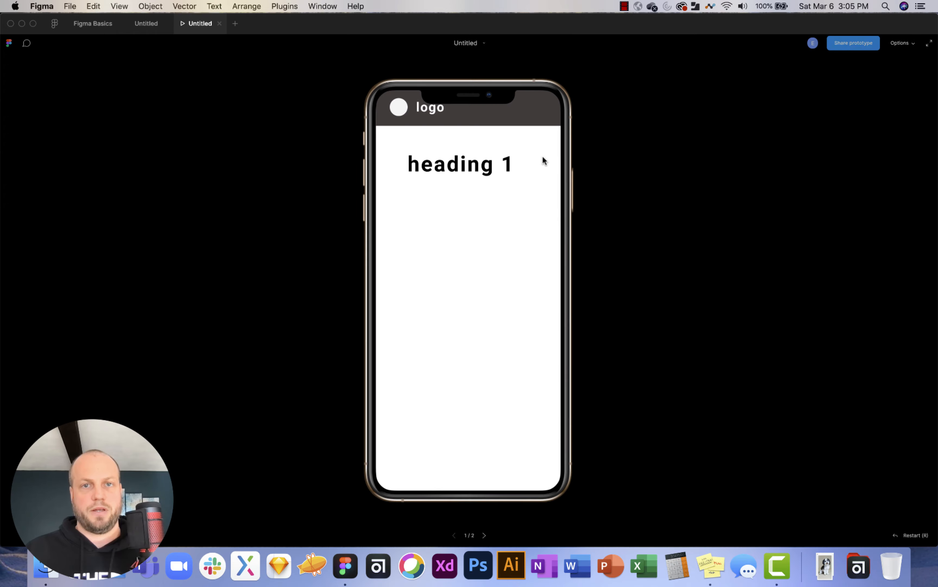
scroll(543, 156, down, 10)
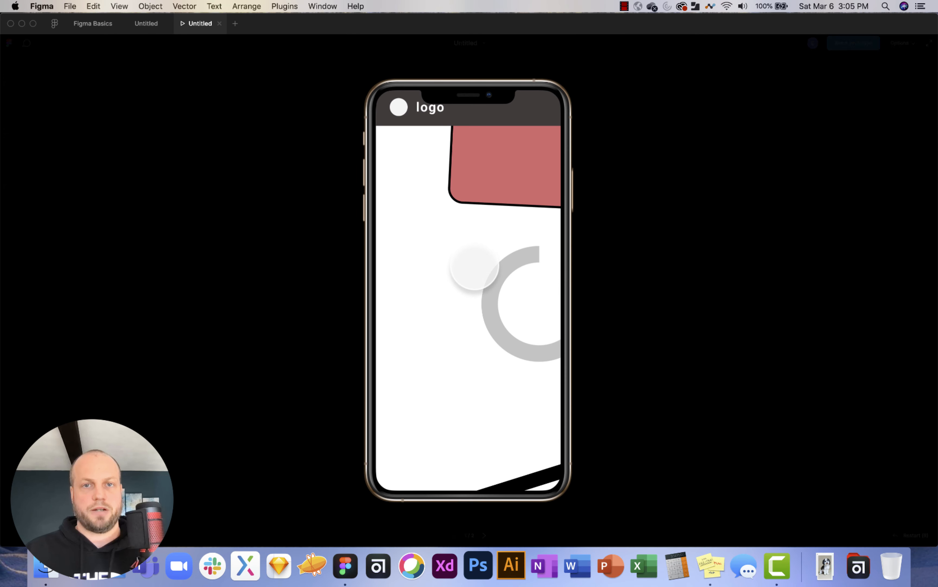
scroll(473, 267, up, 10)
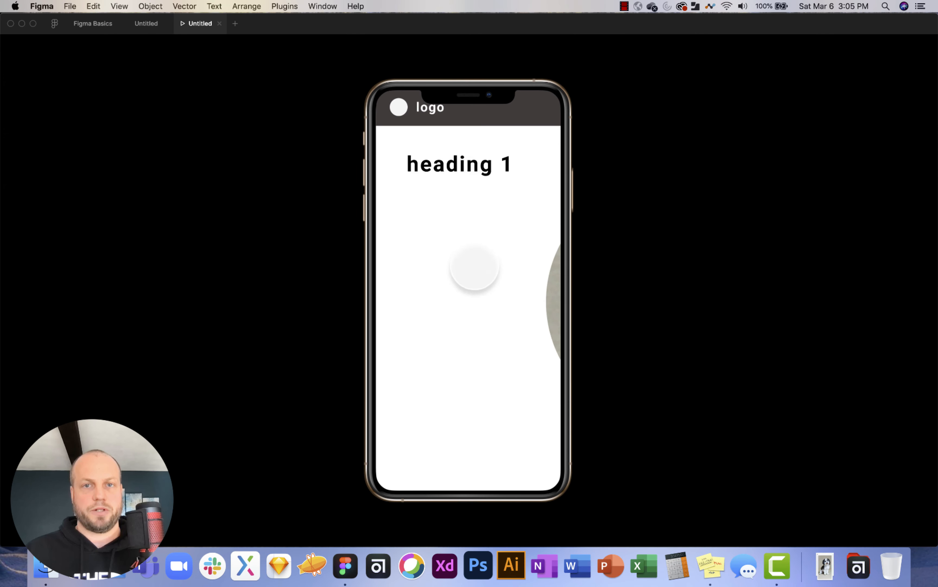
click(219, 24)
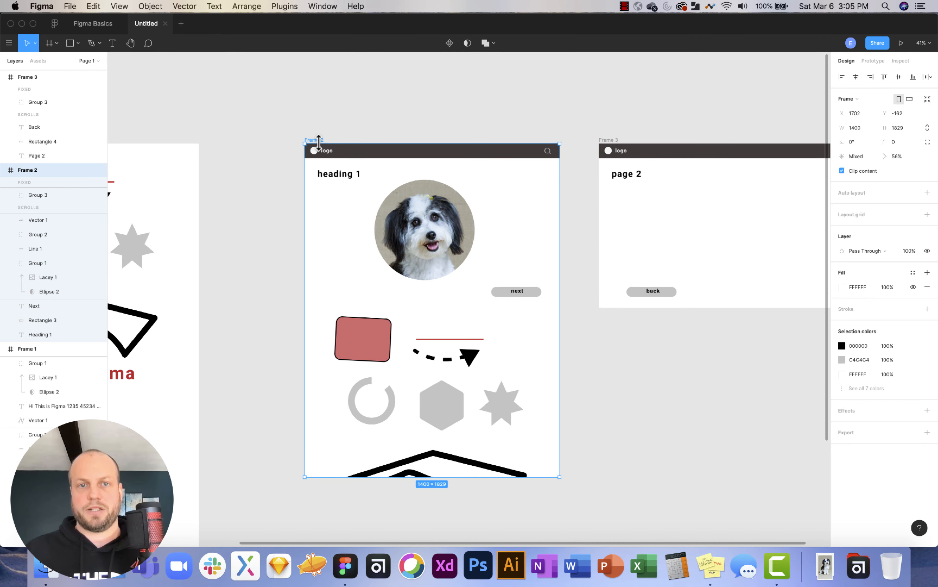
Change the prototype's preview device to None and present it again.
click(877, 61)
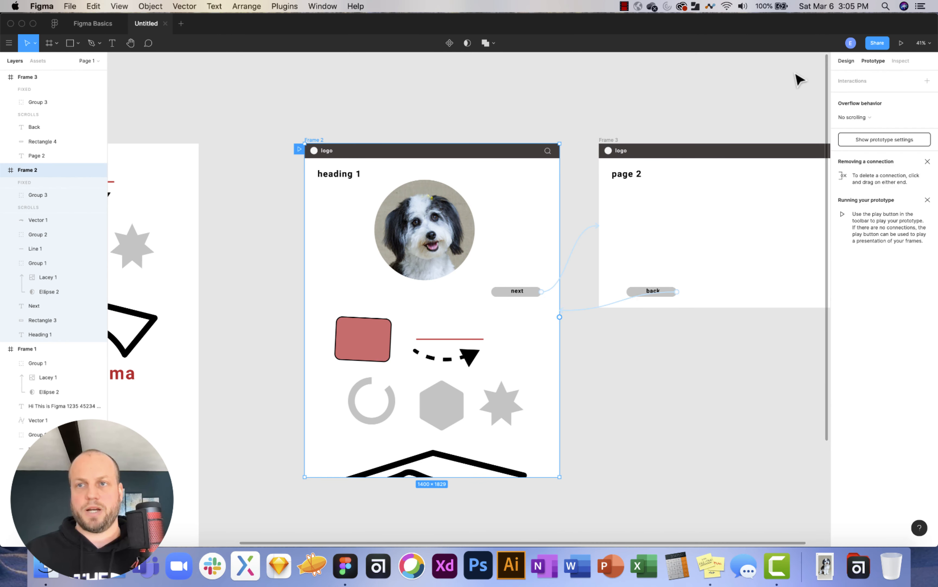
click(642, 87)
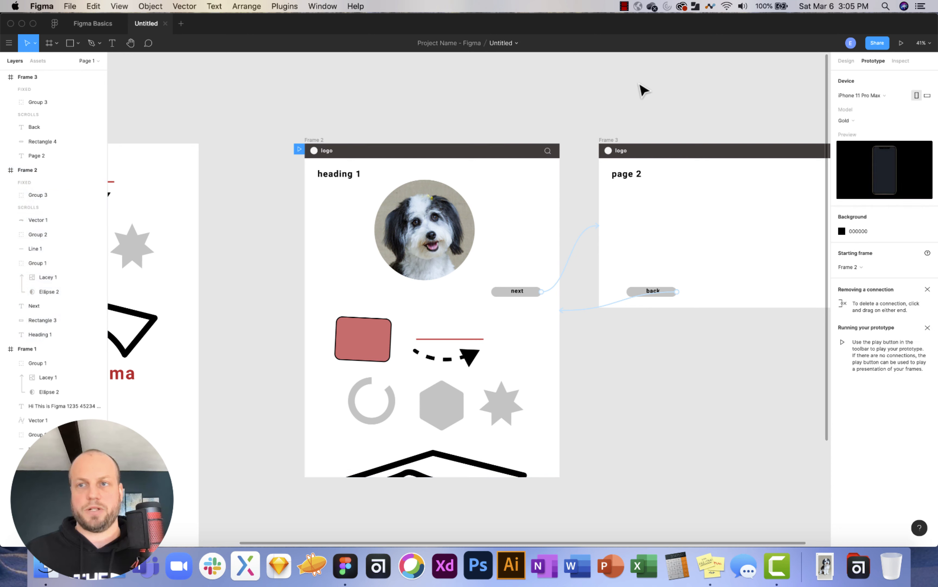
click(874, 97)
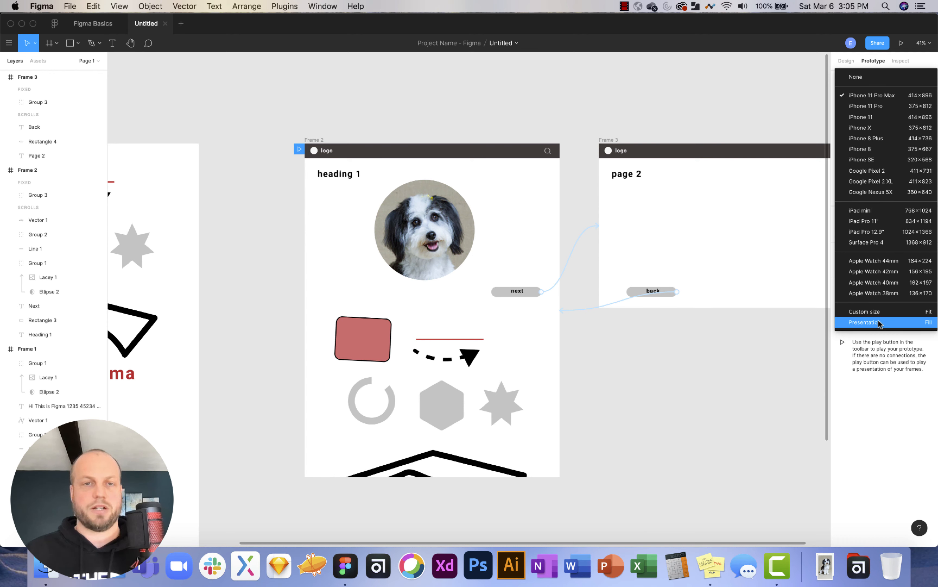
click(871, 78)
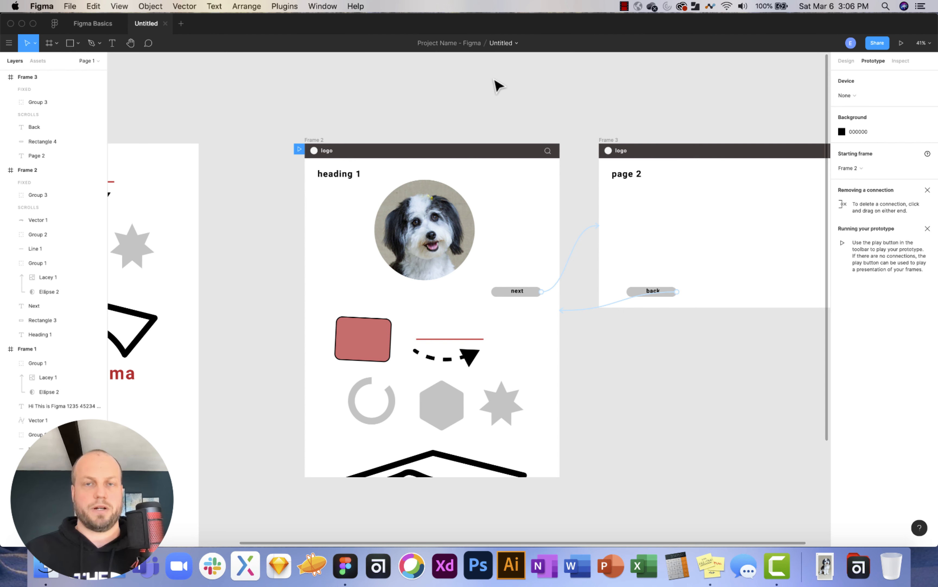
click(900, 43)
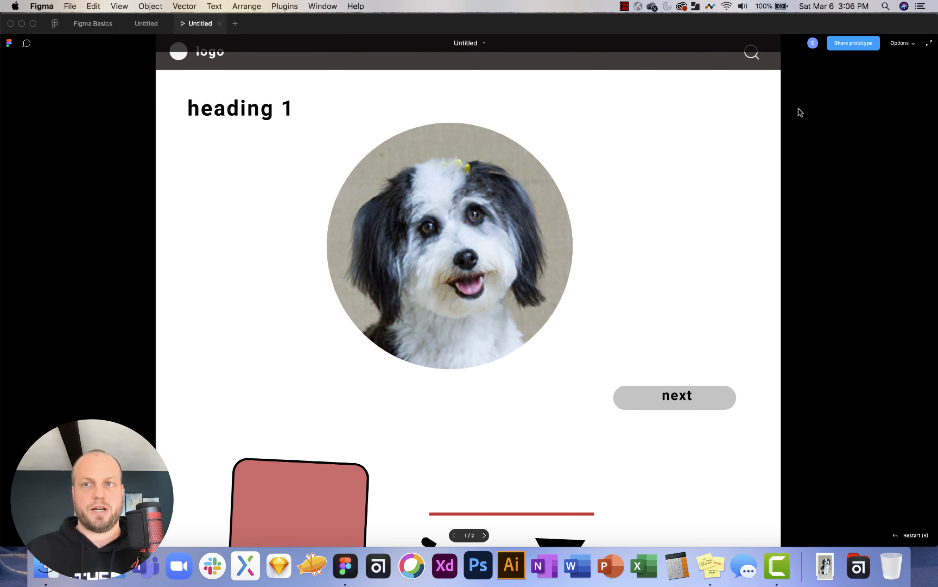
Follow the next link to page 2 and the back link to the first page.
scroll(739, 159, down, 10)
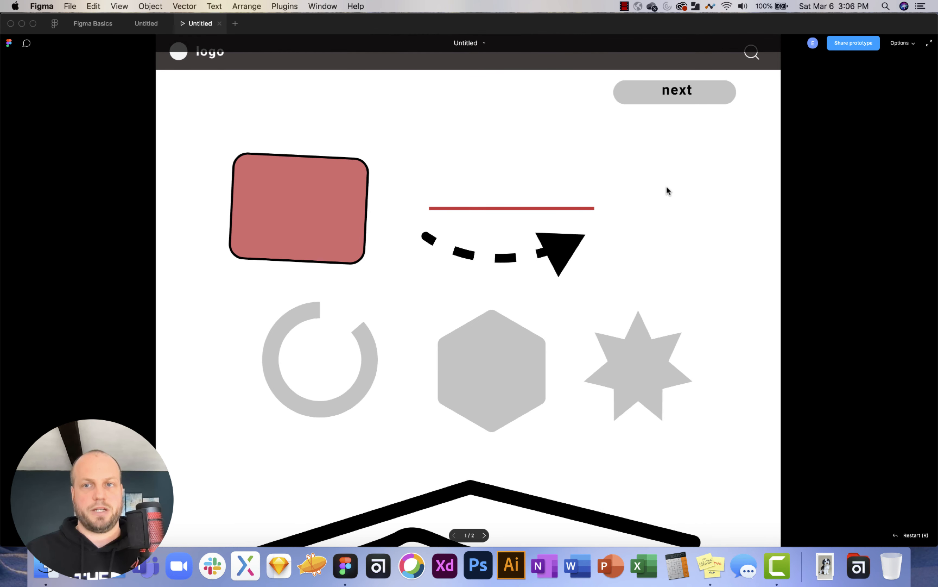
scroll(670, 185, up, 10)
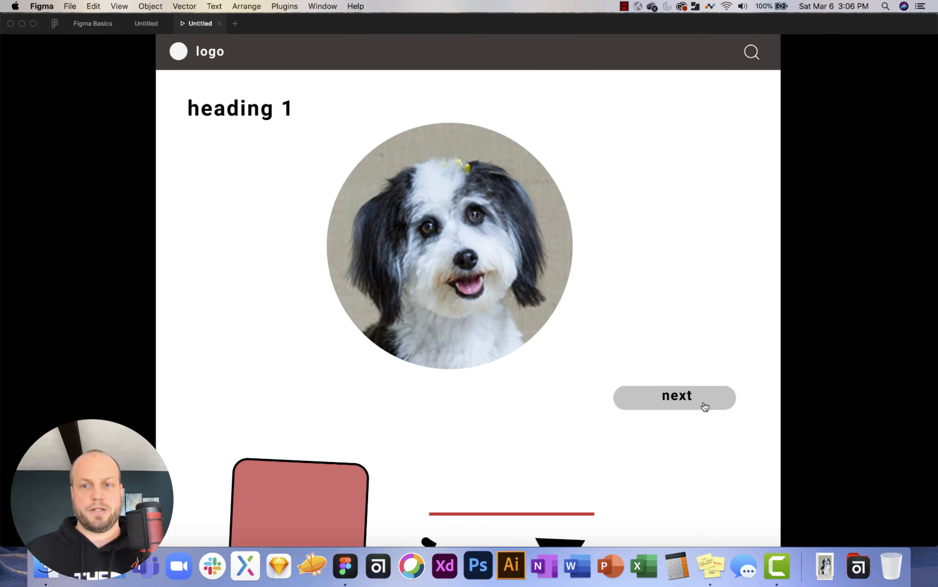
click(641, 402)
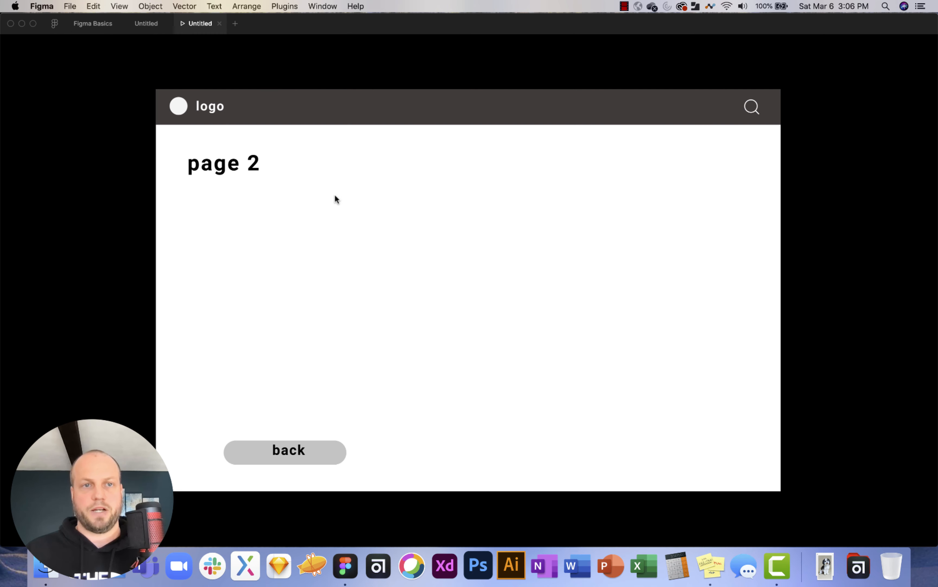
click(316, 453)
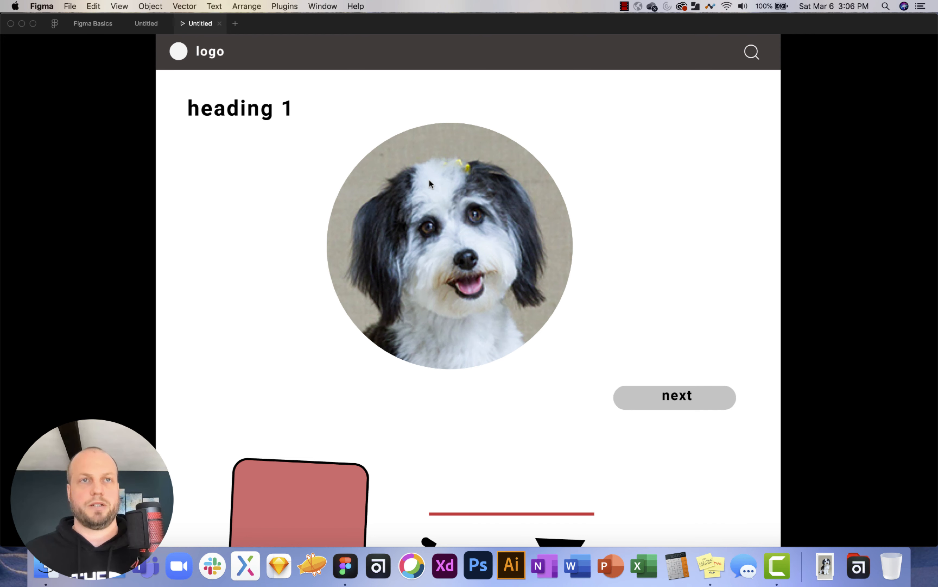
scroll(430, 181, down, 1)
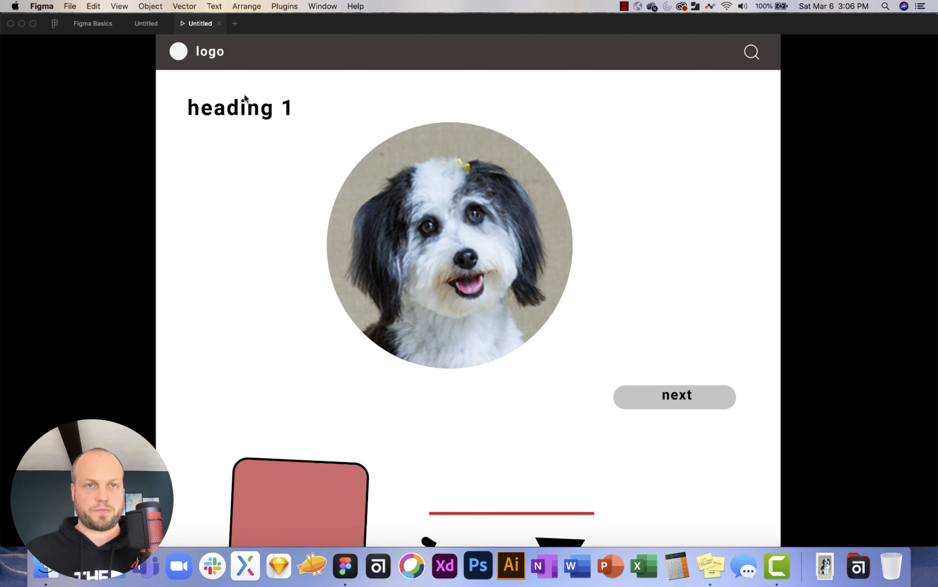
Copy the prototype tab's link and switch over to Chrome.
right_click(197, 24)
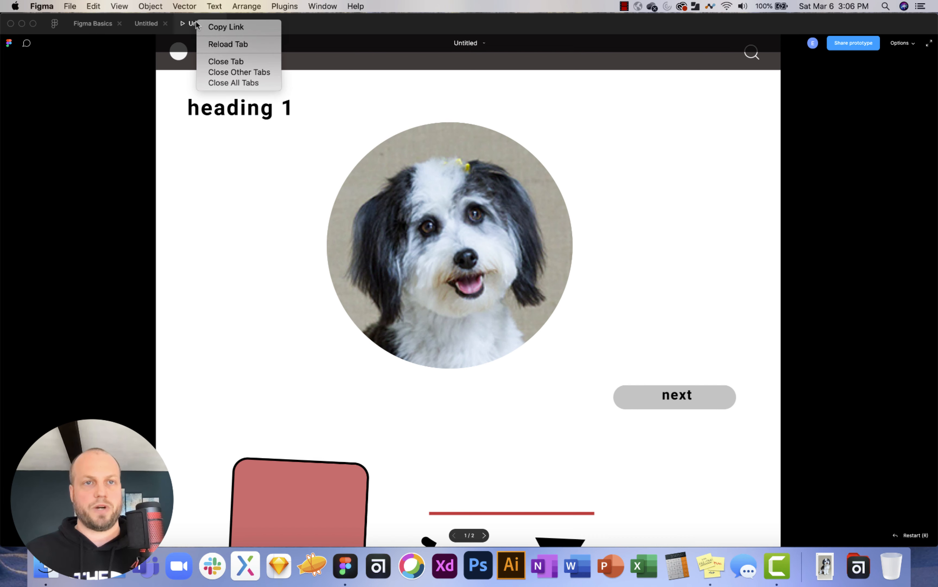
click(213, 27)
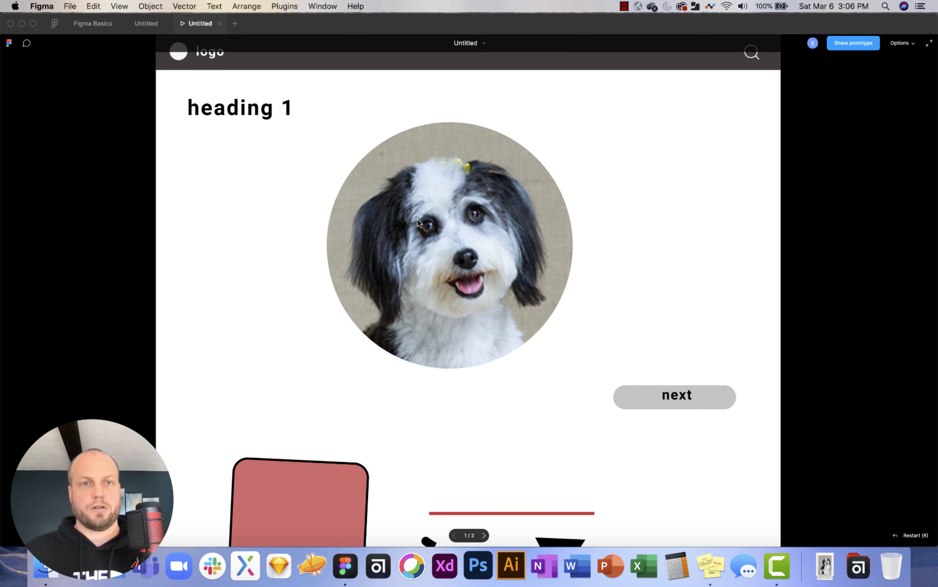
key(super+Tab)
Load the copied prototype link in Chrome and scroll through the shared prototype page.
click(222, 47)
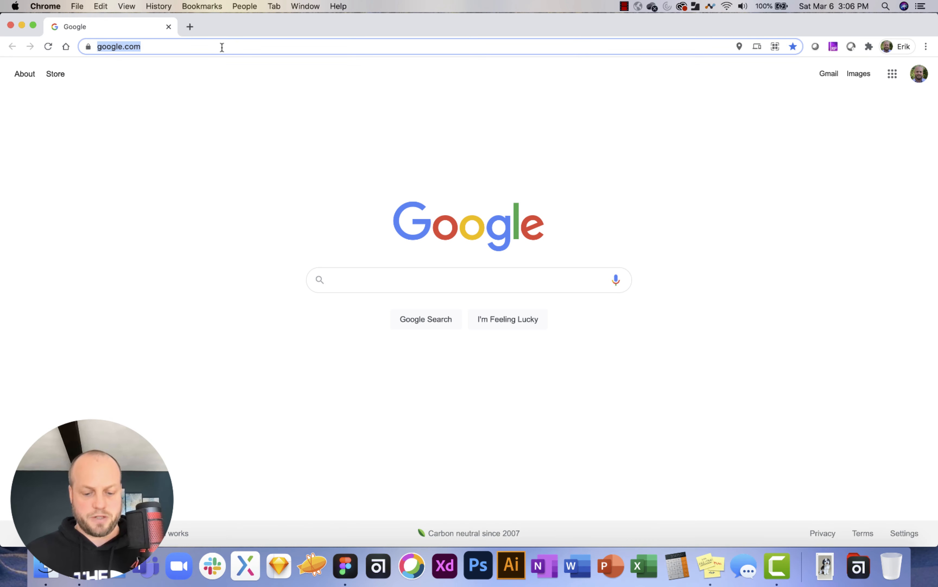
key(Return)
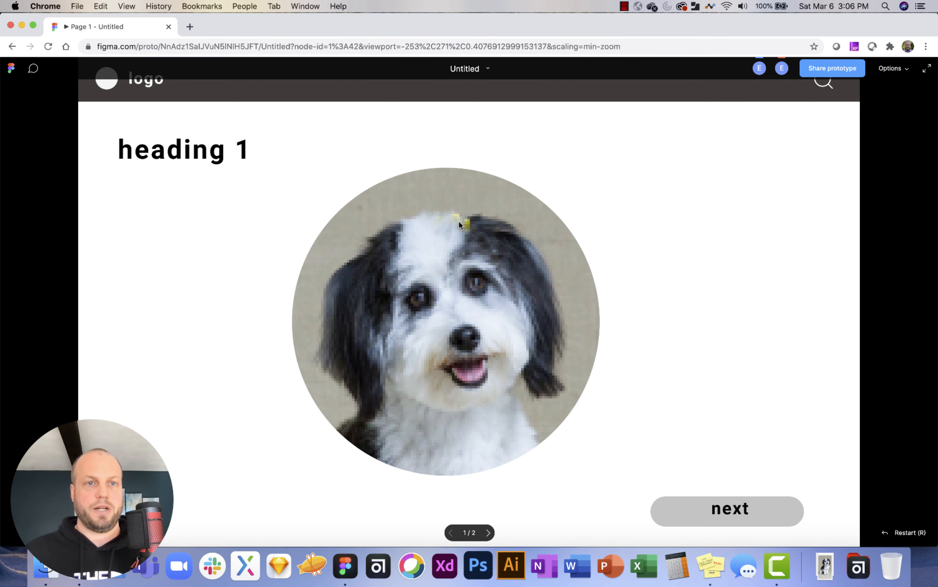
scroll(690, 269, down, 10)
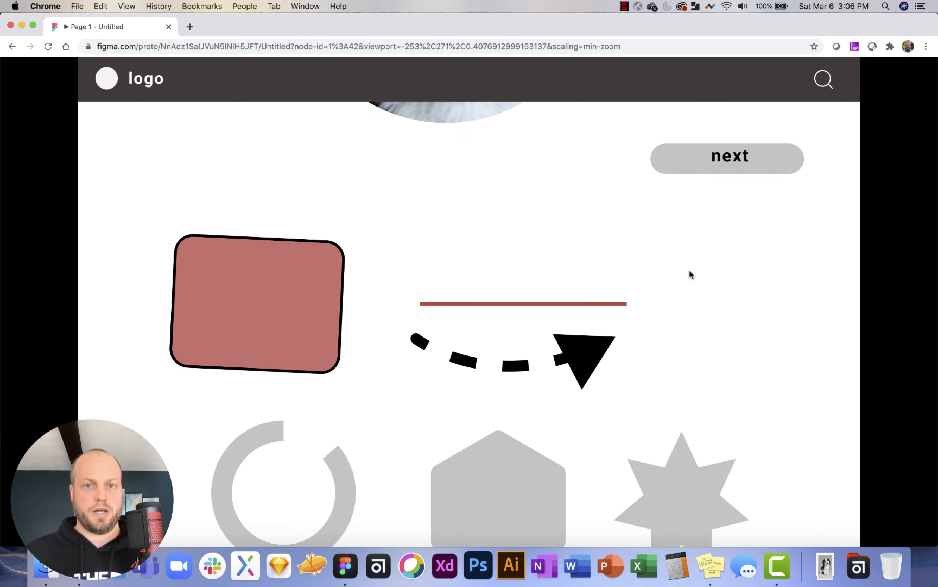
scroll(689, 269, up, 10)
scroll(689, 269, down, 10)
scroll(689, 269, up, 10)
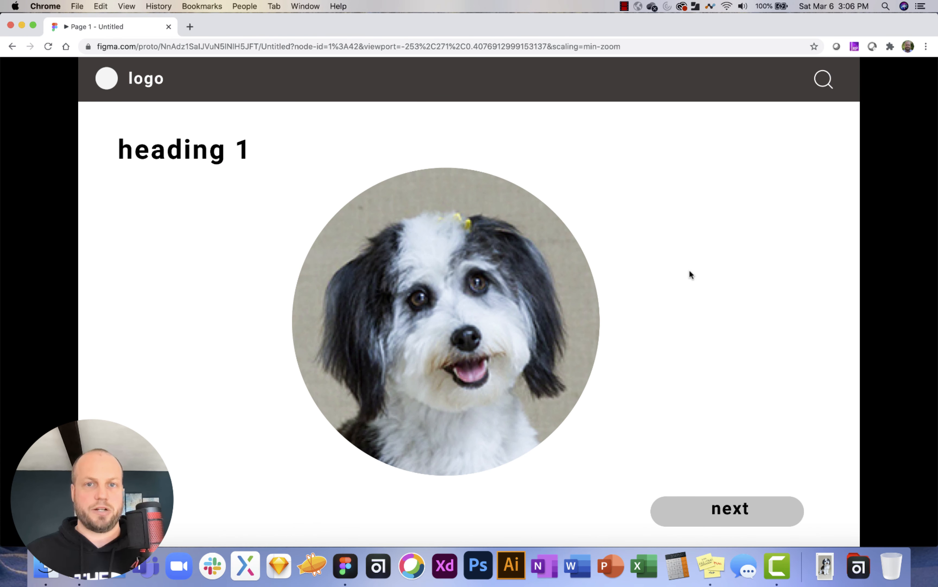
scroll(519, 214, down, 10)
scroll(520, 214, up, 10)
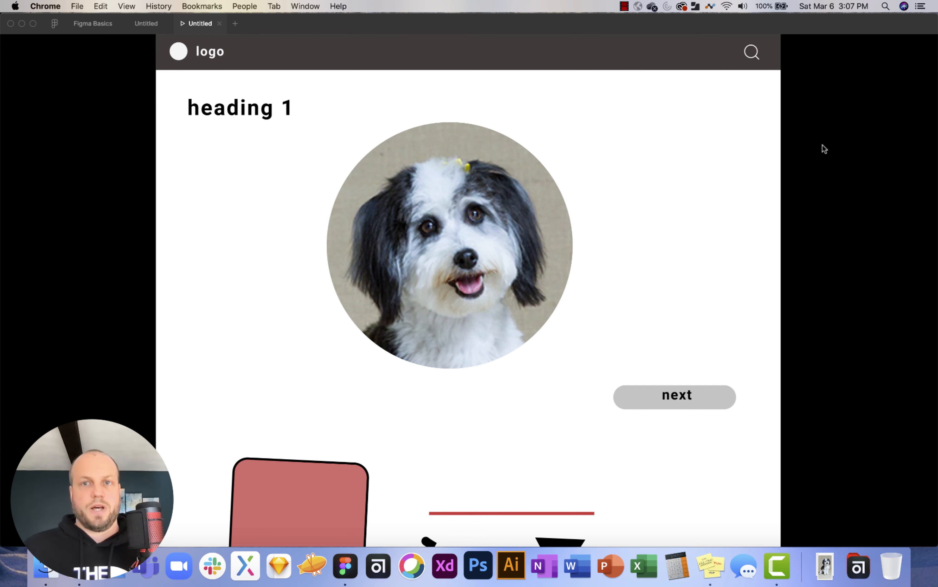
Return to the Figma Basics file and scroll to the Intro Slide listing the tutorial's topics.
click(90, 25)
scroll(349, 226, left, 10)
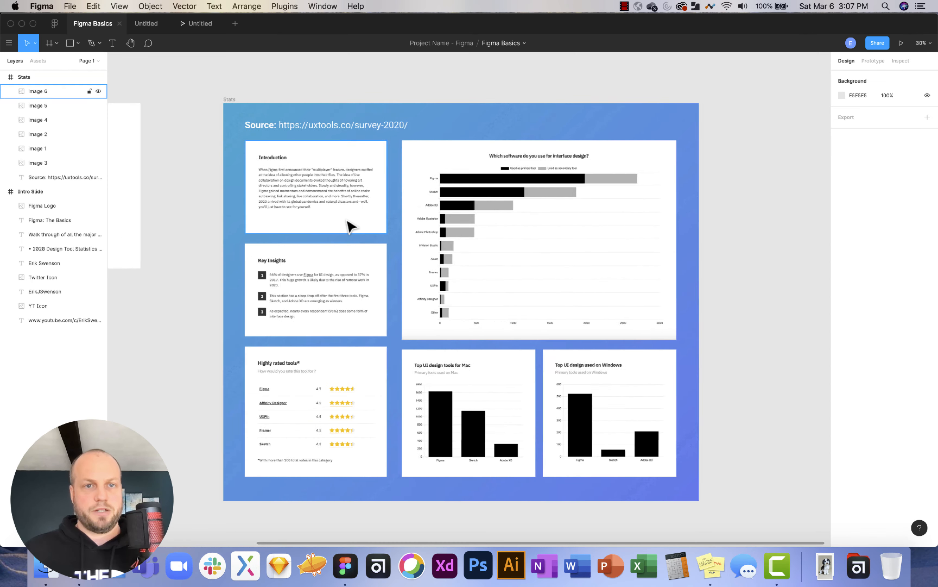
scroll(357, 192, up, 1)
ctrl+scroll(368, 246, up, 5)
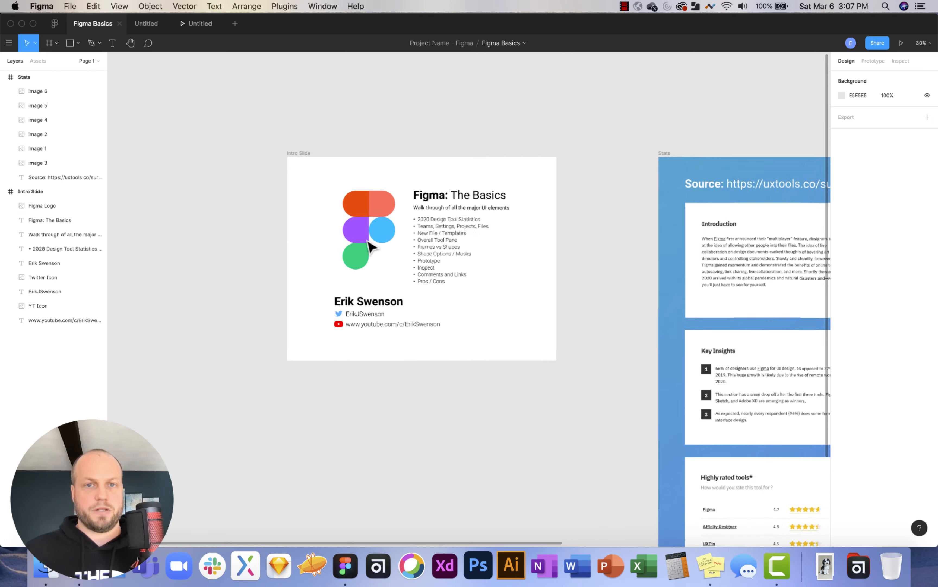
ctrl+scroll(368, 245, up, 3)
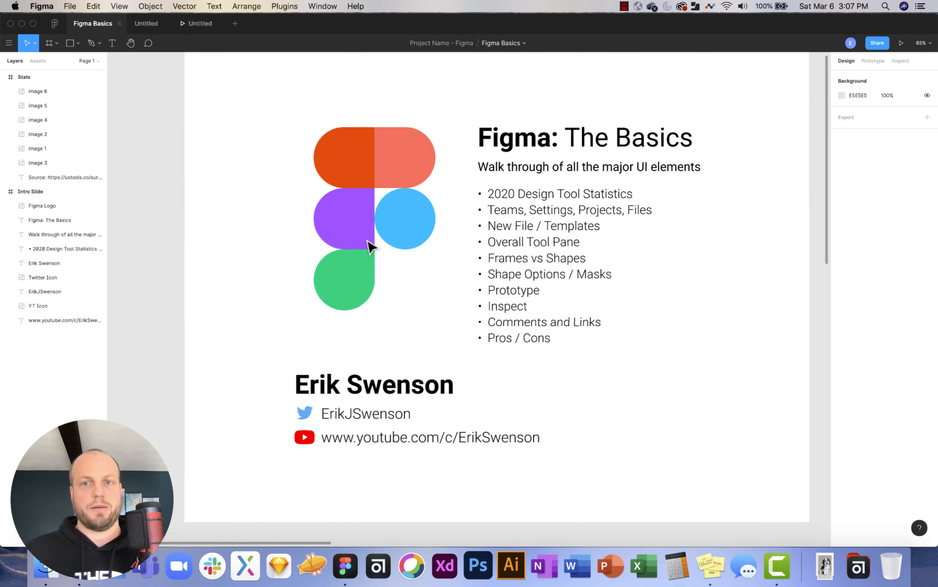
scroll(369, 245, down, 2)
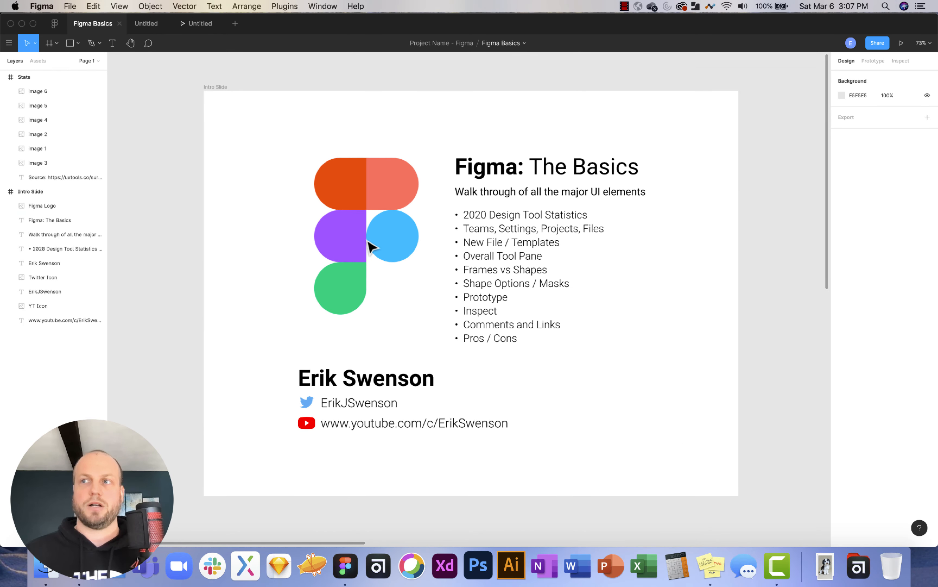